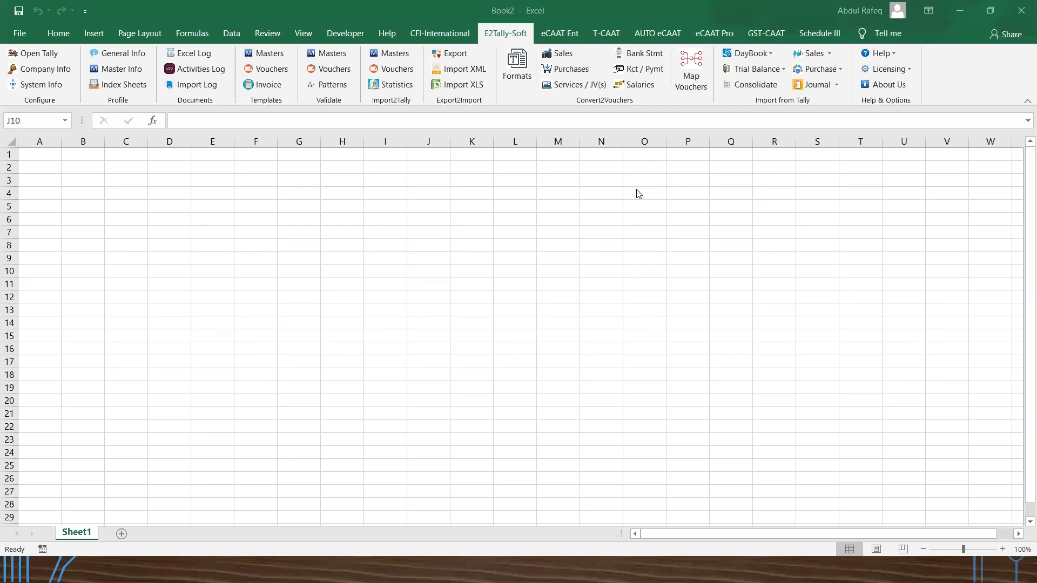
{"action": "key", "text": "ctrl+shift+Escape"}
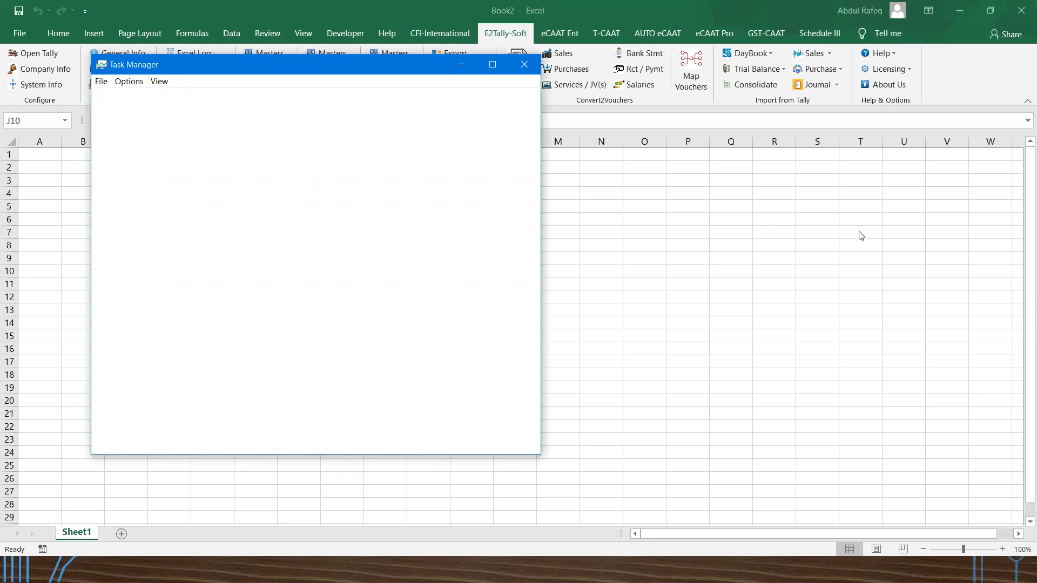
{"action": "left_click", "coordinate": [687, 285]}
{"action": "left_click", "coordinate": [488, 259]}
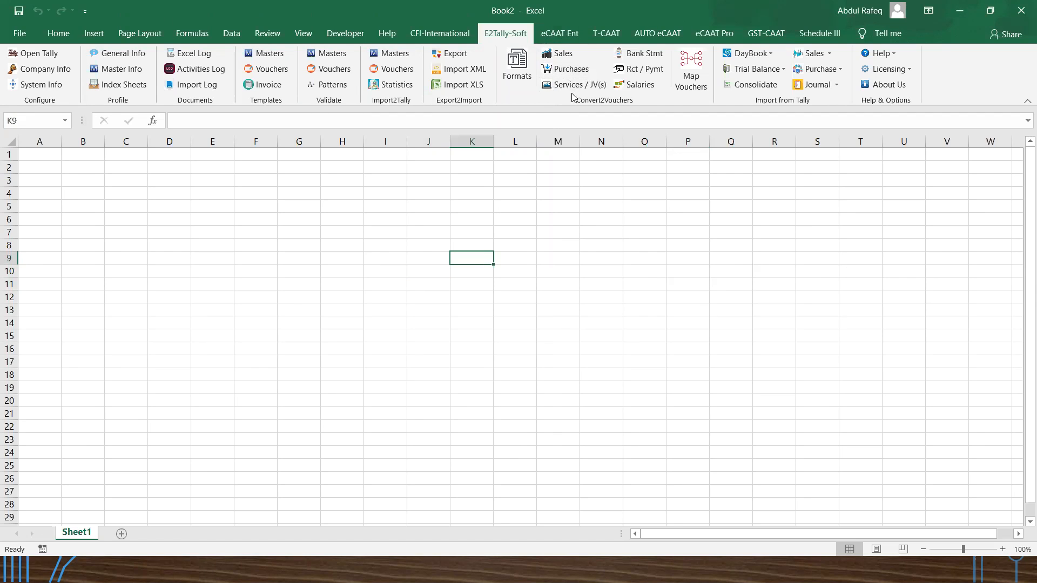
{"action": "left_click", "coordinate": [293, 222]}
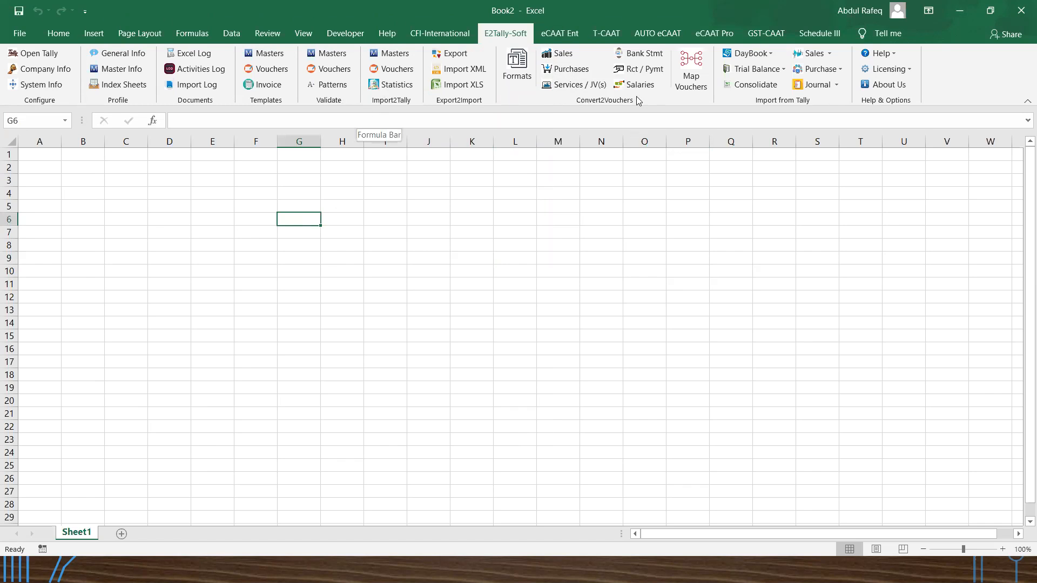
Look over the System Info details of the computer, then close them.
{"action": "left_click", "coordinate": [49, 75]}
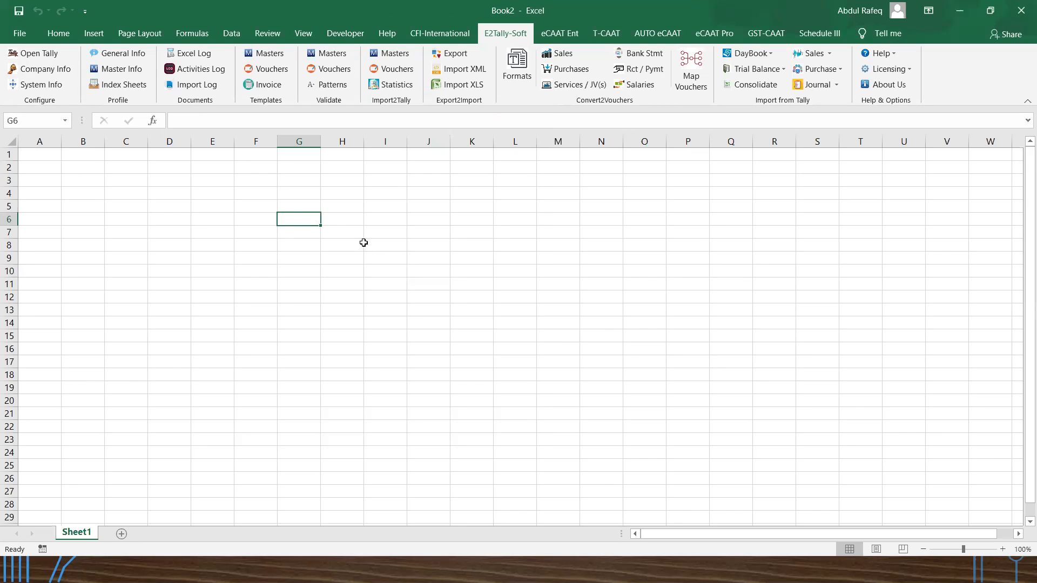
{"action": "left_click", "coordinate": [53, 88]}
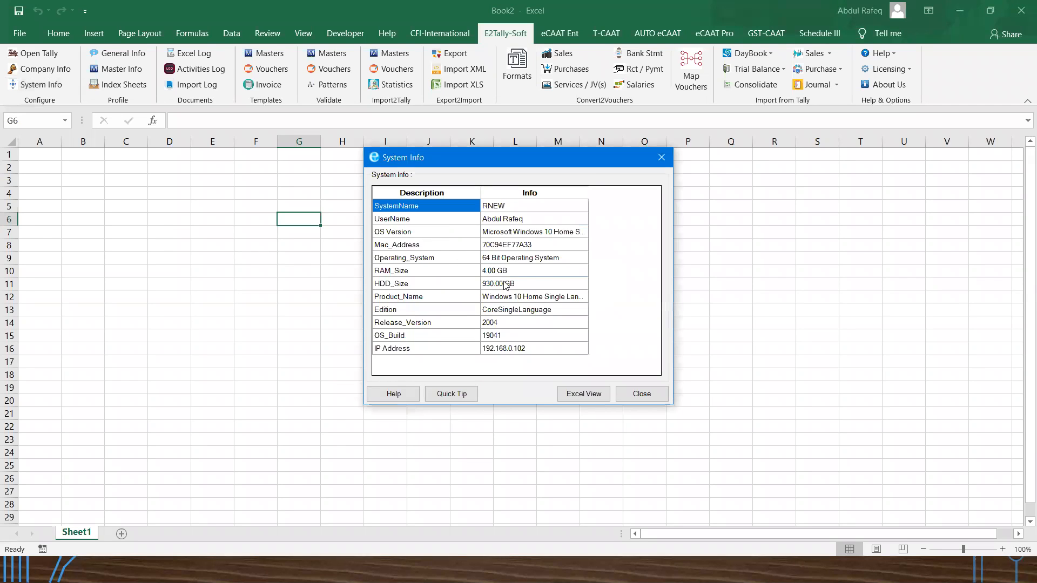
{"action": "left_click", "coordinate": [642, 395]}
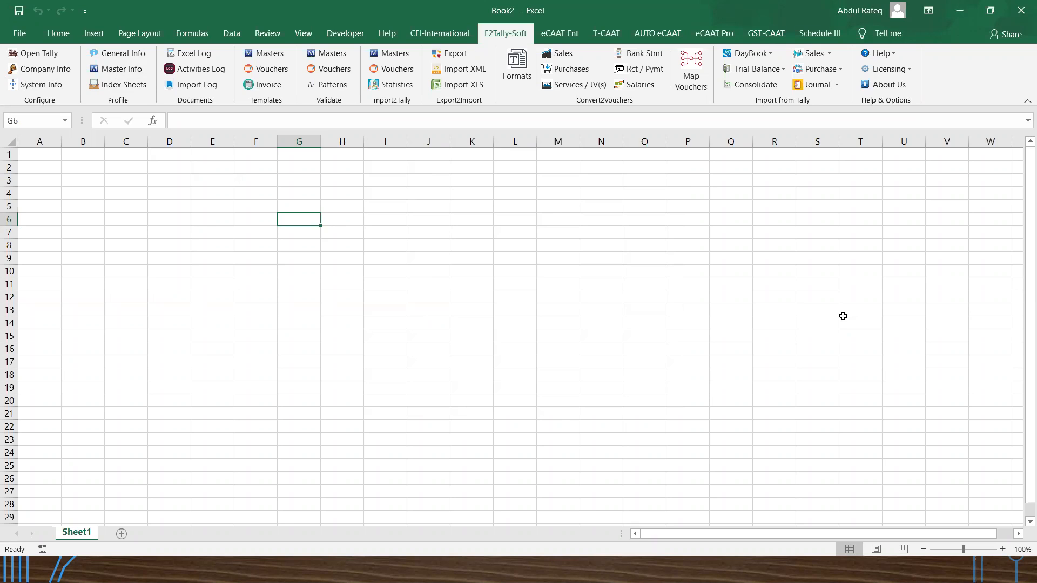
Examine the General Info and Master Info profile options without generating any report.
{"action": "left_click", "coordinate": [126, 56]}
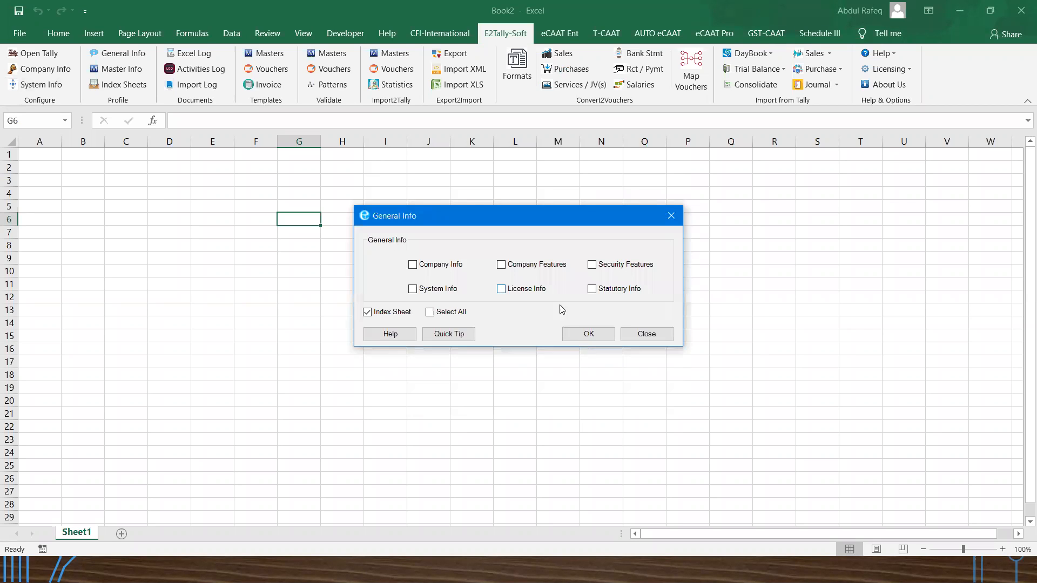
{"action": "left_click", "coordinate": [639, 336]}
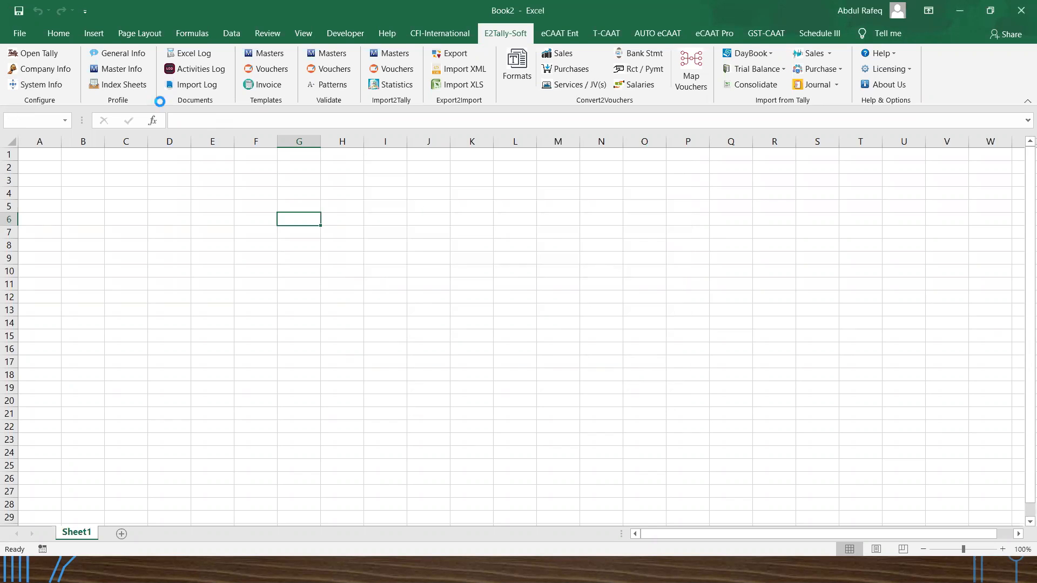
{"action": "left_click", "coordinate": [122, 69]}
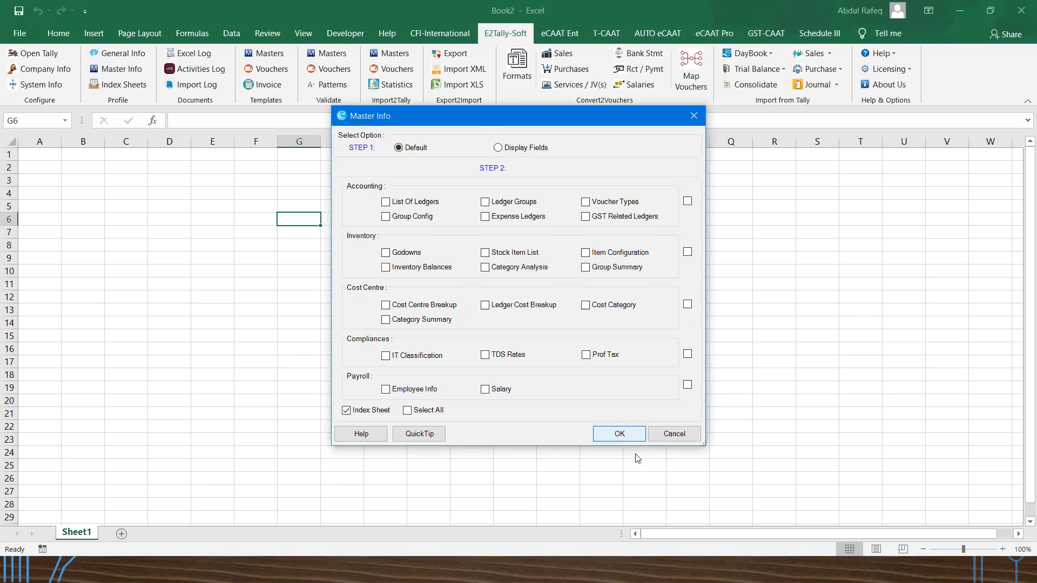
{"action": "left_click", "coordinate": [674, 434]}
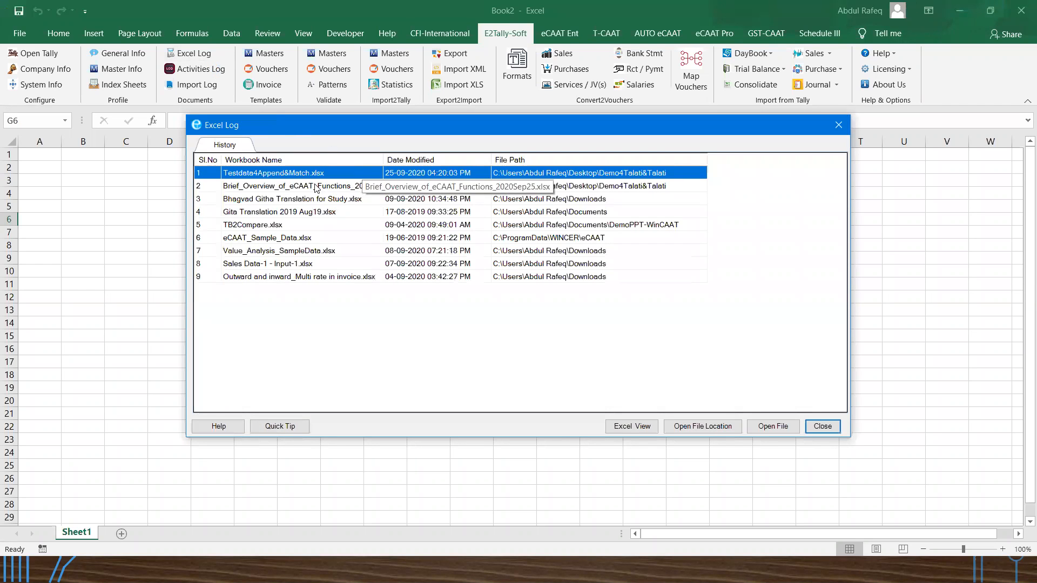
Review the Excel Log's workbook history and the Activities Log's recorded functions, closing both.
{"action": "left_click", "coordinate": [823, 427]}
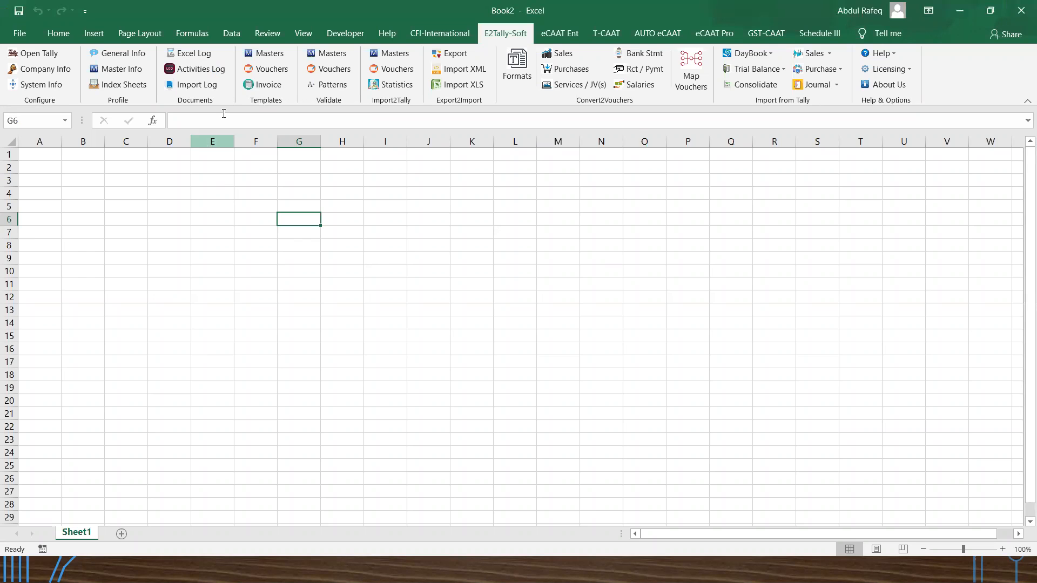
{"action": "left_click", "coordinate": [206, 74]}
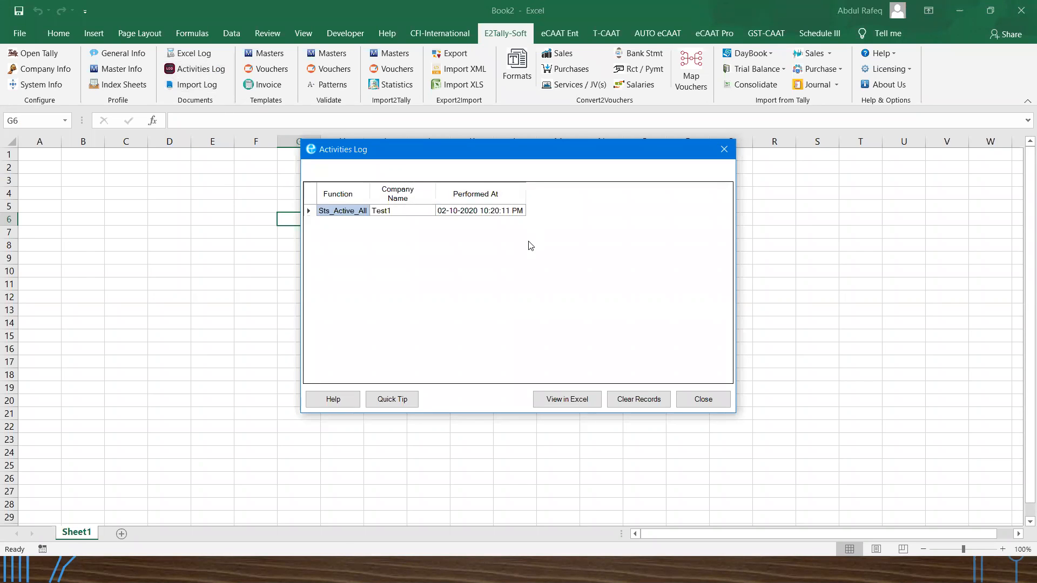
{"action": "left_click", "coordinate": [704, 400]}
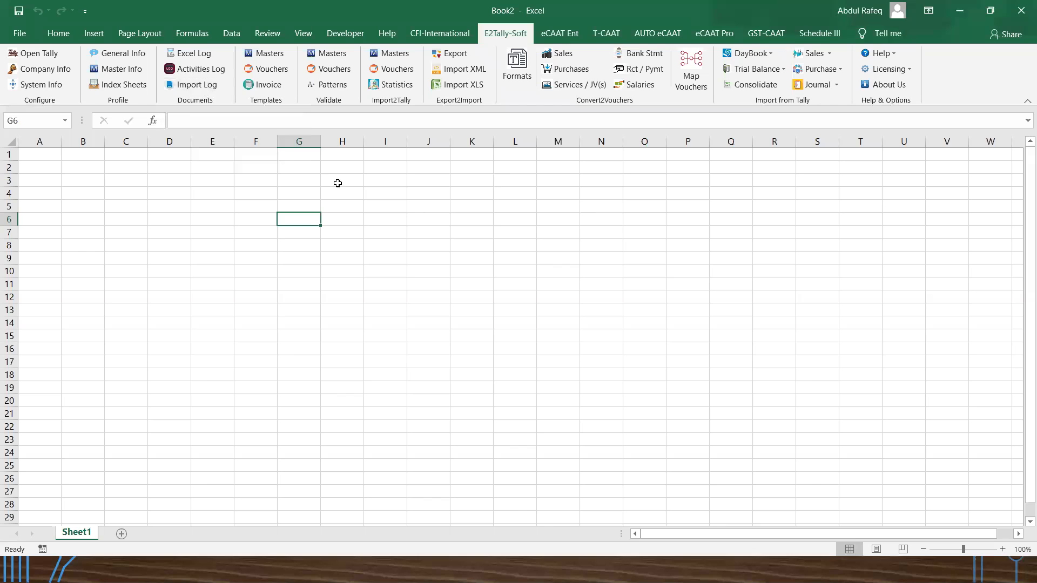
Open the Masters import template for Inventories with fresh sample data.
{"action": "left_click", "coordinate": [271, 56]}
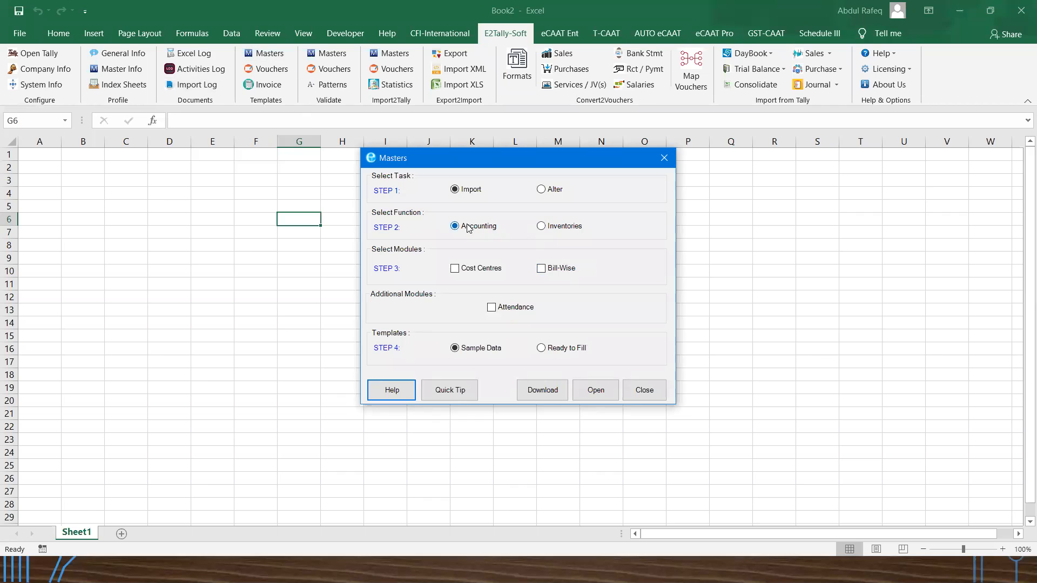
{"action": "left_click", "coordinate": [541, 227]}
{"action": "left_click", "coordinate": [600, 397]}
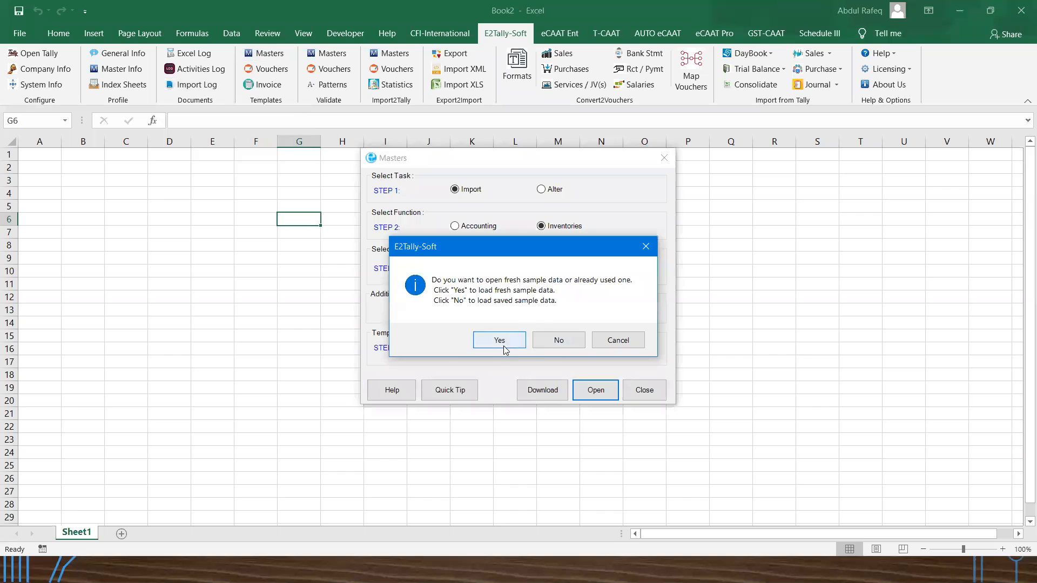
{"action": "left_click", "coordinate": [500, 341]}
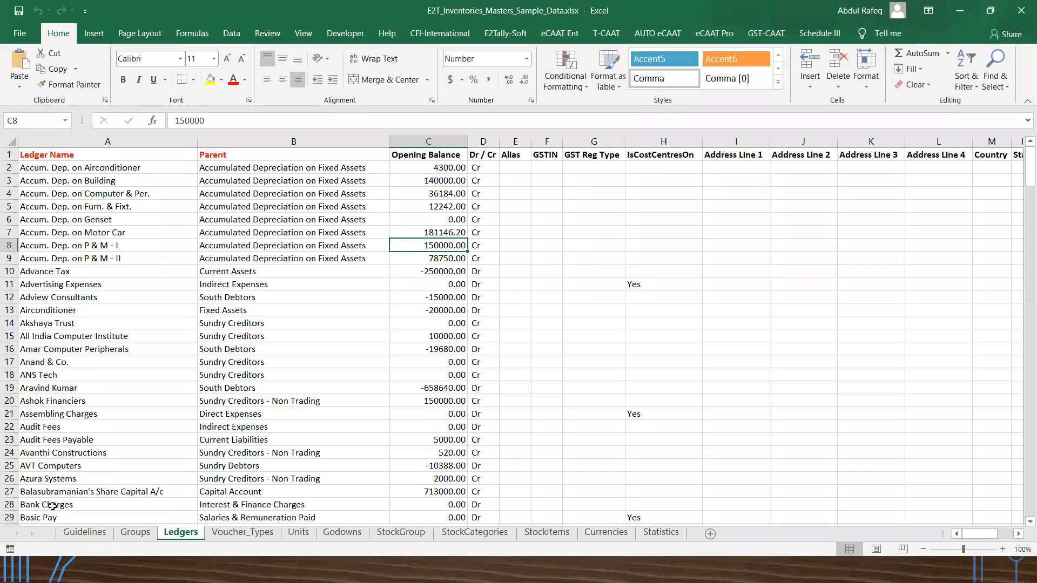
Review the template's Groups, Ledgers, Voucher_Types, Units, StockGroup, StockCategories, StockItems and Currencies sheets, including the Groups column headings.
{"action": "left_click", "coordinate": [136, 532]}
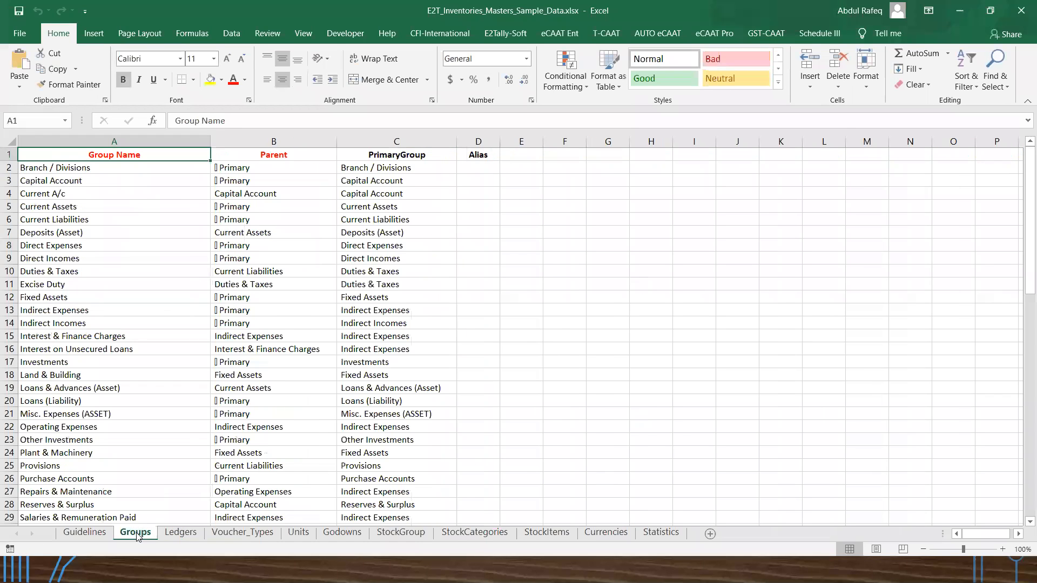
{"action": "left_click", "coordinate": [183, 534]}
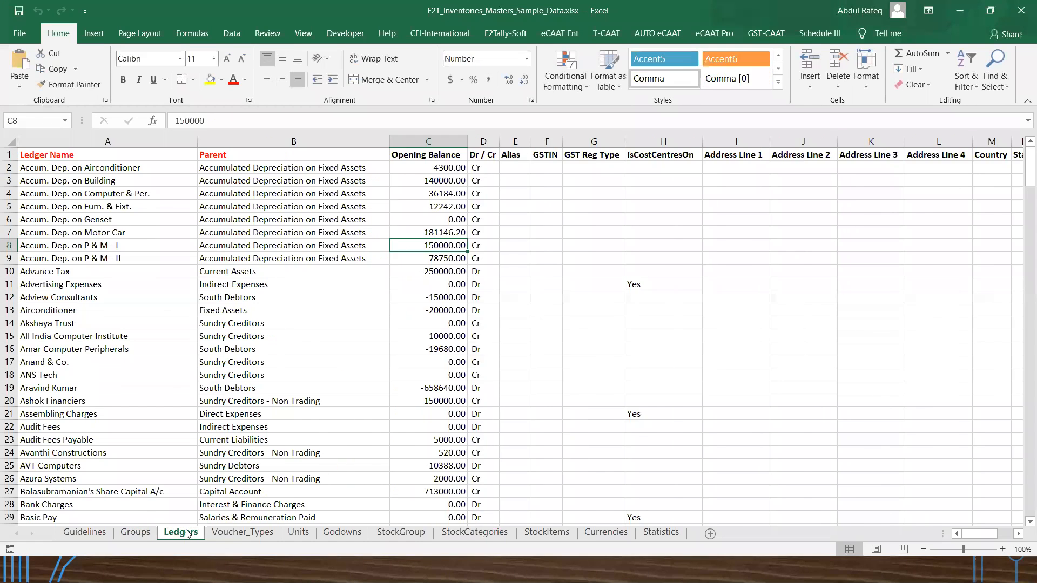
{"action": "left_click", "coordinate": [235, 534]}
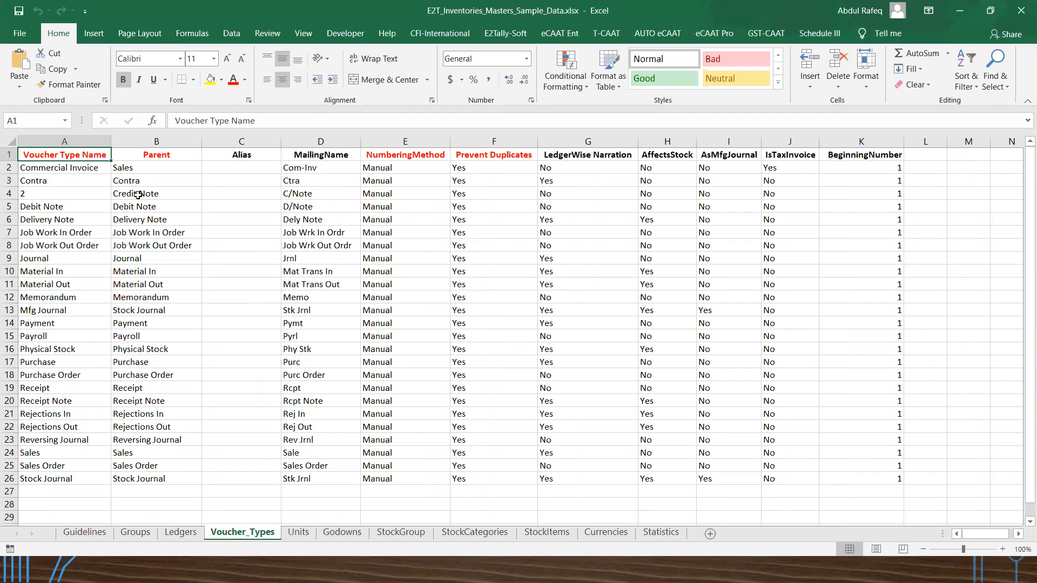
{"action": "left_click", "coordinate": [298, 533]}
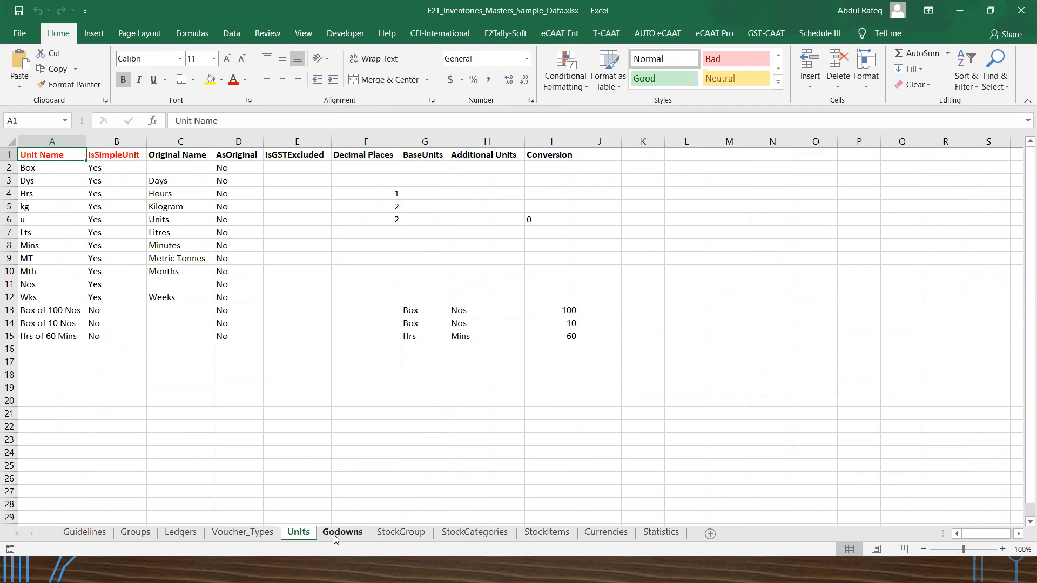
{"action": "left_click", "coordinate": [401, 533]}
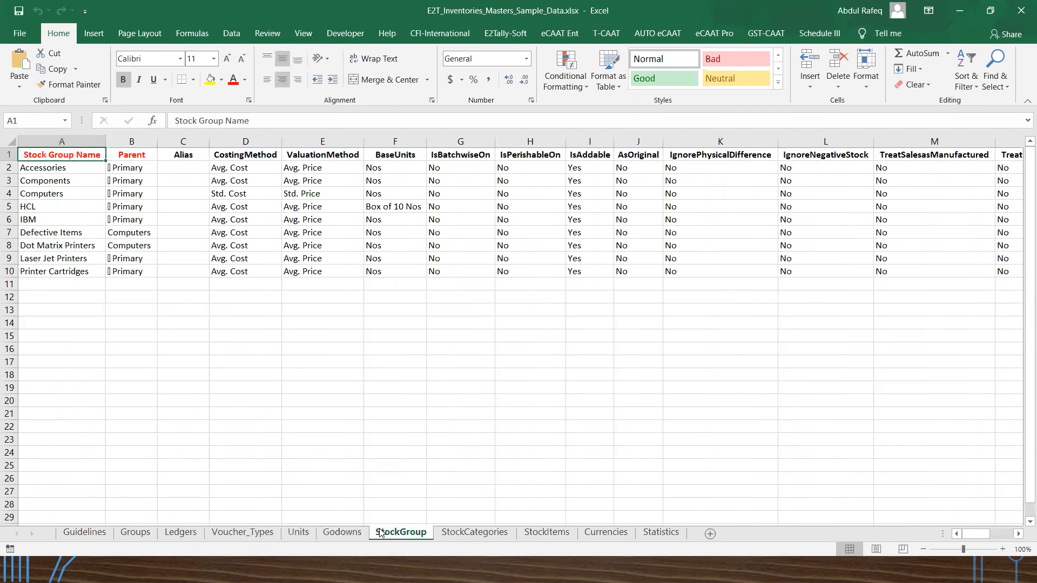
{"action": "left_click", "coordinate": [498, 533]}
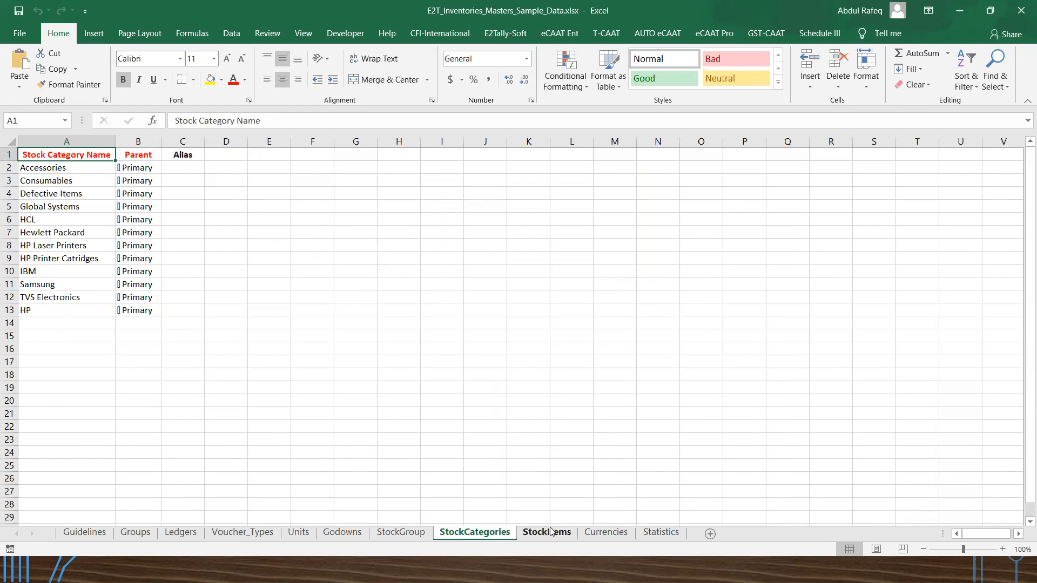
{"action": "left_click", "coordinate": [546, 533]}
{"action": "left_click", "coordinate": [606, 535]}
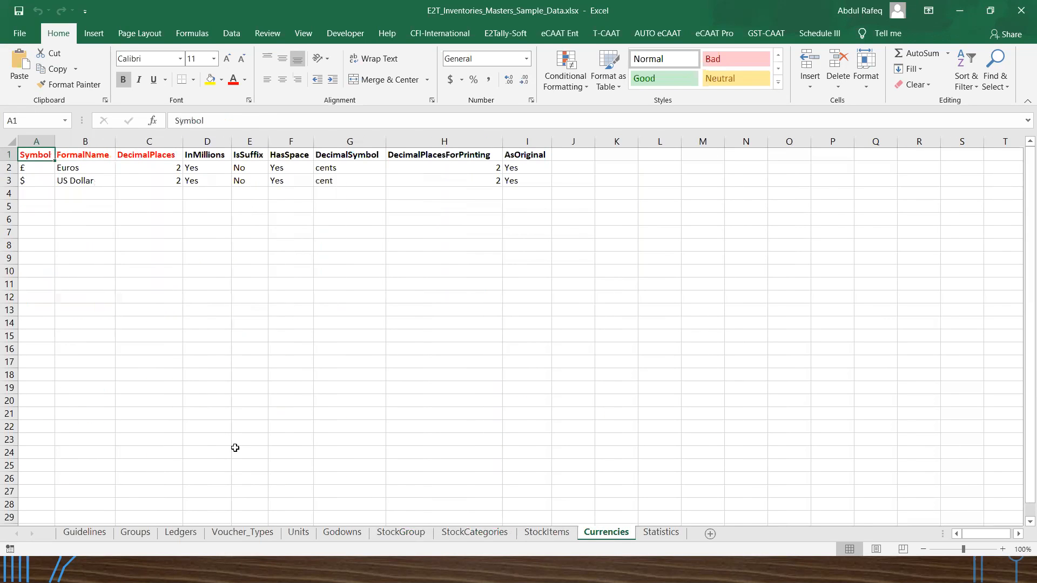
{"action": "left_click", "coordinate": [132, 536]}
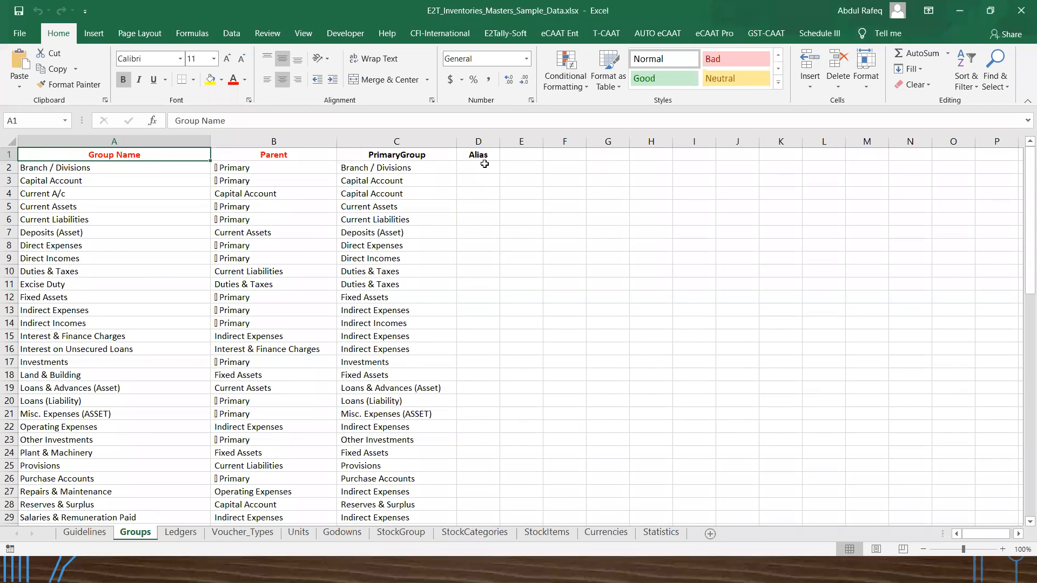
{"action": "left_click_drag", "start_coordinate": [564, 194], "coordinate": [564, 167]}
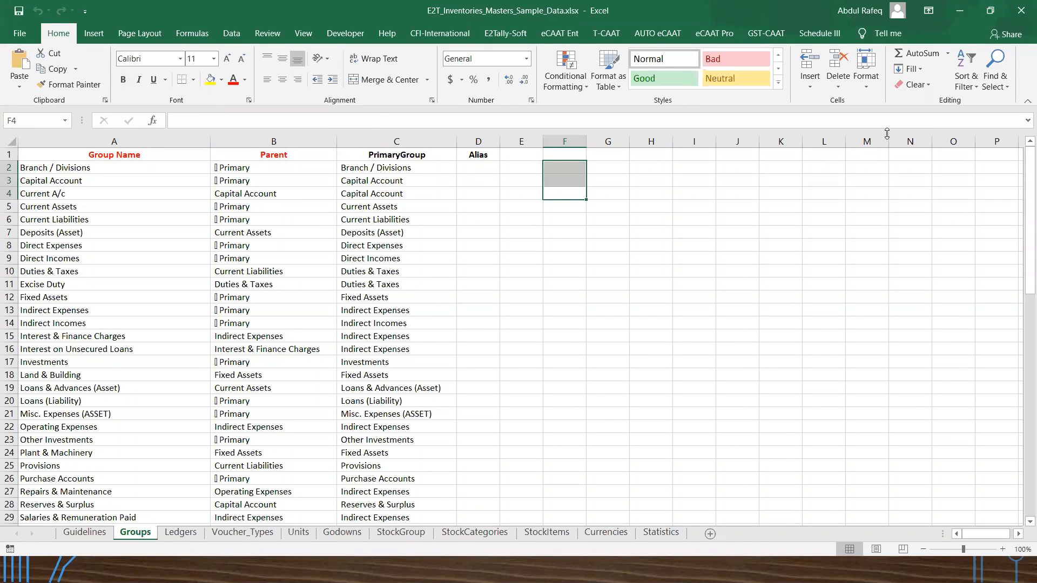
Import all Inventories masters from the workbook directly into the Tally company DEMOOct3.
{"action": "key", "text": "alt+Tab"}
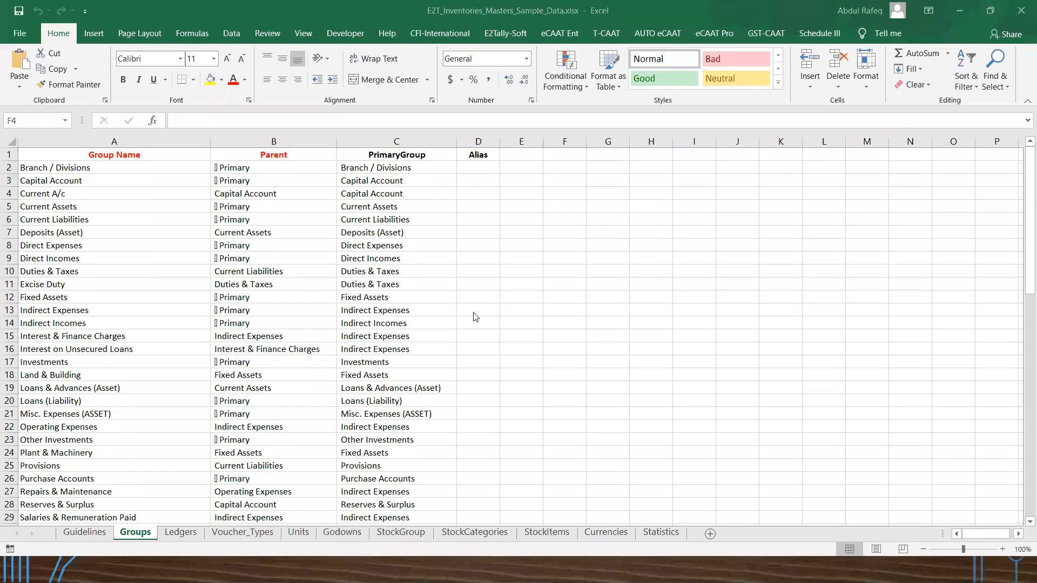
{"action": "left_click", "coordinate": [497, 40]}
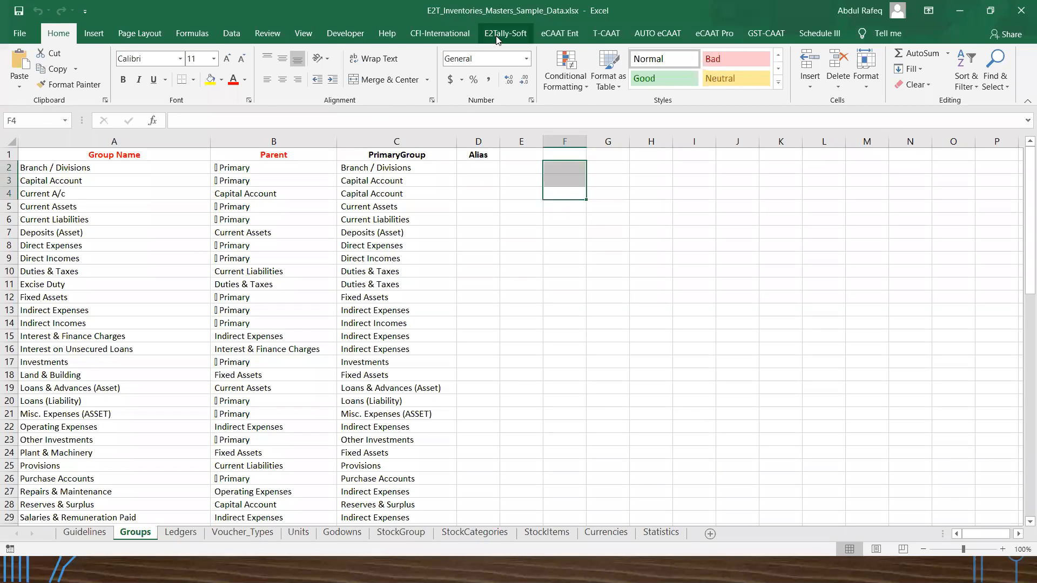
{"action": "left_click", "coordinate": [497, 40]}
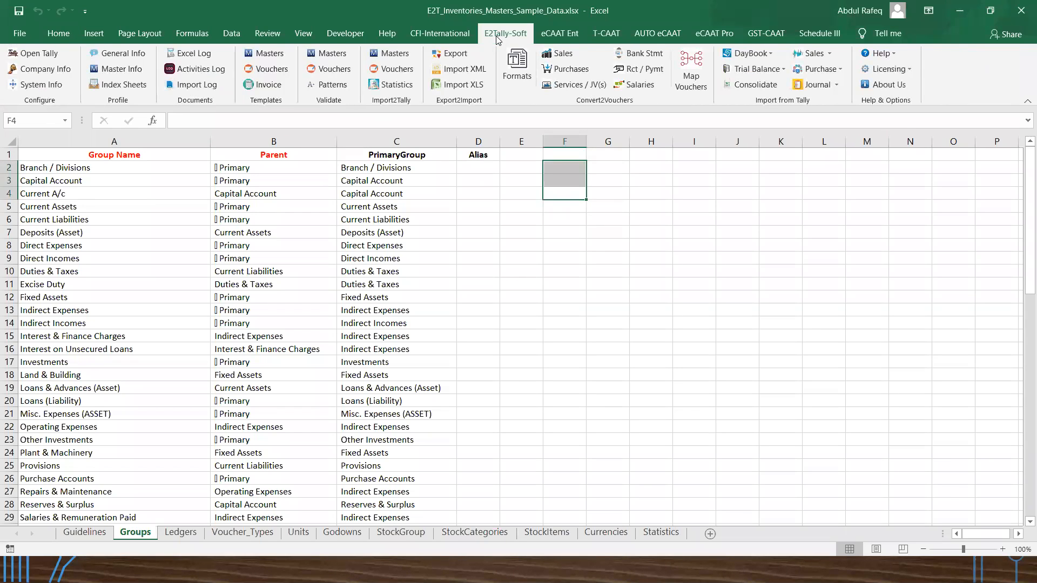
{"action": "left_click", "coordinate": [394, 54]}
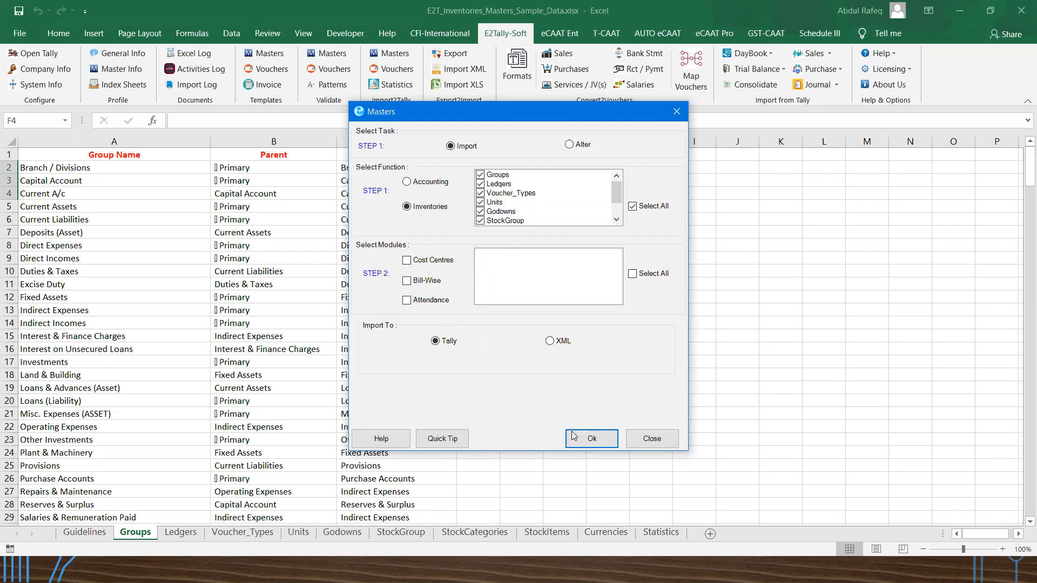
{"action": "left_click", "coordinate": [589, 441]}
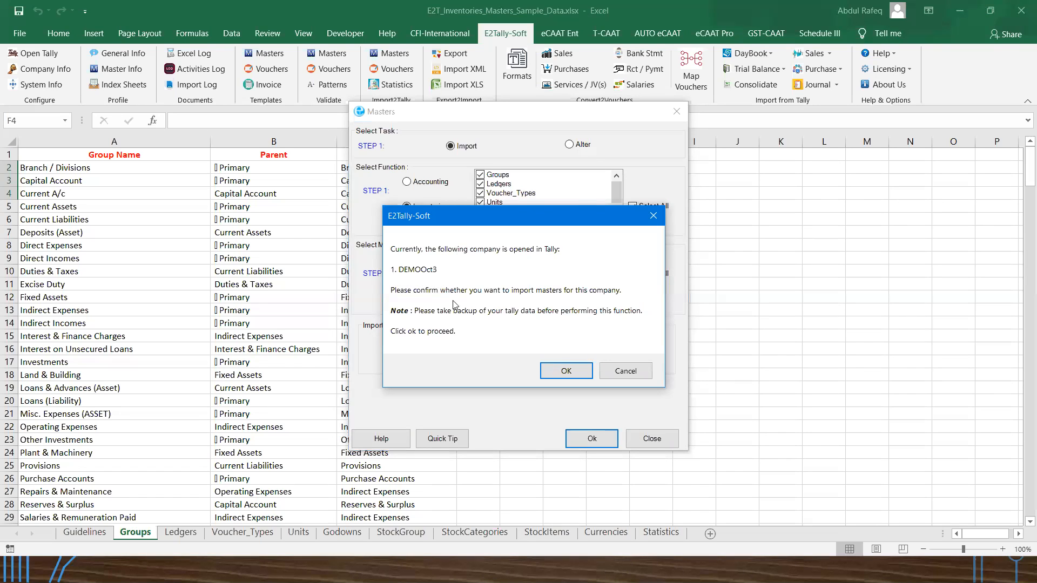
{"action": "left_click", "coordinate": [567, 376]}
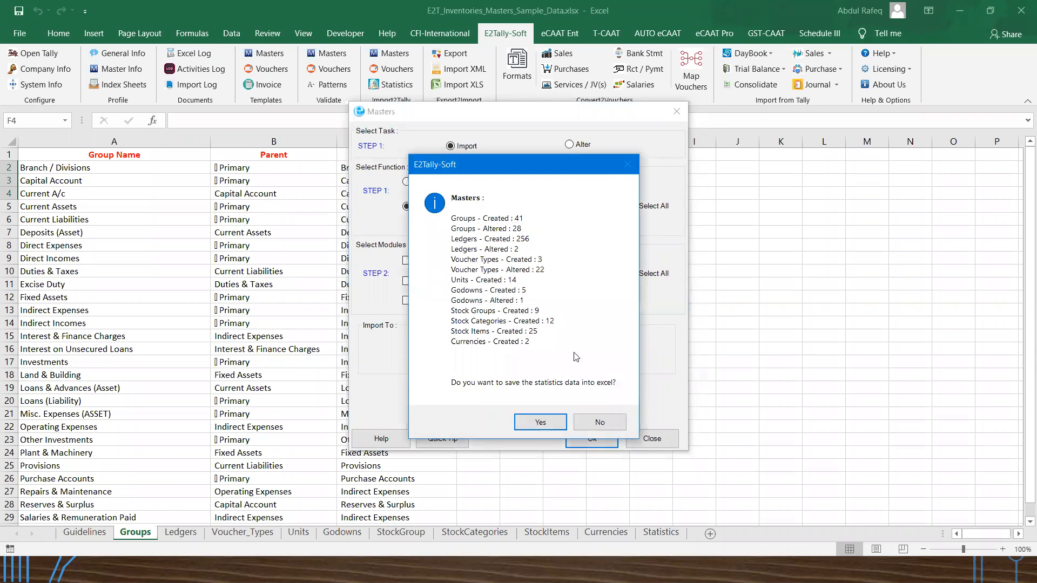
Save the masters import statistics into the workbook and open the newly added statistics sheet.
{"action": "left_click", "coordinate": [543, 427]}
{"action": "left_click", "coordinate": [546, 423]}
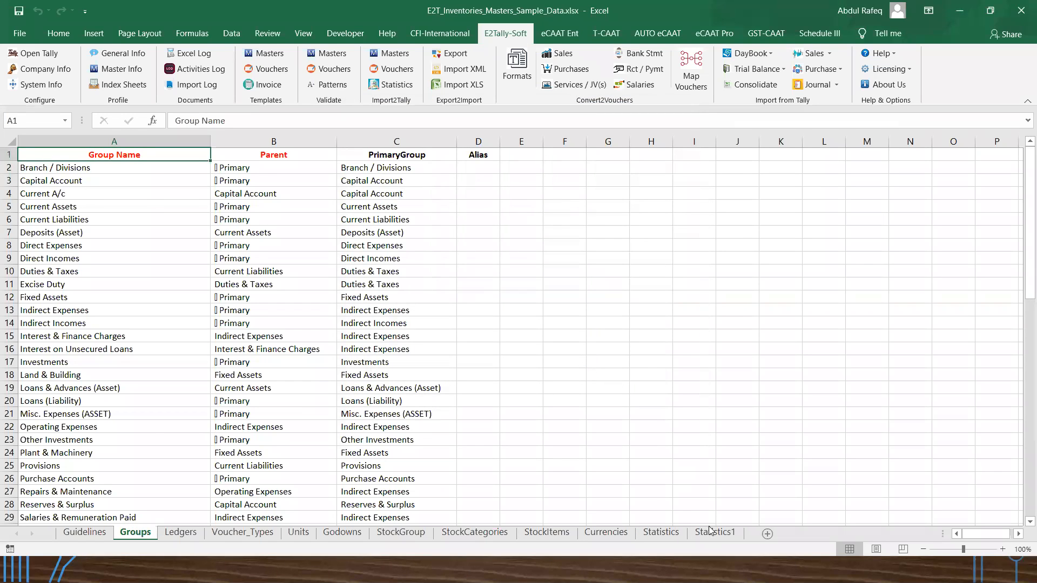
{"action": "left_click", "coordinate": [712, 534]}
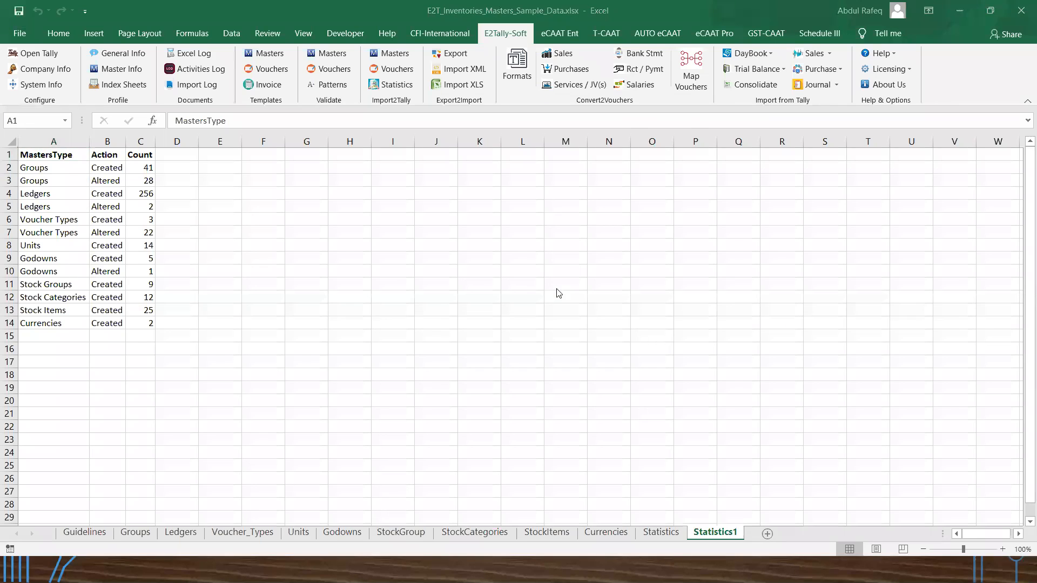
Switch to Tally.ERP 9 and examine the types of accounts in the Statistics report for DEMOOct3.
{"action": "key", "text": "alt+Tab"}
{"action": "left_click", "coordinate": [670, 280]}
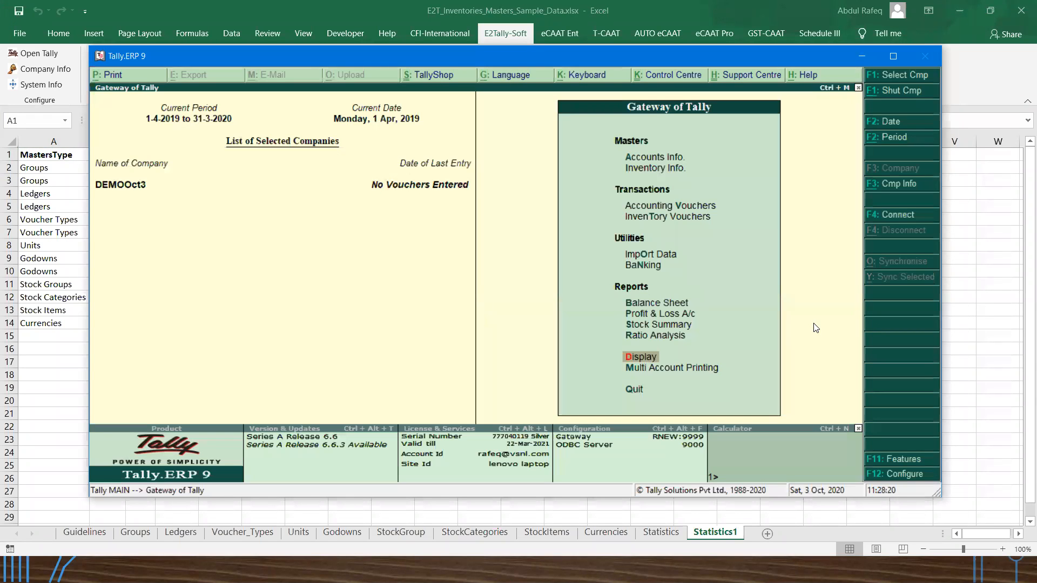
{"action": "key", "text": "Return"}
{"action": "key", "text": "s"}
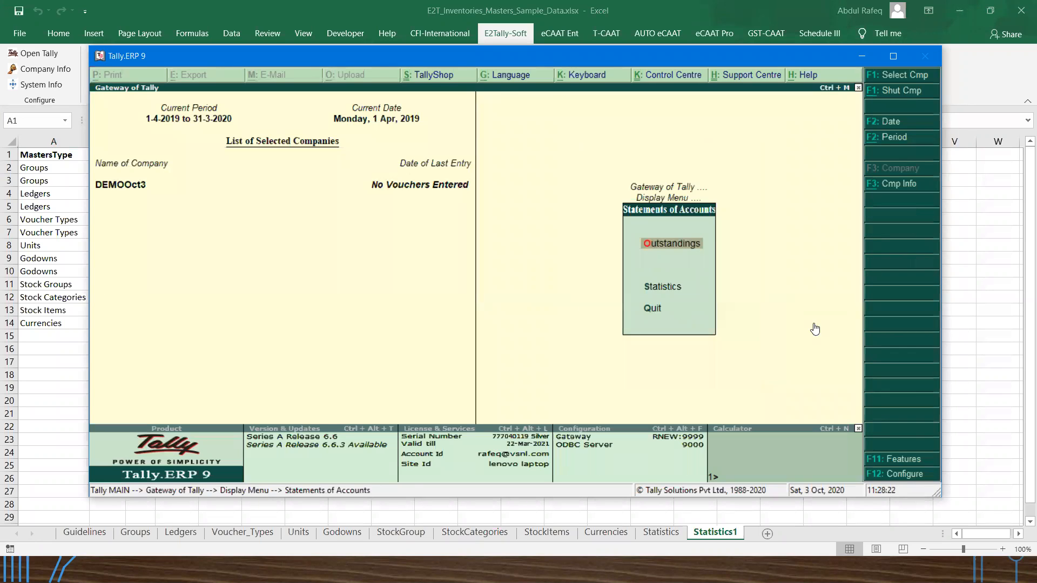
{"action": "key", "text": "s"}
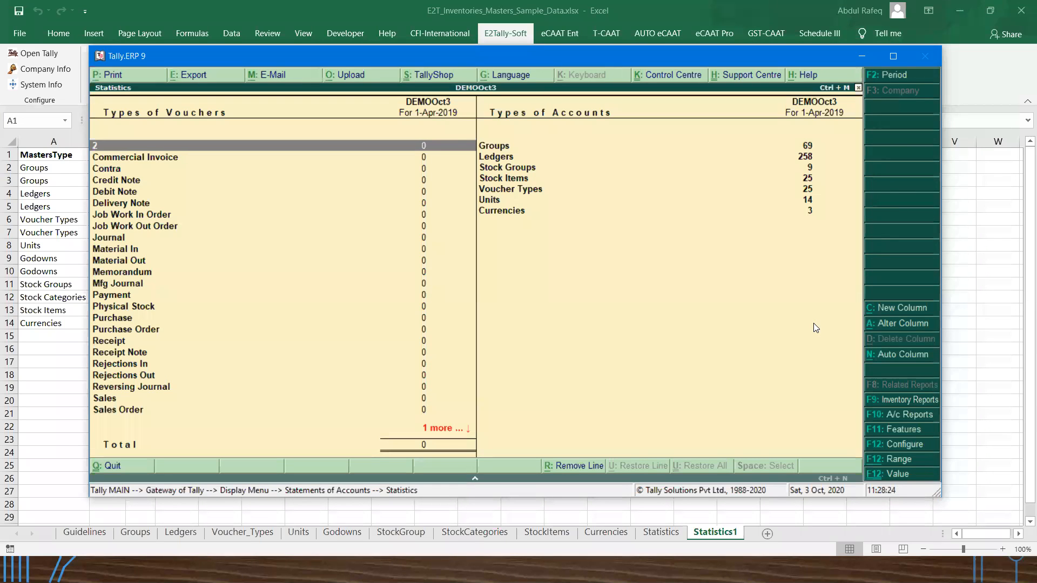
{"action": "key", "text": "Right"}
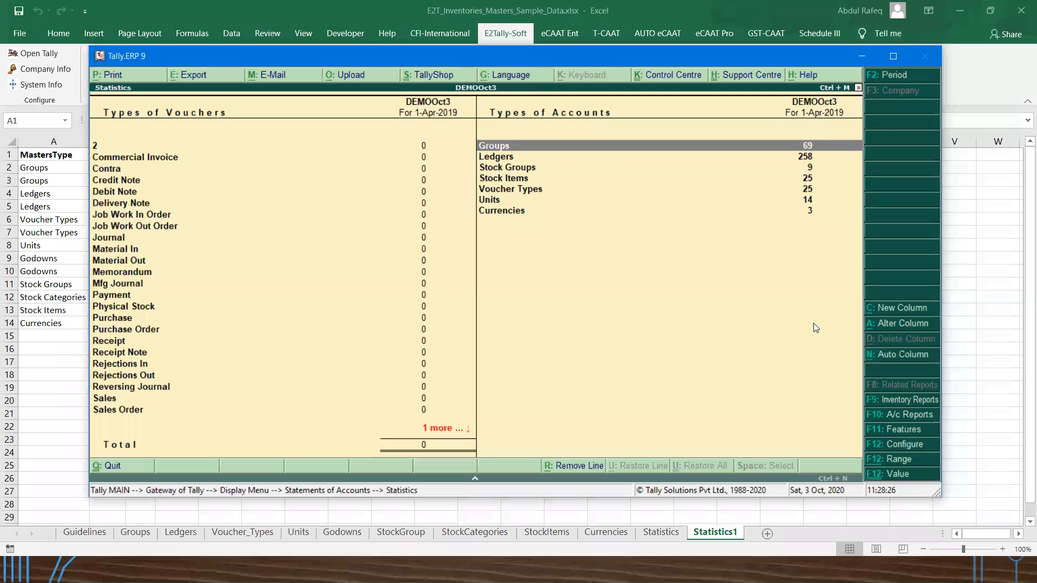
{"action": "key", "text": "Down"}
{"action": "key", "text": "Down"}
{"action": "key", "text": "Down"}
{"action": "key", "text": "Down"}
{"action": "key", "text": "Up"}
{"action": "key", "text": "Up"}
{"action": "key", "text": "Up"}
{"action": "key", "text": "Up"}
Open the list of groups from the Statistics report, read through the imported account groups and return to the report.
{"action": "key", "text": "Return"}
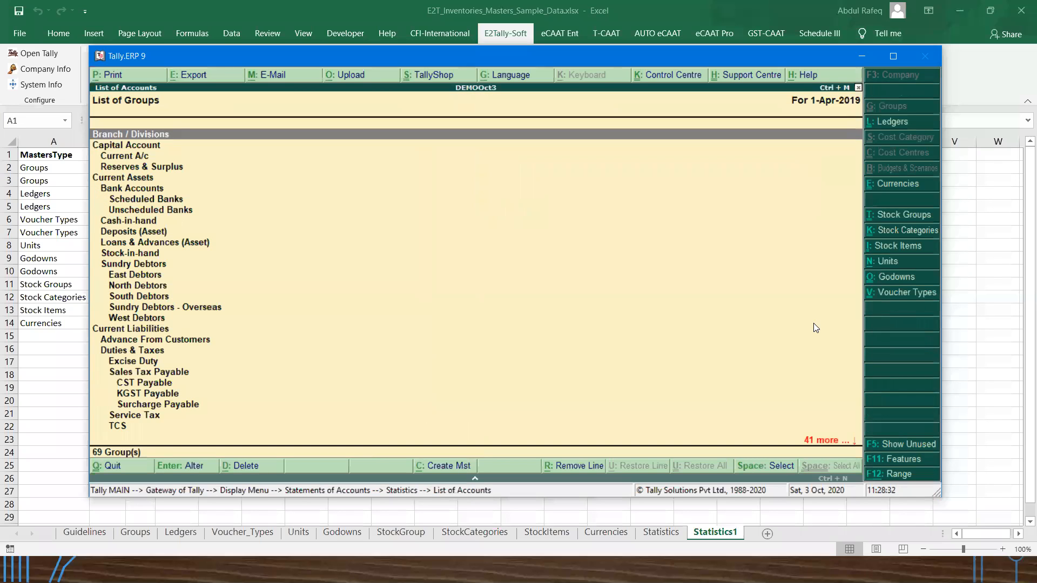
{"action": "key", "text": "Down"}
{"action": "key", "text": "Down"}
{"action": "key", "text": "Down"}
{"action": "key", "text": "Down"}
{"action": "key", "text": "Down"}
{"action": "key", "text": "Down"}
{"action": "key", "text": "Down"}
{"action": "key", "text": "Down"}
{"action": "key", "text": "Down"}
{"action": "key", "text": "Down"}
{"action": "key", "text": "Down"}
{"action": "key", "text": "Down"}
{"action": "key", "text": "Down"}
{"action": "key", "text": "Down"}
{"action": "key", "text": "Down"}
{"action": "key", "text": "Down"}
{"action": "key", "text": "Down"}
{"action": "key", "text": "Down"}
{"action": "key", "text": "Down"}
{"action": "key", "text": "Down"}
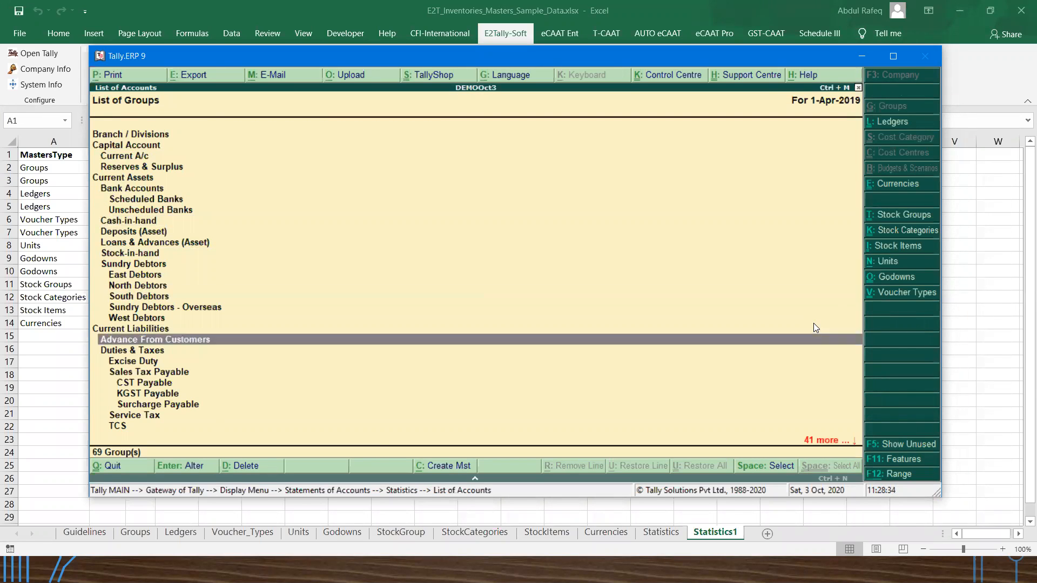
{"action": "key", "text": "Down"}
{"action": "key", "text": "Down"}
{"action": "key", "text": "Down"}
{"action": "key", "text": "Down"}
{"action": "key", "text": "Down"}
{"action": "key", "text": "Down"}
{"action": "key", "text": "Down"}
{"action": "key", "text": "Down"}
{"action": "key", "text": "Down"}
{"action": "key", "text": "Down"}
{"action": "key", "text": "Down"}
{"action": "key", "text": "Down"}
{"action": "key", "text": "Down"}
{"action": "key", "text": "Down"}
{"action": "key", "text": "Down"}
{"action": "key", "text": "Down"}
{"action": "key", "text": "Down"}
{"action": "key", "text": "Escape"}
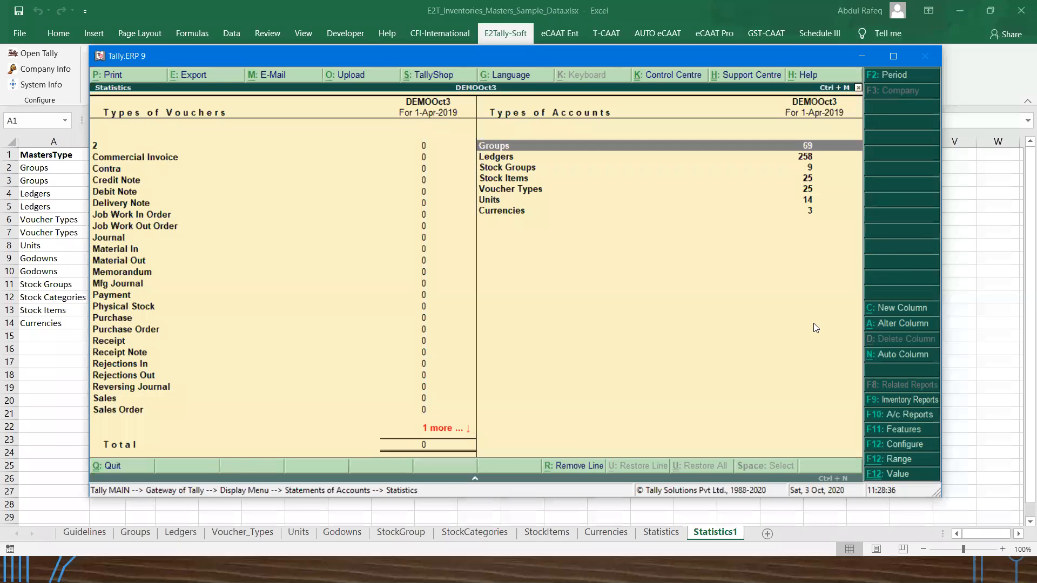
Open the list of ledgers from the Statistics report and examine the imported ledgers under their groups.
{"action": "key", "text": "Down"}
{"action": "key", "text": "Return"}
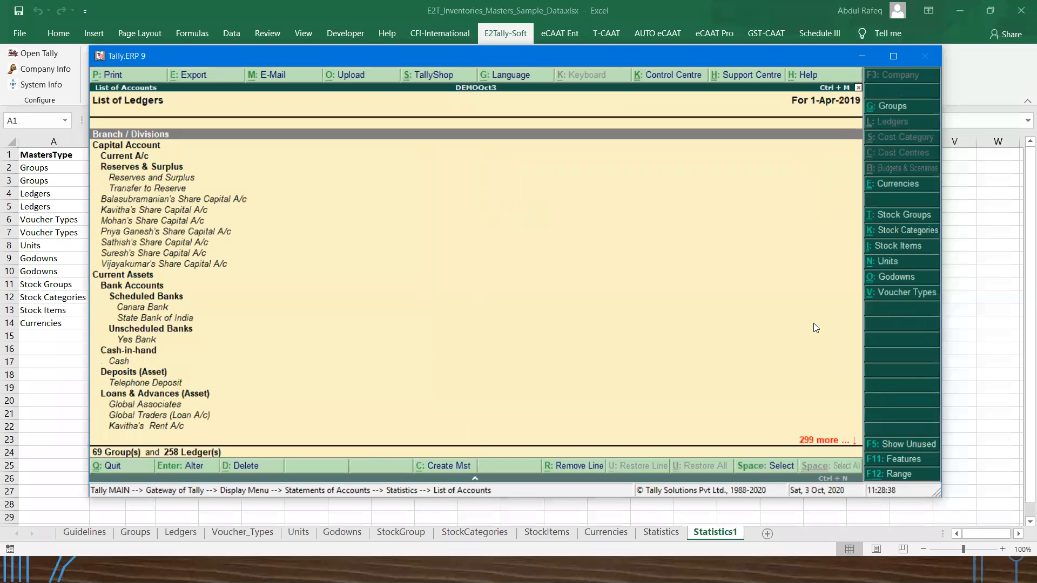
{"action": "key", "text": "Down"}
{"action": "key", "text": "Down"}
{"action": "key", "text": "Down"}
{"action": "key", "text": "Down"}
{"action": "key", "text": "Down"}
{"action": "key", "text": "Down"}
{"action": "key", "text": "Down"}
{"action": "key", "text": "Down"}
{"action": "key", "text": "Down"}
{"action": "key", "text": "Down"}
{"action": "key", "text": "Down"}
{"action": "key", "text": "Down"}
{"action": "key", "text": "Down"}
{"action": "key", "text": "Down"}
{"action": "key", "text": "Down"}
{"action": "key", "text": "Down"}
{"action": "key", "text": "Down"}
{"action": "key", "text": "Down"}
{"action": "key", "text": "Down"}
{"action": "key", "text": "Down"}
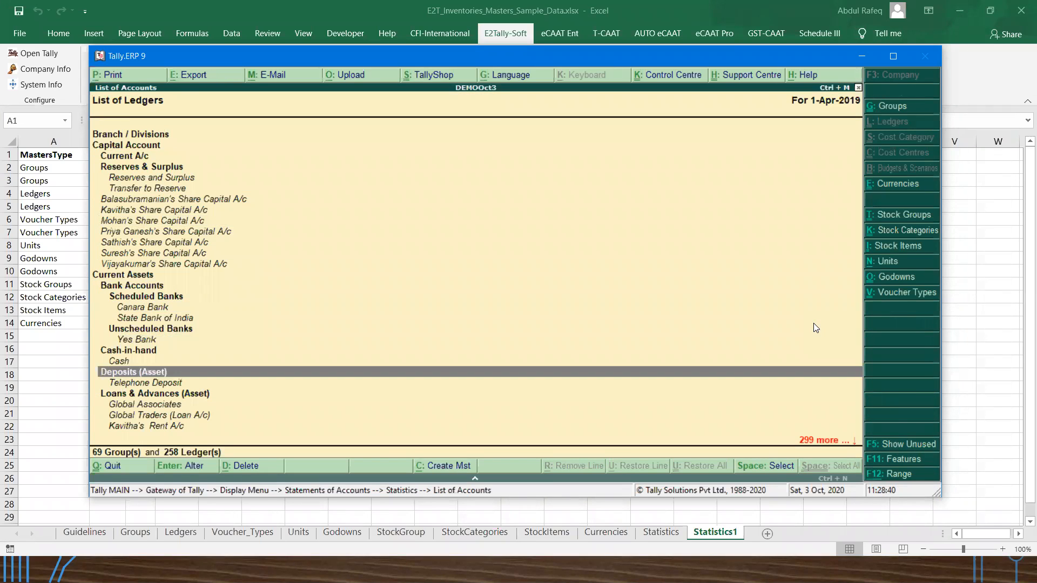
{"action": "key", "text": "Escape"}
View the stock groups from the Statistics report, then return to the Gateway of Tally.
{"action": "key", "text": "Down"}
{"action": "key", "text": "Return"}
{"action": "key", "text": "Escape"}
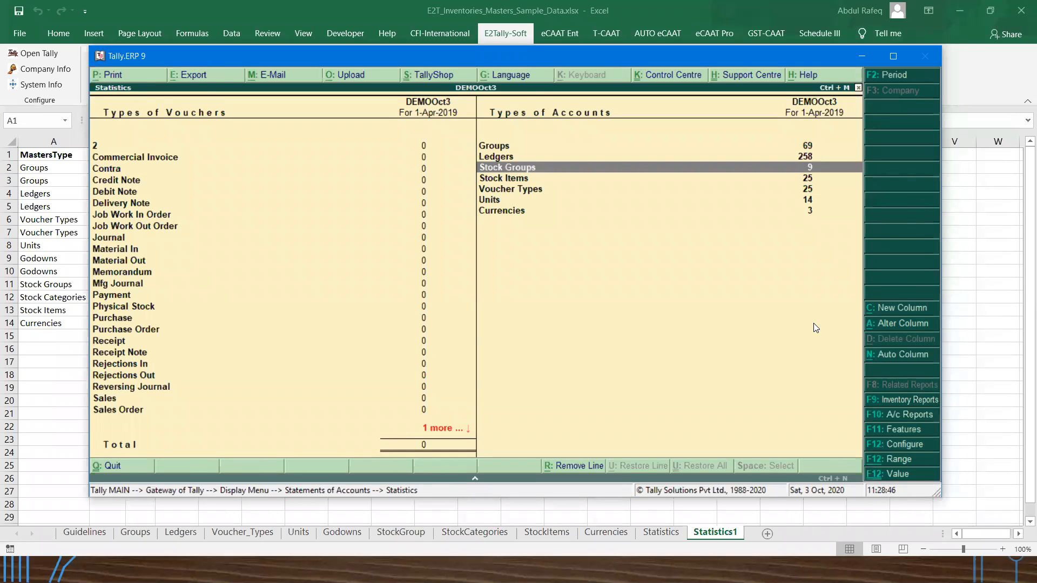
{"action": "key", "text": "Escape"}
{"action": "key", "text": "Escape"}
{"action": "key", "text": "Escape"}
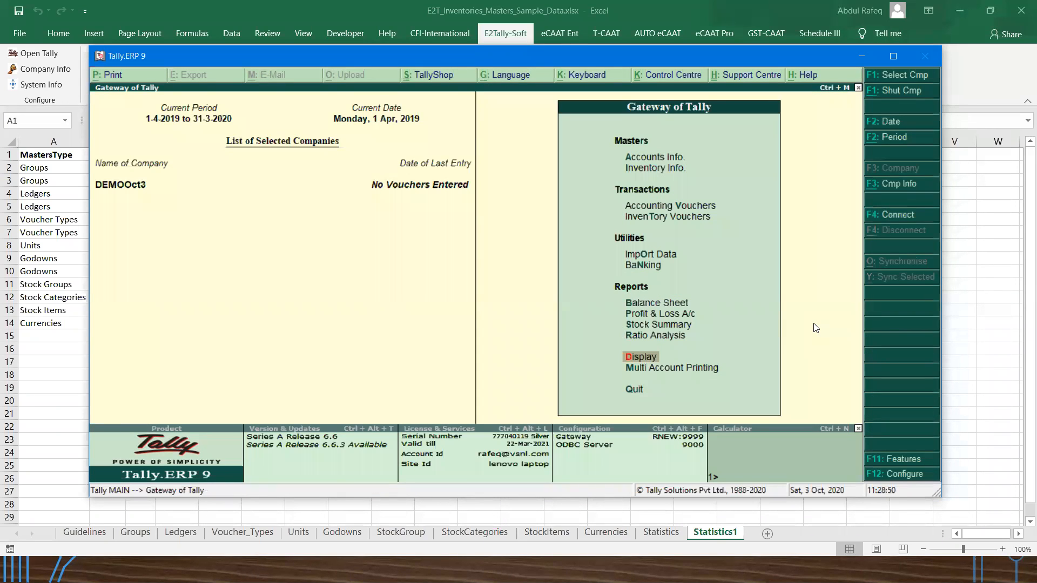
Examine the Balance Sheet of DEMOOct3 in detailed form, followed by its Profit & Loss A/c.
{"action": "key", "text": "b"}
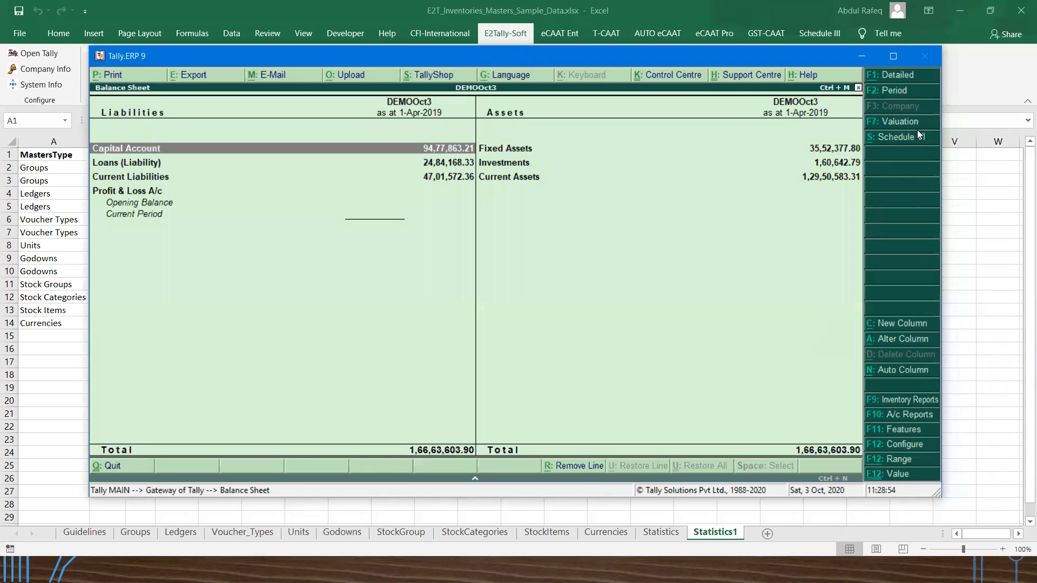
{"action": "left_click", "coordinate": [886, 74]}
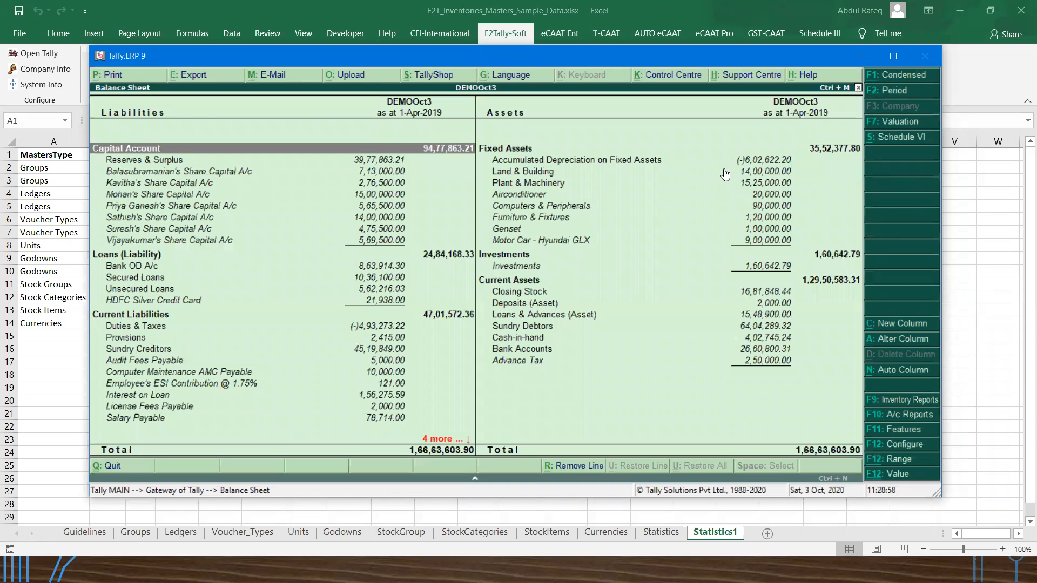
{"action": "key", "text": "Escape"}
{"action": "key", "text": "Down"}
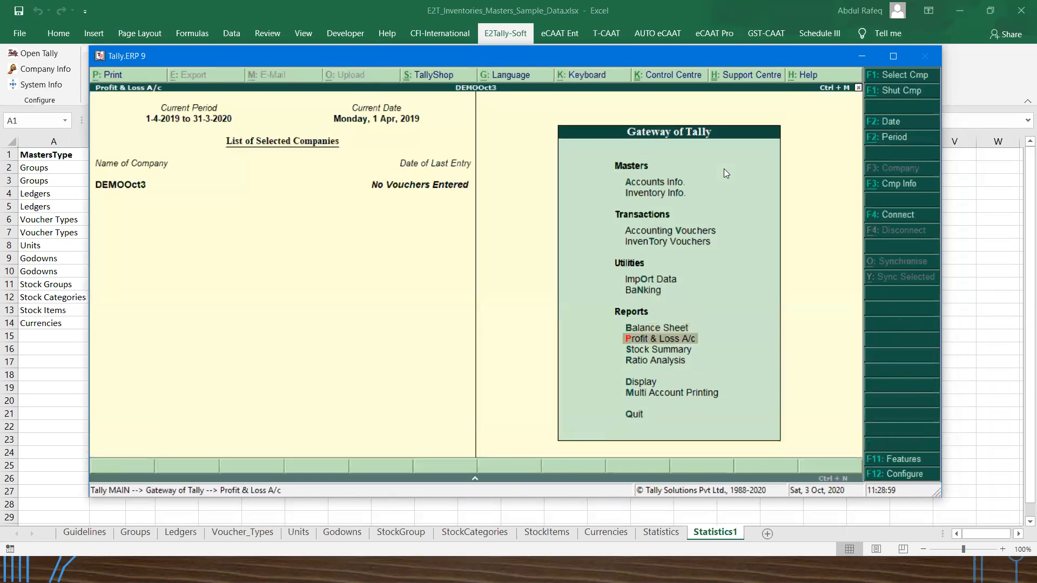
{"action": "key", "text": "Return"}
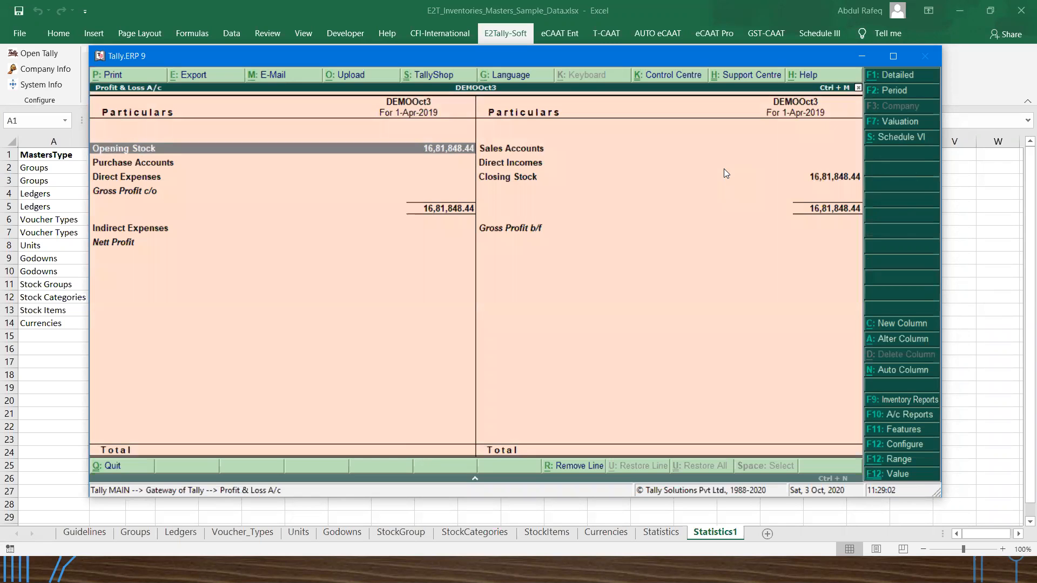
{"action": "key", "text": "Escape"}
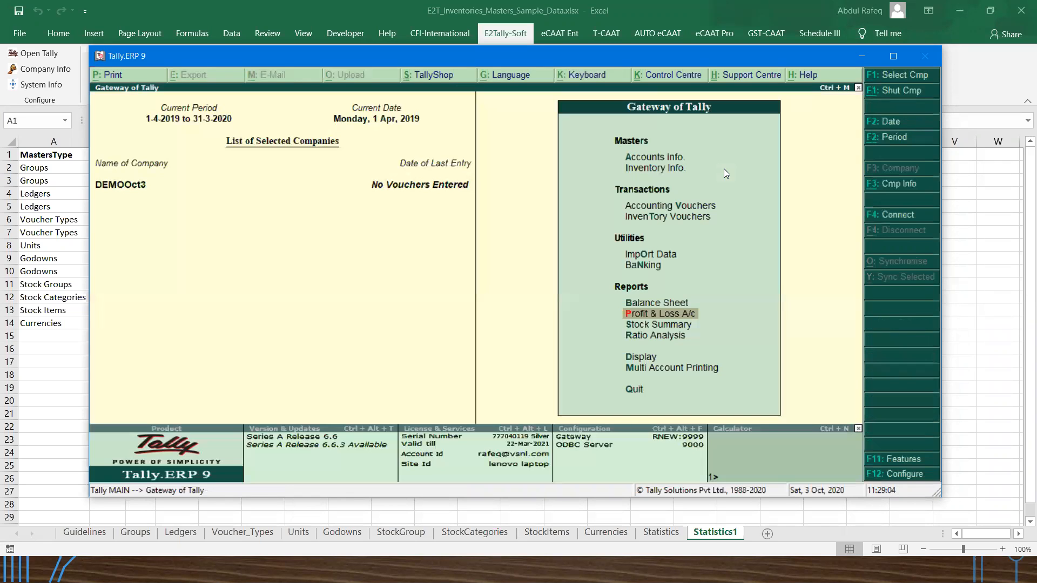
Examine the Trial Balance of DEMOOct3 in detailed form and close the report.
{"action": "key", "text": "d"}
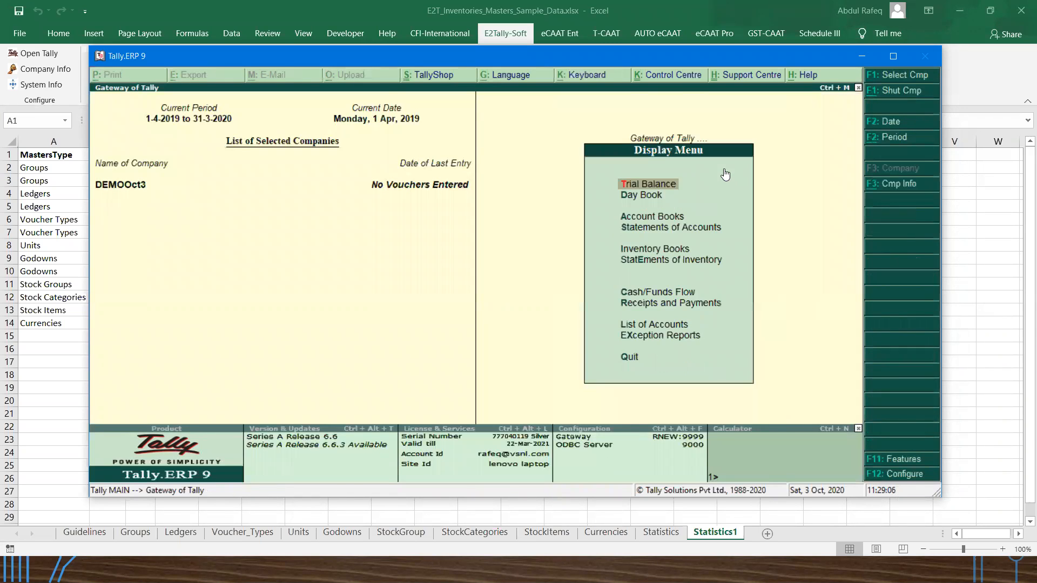
{"action": "key", "text": "Return"}
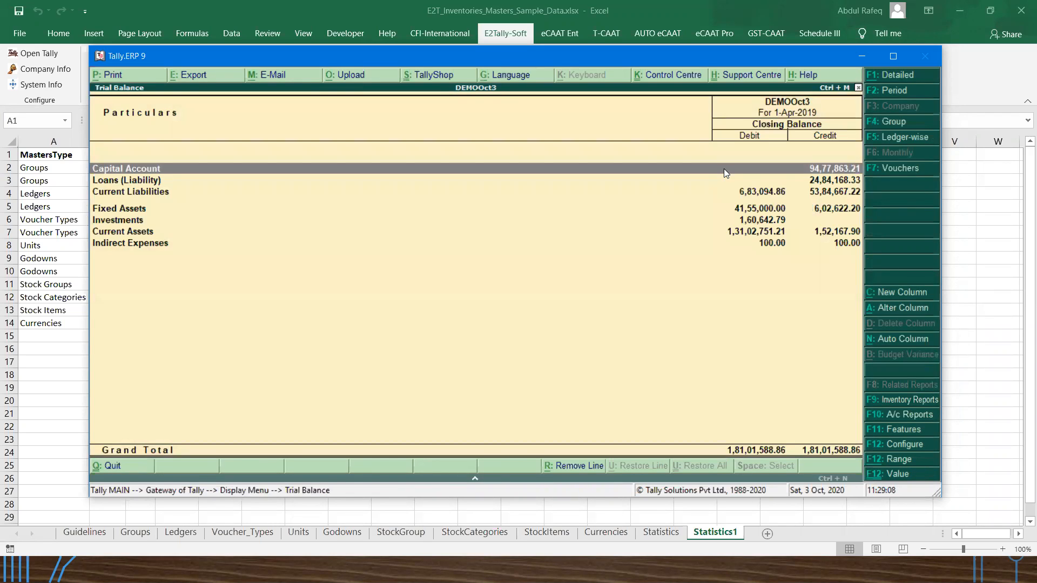
{"action": "left_click", "coordinate": [886, 77]}
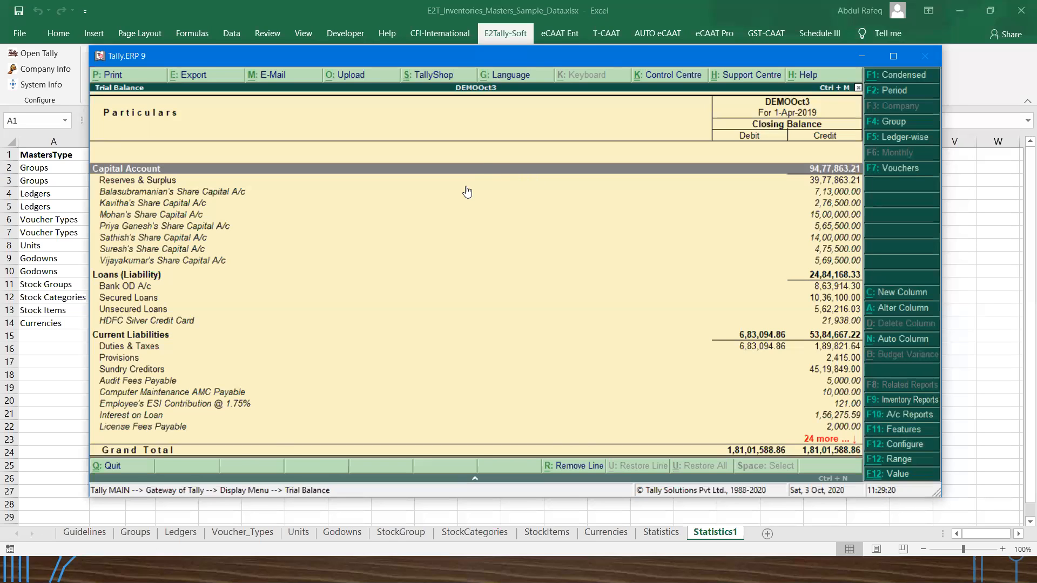
{"action": "key", "text": "Escape"}
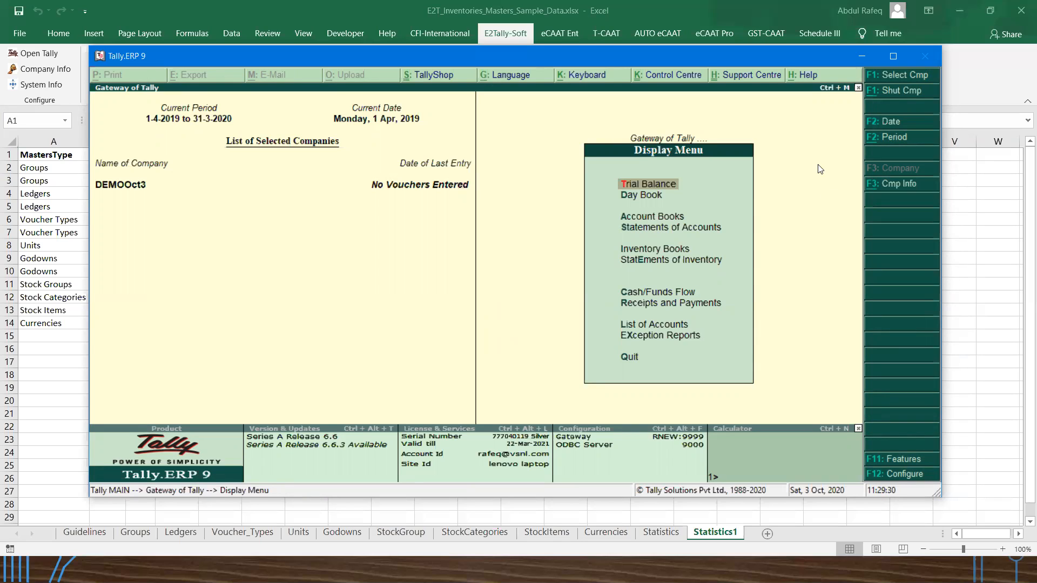
Switch back to Excel and review the Ledgers and Voucher_Types sheets and the add-in's options for importing masters.
{"action": "left_click", "coordinate": [860, 57]}
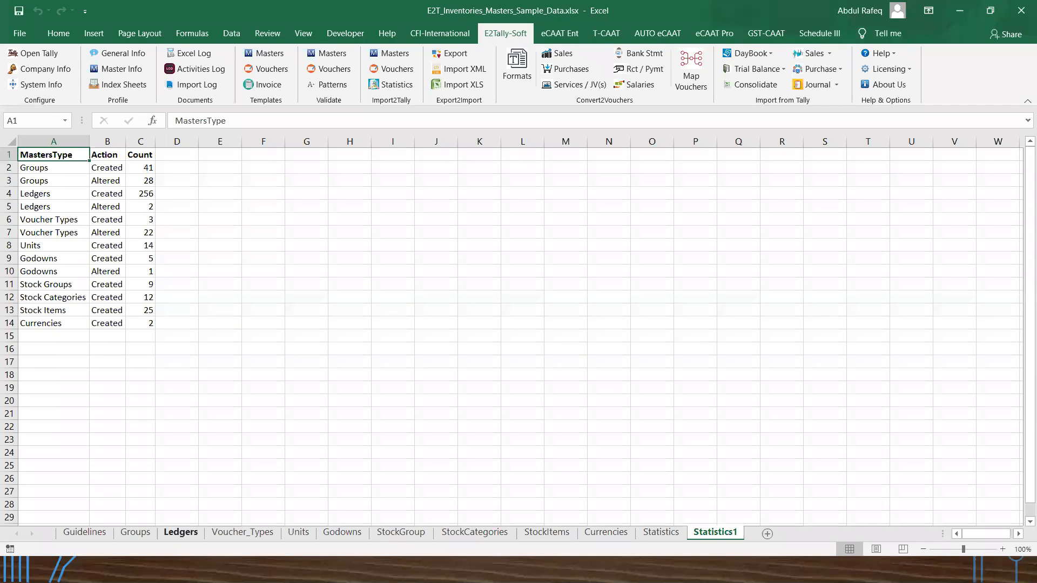
{"action": "left_click", "coordinate": [183, 532]}
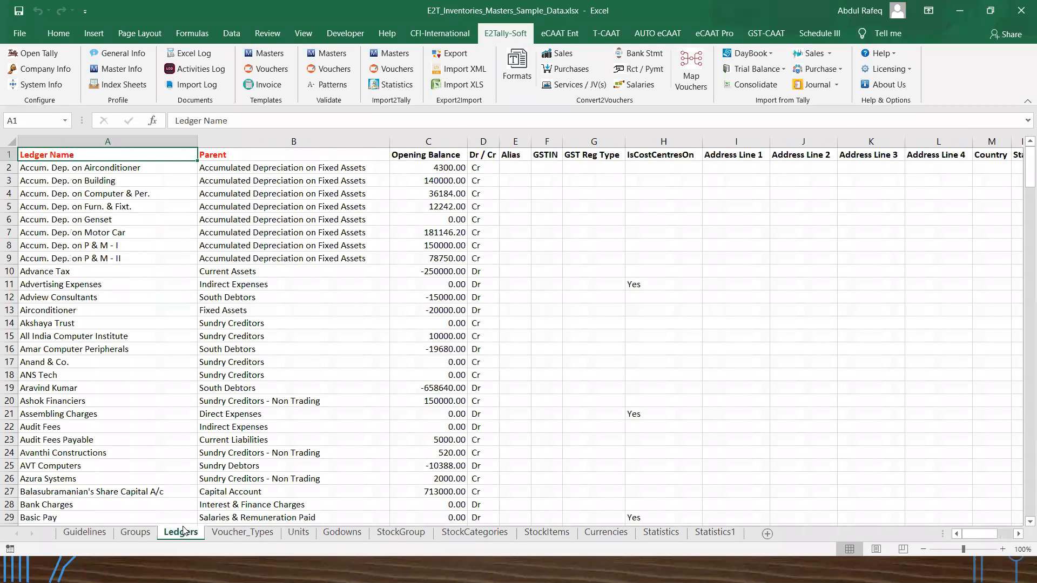
{"action": "left_click", "coordinate": [232, 533]}
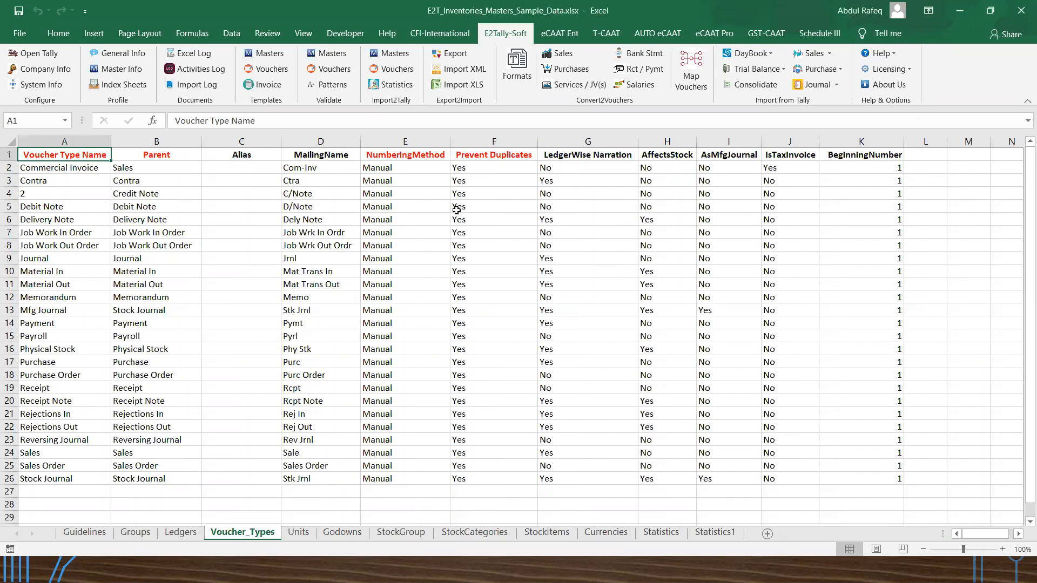
{"action": "left_click", "coordinate": [408, 57]}
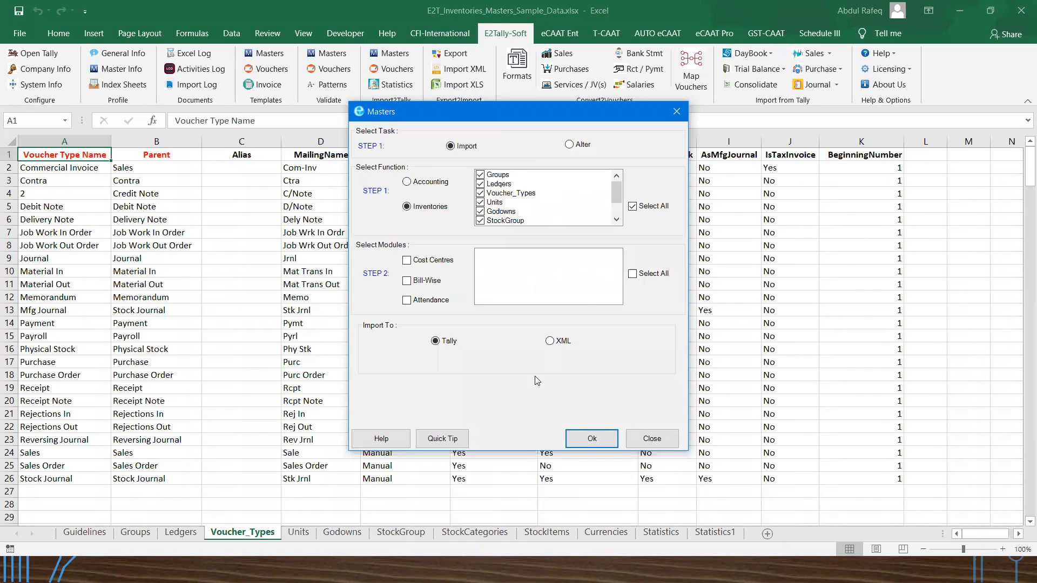
{"action": "left_click", "coordinate": [648, 438]}
Open the specific Vouchers template for Inventories with fresh sample data.
{"action": "left_click", "coordinate": [278, 70]}
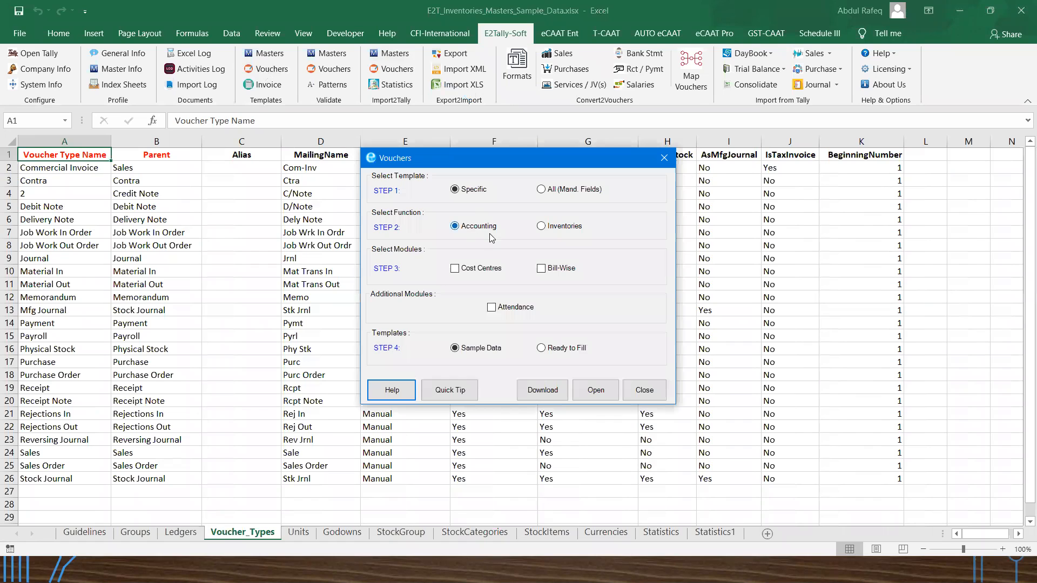
{"action": "left_click", "coordinate": [541, 226]}
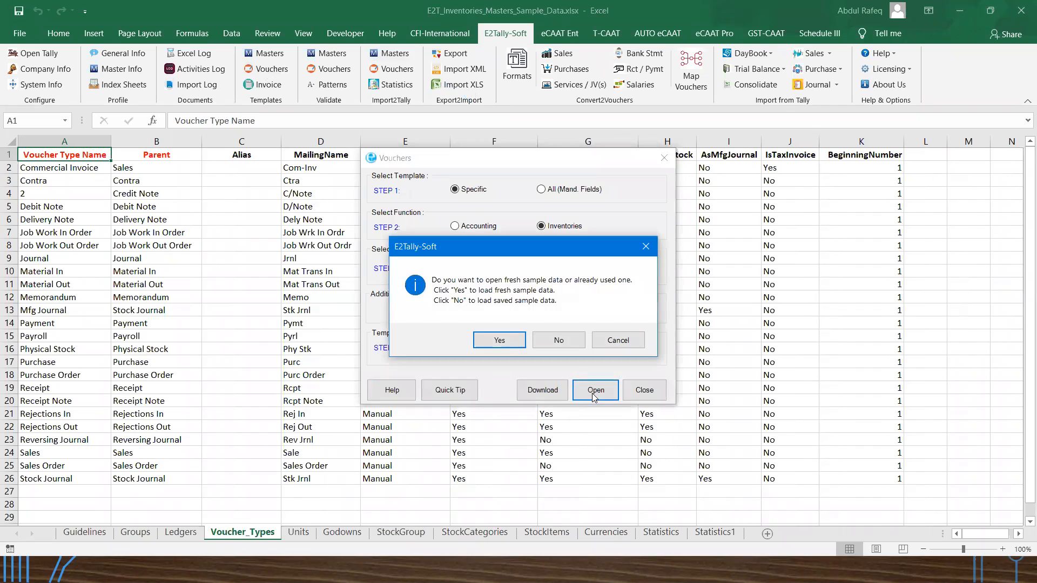
{"action": "left_click", "coordinate": [494, 342]}
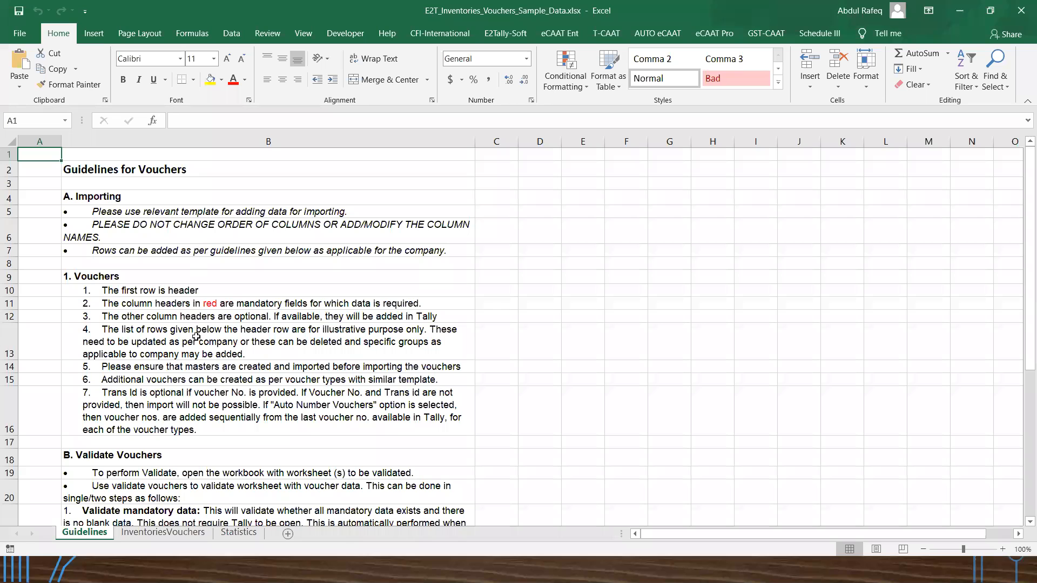
Open the InventoriesVouchers sheet and check how far its sample voucher rows extend.
{"action": "left_click", "coordinate": [170, 533]}
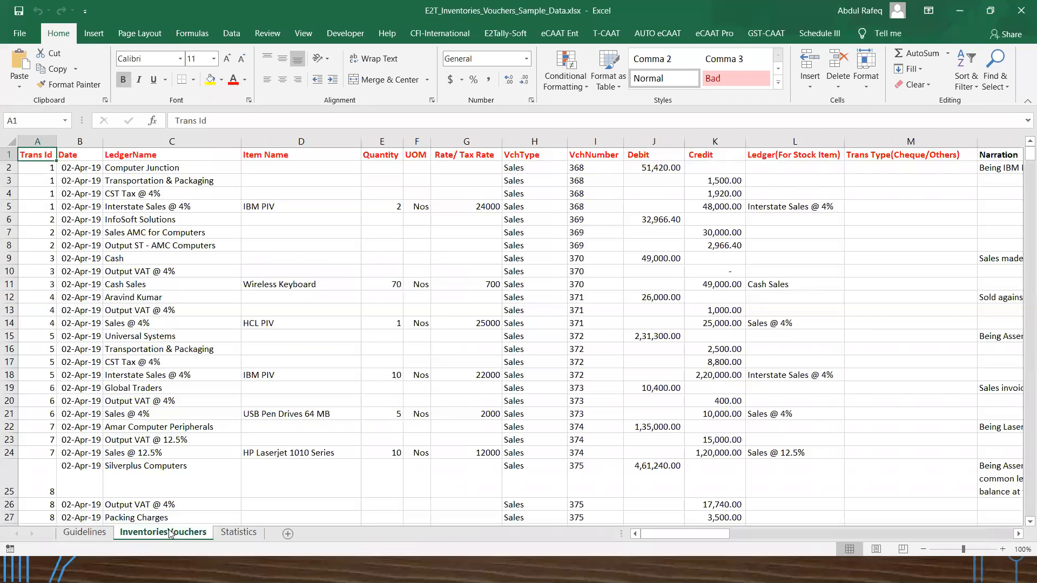
{"action": "left_click", "coordinate": [149, 257]}
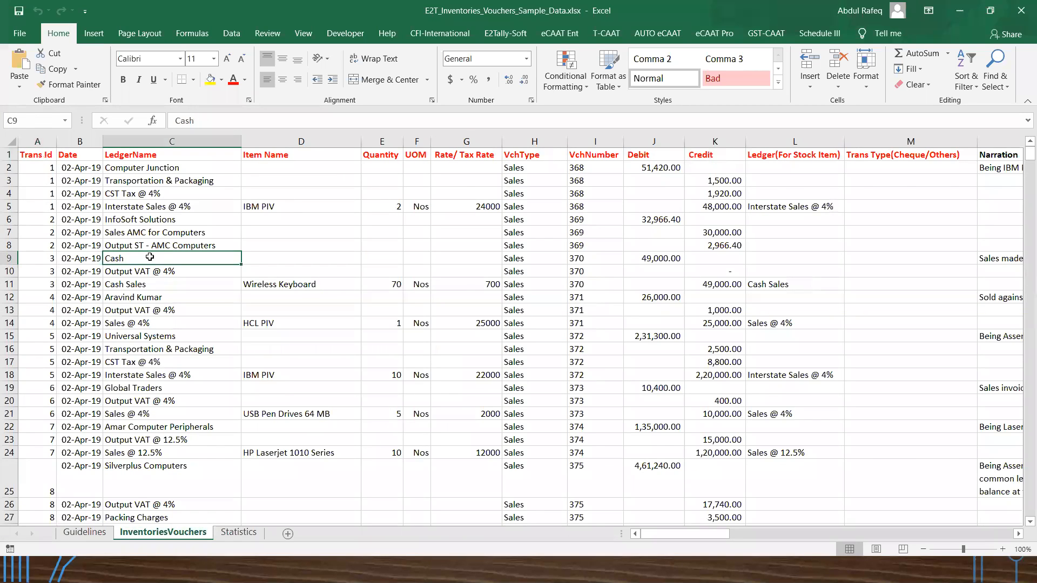
{"action": "key", "text": "ctrl+Down"}
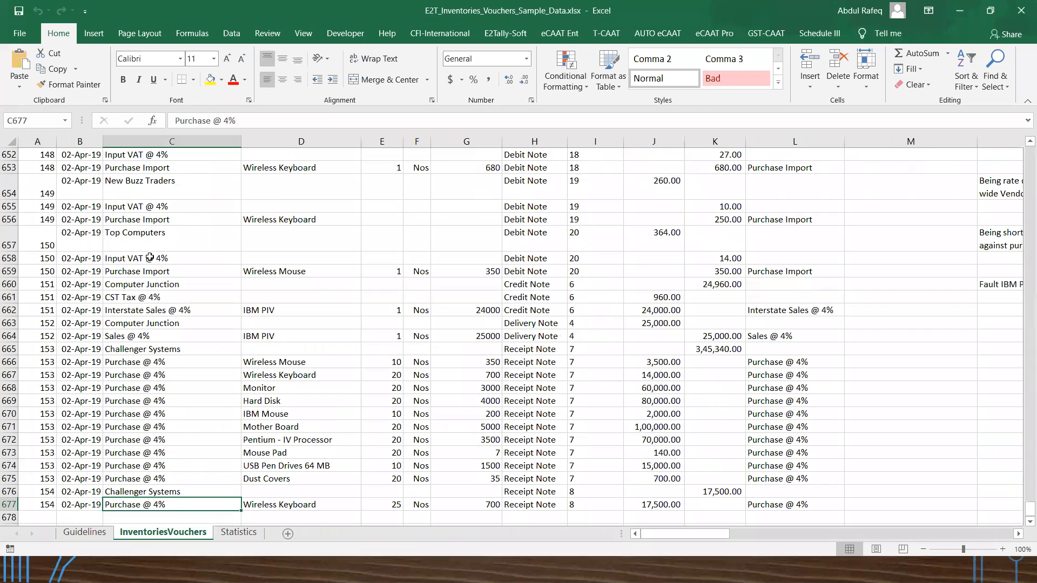
{"action": "key", "text": "ctrl+Home"}
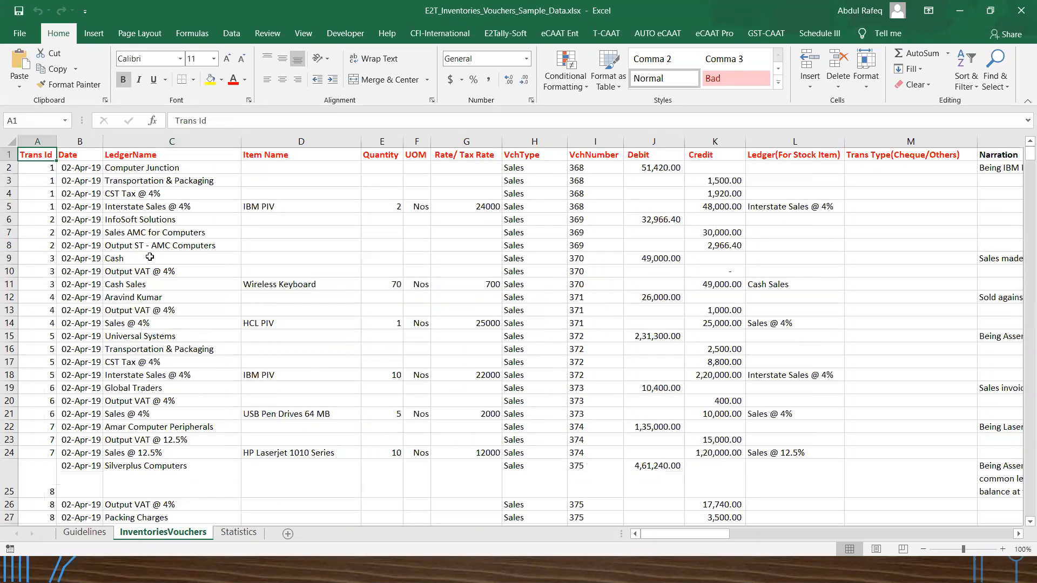
Review the column headings of the InventoriesVouchers sheet from Trans Id through to GSTIN.
{"action": "key", "text": "Right"}
{"action": "key", "text": "Right"}
{"action": "key", "text": "Right"}
{"action": "key", "text": "Right"}
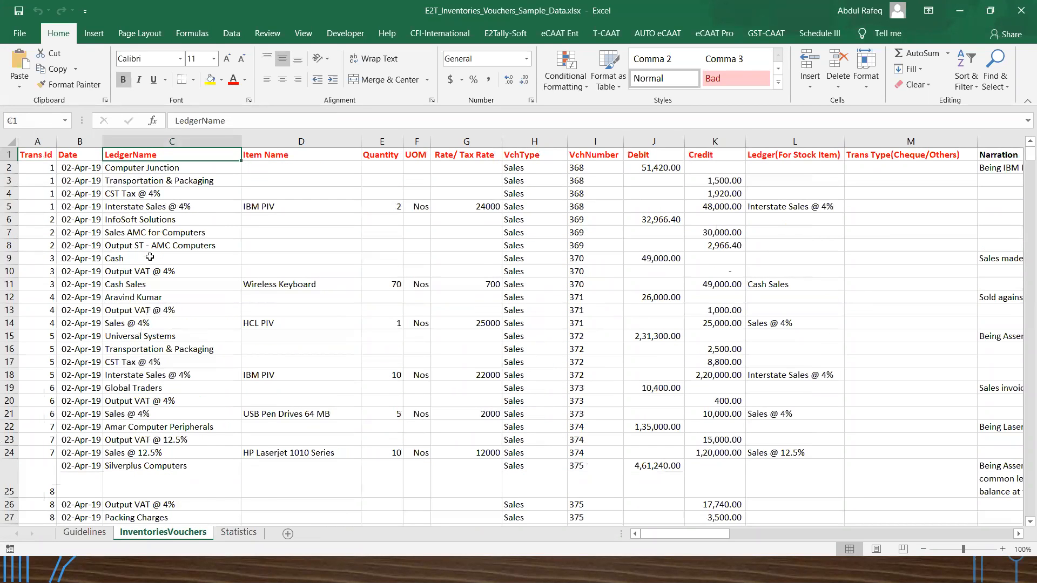
{"action": "key", "text": "Right"}
{"action": "key", "text": "Right"}
{"action": "key", "text": "Right"}
{"action": "key", "text": "Right"}
{"action": "key", "text": "Right"}
{"action": "key", "text": "Right"}
{"action": "key", "text": "Right"}
{"action": "key", "text": "Right"}
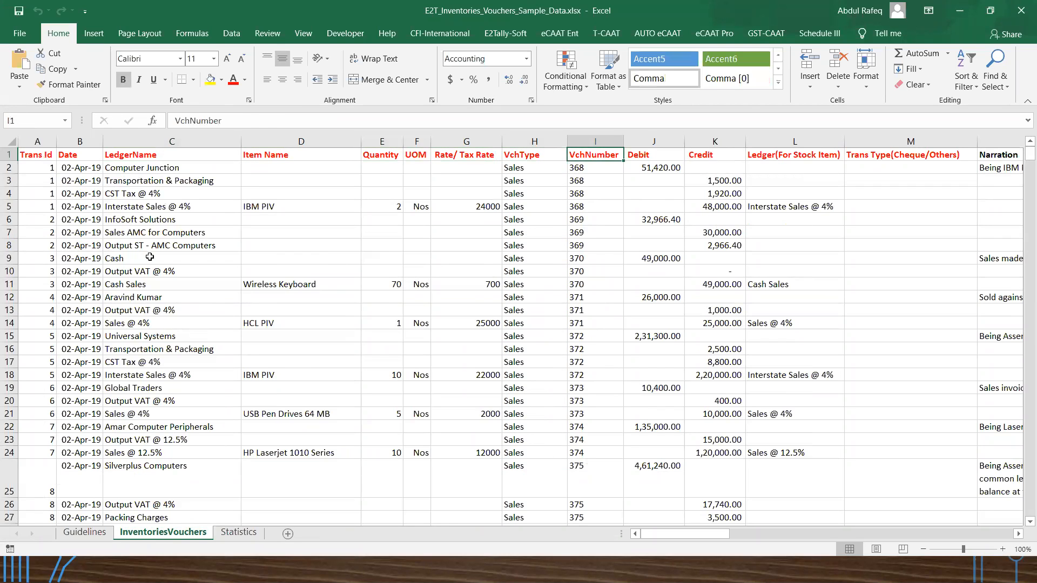
{"action": "key", "text": "Right"}
{"action": "key", "text": "Right"}
{"action": "key", "text": "Right"}
{"action": "key", "text": "Right"}
{"action": "key", "text": "Right"}
{"action": "key", "text": "Right"}
{"action": "key", "text": "Right"}
{"action": "key", "text": "Right"}
{"action": "key", "text": "Right"}
{"action": "key", "text": "Right"}
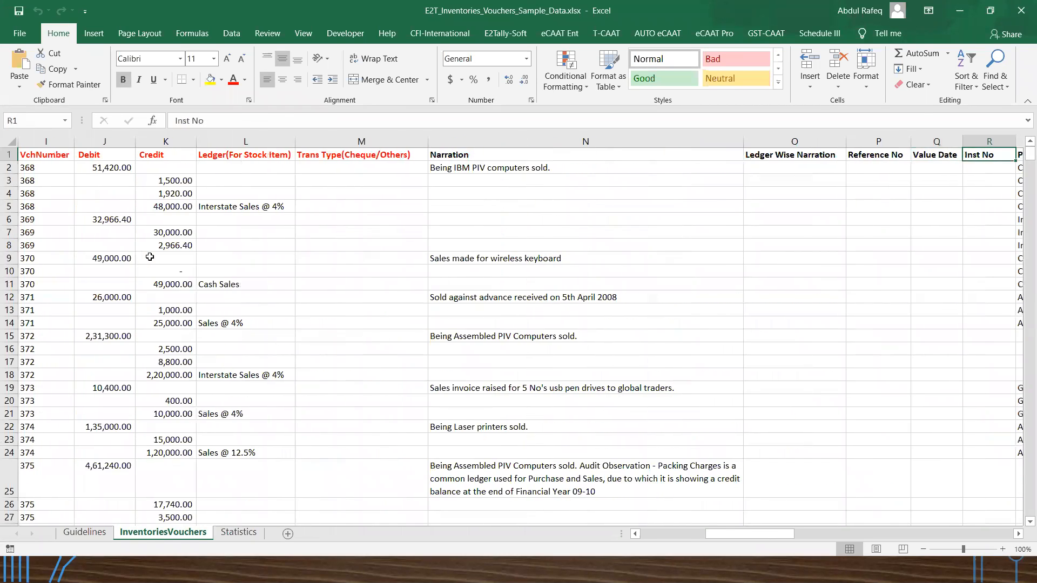
{"action": "key", "text": "Right"}
{"action": "key", "text": "Right"}
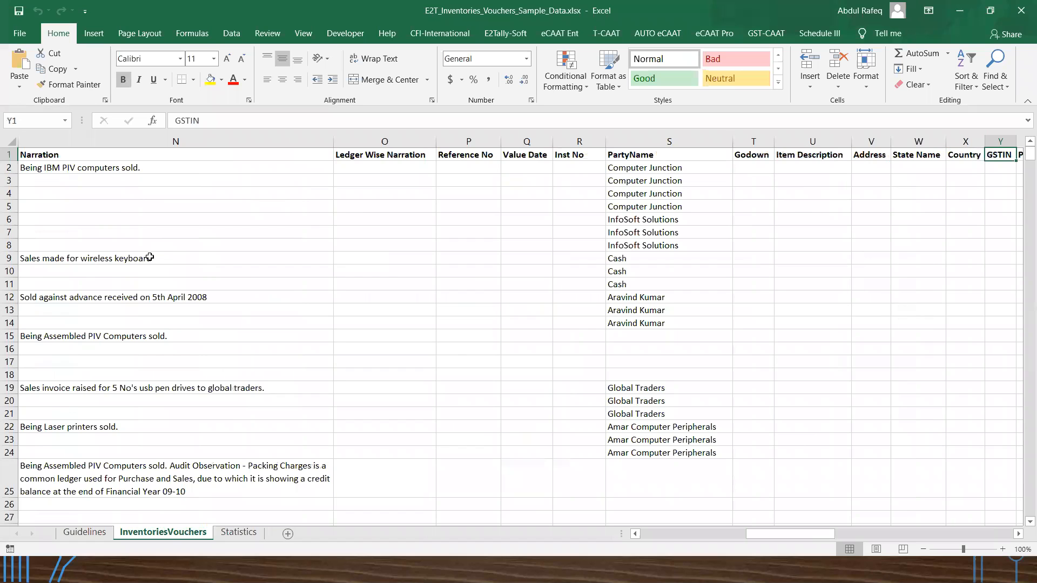
Review the remaining InventoriesVouchers column headings from PAN through to Destination/Buyers DN Date.
{"action": "key", "text": "Right"}
{"action": "key", "text": "Right"}
{"action": "key", "text": "Right"}
{"action": "key", "text": "Right"}
{"action": "key", "text": "Right"}
{"action": "key", "text": "Right"}
{"action": "key", "text": "Right"}
{"action": "key", "text": "Right"}
{"action": "key", "text": "Right"}
{"action": "key", "text": "Right"}
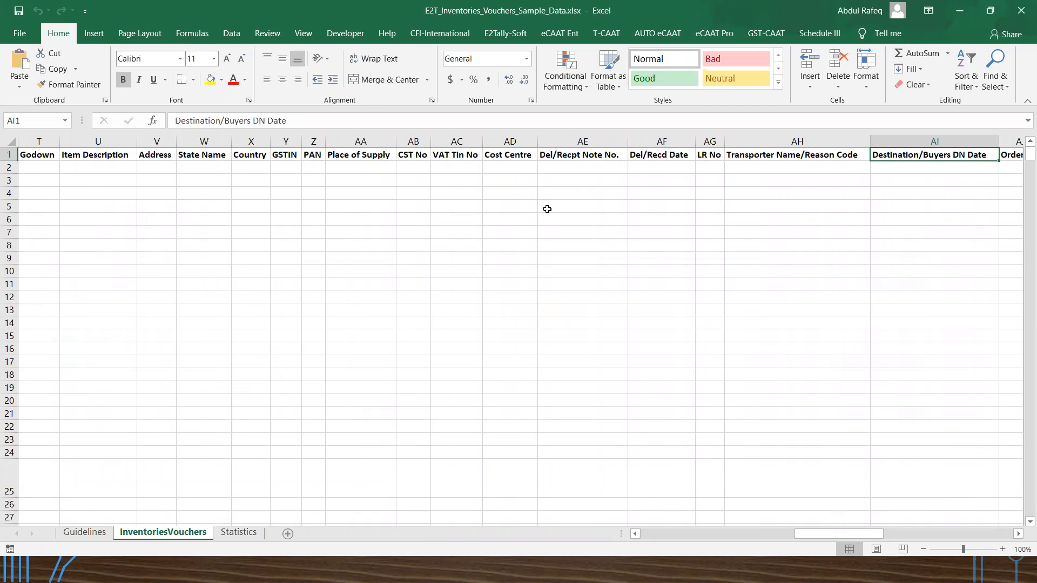
Return to the first column of the InventoriesVouchers sheet and recheck the headings from Trans Id through to PartyName.
{"action": "key", "text": "Left"}
{"action": "key", "text": "Left"}
{"action": "key", "text": "Left"}
{"action": "key", "text": "Left"}
{"action": "key", "text": "Left"}
{"action": "key", "text": "Left"}
{"action": "key", "text": "Left"}
{"action": "key", "text": "Left"}
{"action": "key", "text": "Left"}
{"action": "key", "text": "Left"}
{"action": "key", "text": "Left"}
{"action": "key", "text": "Left"}
{"action": "key", "text": "Left"}
{"action": "key", "text": "Left"}
{"action": "key", "text": "Left"}
{"action": "key", "text": "Left"}
{"action": "key", "text": "Left"}
{"action": "key", "text": "Left"}
{"action": "key", "text": "Left"}
{"action": "key", "text": "Left"}
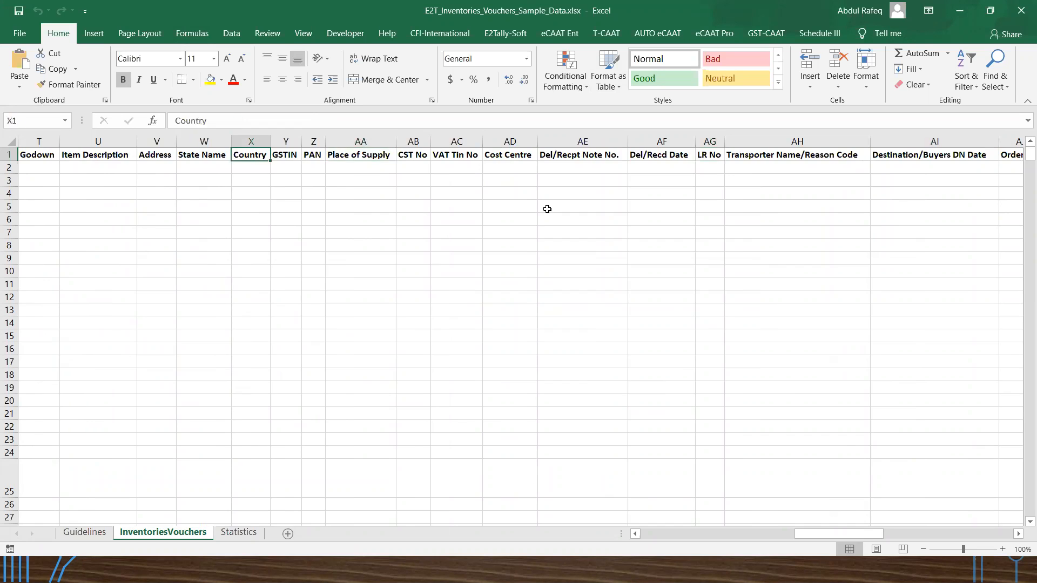
{"action": "key", "text": "Left"}
{"action": "key", "text": "Left"}
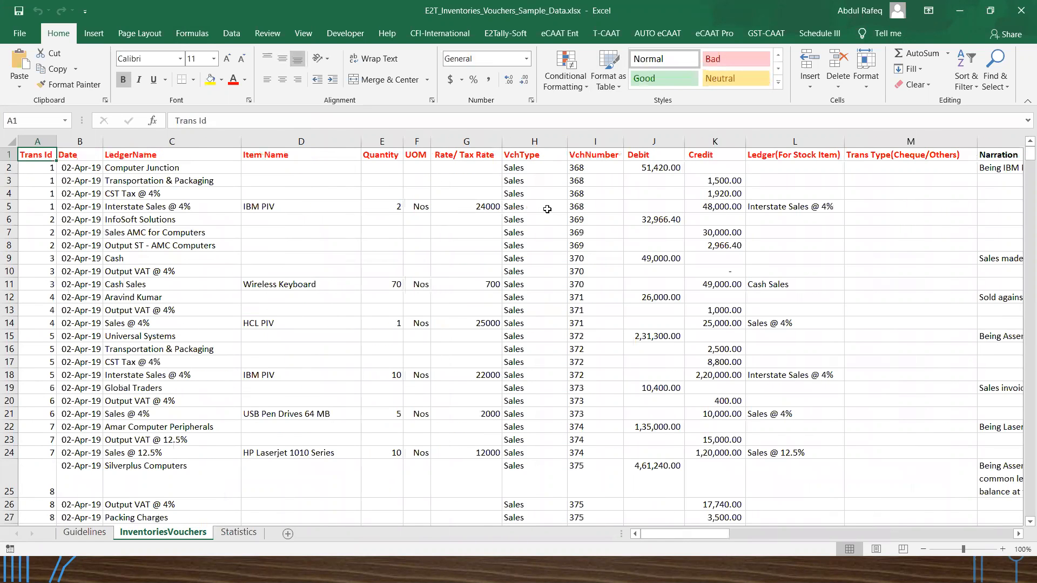
{"action": "key", "text": "Right"}
{"action": "key", "text": "Right"}
{"action": "key", "text": "Right"}
{"action": "key", "text": "Right"}
{"action": "key", "text": "Right"}
{"action": "key", "text": "Right"}
{"action": "key", "text": "Right"}
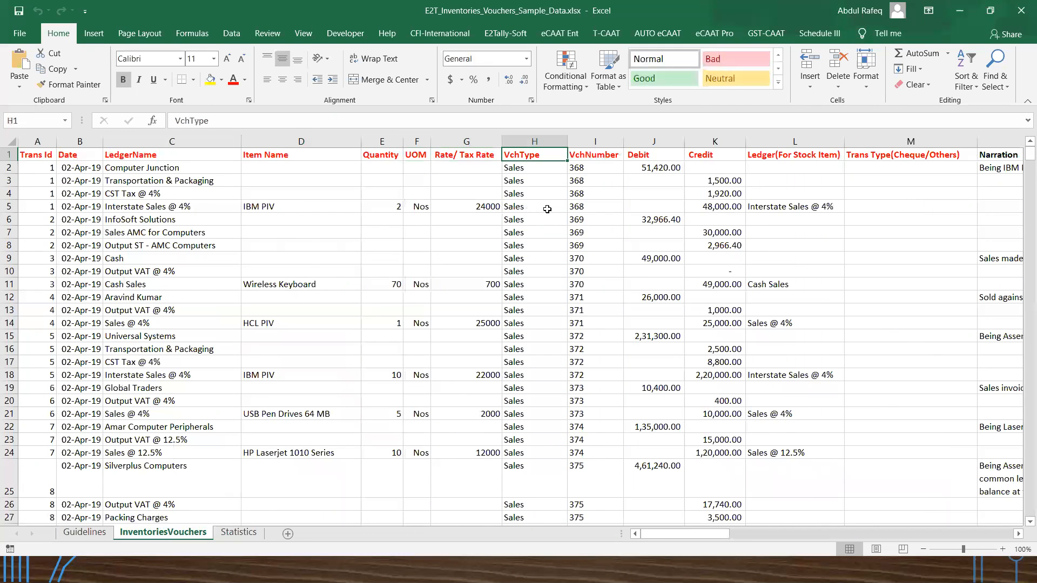
{"action": "key", "text": "Right"}
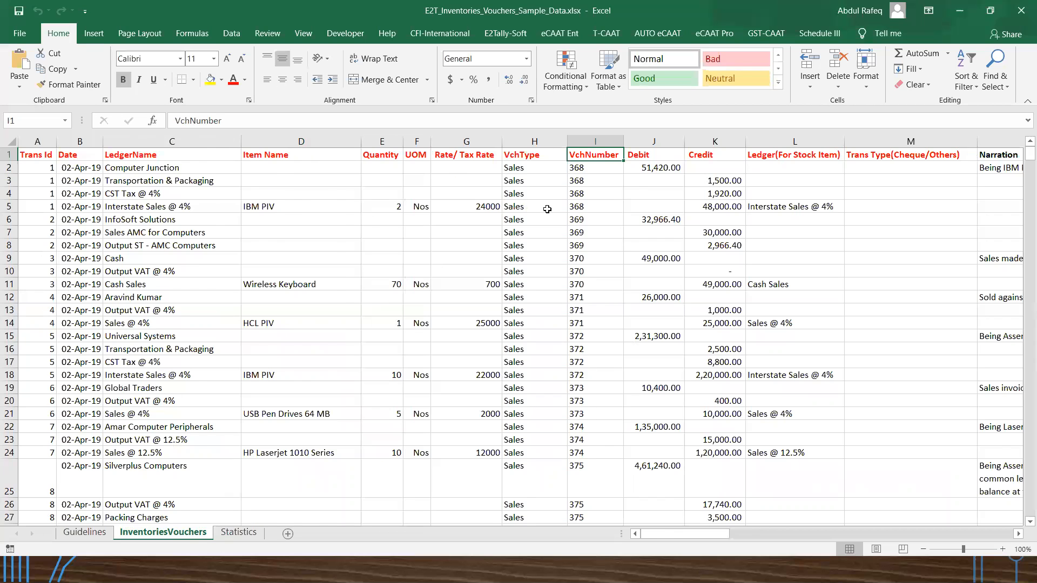
{"action": "key", "text": "Right"}
{"action": "key", "text": "Right"}
{"action": "key", "text": "Right"}
{"action": "key", "text": "Right"}
{"action": "key", "text": "Right"}
{"action": "key", "text": "Right"}
{"action": "key", "text": "Right"}
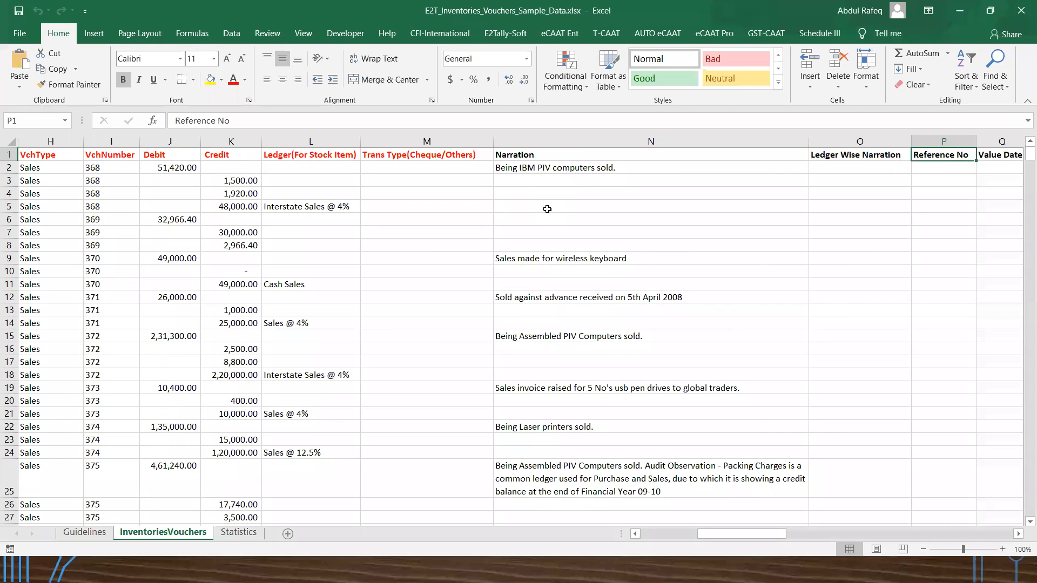
{"action": "key", "text": "Right"}
{"action": "key", "text": "Right"}
{"action": "key", "text": "Right"}
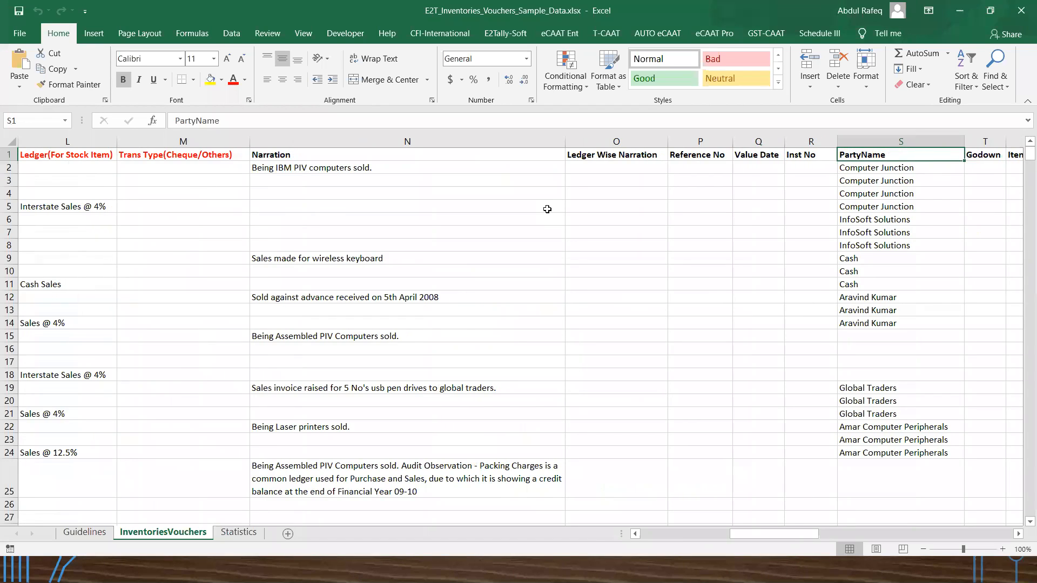
Try to import the inventory vouchers into Tally company DEMOOct3 with the Inventories function, accepting validation before the import.
{"action": "key", "text": "Left"}
{"action": "key", "text": "Left"}
{"action": "key", "text": "Left"}
{"action": "key", "text": "Left"}
{"action": "key", "text": "Left"}
{"action": "key", "text": "Left"}
{"action": "key", "text": "Left"}
{"action": "key", "text": "Left"}
{"action": "key", "text": "Left"}
{"action": "key", "text": "Left"}
{"action": "key", "text": "Left"}
{"action": "key", "text": "Left"}
{"action": "key", "text": "Left"}
{"action": "key", "text": "Left"}
{"action": "key", "text": "Left"}
{"action": "key", "text": "Left"}
{"action": "key", "text": "Left"}
{"action": "key", "text": "Left"}
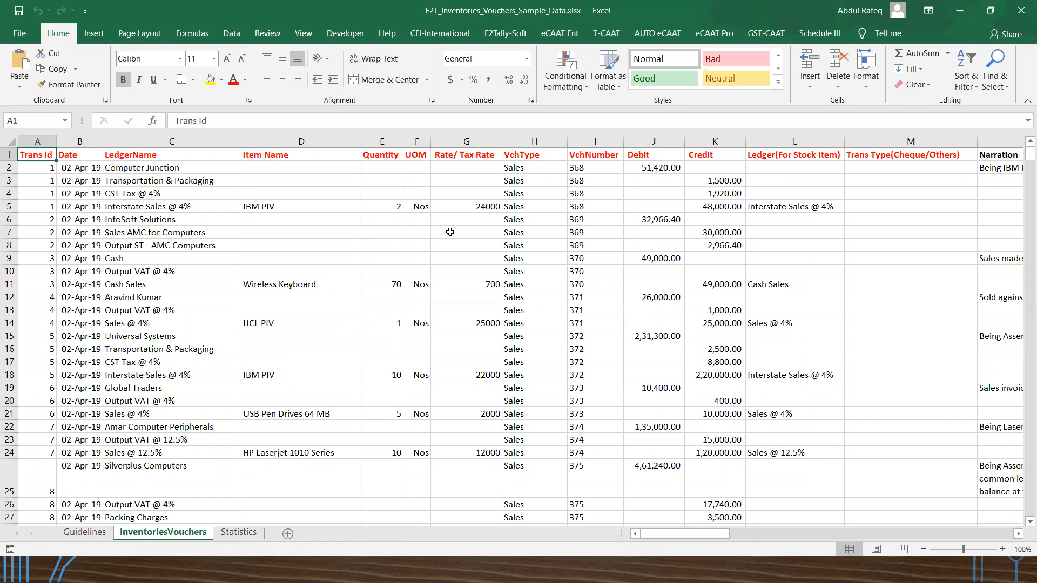
{"action": "left_click", "coordinate": [502, 36]}
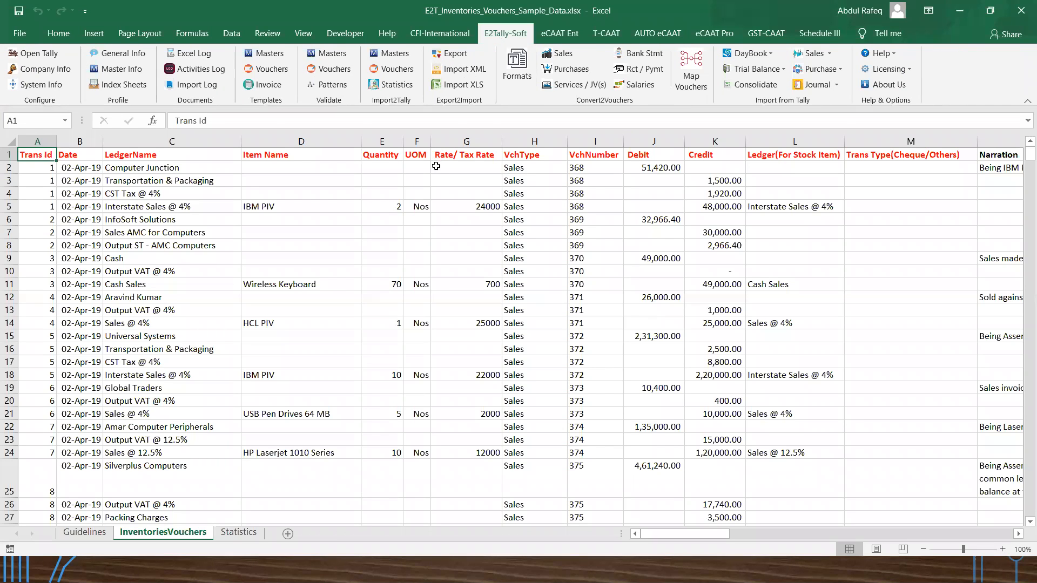
{"action": "left_click", "coordinate": [392, 71]}
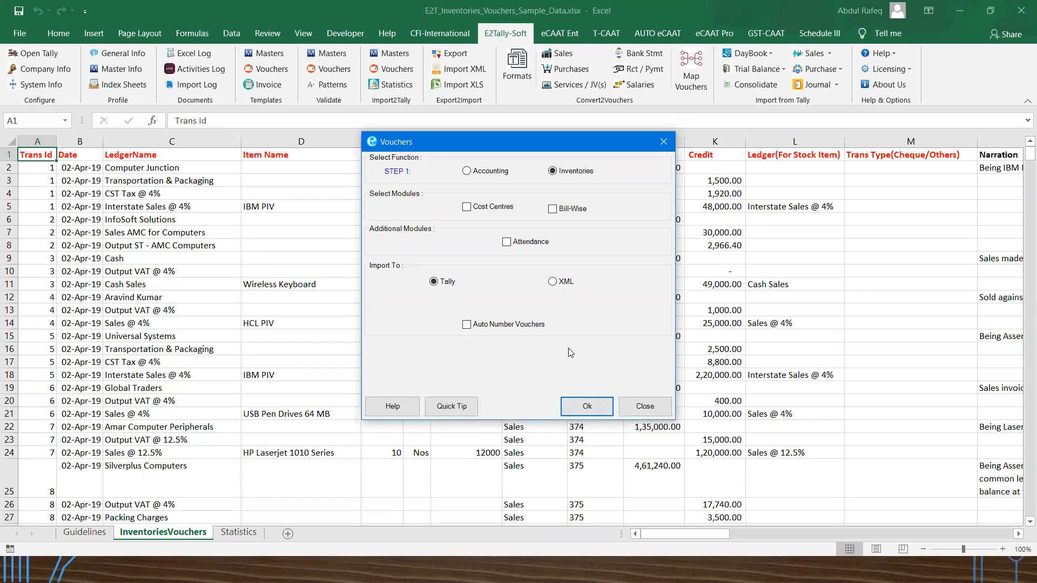
{"action": "left_click", "coordinate": [596, 411]}
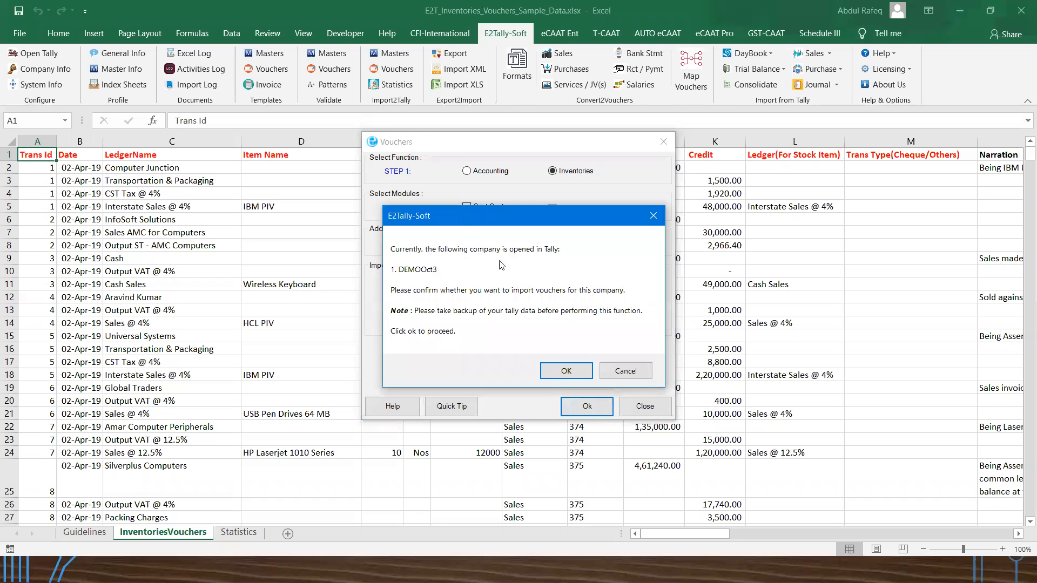
{"action": "left_click", "coordinate": [565, 372]}
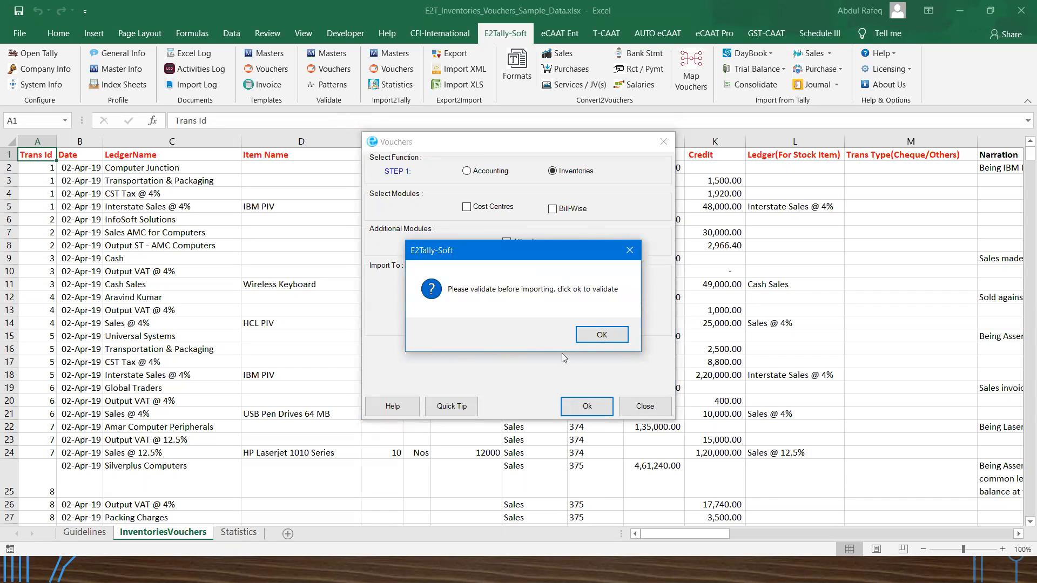
{"action": "left_click", "coordinate": [599, 337]}
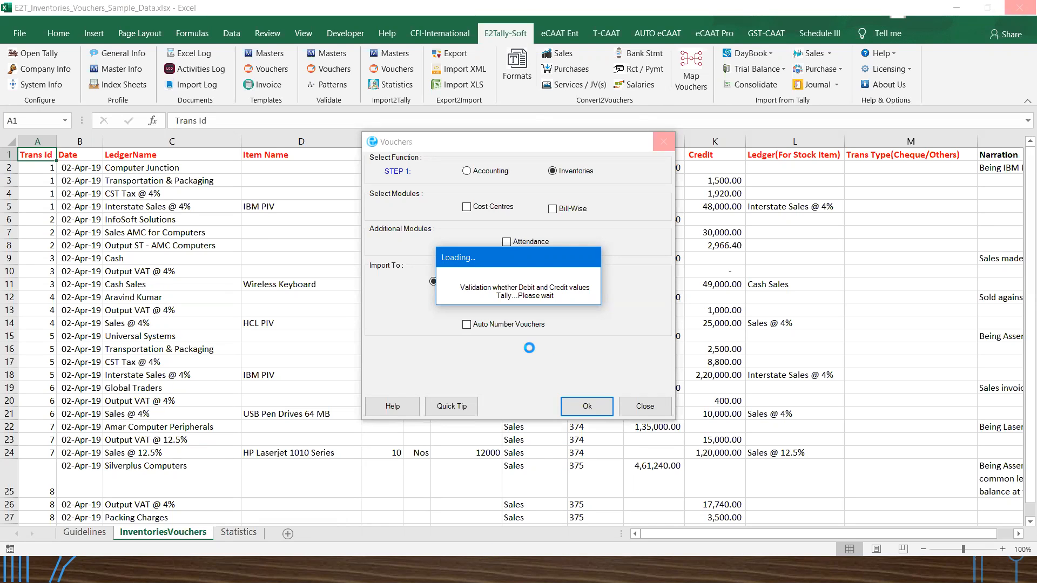
Look over the running applications in Task Manager and close it.
{"action": "key", "text": "alt+Tab"}
{"action": "key", "text": "alt+Tab"}
{"action": "key", "text": "alt+Tab"}
{"action": "key", "text": "alt+Tab"}
{"action": "key", "text": "alt+Tab"}
{"action": "key", "text": "alt+Tab"}
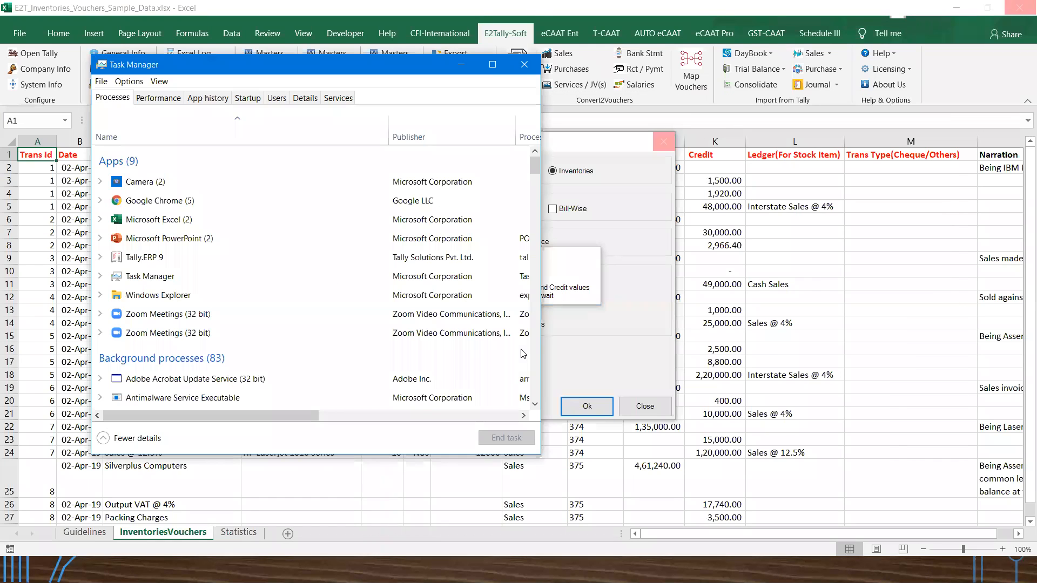
{"action": "left_click", "coordinate": [524, 69]}
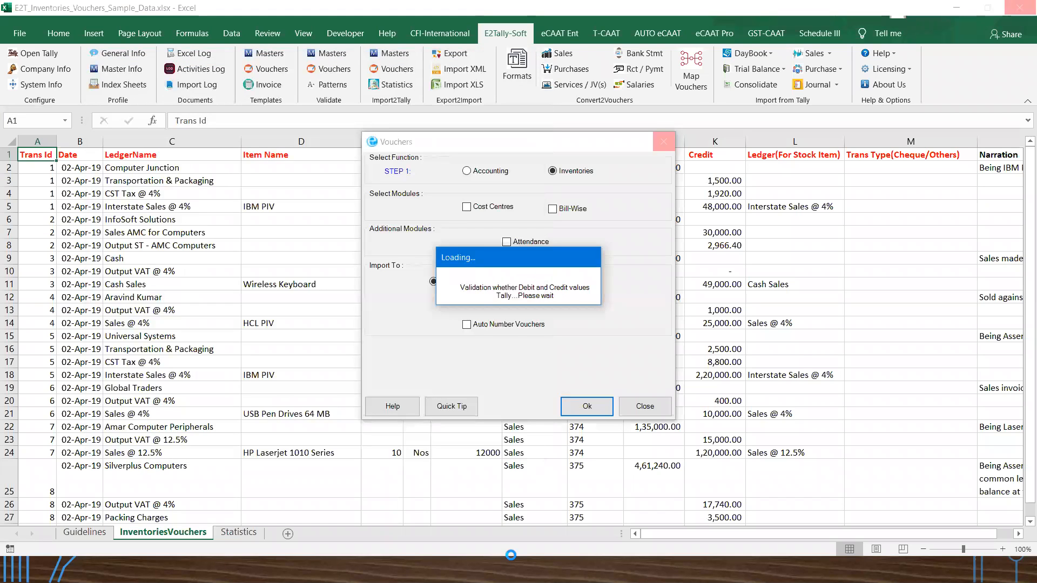
Look through the open windows and switch to the E2T_Inventories_Masters_Sample_Data workbook.
{"action": "key", "text": "alt+Tab"}
{"action": "key", "text": "alt+Tab"}
{"action": "key", "text": "alt+Tab"}
{"action": "key", "text": "alt+Tab"}
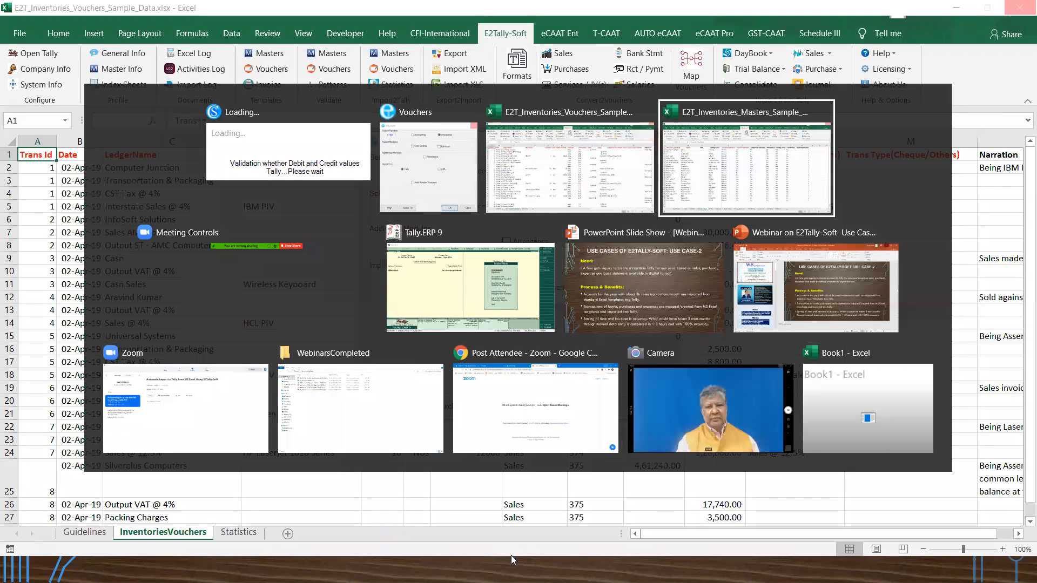
{"action": "key", "text": "alt+Tab"}
{"action": "key", "text": "alt+Tab"}
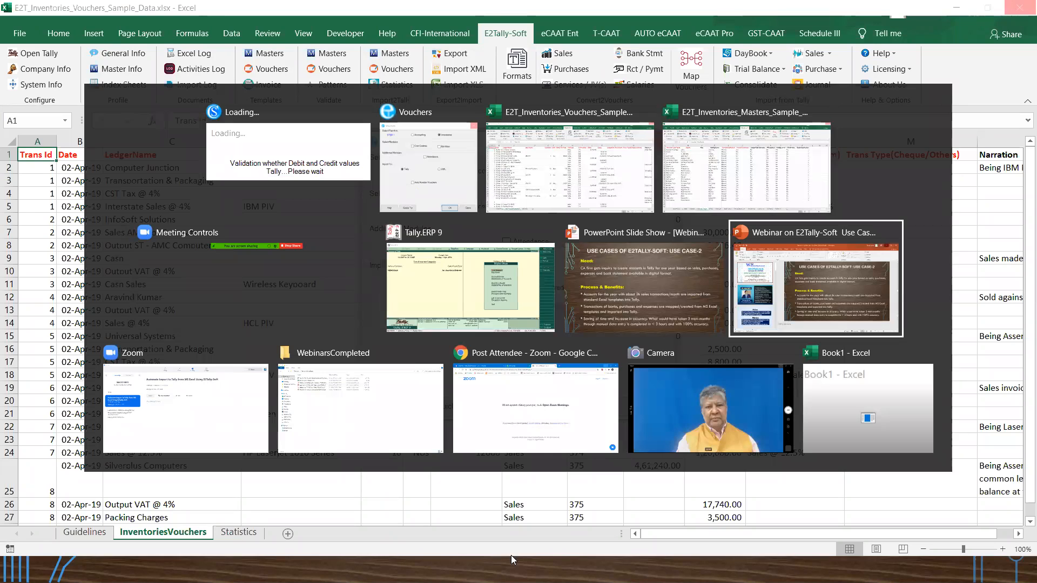
{"action": "left_click", "coordinate": [843, 418]}
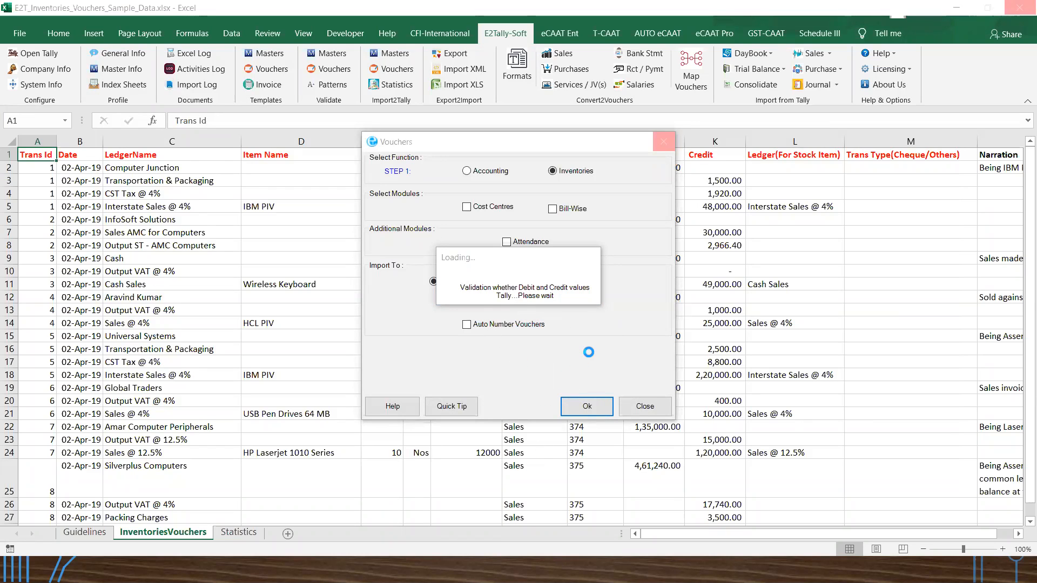
{"action": "key", "text": "alt+Tab"}
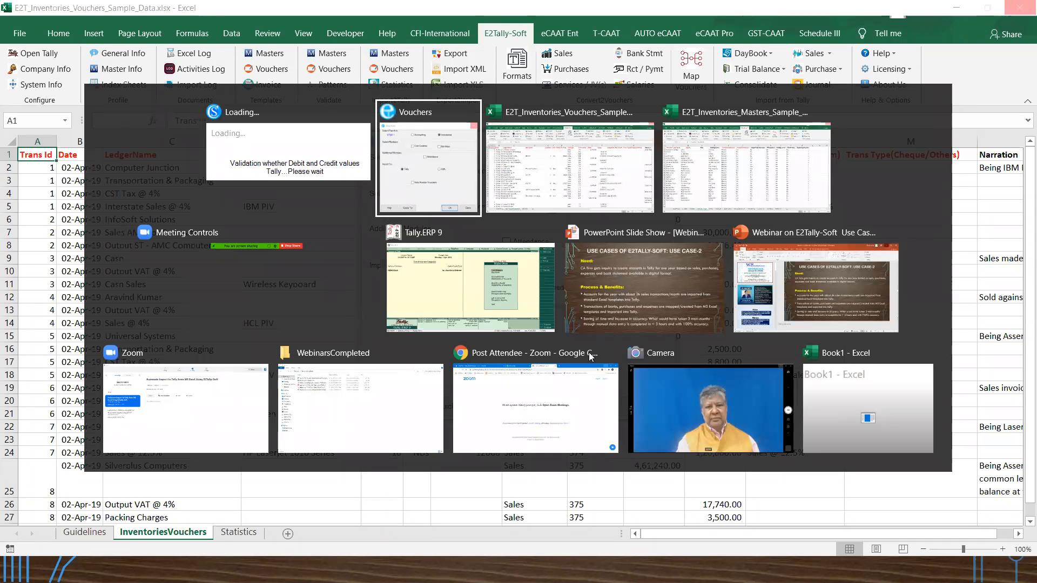
{"action": "key", "text": "alt+Tab"}
{"action": "key", "text": "alt+Tab"}
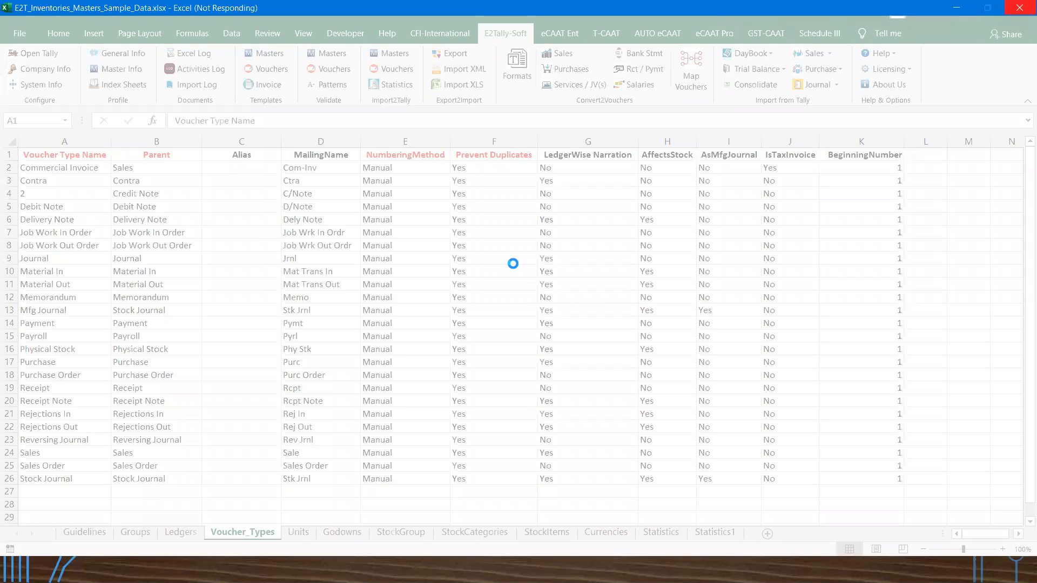
Switch to the E2Tally-Soft webinar presentation in PowerPoint and resume its slide show on Use Case-2.
{"action": "key", "text": "alt+Tab"}
{"action": "key", "text": "alt+Tab"}
{"action": "key", "text": "alt+Tab"}
{"action": "key", "text": "alt+Tab"}
{"action": "key", "text": "alt+Tab"}
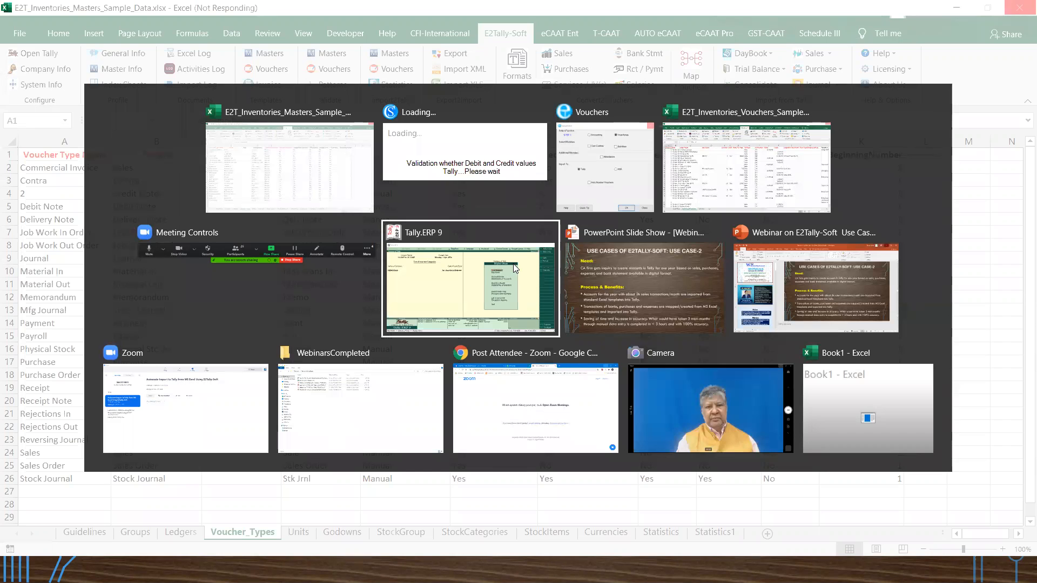
{"action": "key", "text": "alt+Tab"}
{"action": "key", "text": "alt+Tab"}
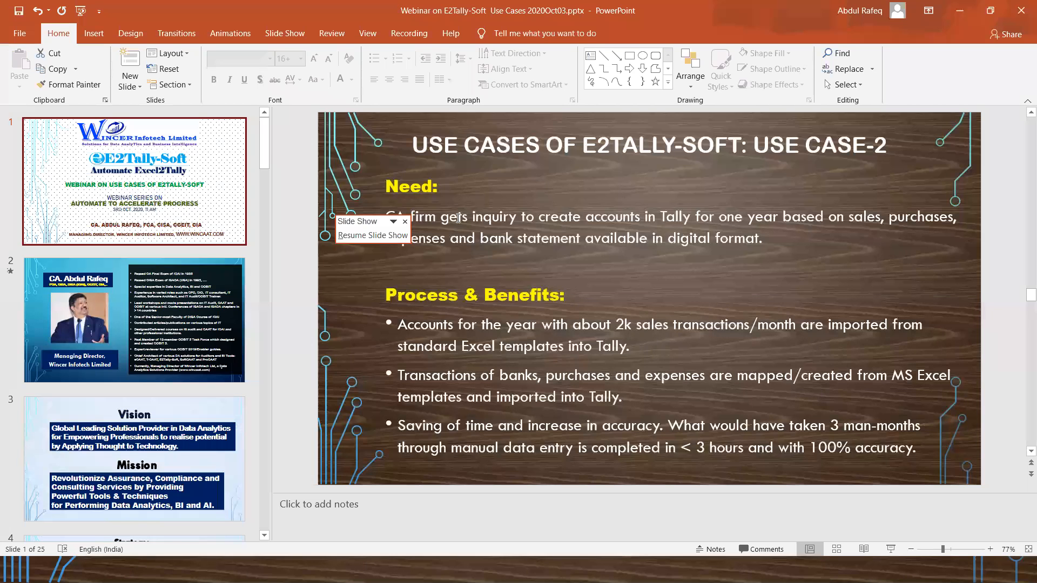
{"action": "left_click", "coordinate": [353, 235]}
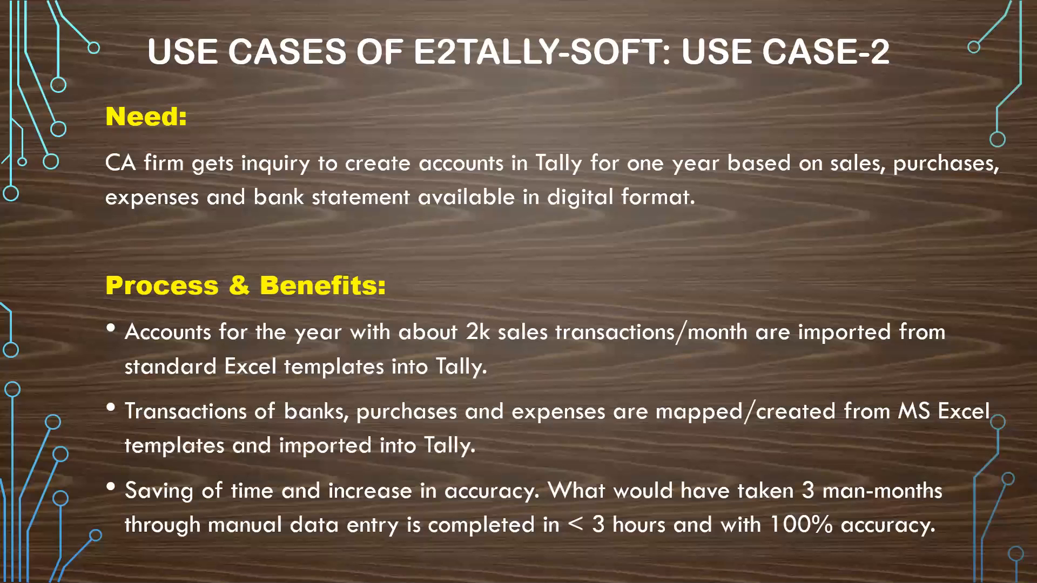
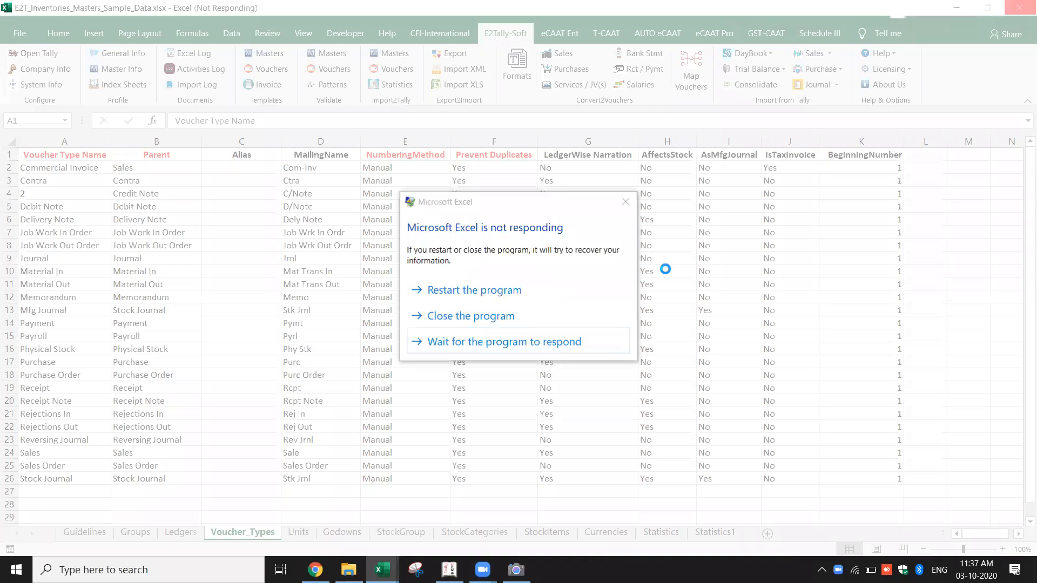
Close the unresponsive Excel without waiting for its information recovery, and check the Tally.ERP 9 window before minimizing it.
{"action": "left_click", "coordinate": [513, 318]}
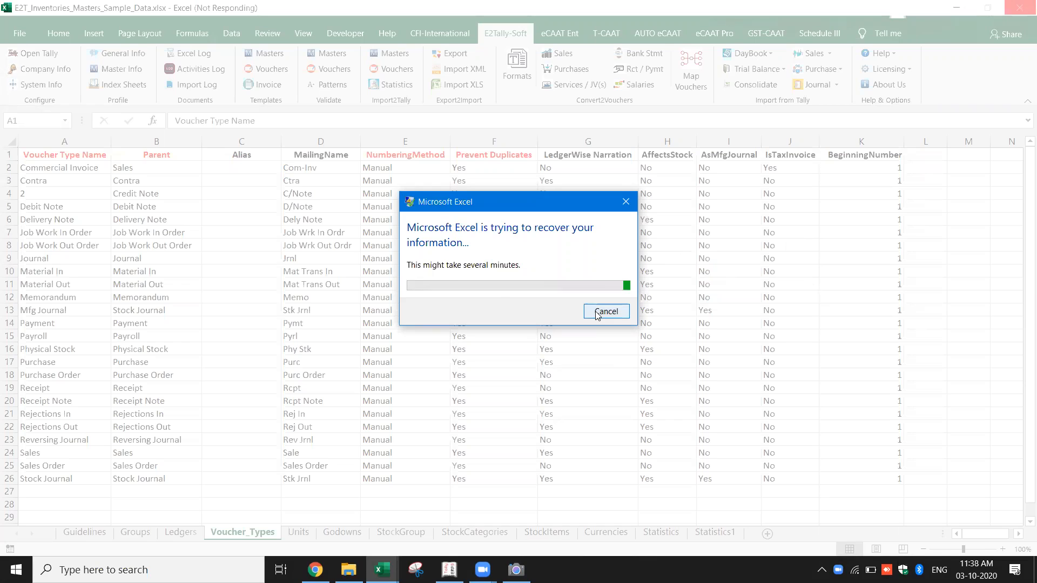
{"action": "left_click", "coordinate": [593, 312]}
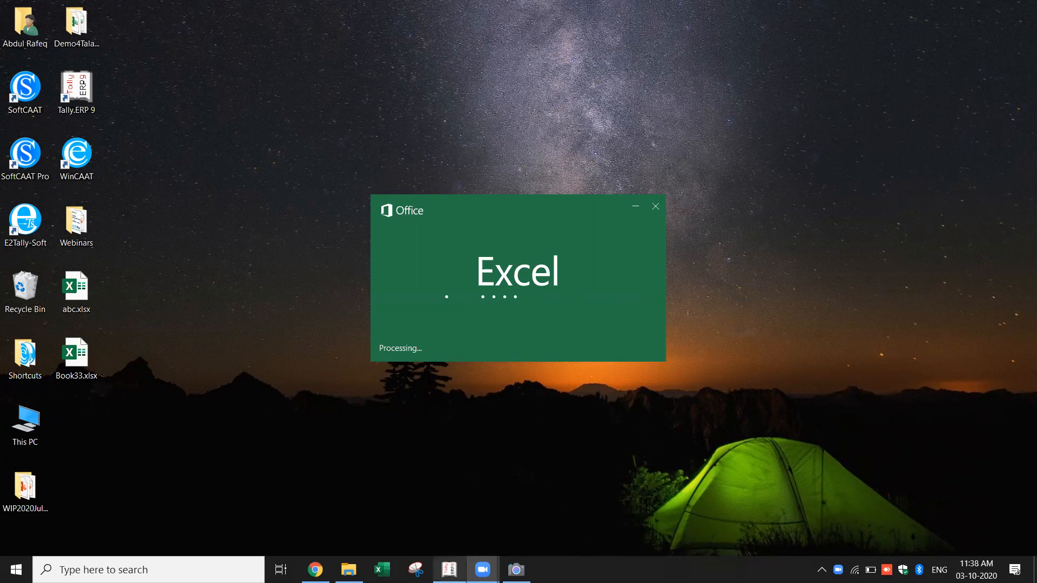
{"action": "left_click", "coordinate": [449, 569]}
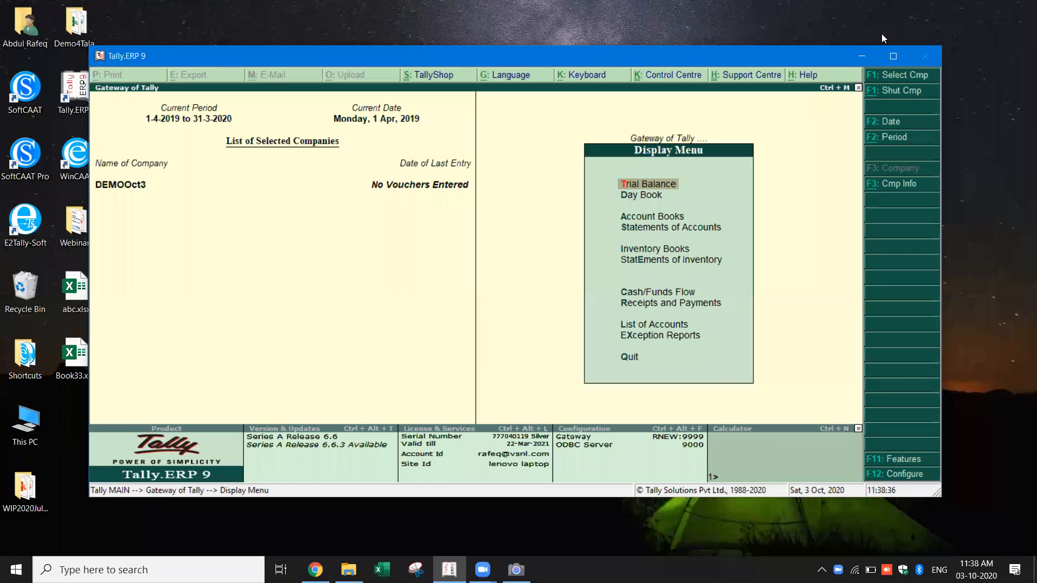
{"action": "left_click", "coordinate": [854, 56]}
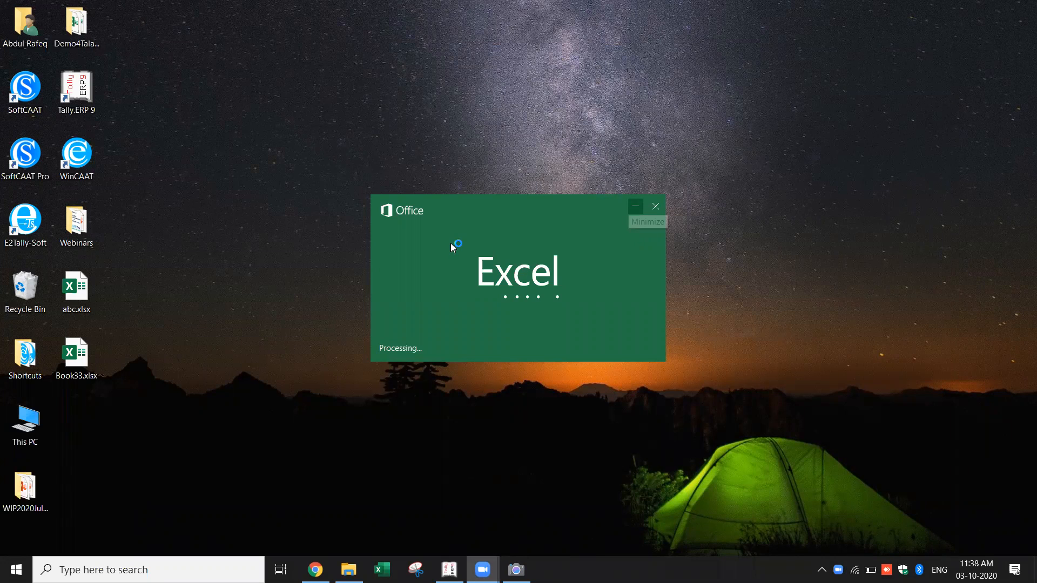
End the Microsoft Excel background process in Task Manager and close Task Manager.
{"action": "key", "text": "ctrl+shift+Escape"}
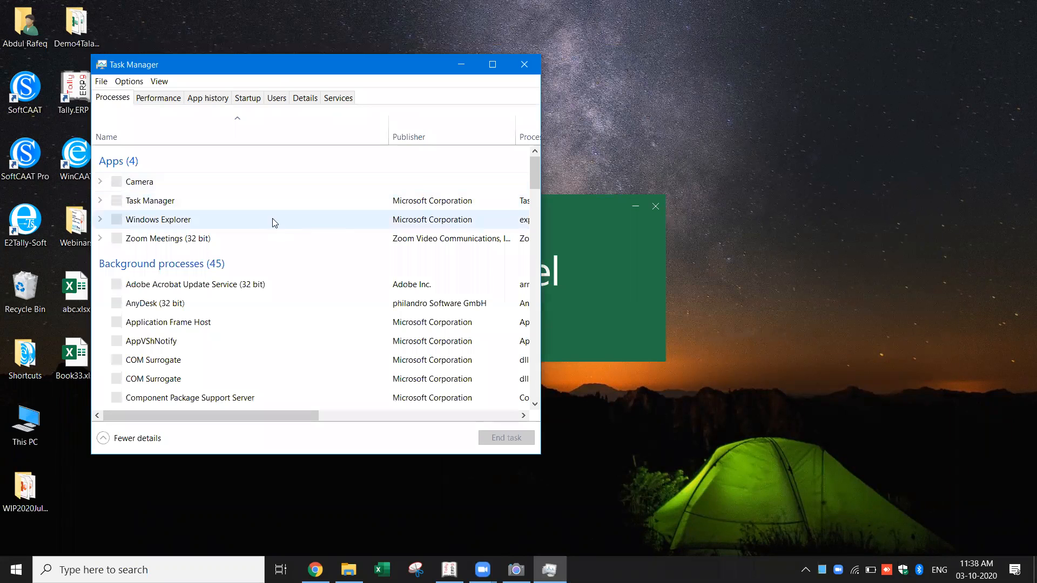
{"action": "left_click", "coordinate": [534, 405]}
{"action": "left_click", "coordinate": [534, 404]}
{"action": "left_click", "coordinate": [534, 405]}
{"action": "left_click", "coordinate": [534, 405]}
{"action": "left_click", "coordinate": [534, 405]}
{"action": "left_click", "coordinate": [534, 405]}
{"action": "left_click", "coordinate": [534, 405]}
{"action": "left_click", "coordinate": [534, 405]}
{"action": "left_click", "coordinate": [534, 405]}
{"action": "left_click", "coordinate": [534, 405]}
{"action": "left_click", "coordinate": [534, 405]}
{"action": "left_click", "coordinate": [534, 405]}
{"action": "left_click", "coordinate": [534, 405]}
{"action": "left_click", "coordinate": [534, 405]}
{"action": "left_click", "coordinate": [534, 405]}
{"action": "left_click", "coordinate": [534, 405]}
{"action": "left_click", "coordinate": [534, 405]}
{"action": "left_click", "coordinate": [534, 405]}
{"action": "left_click", "coordinate": [534, 405]}
{"action": "left_click", "coordinate": [534, 404]}
{"action": "left_click", "coordinate": [534, 405]}
{"action": "left_click", "coordinate": [534, 405]}
{"action": "left_click", "coordinate": [534, 405]}
{"action": "left_click", "coordinate": [534, 405]}
{"action": "left_click", "coordinate": [534, 405]}
{"action": "left_click", "coordinate": [534, 405]}
{"action": "left_click", "coordinate": [534, 405]}
{"action": "left_click", "coordinate": [534, 405]}
{"action": "left_click", "coordinate": [534, 405]}
{"action": "left_click", "coordinate": [533, 405]}
{"action": "left_click", "coordinate": [533, 405]}
{"action": "left_click", "coordinate": [534, 405]}
{"action": "left_click", "coordinate": [534, 405]}
{"action": "left_click", "coordinate": [534, 405]}
{"action": "left_click", "coordinate": [534, 405]}
{"action": "left_click", "coordinate": [534, 405]}
{"action": "left_click", "coordinate": [534, 405]}
{"action": "left_click", "coordinate": [534, 405]}
{"action": "left_click", "coordinate": [534, 405]}
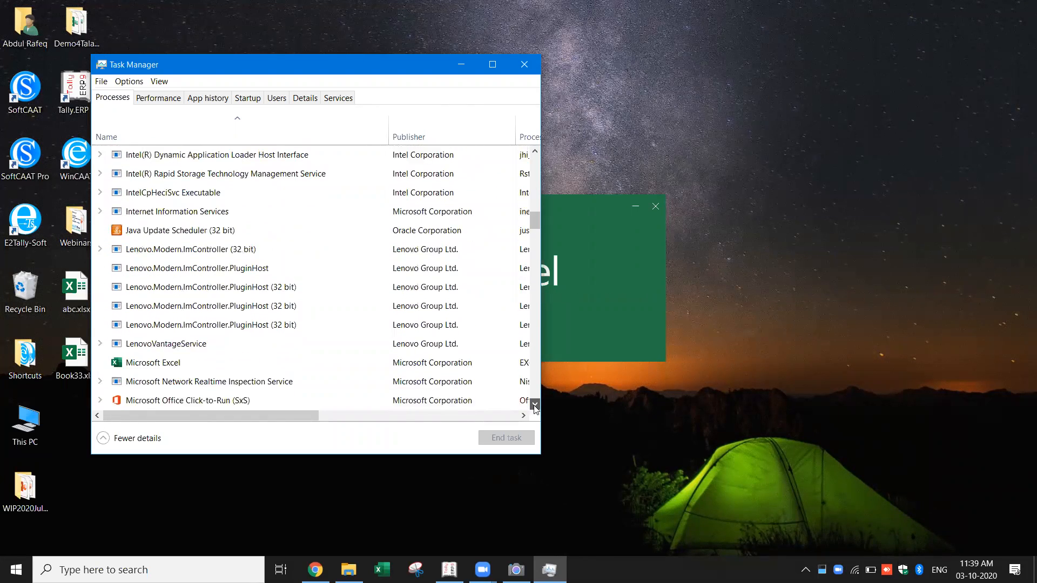
{"action": "left_click", "coordinate": [534, 405]}
{"action": "left_click", "coordinate": [534, 404]}
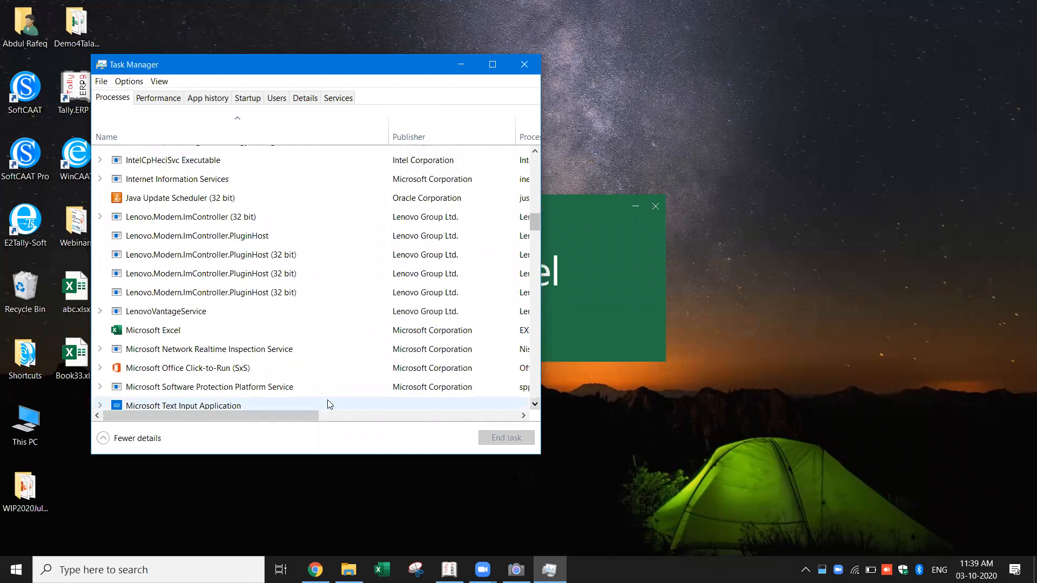
{"action": "left_click", "coordinate": [167, 332]}
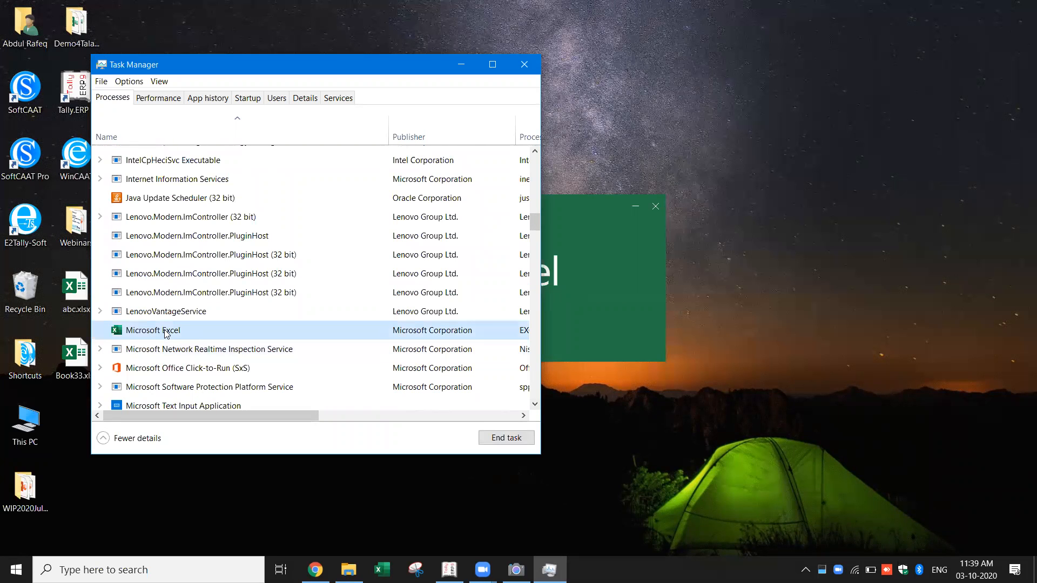
{"action": "left_click", "coordinate": [504, 438]}
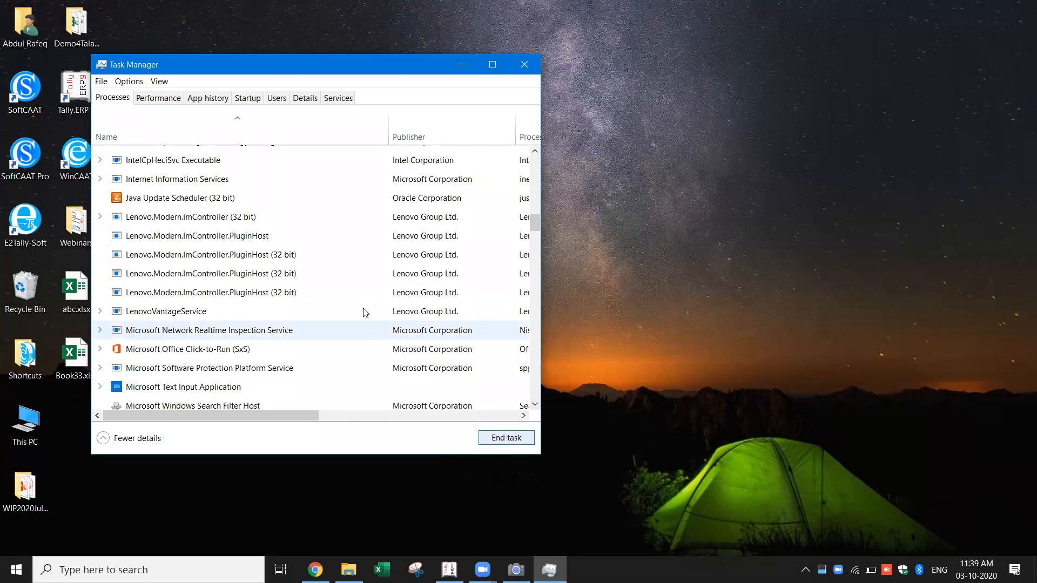
{"action": "left_click", "coordinate": [402, 138]}
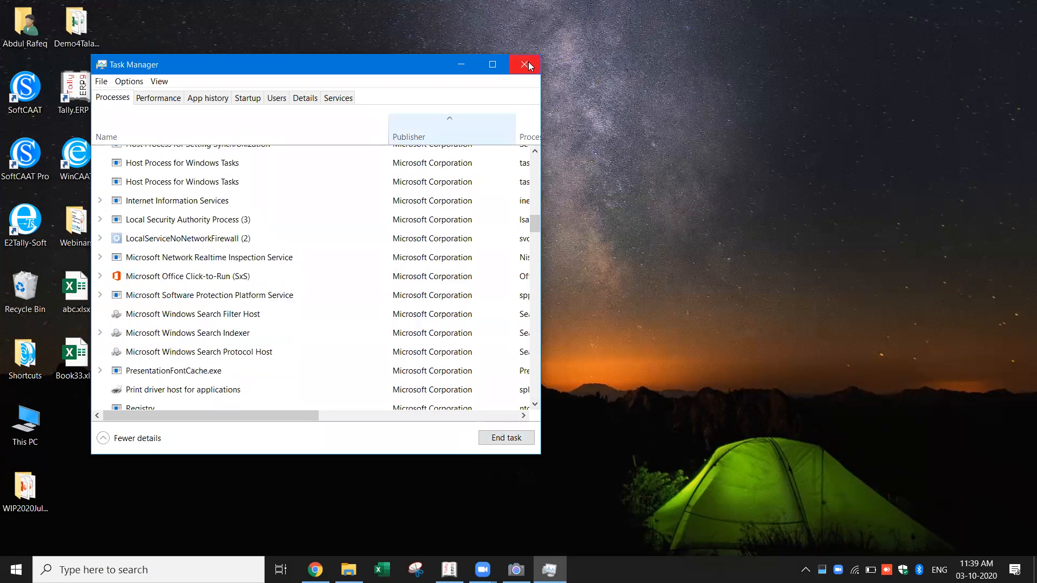
{"action": "left_click", "coordinate": [525, 63]}
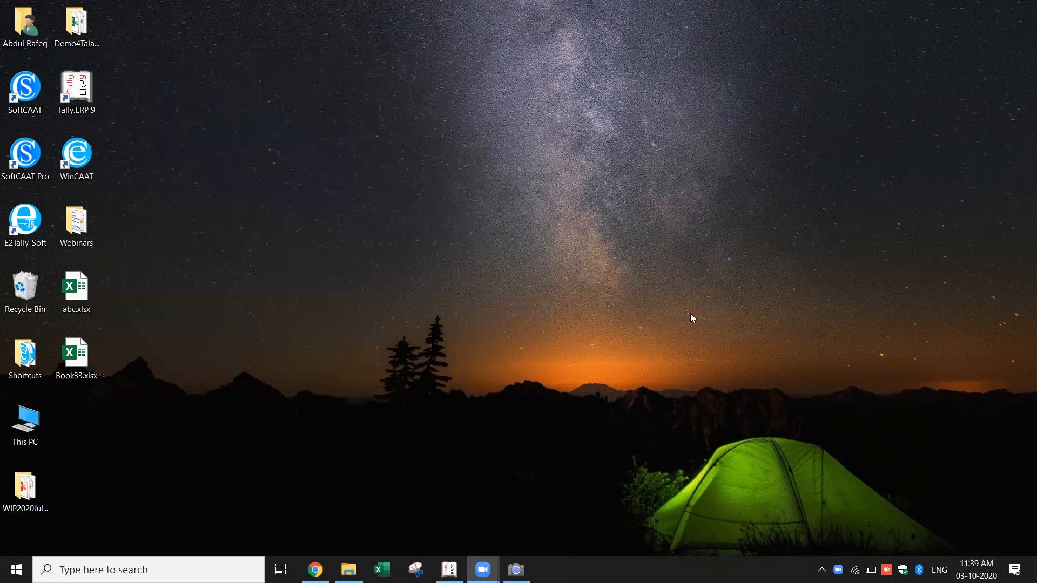
Start Excel again in normal mode instead of safe mode, and close Document Recovery without opening the recovered files.
{"action": "key", "text": "super"}
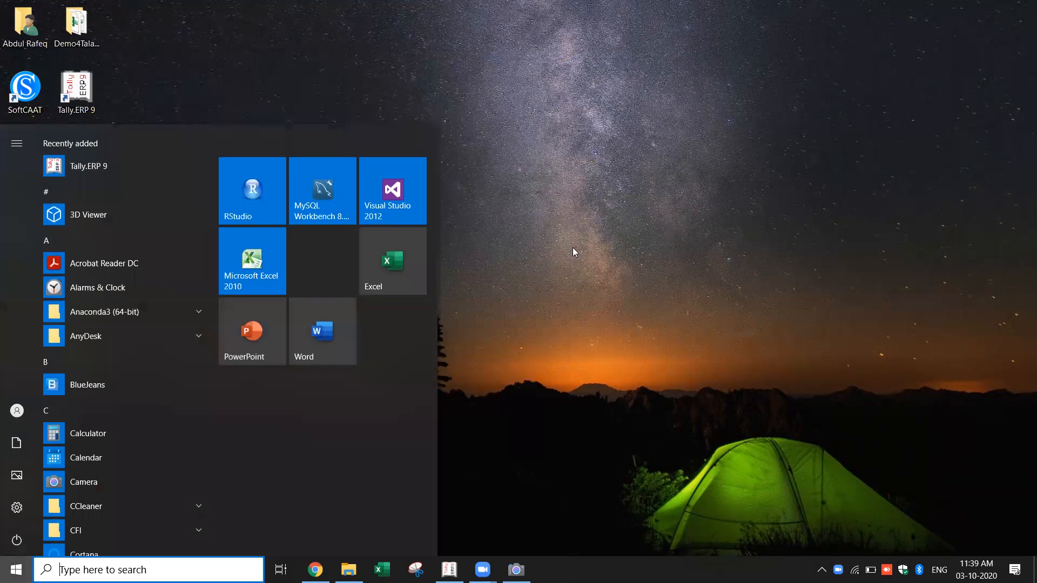
{"action": "left_click", "coordinate": [383, 278]}
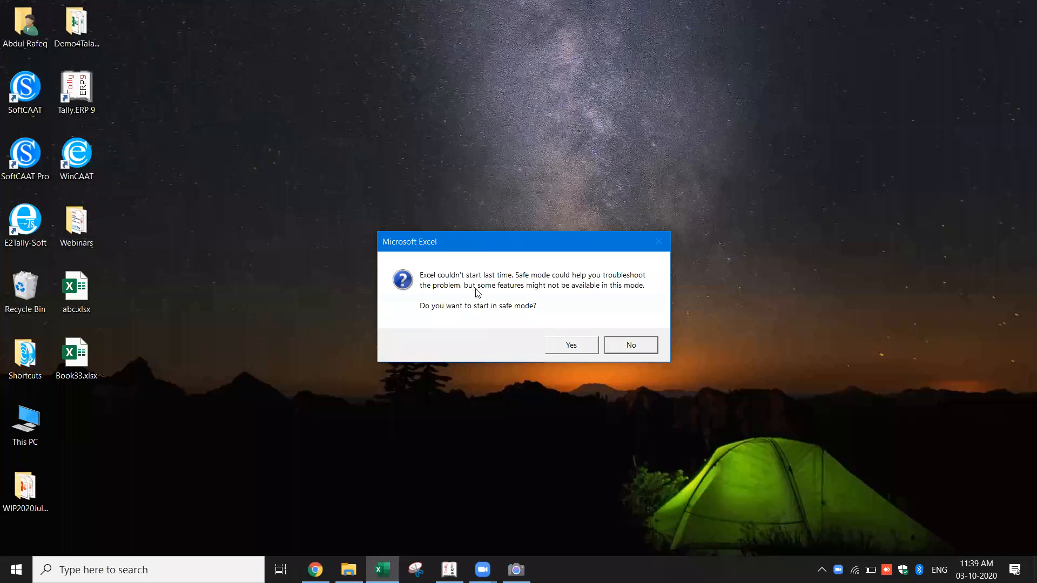
{"action": "left_click", "coordinate": [642, 347]}
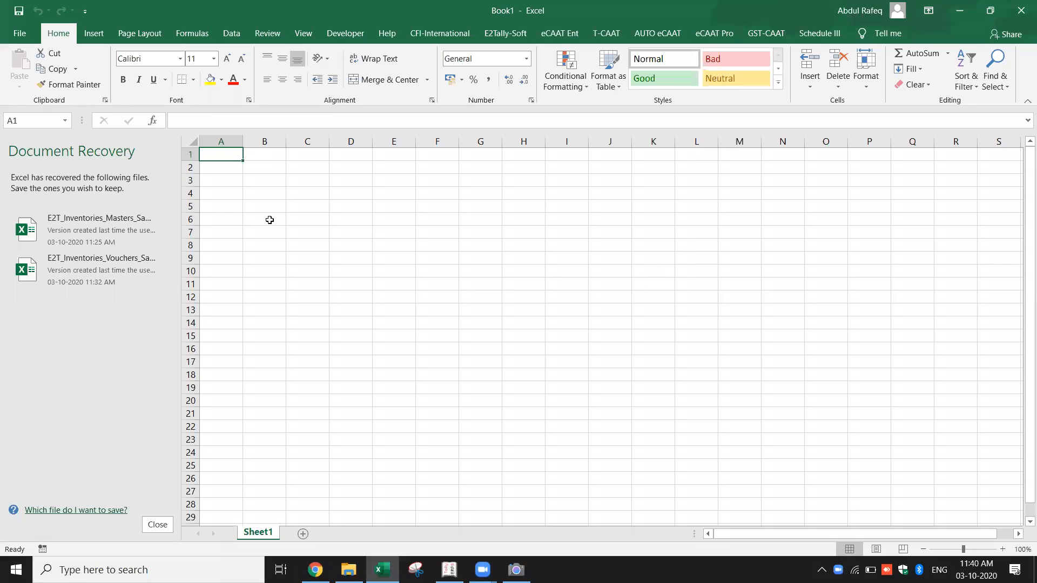
{"action": "left_click", "coordinate": [157, 524]}
{"action": "left_click", "coordinate": [537, 305]}
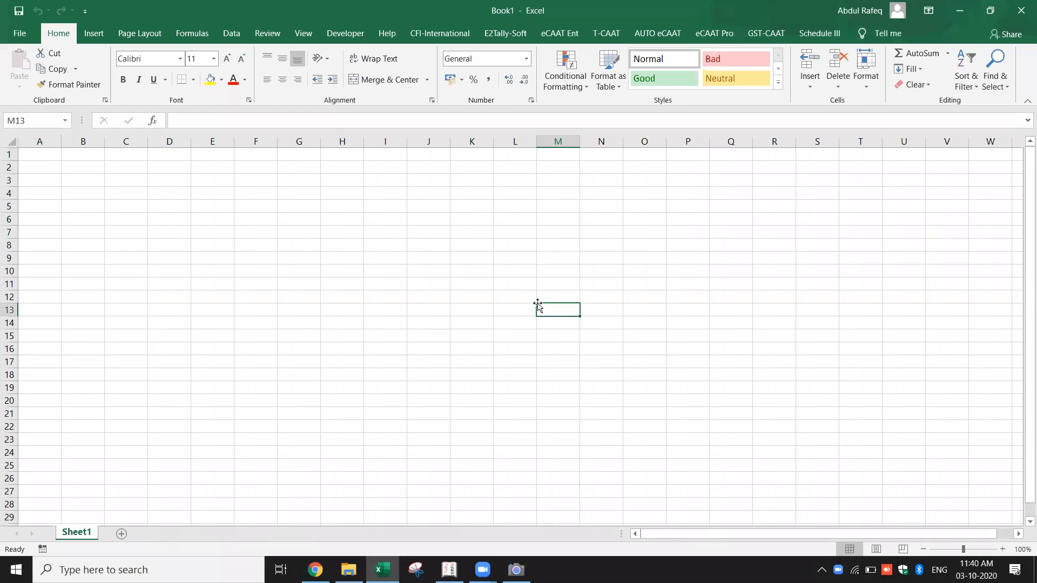
{"action": "left_click", "coordinate": [634, 242]}
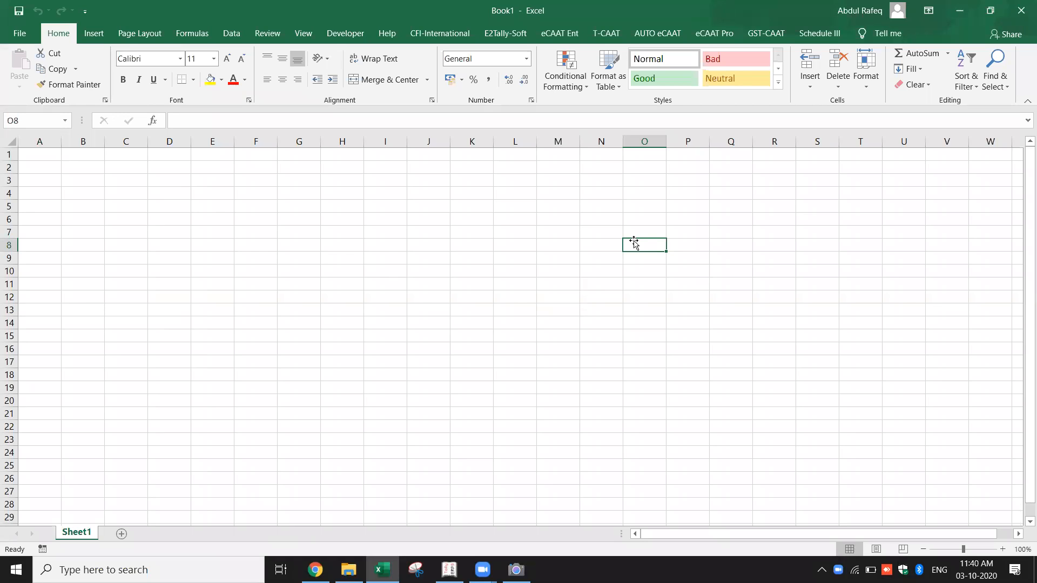
{"action": "left_click", "coordinate": [494, 196]}
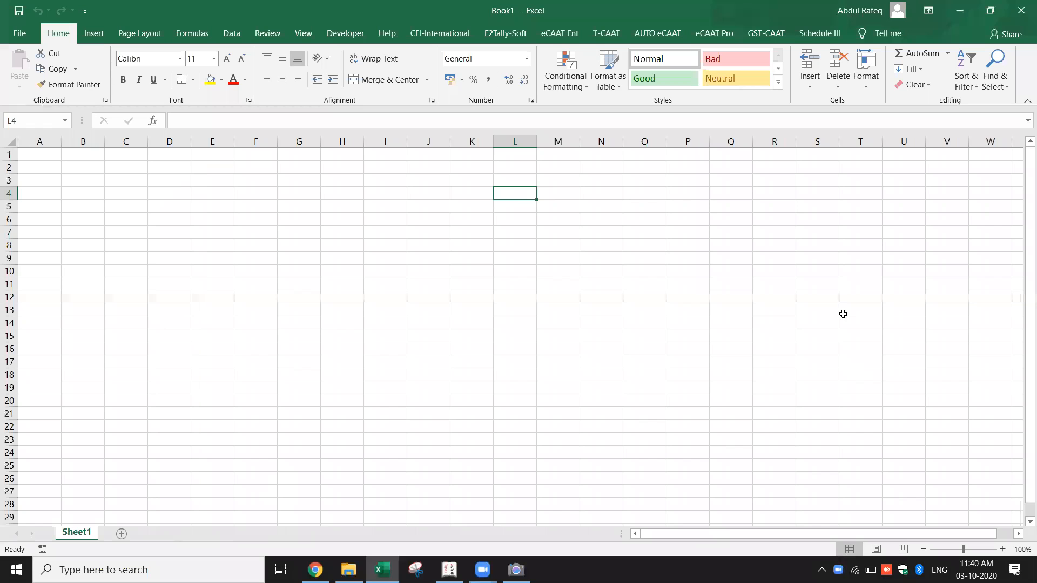
Load fresh sample data for the E2Tally-Soft specific Inventories voucher template and show its InventoriesVouchers sheet.
{"action": "left_click", "coordinate": [510, 36]}
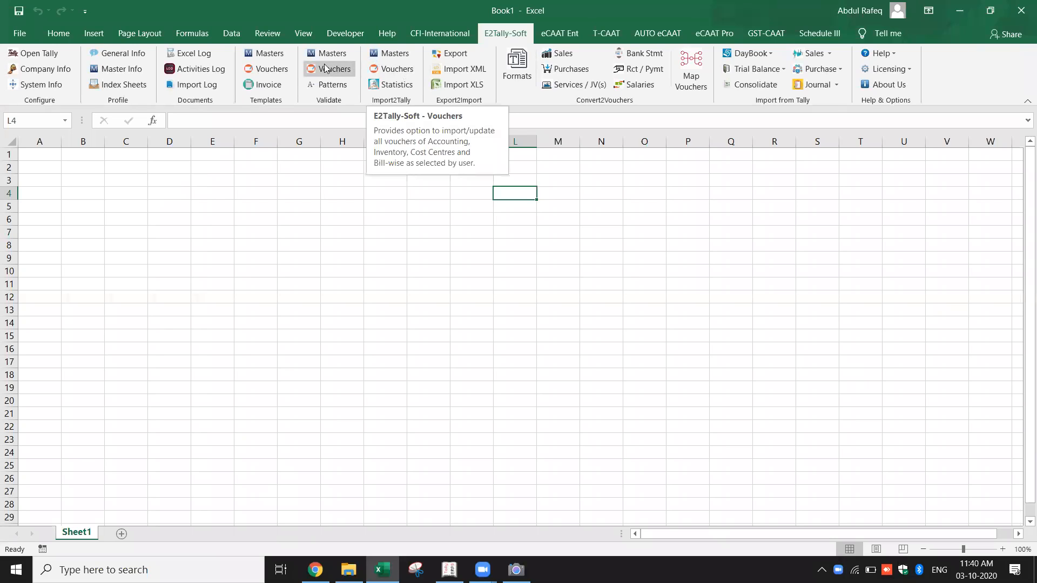
{"action": "left_click", "coordinate": [278, 70]}
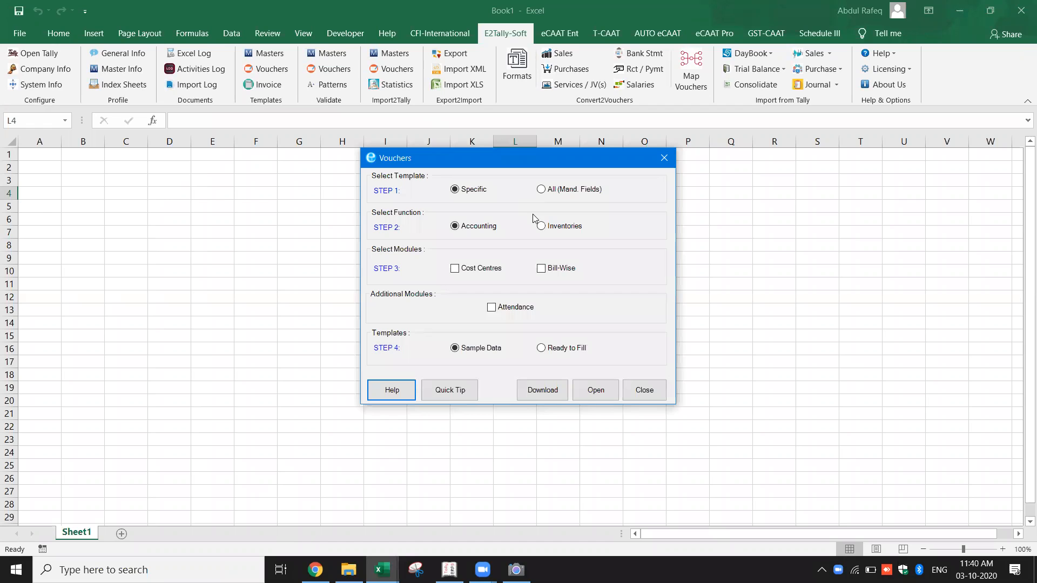
{"action": "left_click", "coordinate": [541, 225]}
{"action": "left_click", "coordinate": [595, 388]}
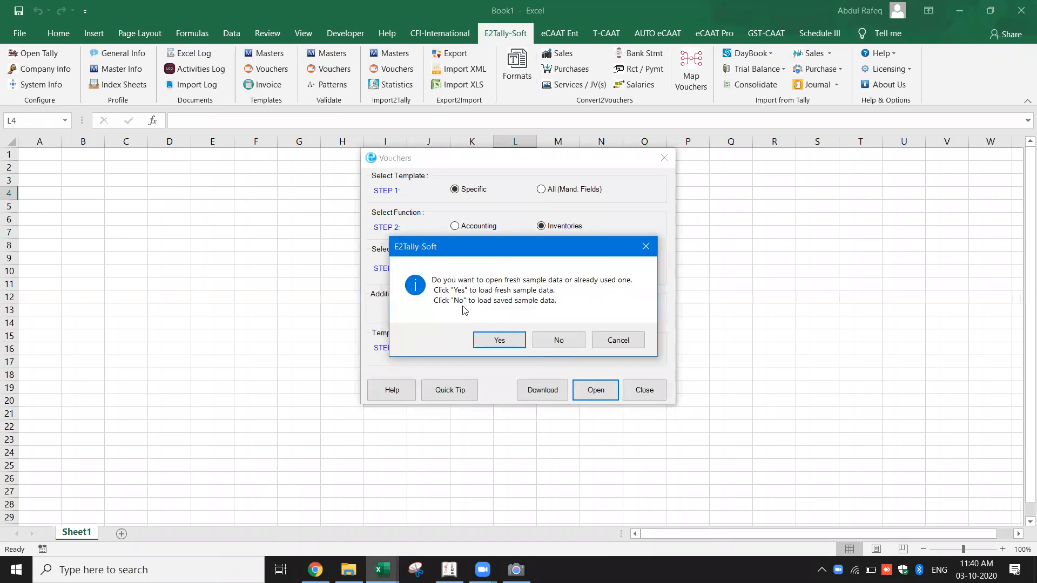
{"action": "left_click", "coordinate": [492, 339]}
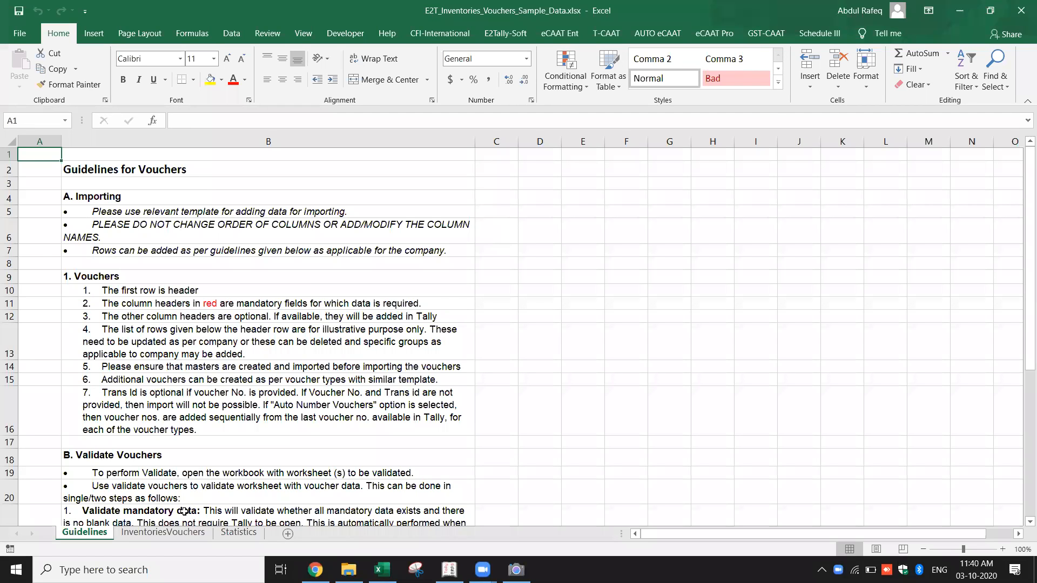
{"action": "left_click", "coordinate": [180, 532]}
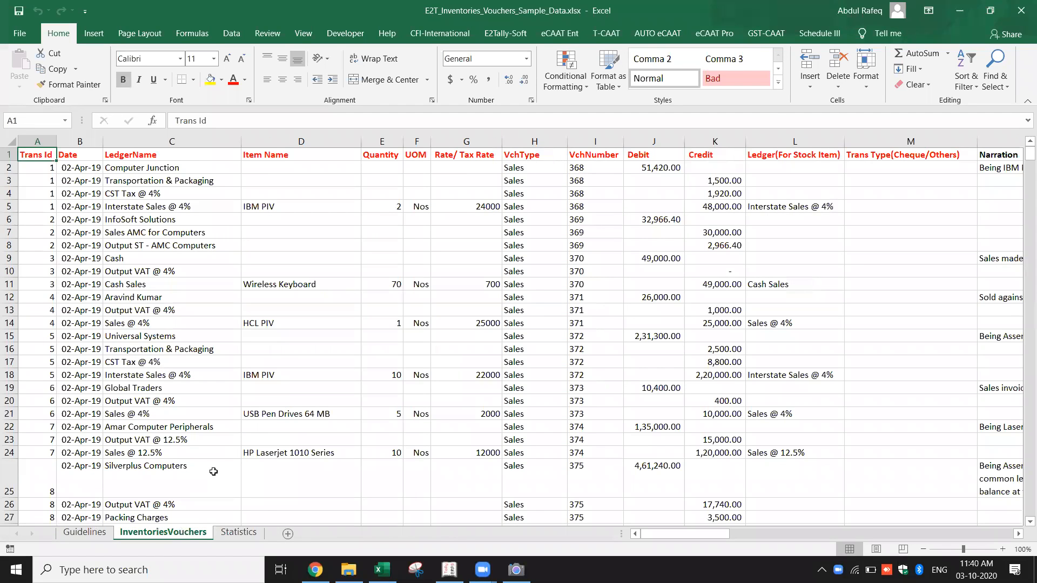
{"action": "left_click", "coordinate": [452, 216]}
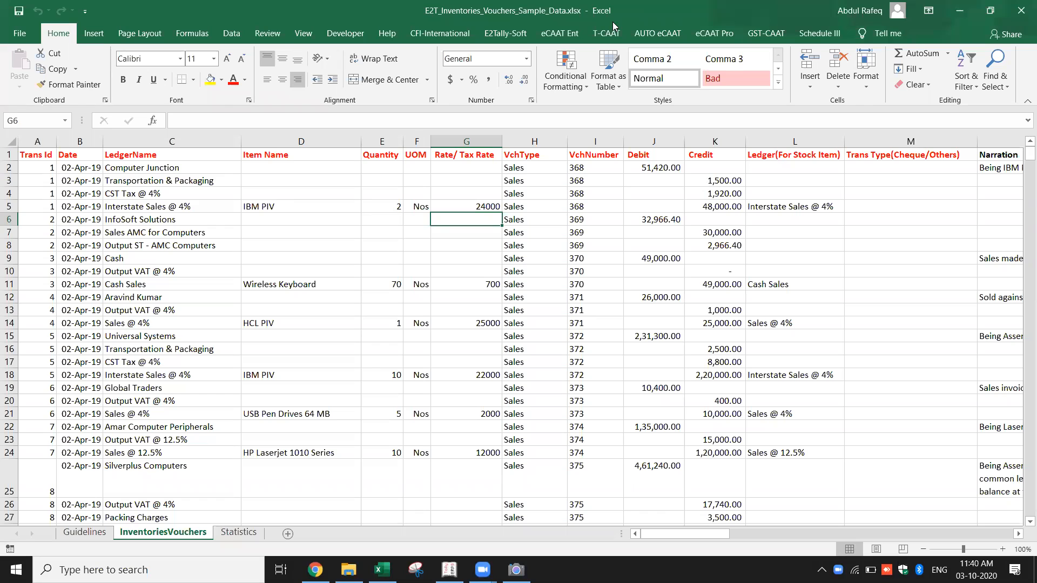
Validate and import the inventory vouchers directly into Tally company DEMOOct3, declining to save the statistics data into Excel.
{"action": "left_click", "coordinate": [505, 33]}
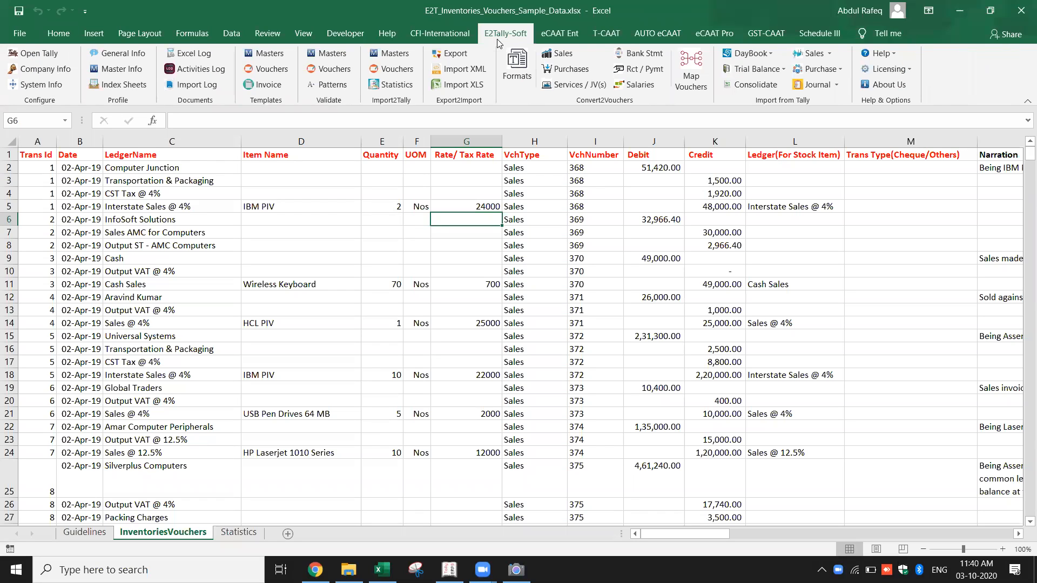
{"action": "left_click", "coordinate": [394, 71]}
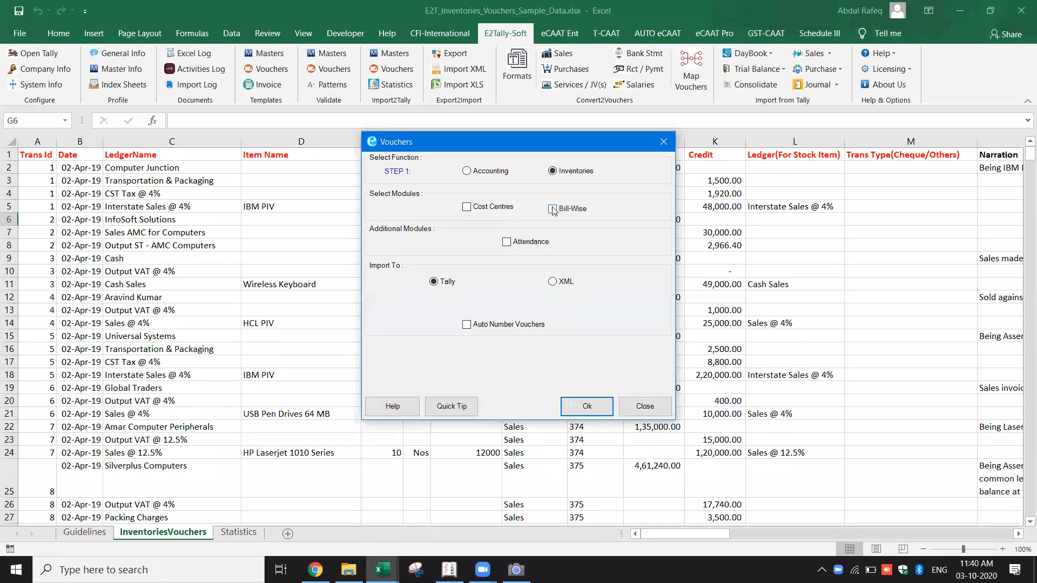
{"action": "left_click", "coordinate": [575, 404]}
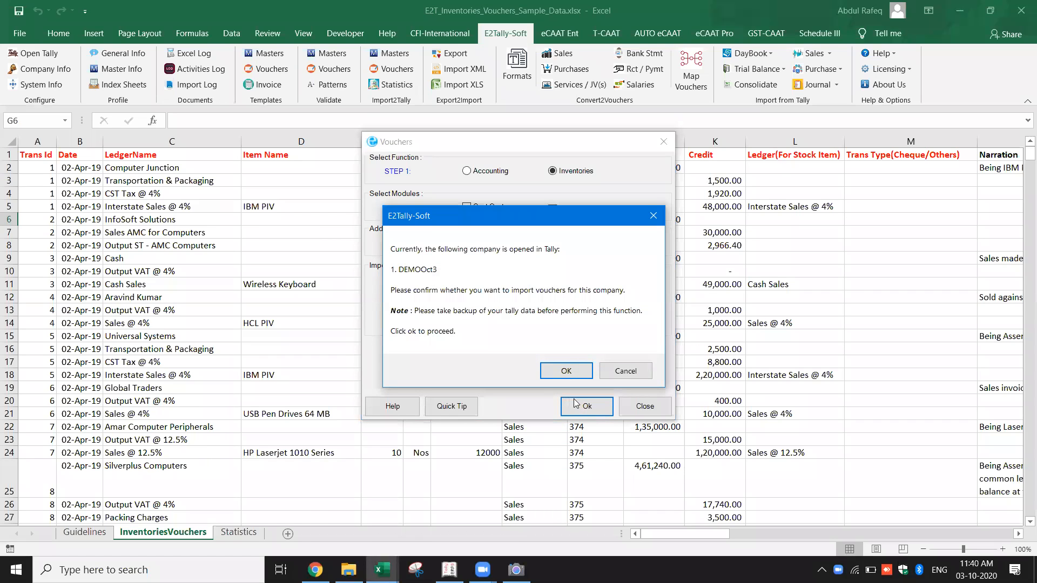
{"action": "left_click", "coordinate": [567, 369]}
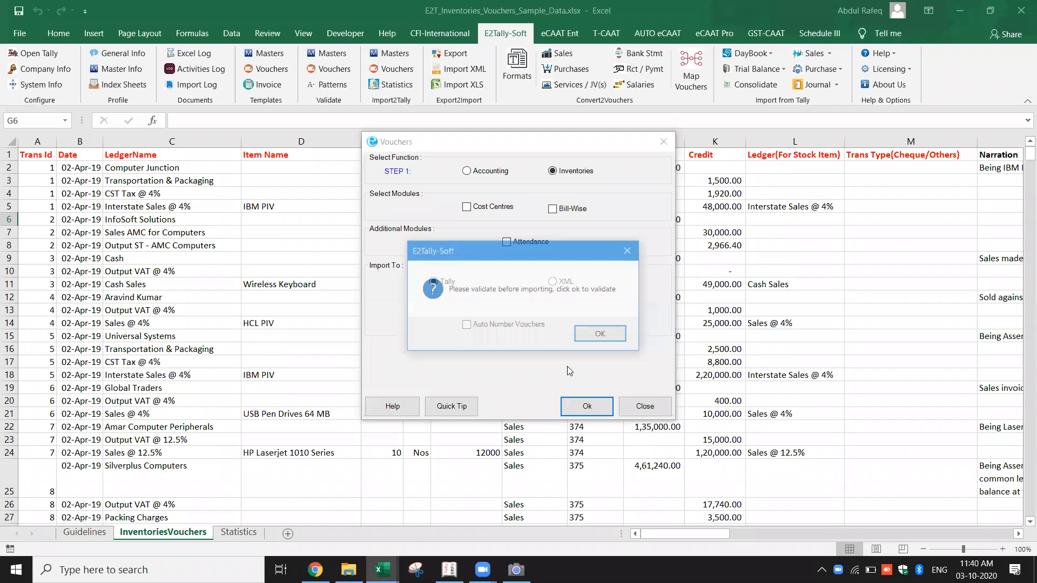
{"action": "left_click", "coordinate": [602, 334]}
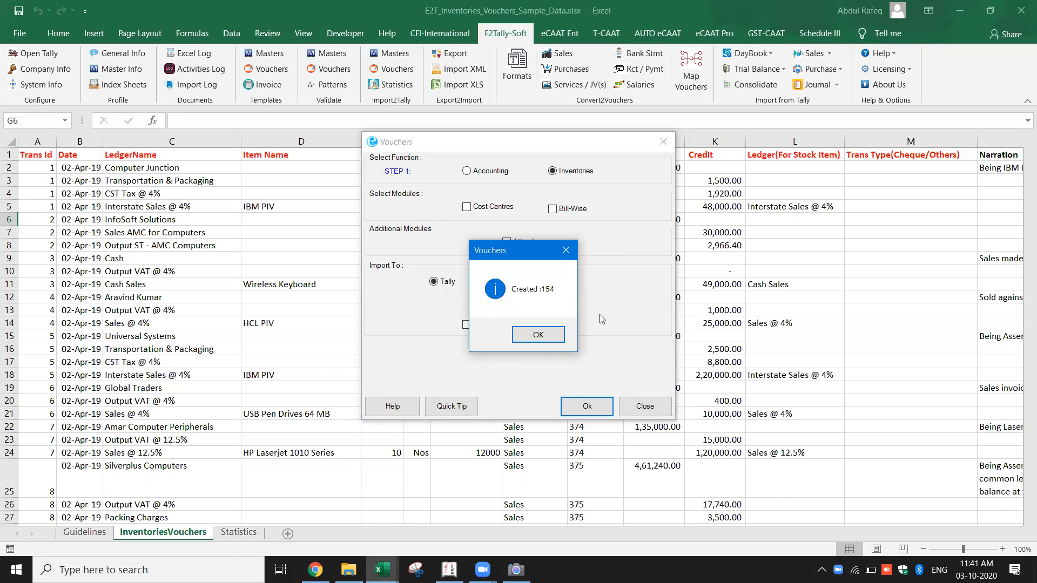
{"action": "left_click", "coordinate": [538, 335]}
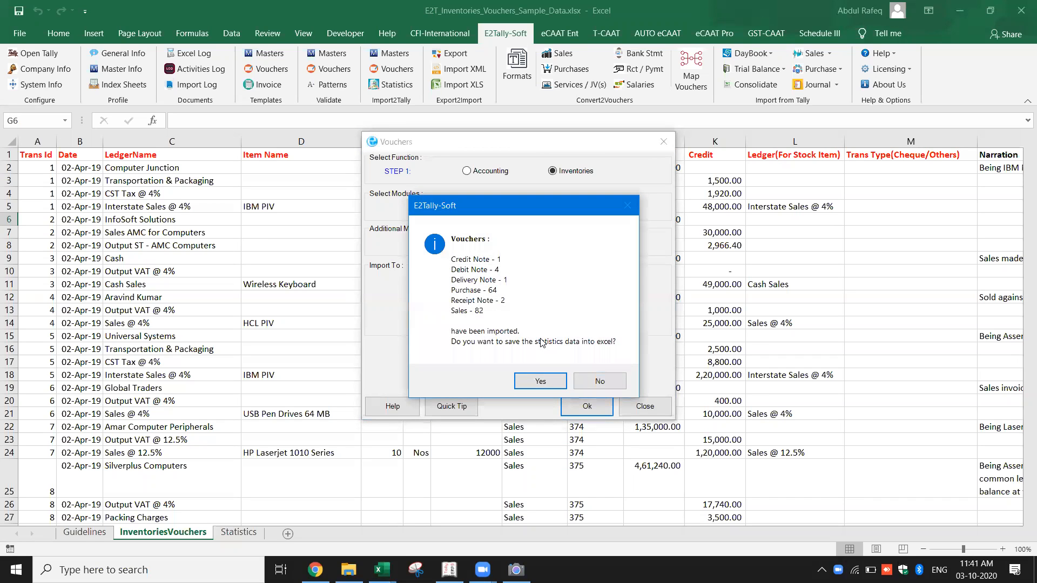
{"action": "left_click", "coordinate": [597, 381]}
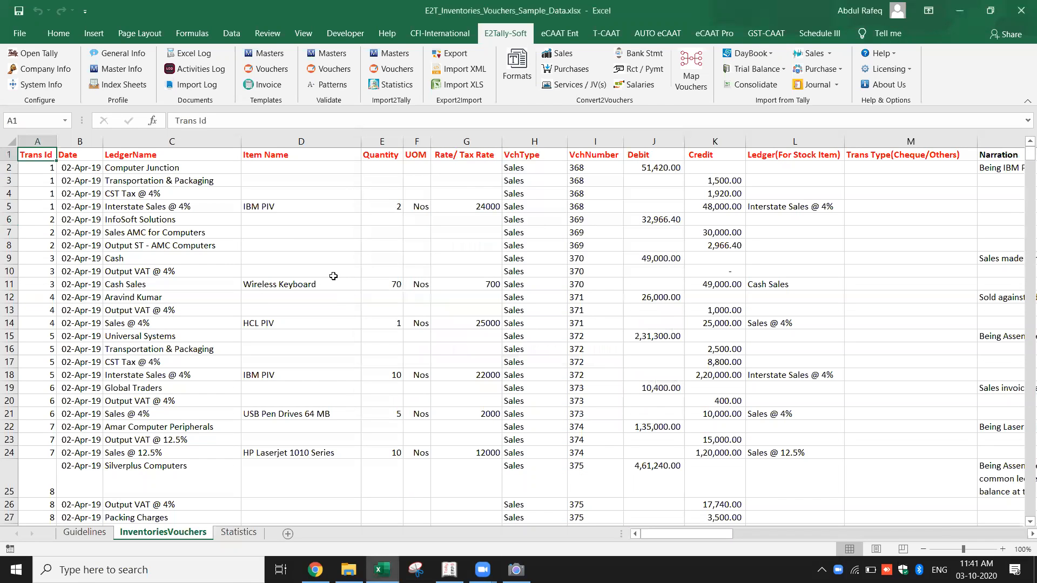
Examine the last voucher rows of the InventoriesVouchers sheet, including the debit, credit and delivery notes, and return to the first cell.
{"action": "left_click", "coordinate": [140, 257]}
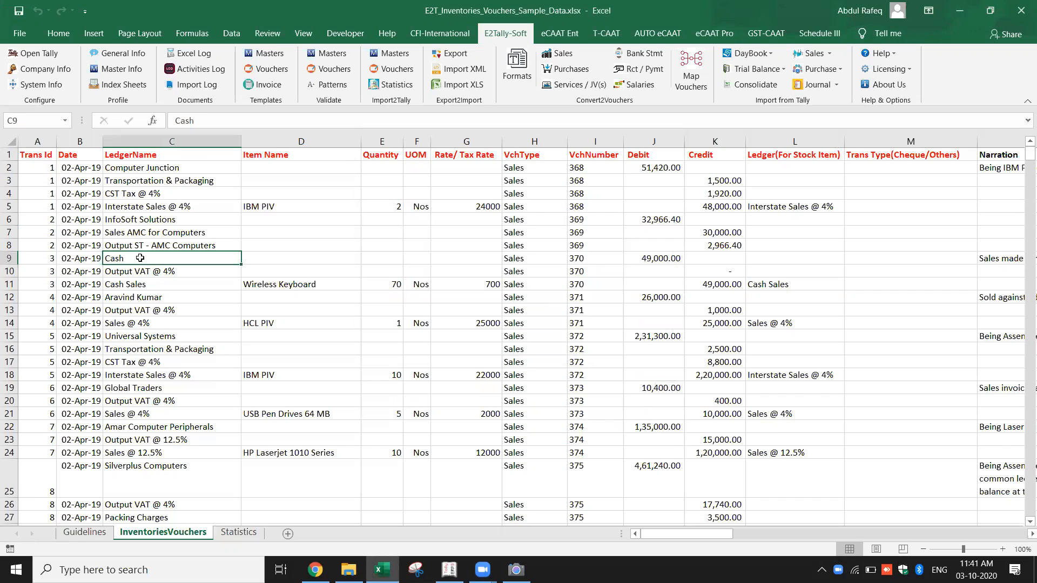
{"action": "key", "text": "ctrl+Down"}
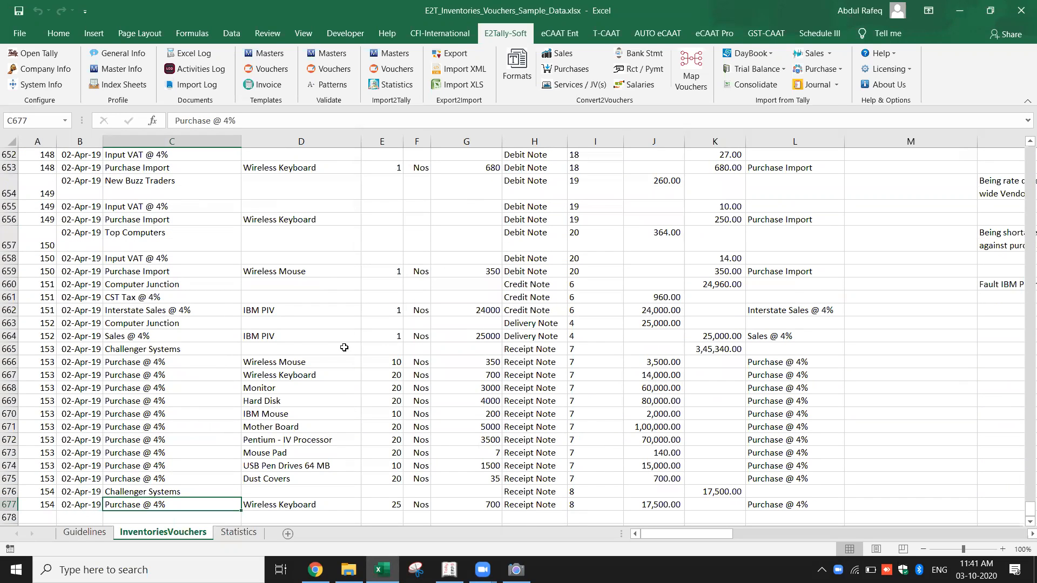
{"action": "left_click", "coordinate": [130, 336]}
{"action": "left_click", "coordinate": [117, 283]}
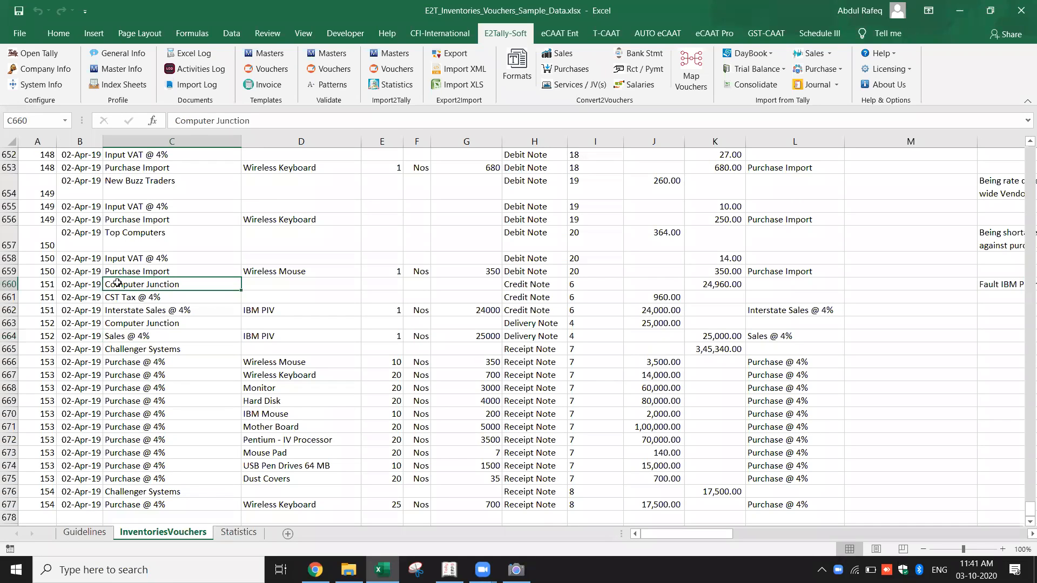
{"action": "left_click", "coordinate": [227, 267]}
{"action": "left_click", "coordinate": [185, 220]}
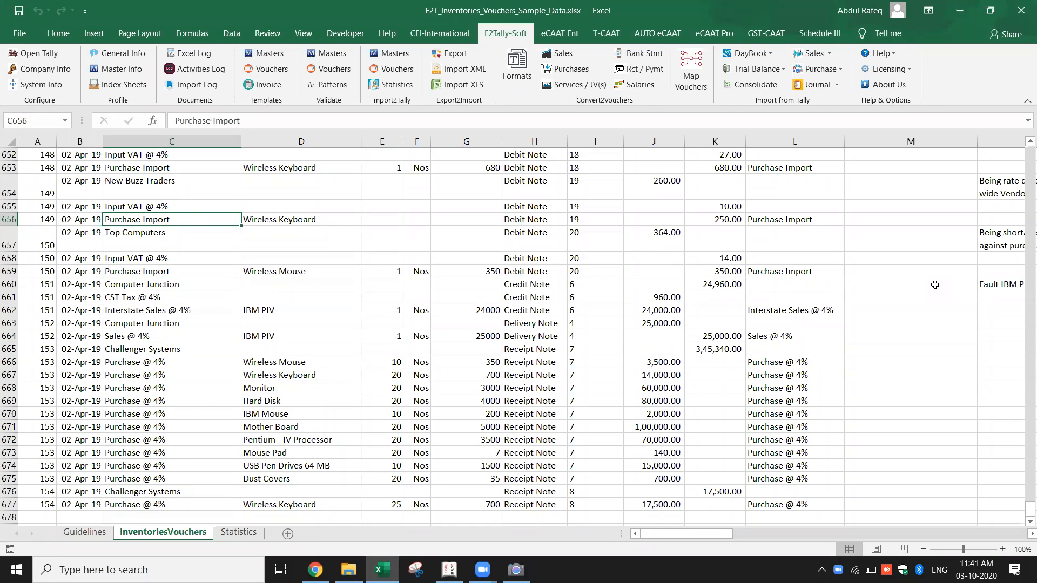
{"action": "left_click", "coordinate": [171, 337]}
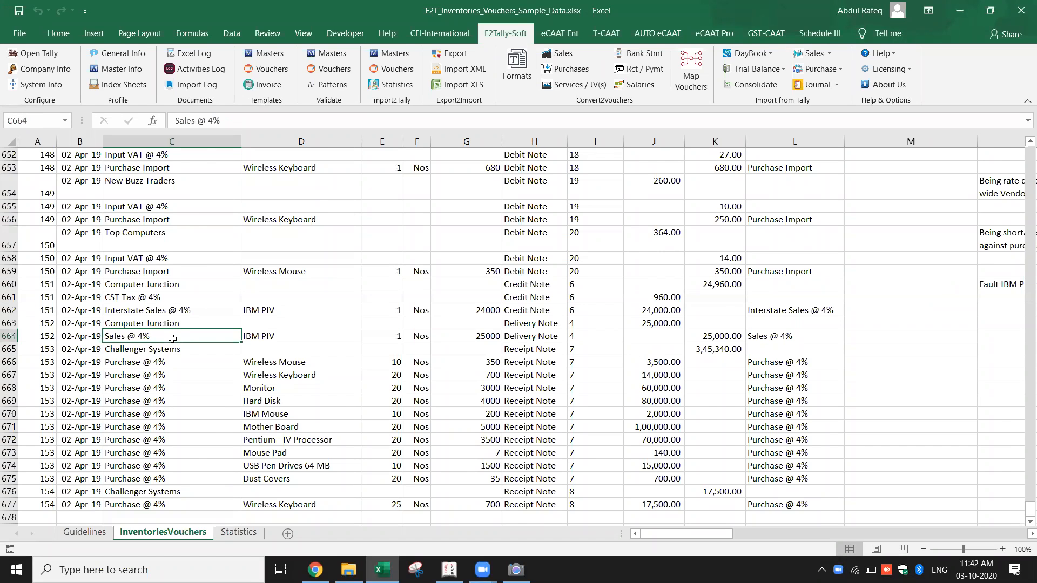
{"action": "key", "text": "ctrl+Home"}
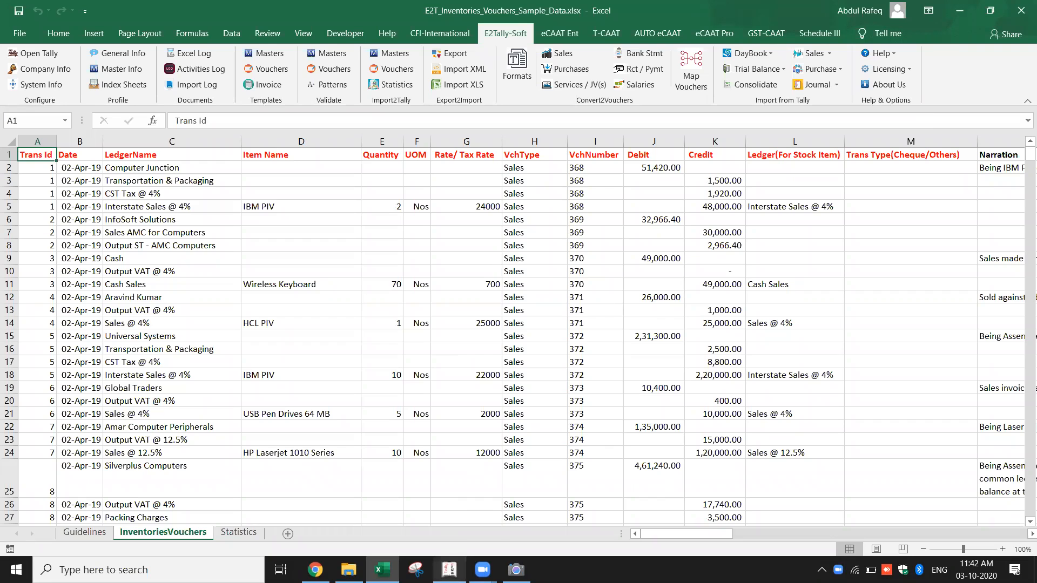
Switch to Tally.ERP 9 and go back from the Display Menu to the Gateway of Tally.
{"action": "left_click", "coordinate": [448, 569]}
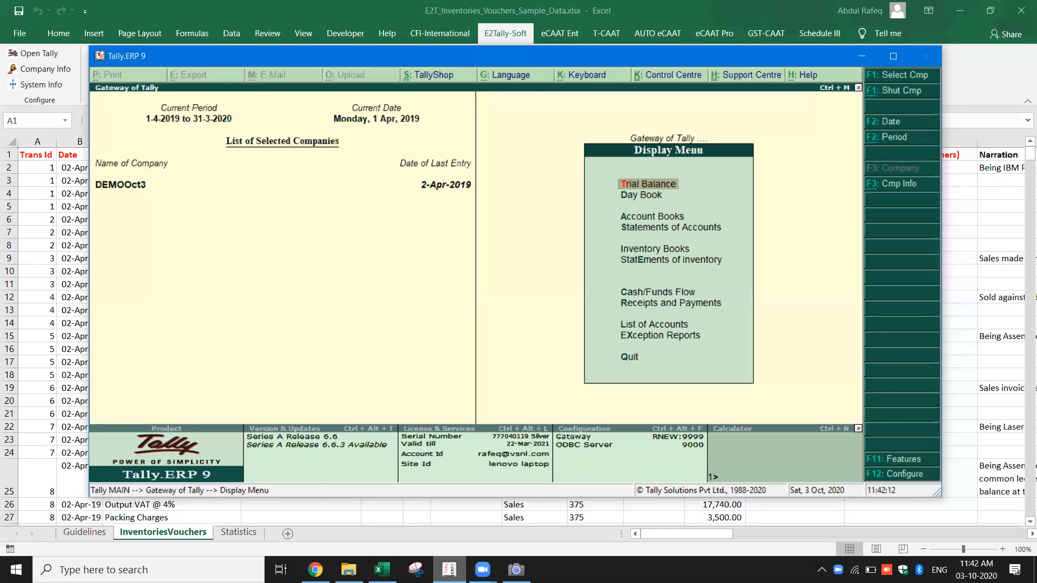
{"action": "key", "text": "d"}
{"action": "key", "text": "Escape"}
{"action": "key", "text": "Escape"}
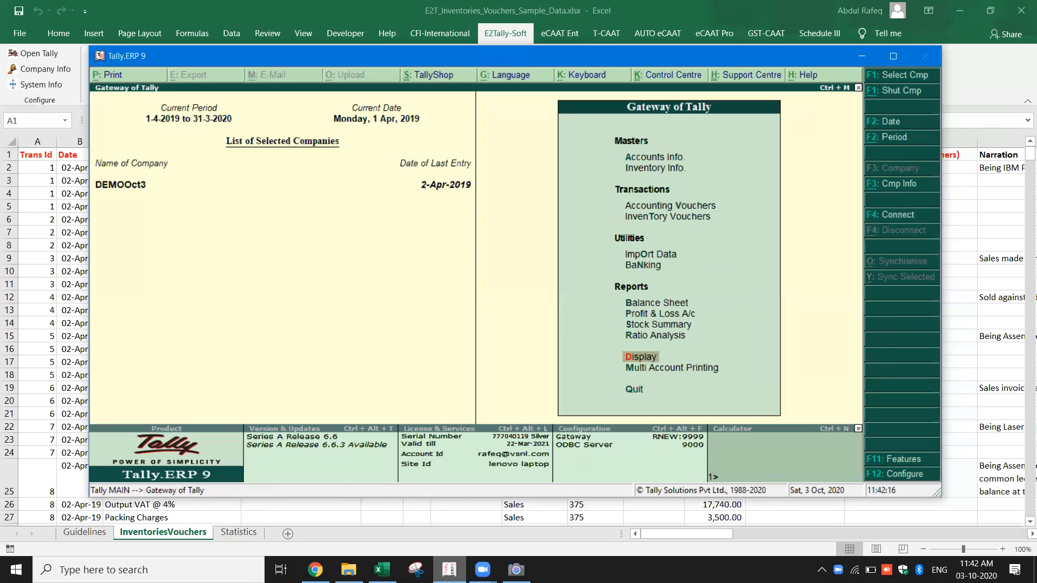
{"action": "key", "text": "s"}
{"action": "key", "text": "Return"}
{"action": "key", "text": "Escape"}
{"action": "key", "text": "Escape"}
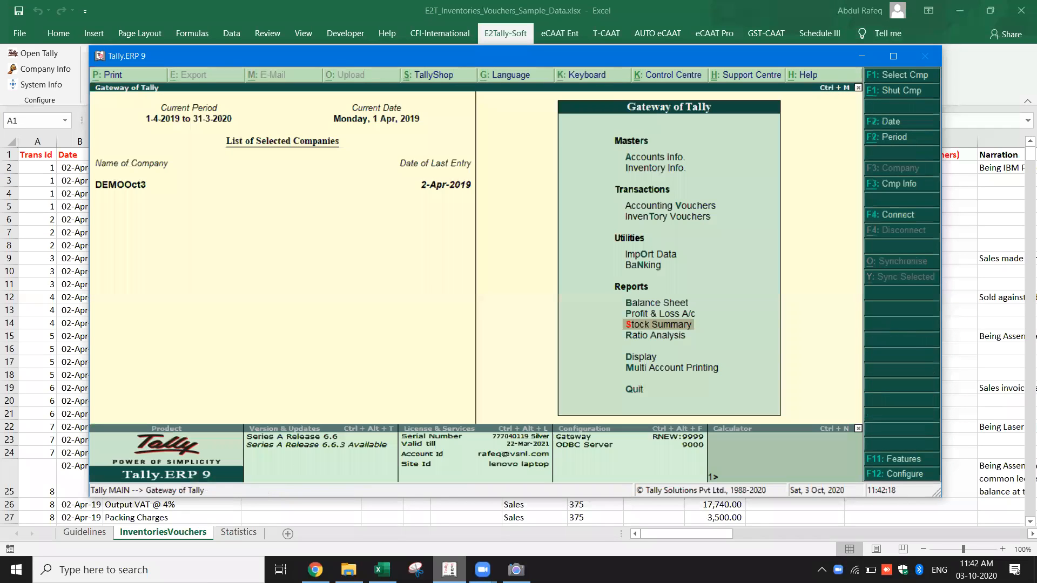
{"action": "key", "text": "F1"}
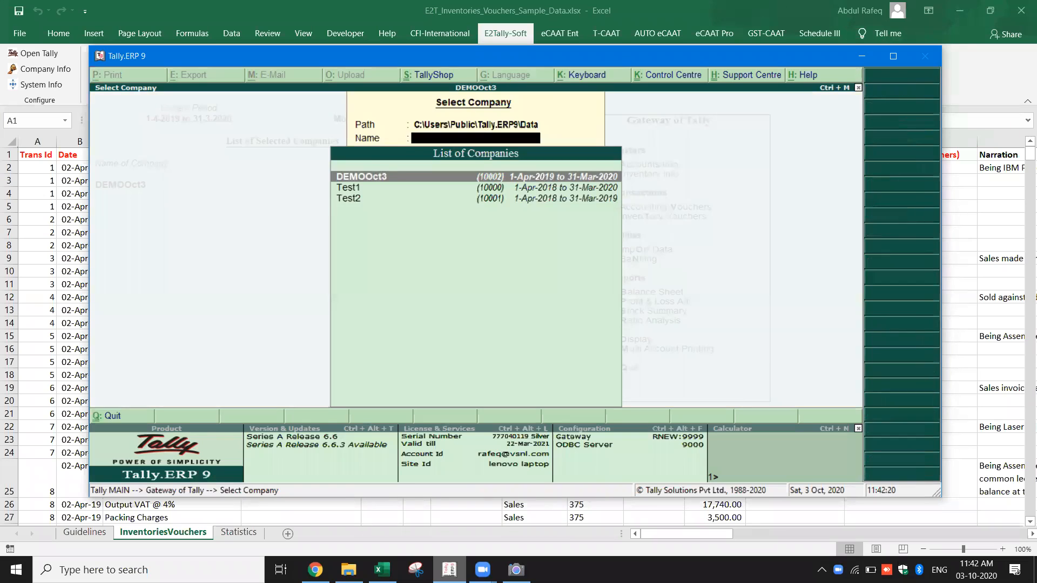
{"action": "key", "text": "Escape"}
Display the Statistics report under Statements of Accounts for company DEMOOct3.
{"action": "key", "text": "d"}
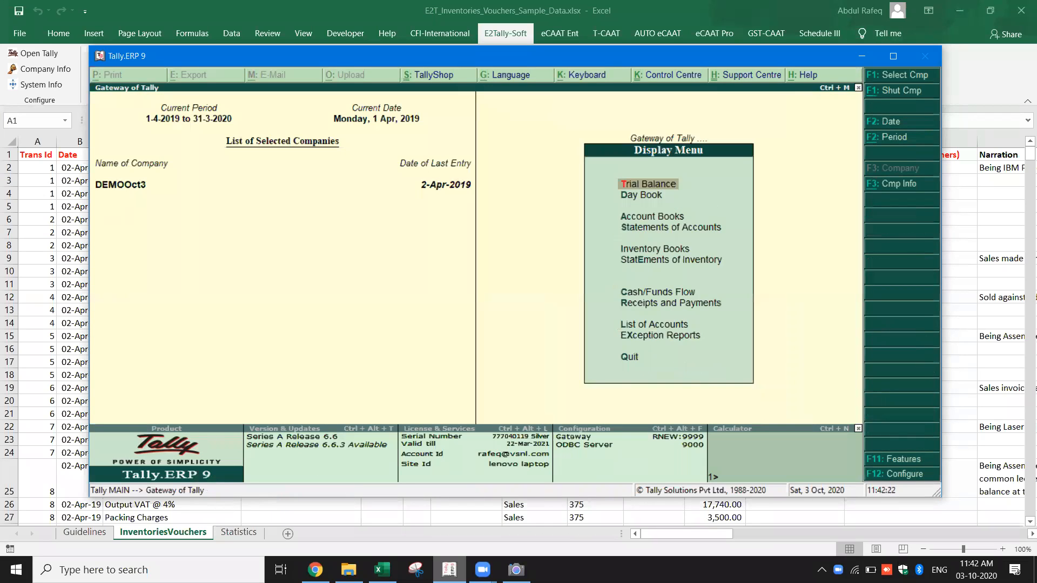
{"action": "key", "text": "s"}
{"action": "key", "text": "s"}
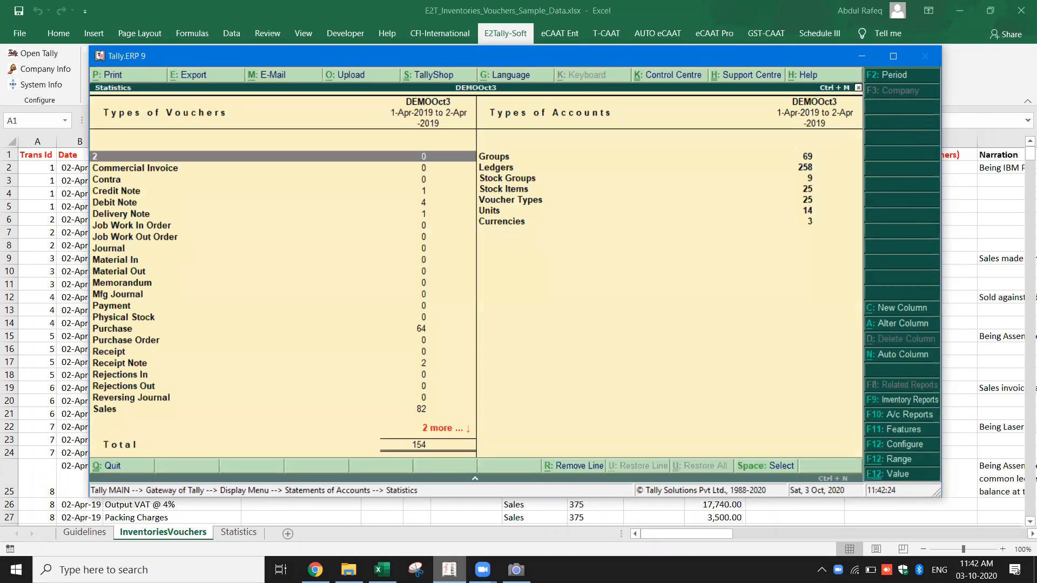
Go through the voucher types to Sales and drill down to the list of April sales vouchers.
{"action": "key", "text": "Down"}
{"action": "key", "text": "Down"}
{"action": "key", "text": "Down"}
{"action": "key", "text": "Down"}
{"action": "key", "text": "Down"}
{"action": "key", "text": "Down"}
{"action": "key", "text": "Down"}
{"action": "key", "text": "Down"}
{"action": "key", "text": "Down"}
{"action": "key", "text": "Down"}
{"action": "key", "text": "Down"}
{"action": "key", "text": "Down"}
{"action": "key", "text": "Down"}
{"action": "key", "text": "Down"}
{"action": "key", "text": "Down"}
{"action": "key", "text": "Down"}
{"action": "key", "text": "Down"}
{"action": "key", "text": "Down"}
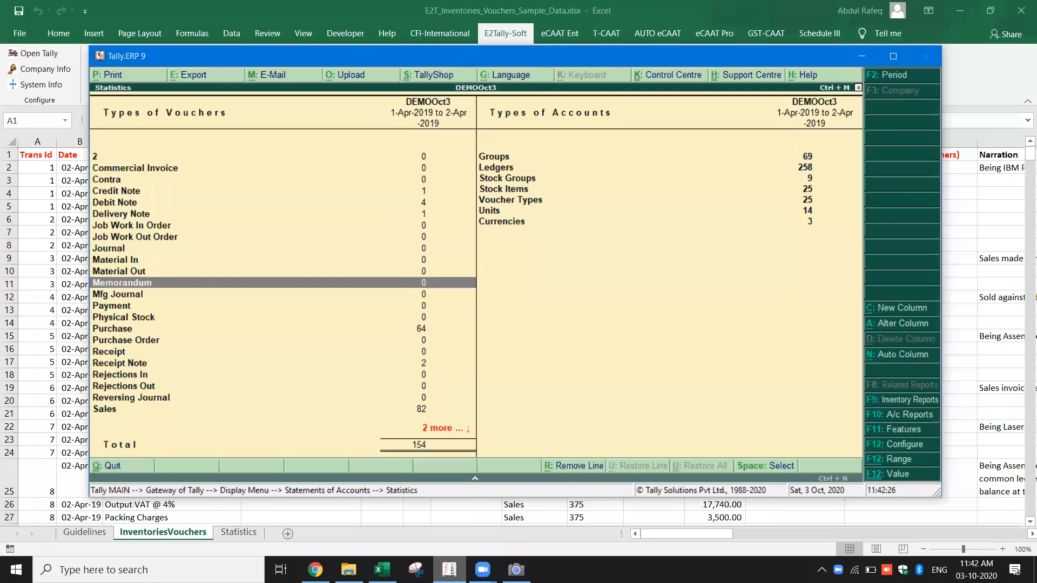
{"action": "key", "text": "Down"}
{"action": "key", "text": "Down"}
{"action": "key", "text": "Down"}
{"action": "key", "text": "Down"}
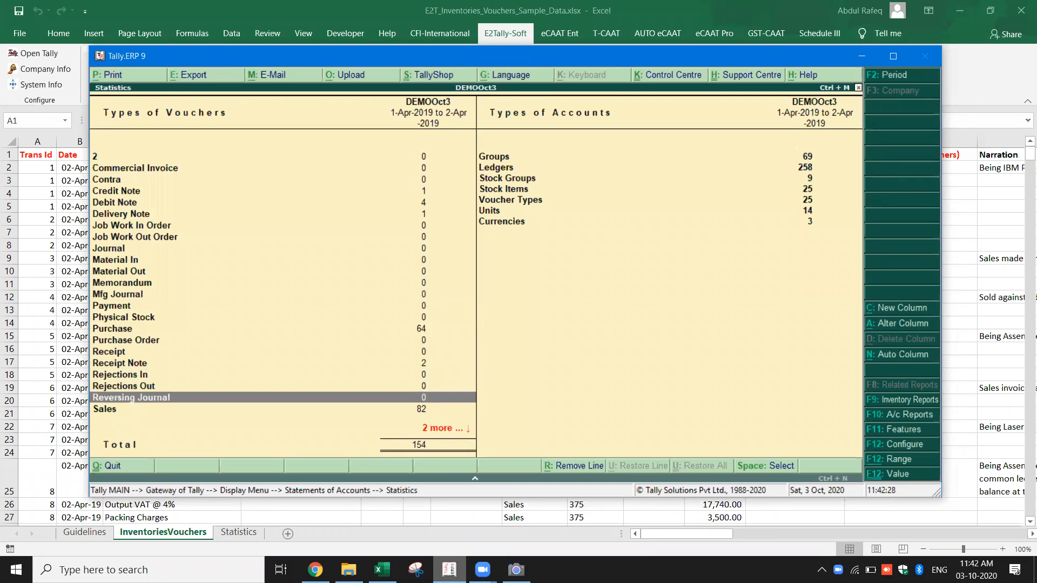
{"action": "key", "text": "Return"}
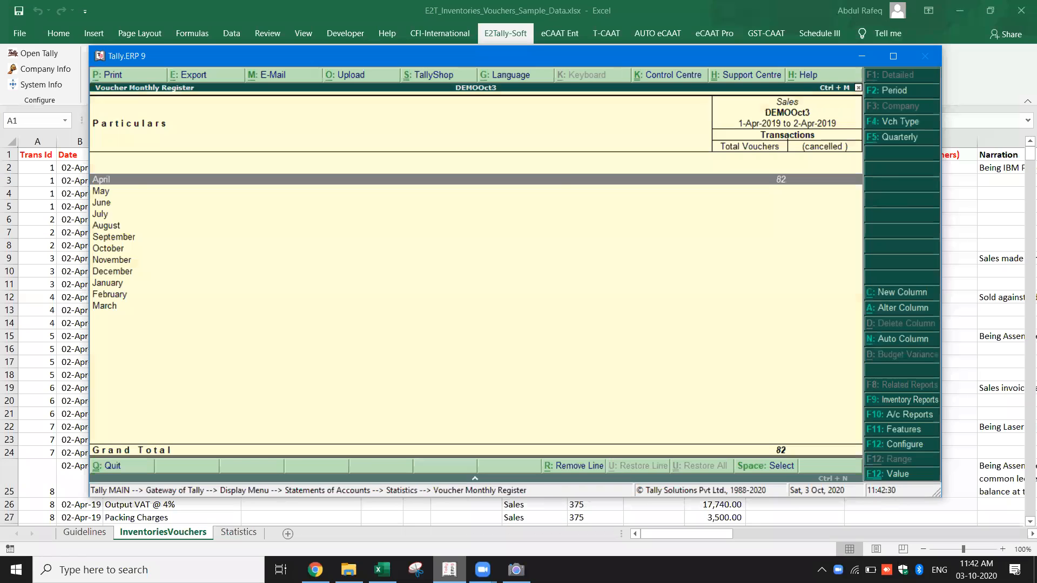
{"action": "key", "text": "Return"}
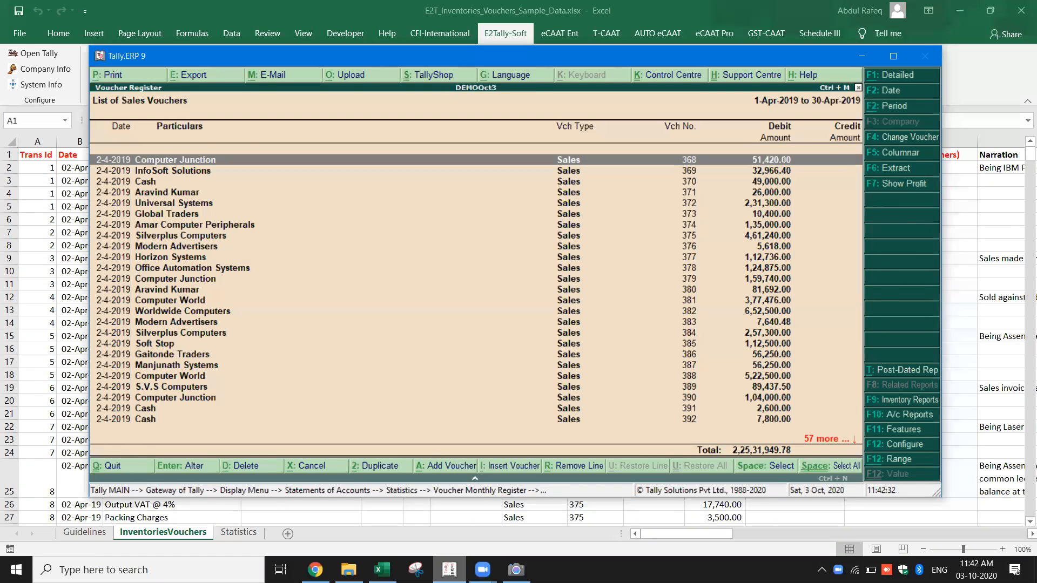
Open the Computer Junction sales voucher 368, go through its party and despatch details, and quit it without saving.
{"action": "key", "text": "Return"}
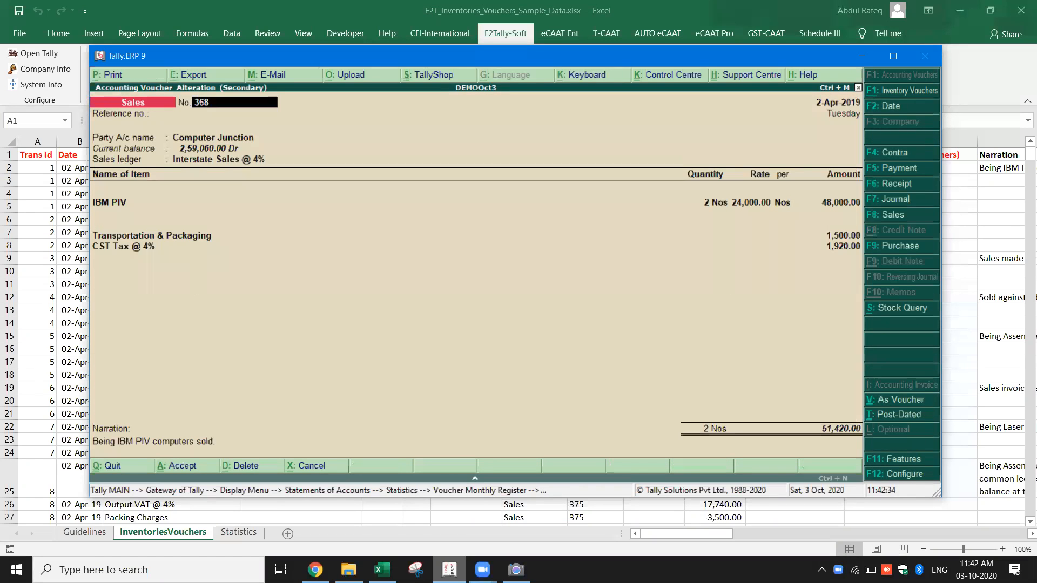
{"action": "key", "text": "Return"}
{"action": "key", "text": "Return"}
{"action": "key", "text": "Return"}
{"action": "key", "text": "Return"}
{"action": "key", "text": "Return"}
{"action": "key", "text": "Return"}
{"action": "key", "text": "Return"}
{"action": "key", "text": "Return"}
{"action": "key", "text": "Return"}
{"action": "key", "text": "Return"}
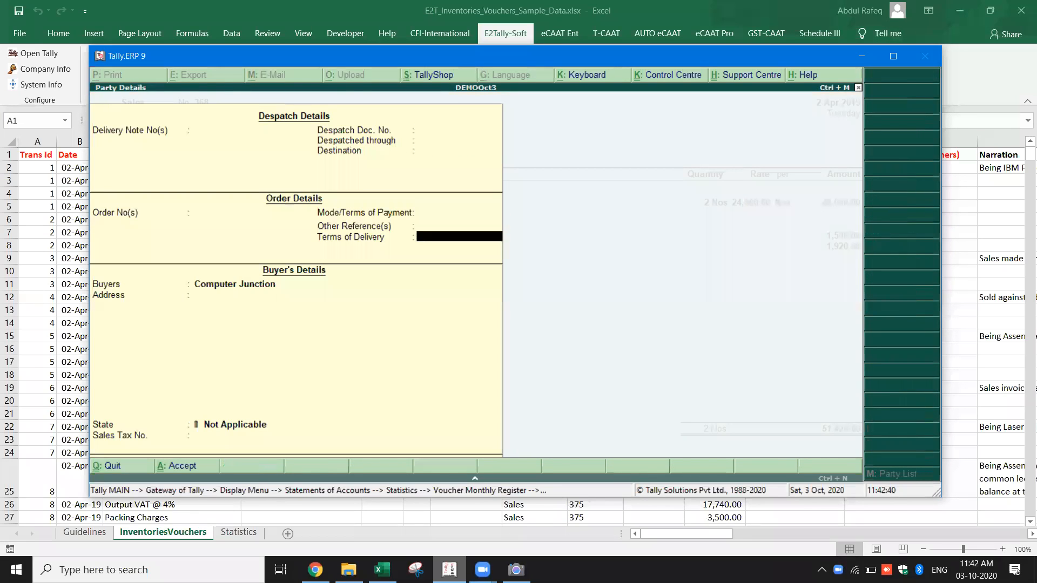
{"action": "key", "text": "Escape"}
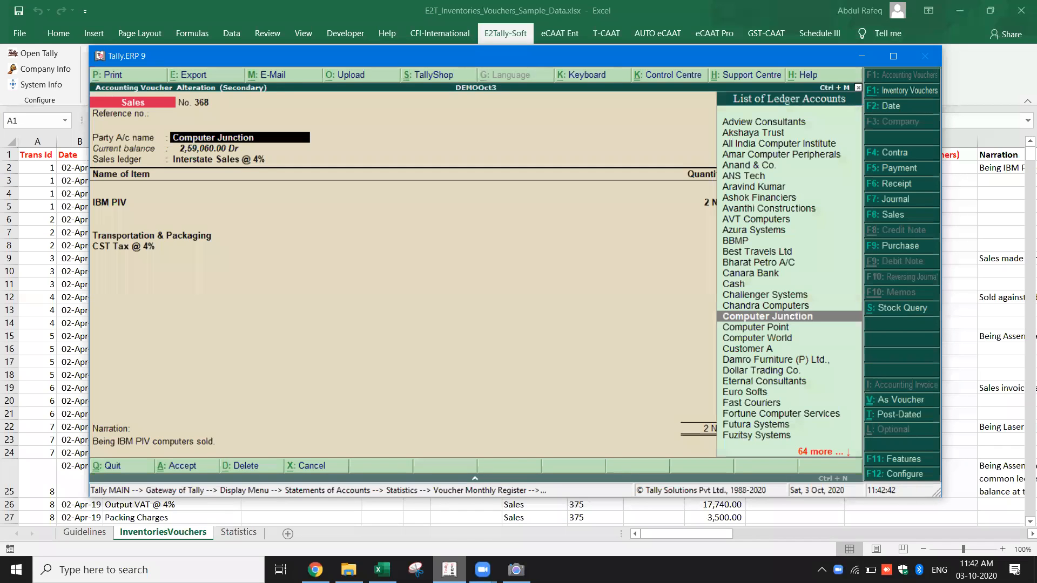
{"action": "key", "text": "Escape"}
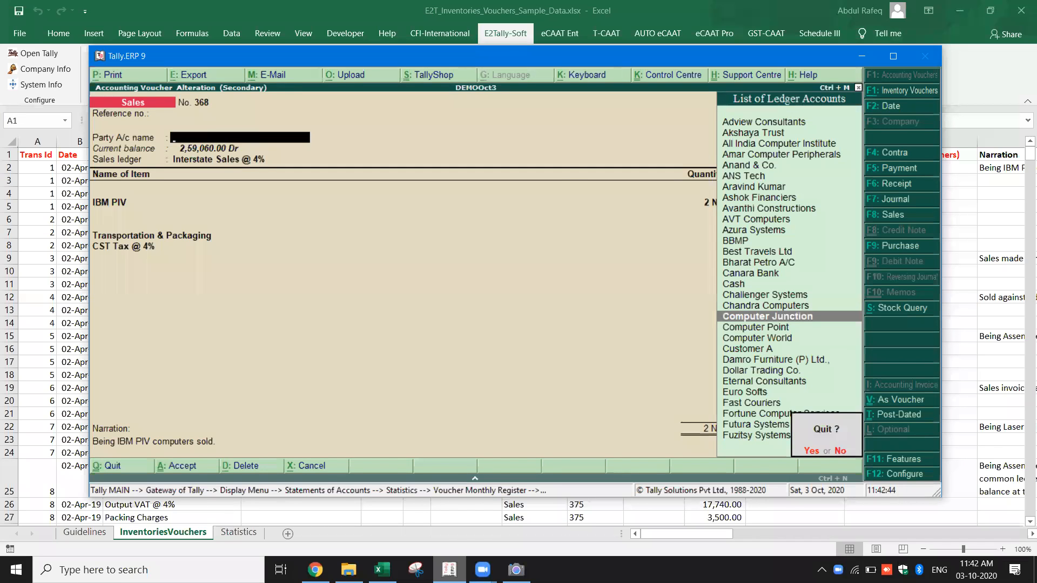
{"action": "key", "text": "y"}
Open the cash sales voucher 370 to check its item and narration, and return to the sales voucher list.
{"action": "key", "text": "Down"}
{"action": "key", "text": "Down"}
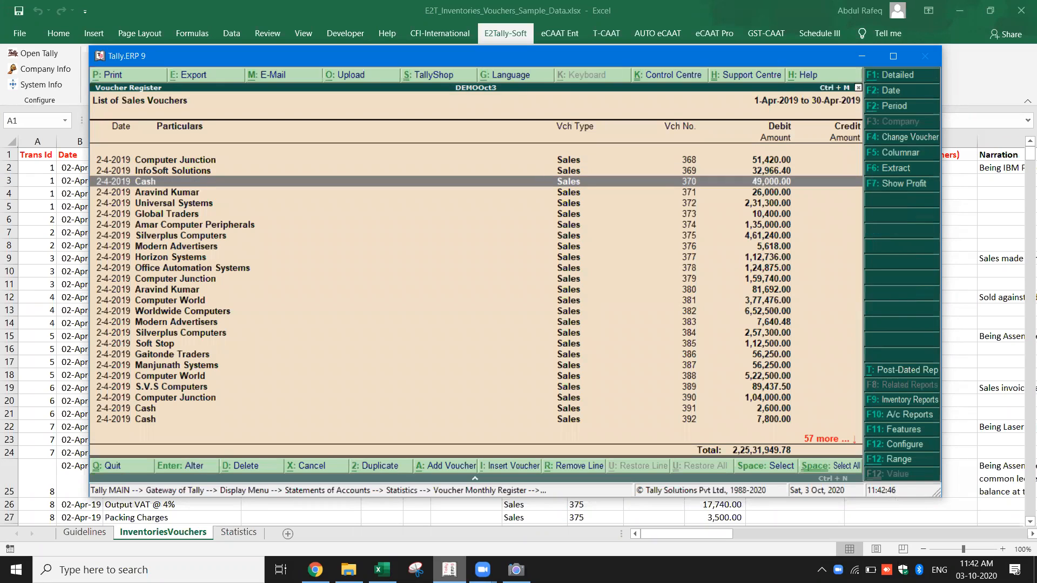
{"action": "key", "text": "Return"}
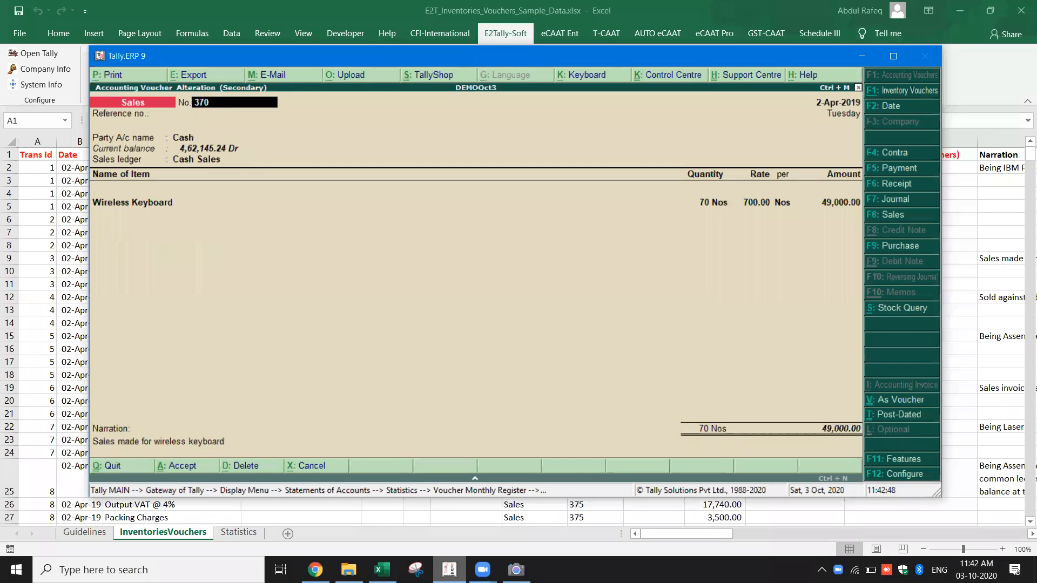
{"action": "key", "text": "Escape"}
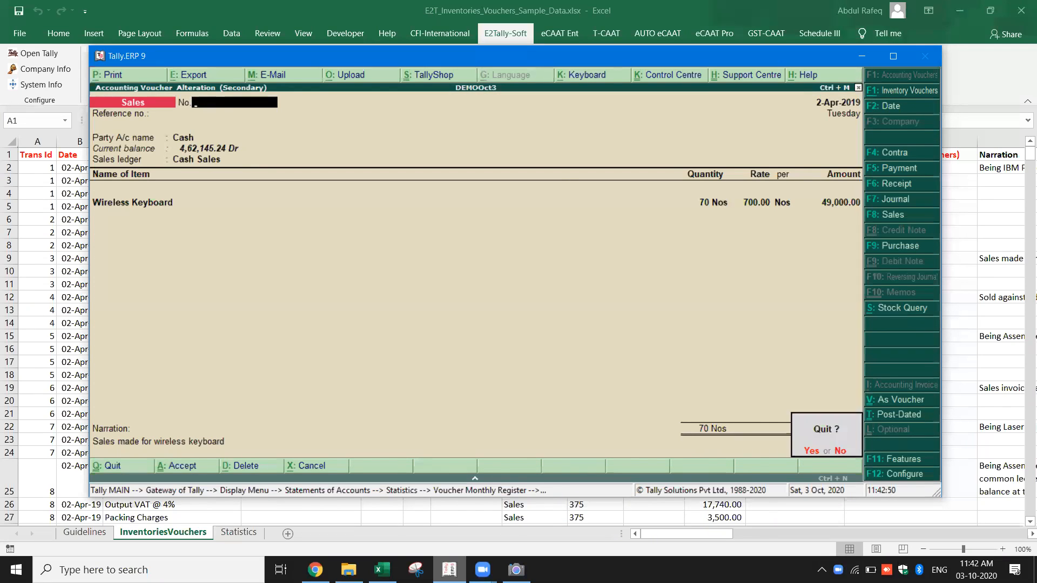
{"action": "key", "text": "y"}
Open a sales voucher further down the list and browse through the following vouchers up to number 384.
{"action": "key", "text": "Down"}
{"action": "key", "text": "Down"}
{"action": "key", "text": "Down"}
{"action": "key", "text": "Down"}
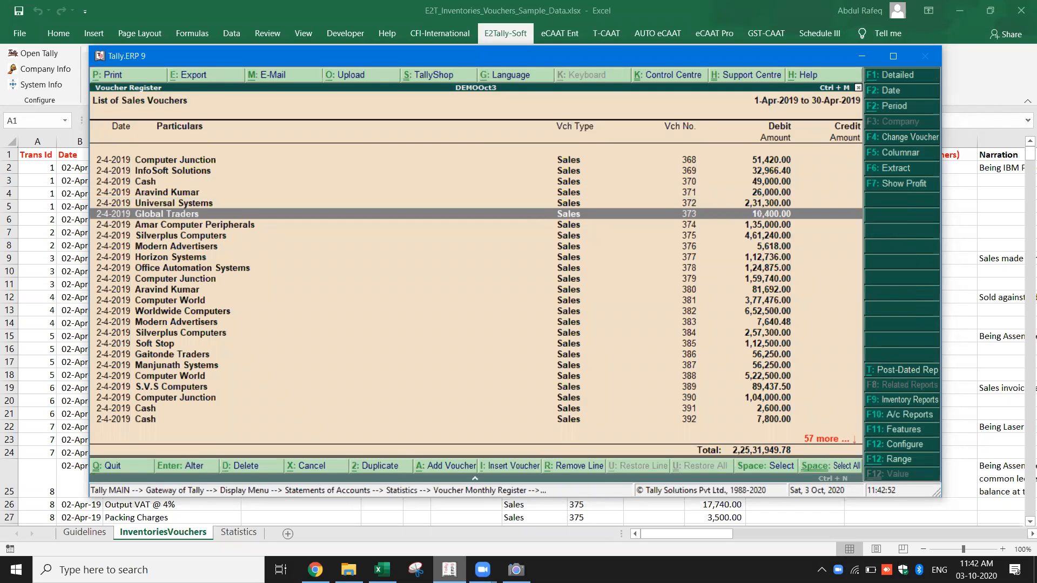
{"action": "key", "text": "Return"}
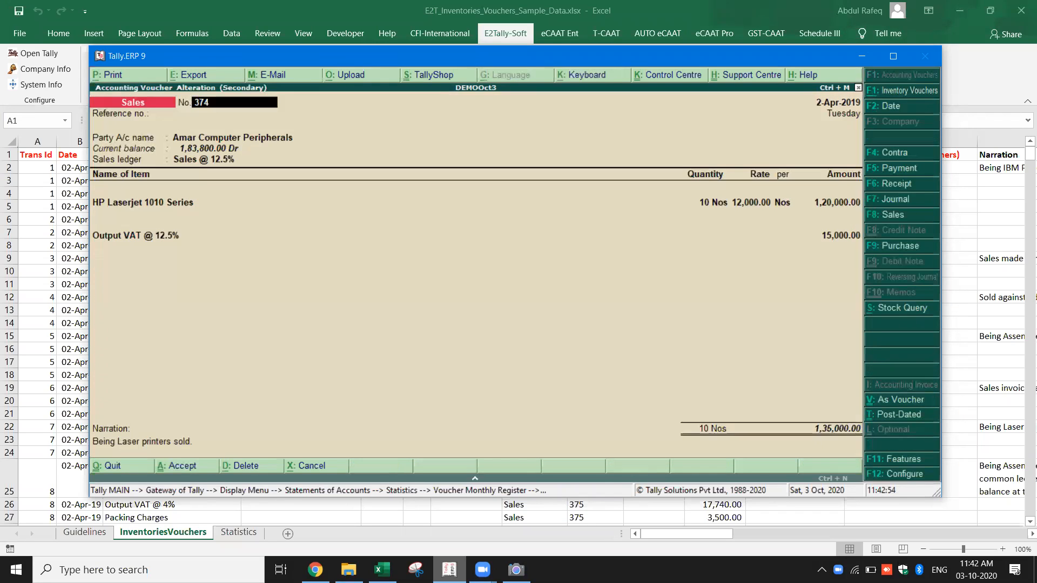
{"action": "key", "text": "Page_Down"}
{"action": "key", "text": "Page_Down"}
{"action": "key", "text": "Page_Down"}
{"action": "key", "text": "Page_Down"}
{"action": "key", "text": "Page_Down"}
{"action": "key", "text": "Page_Down"}
{"action": "key", "text": "Page_Down"}
{"action": "key", "text": "Page_Down"}
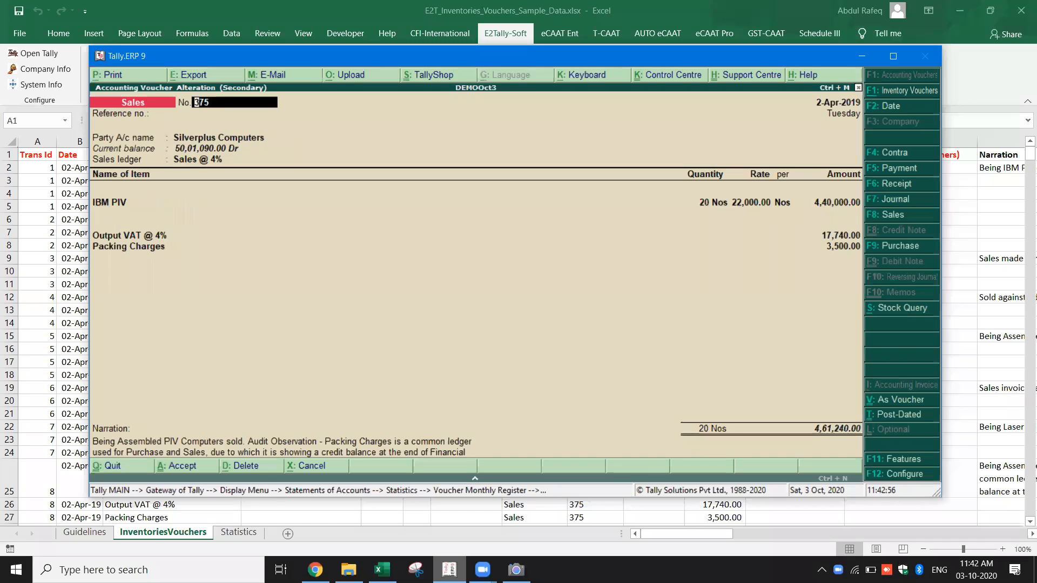
{"action": "key", "text": "Page_Down"}
{"action": "key", "text": "Page_Down"}
{"action": "key", "text": "Page_Down"}
{"action": "key", "text": "Page_Down"}
{"action": "key", "text": "Page_Down"}
{"action": "key", "text": "Page_Down"}
{"action": "key", "text": "Page_Down"}
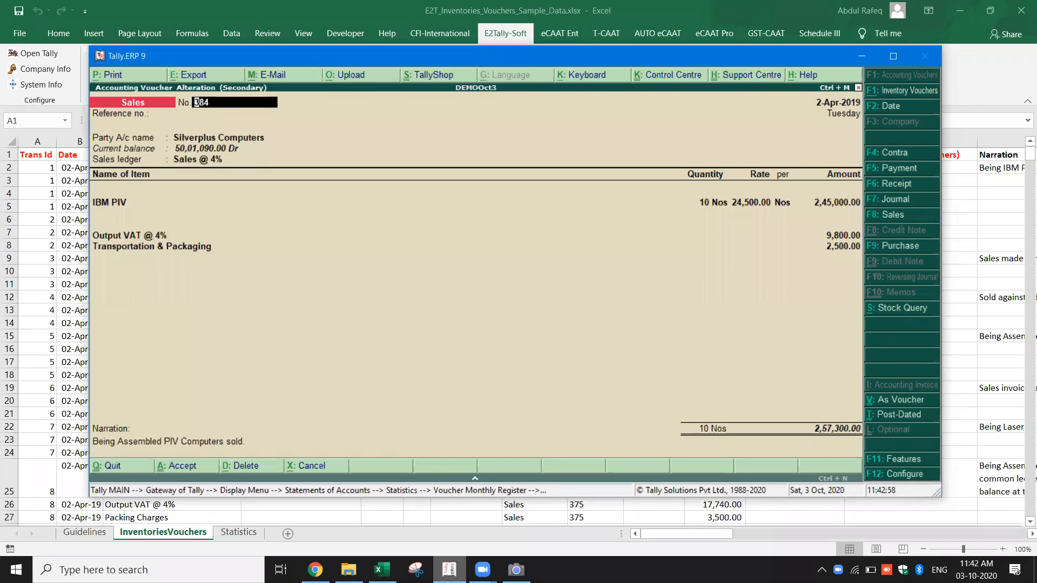
Quit the voucher, go back through Statistics to Statements of Accounts, and switch to the Excel workbook.
{"action": "key", "text": "Escape"}
{"action": "key", "text": "y"}
{"action": "key", "text": "Escape"}
{"action": "key", "text": "Escape"}
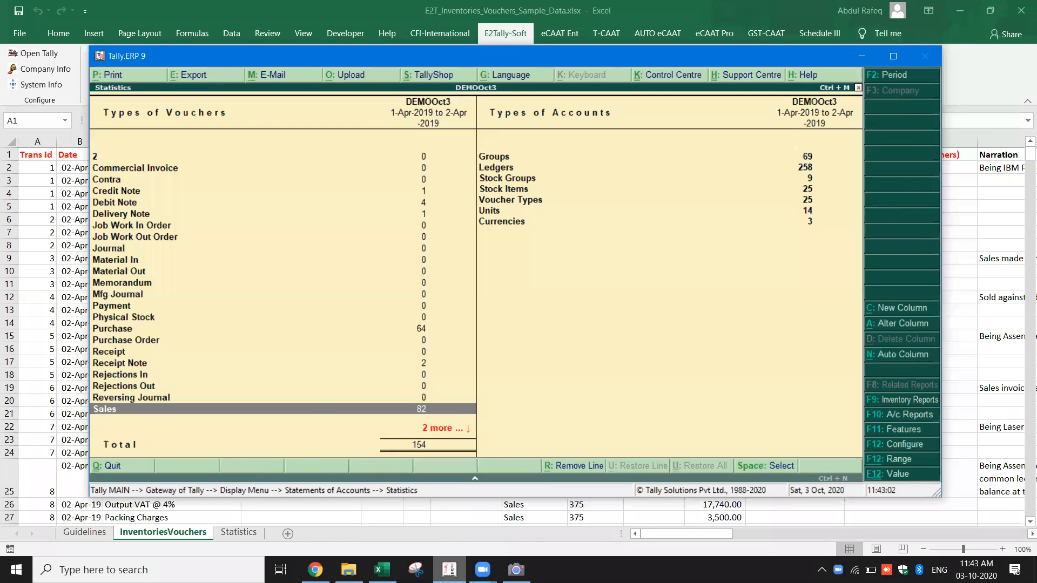
{"action": "key", "text": "Escape"}
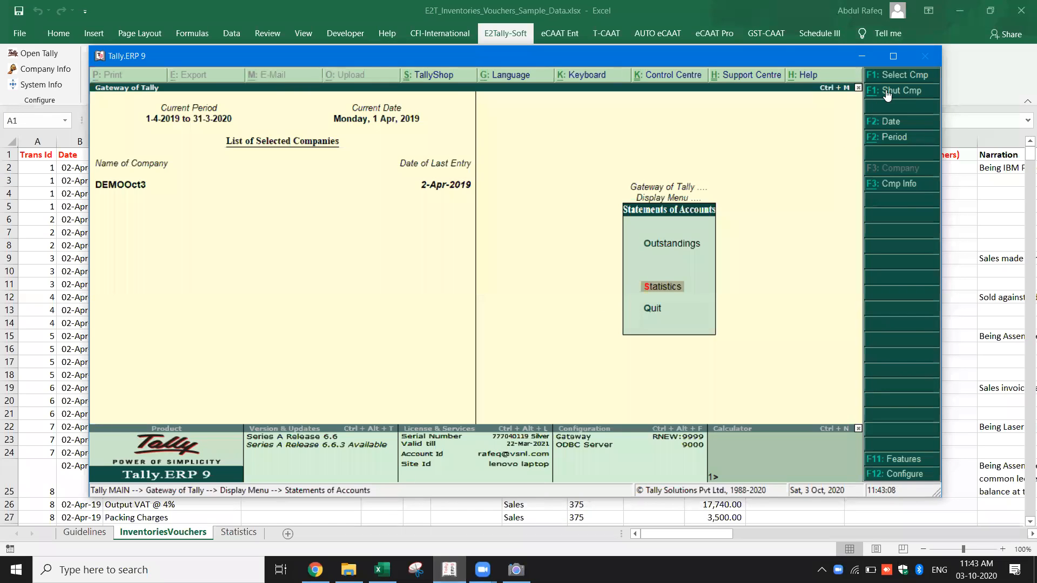
{"action": "left_click", "coordinate": [864, 55]}
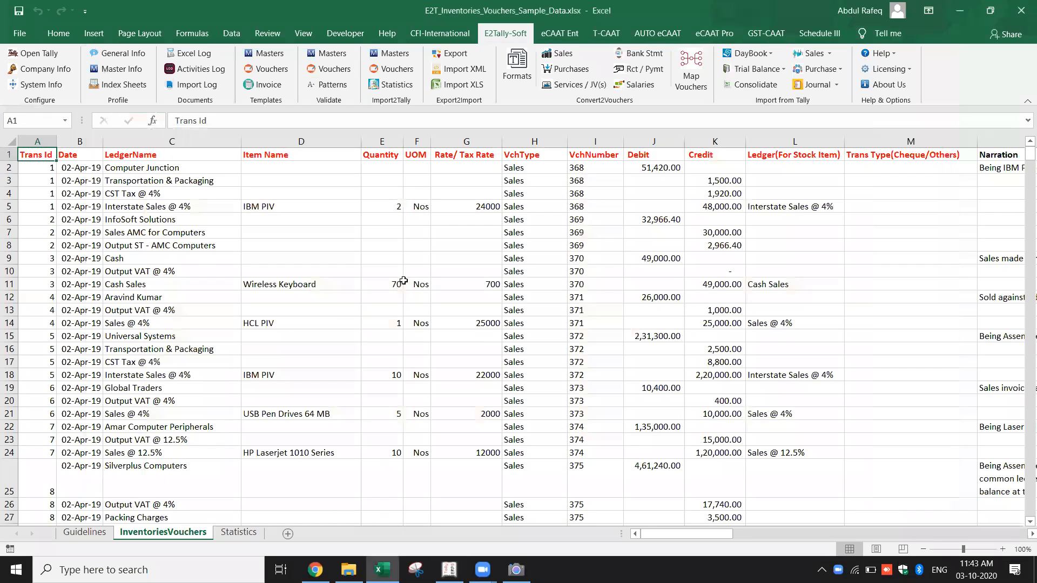
{"action": "left_click", "coordinate": [437, 308]}
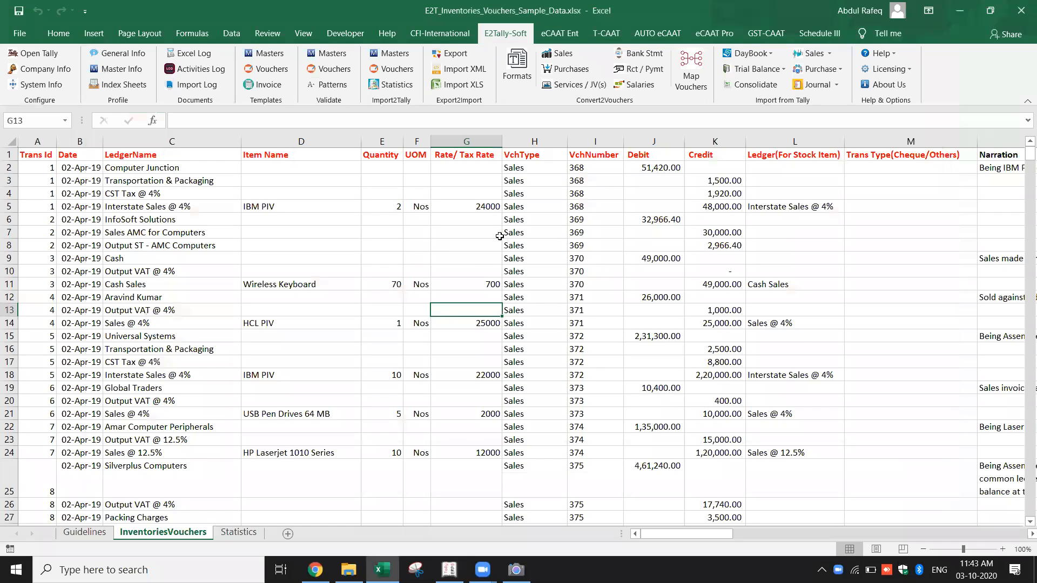
{"action": "left_click", "coordinate": [519, 231]}
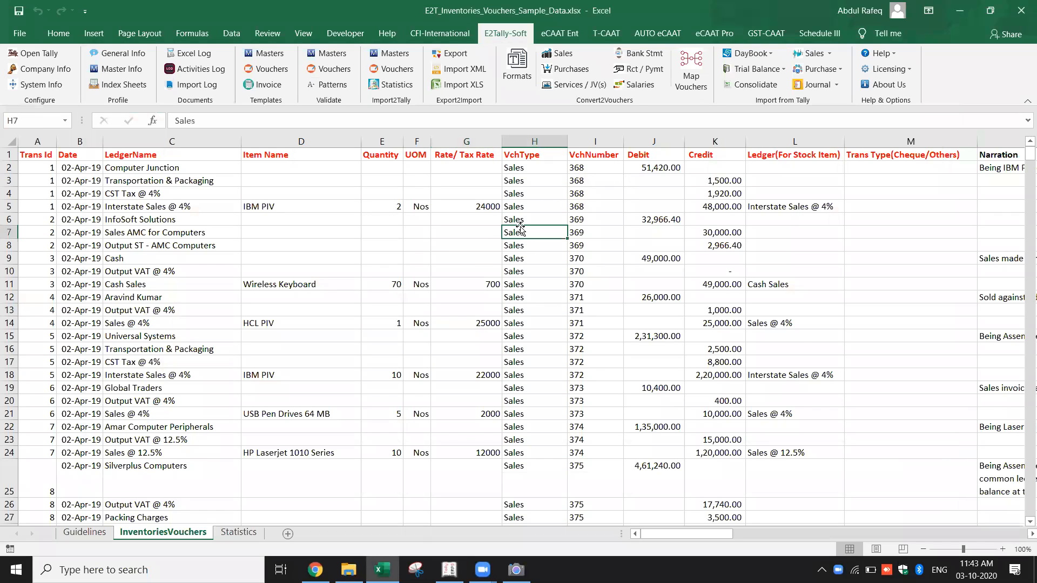
{"action": "left_click", "coordinate": [602, 204]}
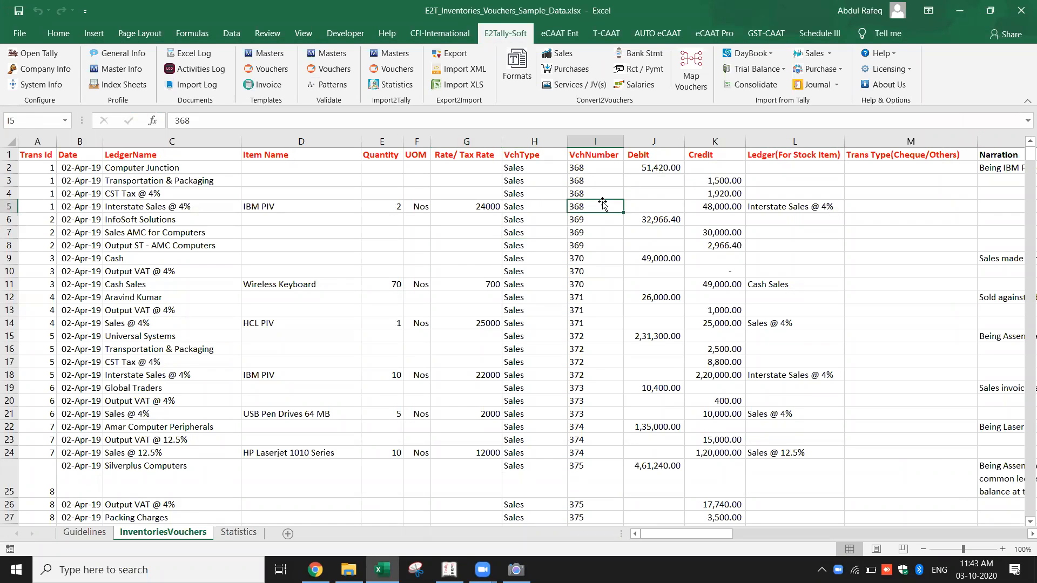
{"action": "left_click", "coordinate": [649, 54]}
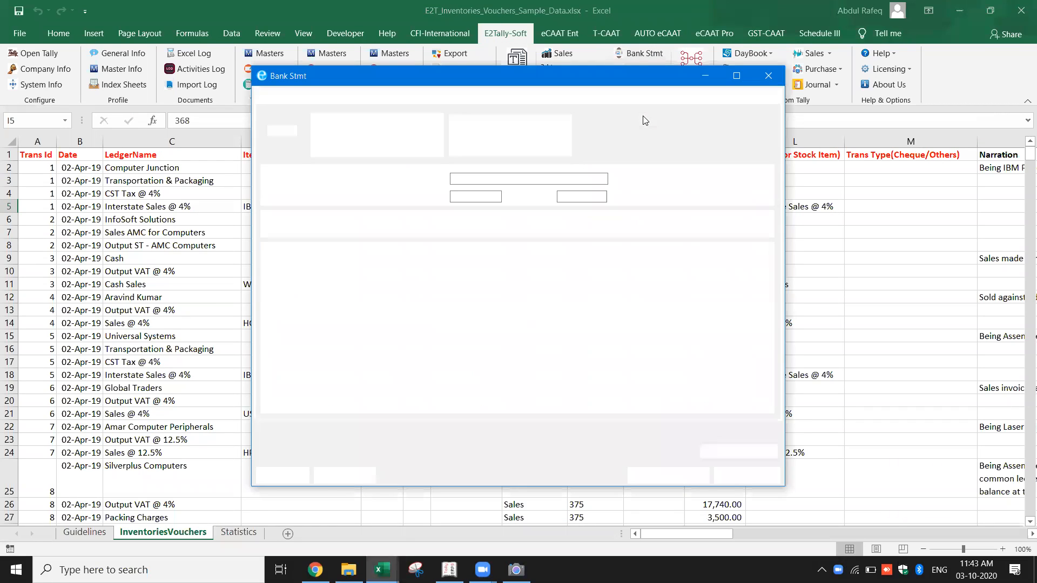
{"action": "left_click", "coordinate": [767, 75]}
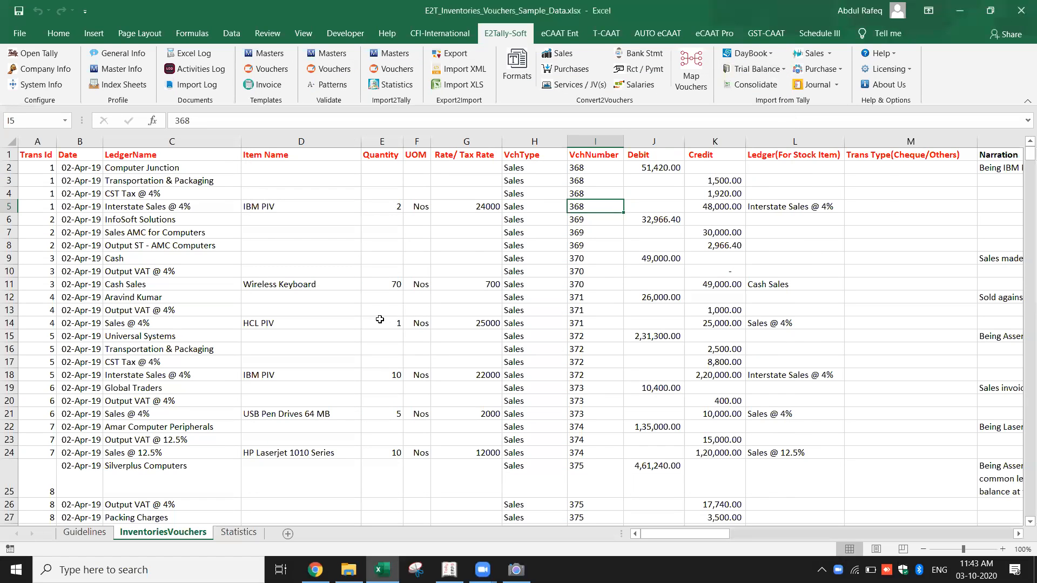
{"action": "left_click", "coordinate": [380, 319]}
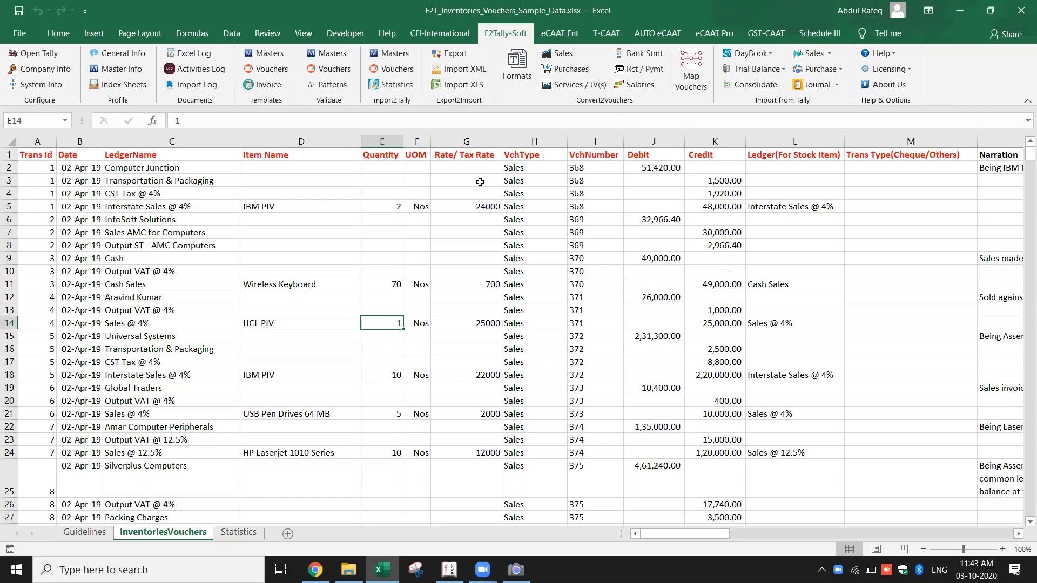
Open the Bank Stmt format with sample data and the Single Amount Column template type.
{"action": "left_click", "coordinate": [517, 75]}
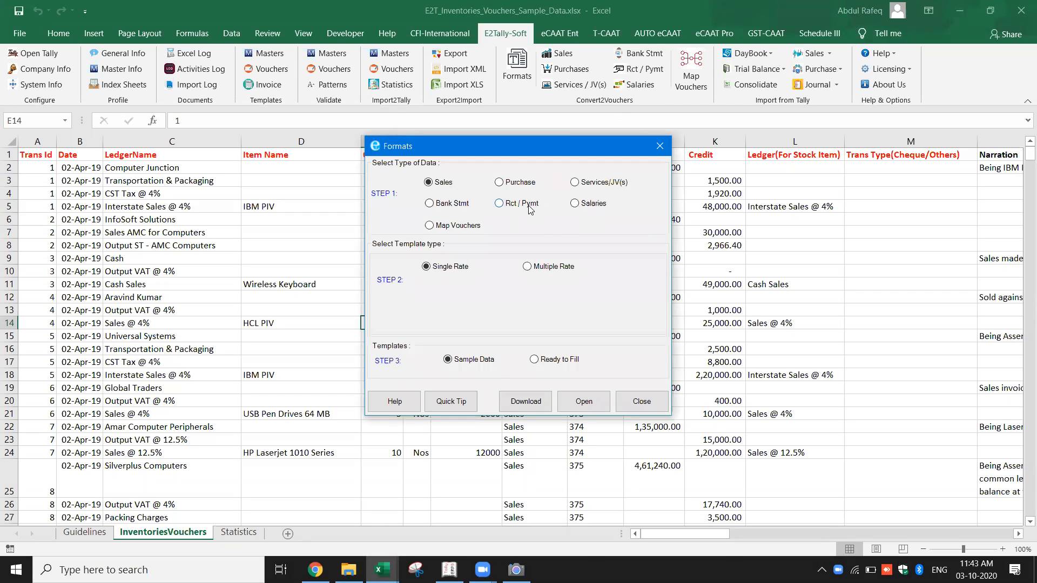
{"action": "left_click", "coordinate": [430, 207]}
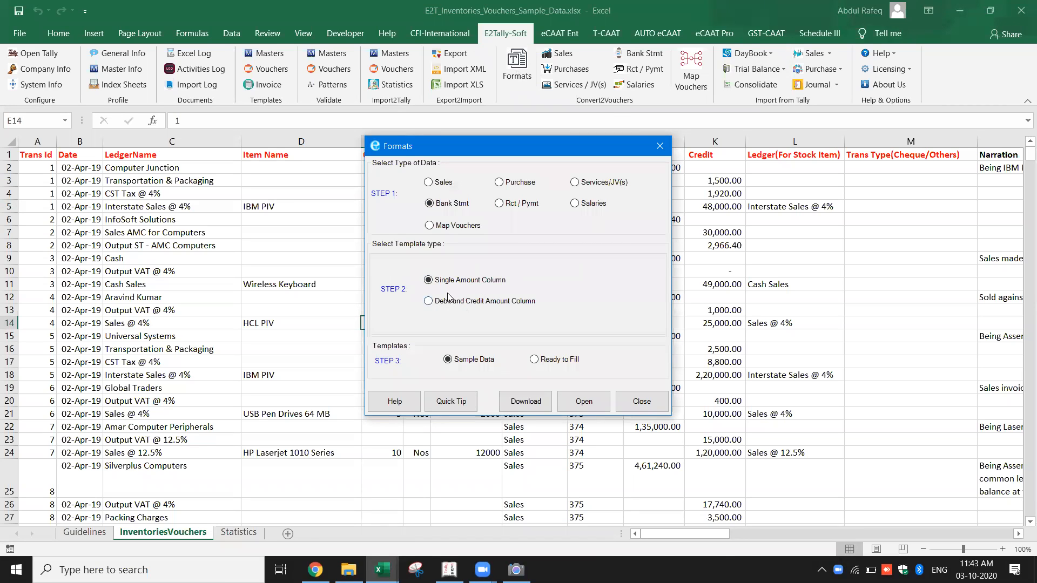
{"action": "left_click", "coordinate": [584, 402]}
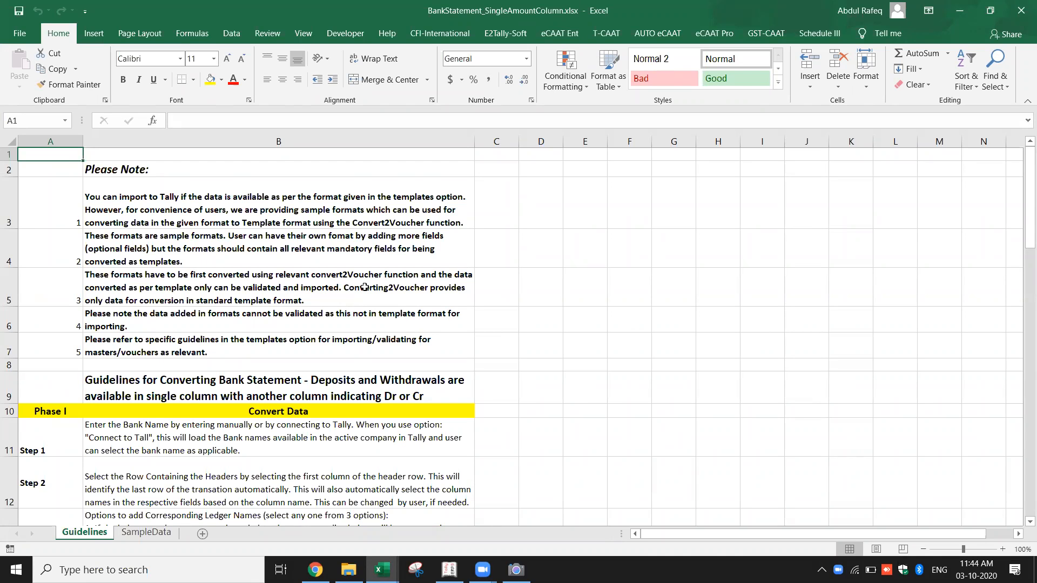
Show the SampleData sheet and examine its header columns, corresponding ledgers and transactions down to the last row.
{"action": "left_click", "coordinate": [156, 533]}
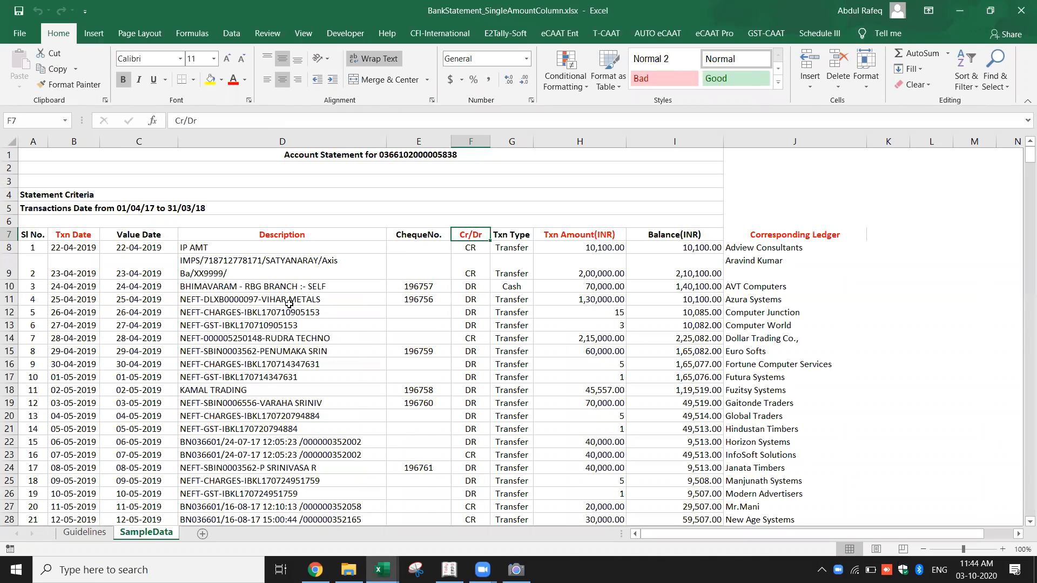
{"action": "left_click", "coordinate": [757, 234]}
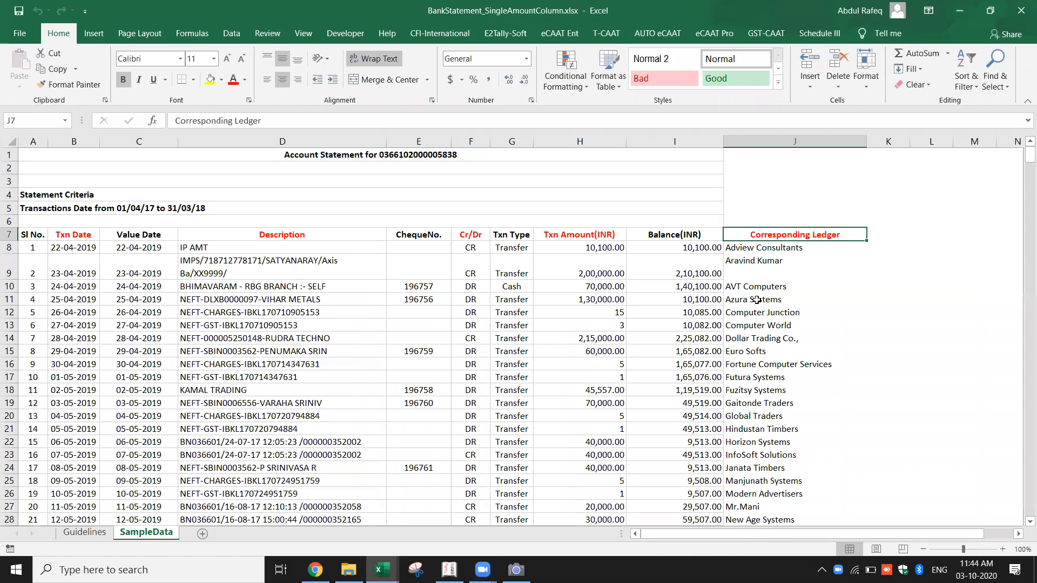
{"action": "left_click", "coordinate": [313, 296]}
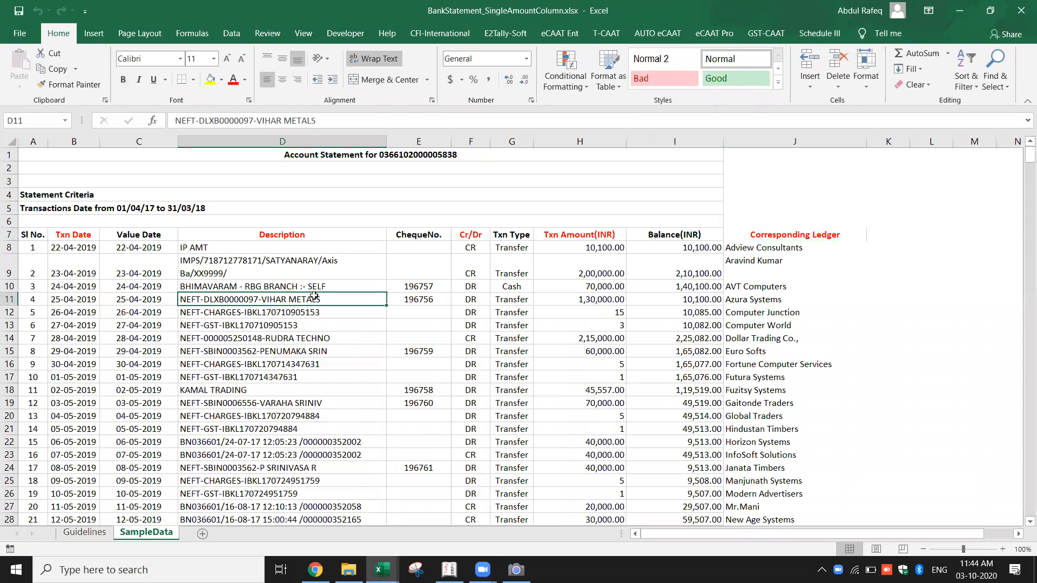
{"action": "key", "text": "ctrl+Down"}
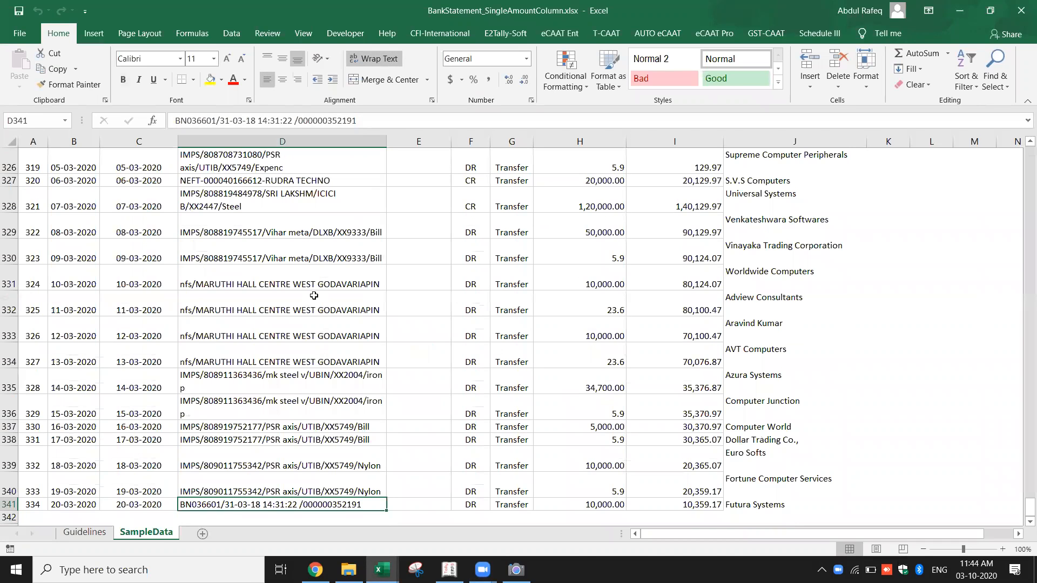
{"action": "key", "text": "ctrl+Home"}
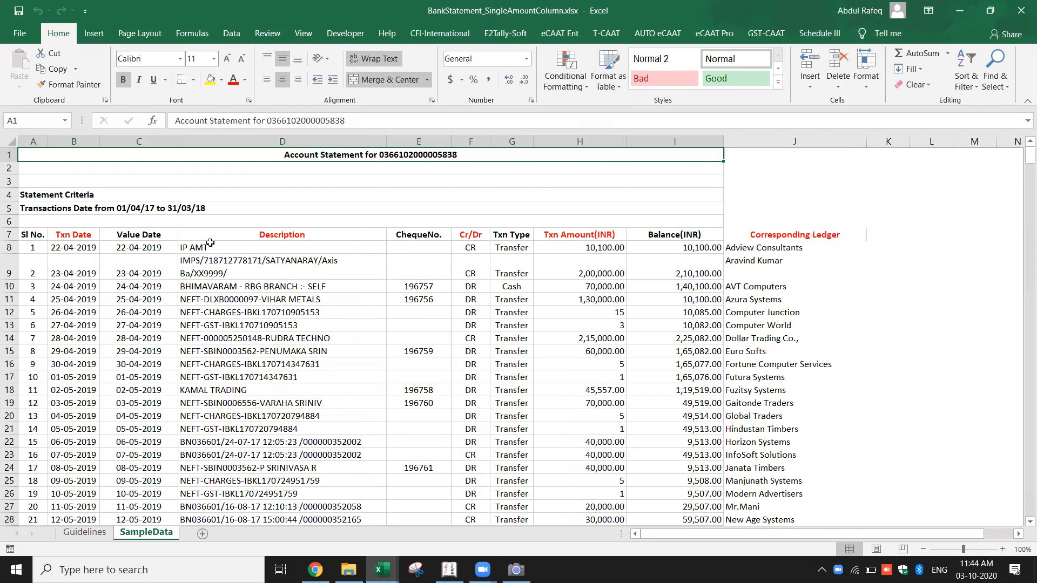
{"action": "left_click", "coordinate": [408, 286]}
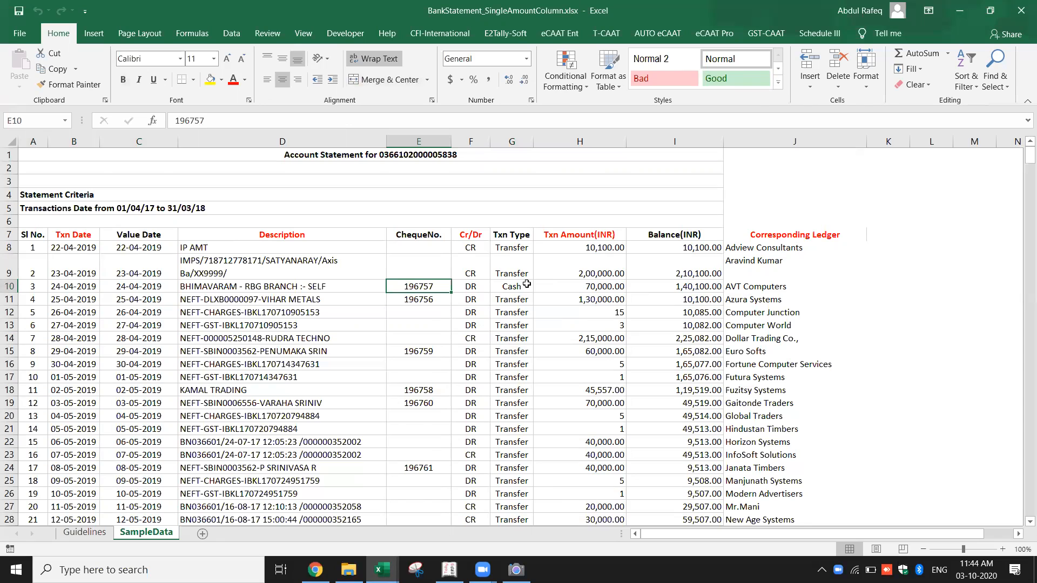
{"action": "left_click", "coordinate": [613, 209]}
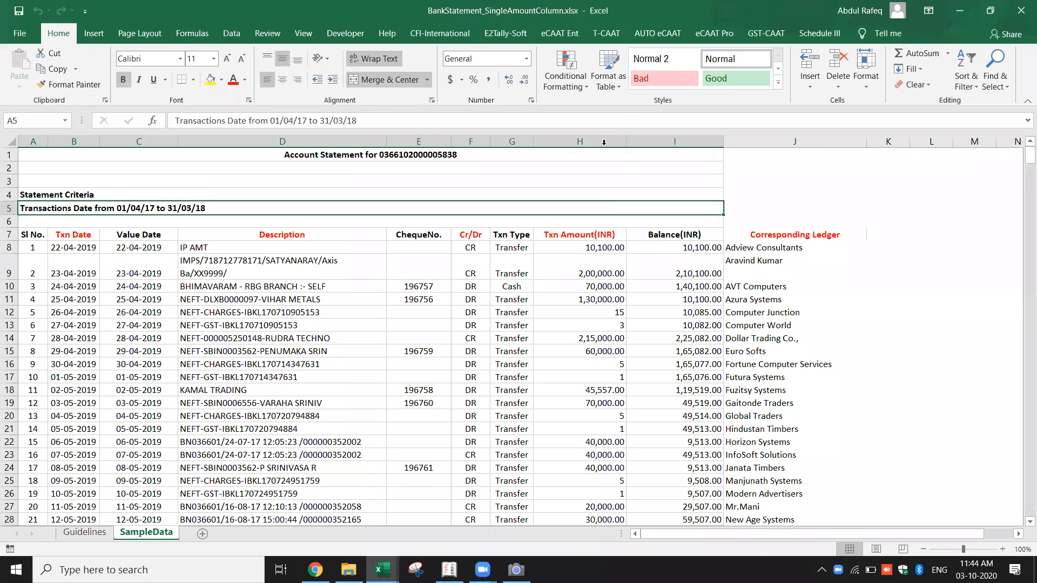
Start a Bank Stmt conversion of the current worksheet with bank name hdfc, column heading cell A7 and the detected last transaction row.
{"action": "left_click", "coordinate": [505, 33]}
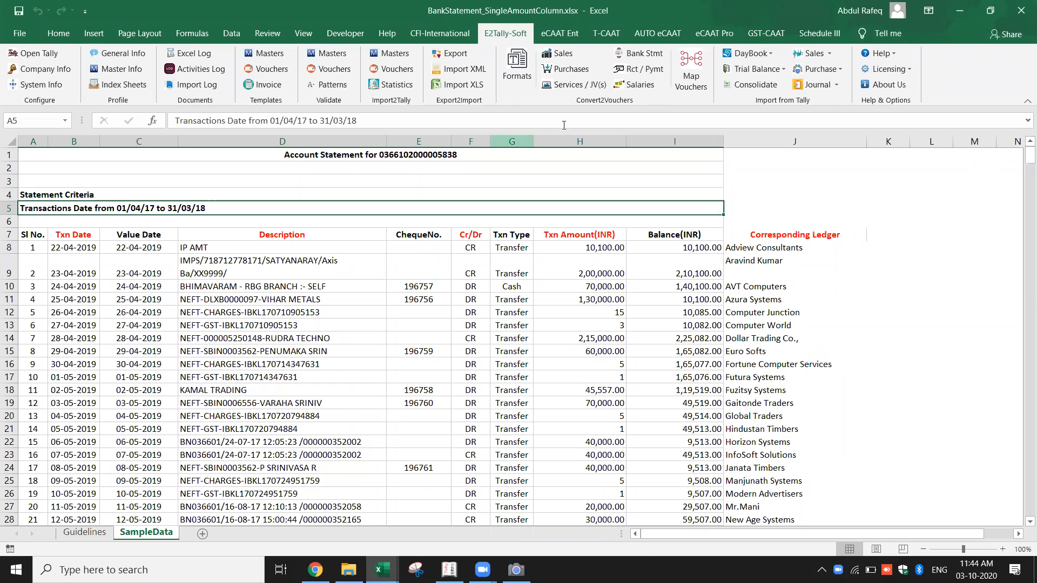
{"action": "left_click", "coordinate": [640, 53]}
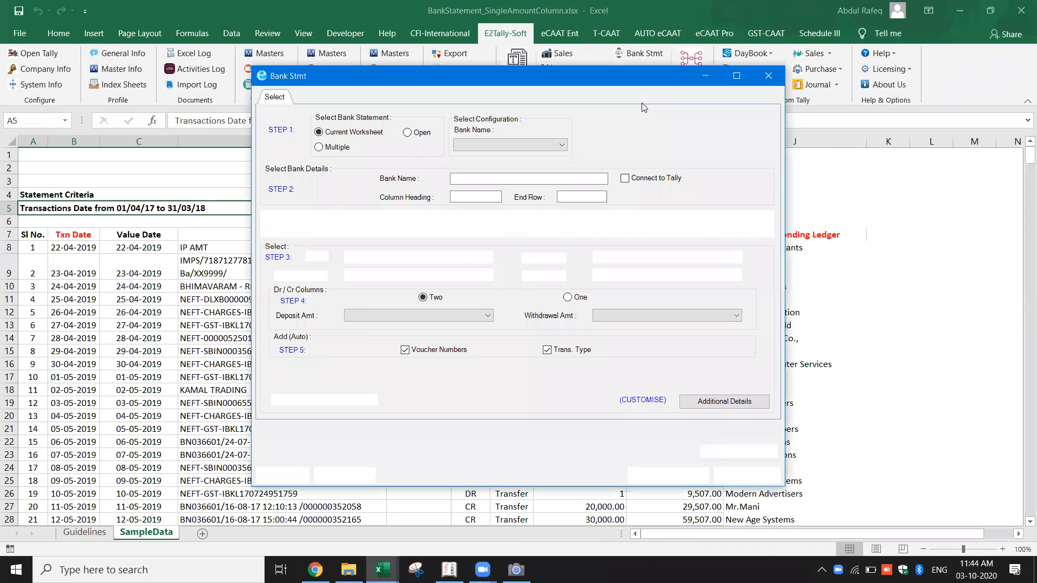
{"action": "left_click", "coordinate": [484, 182]}
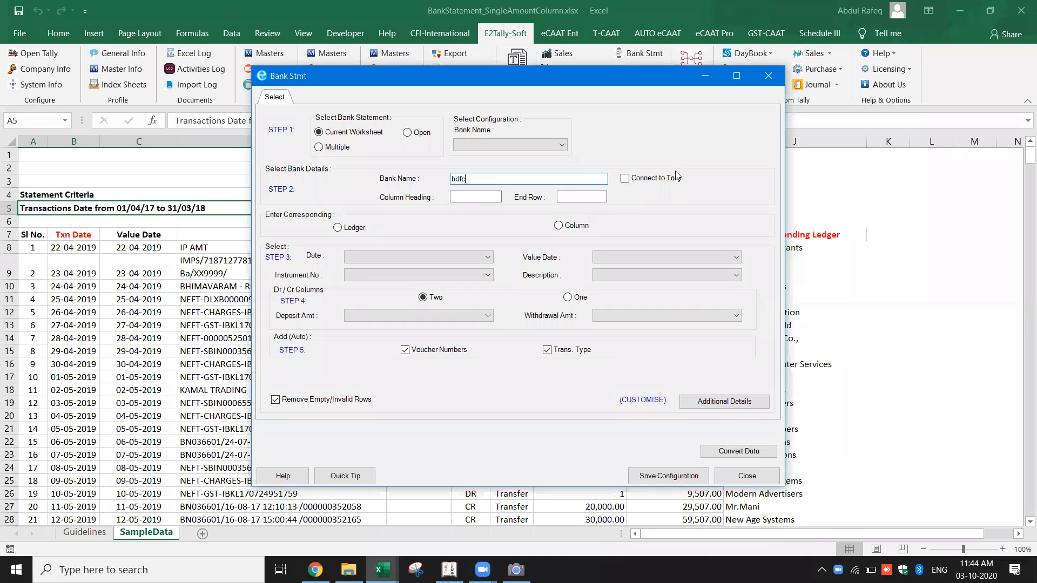
{"action": "left_click", "coordinate": [484, 197]}
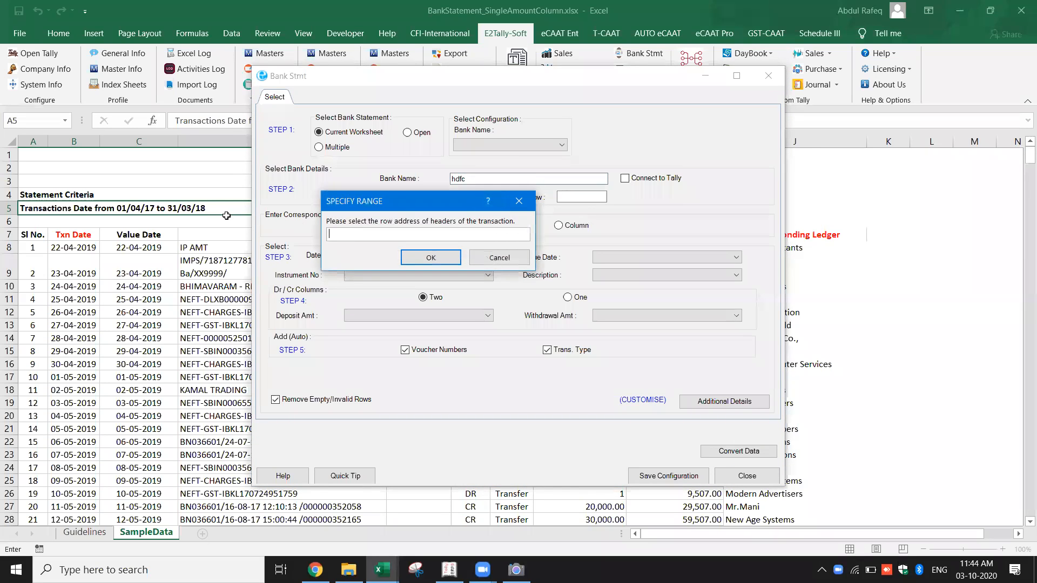
{"action": "left_click", "coordinate": [35, 234]}
{"action": "left_click", "coordinate": [424, 259]}
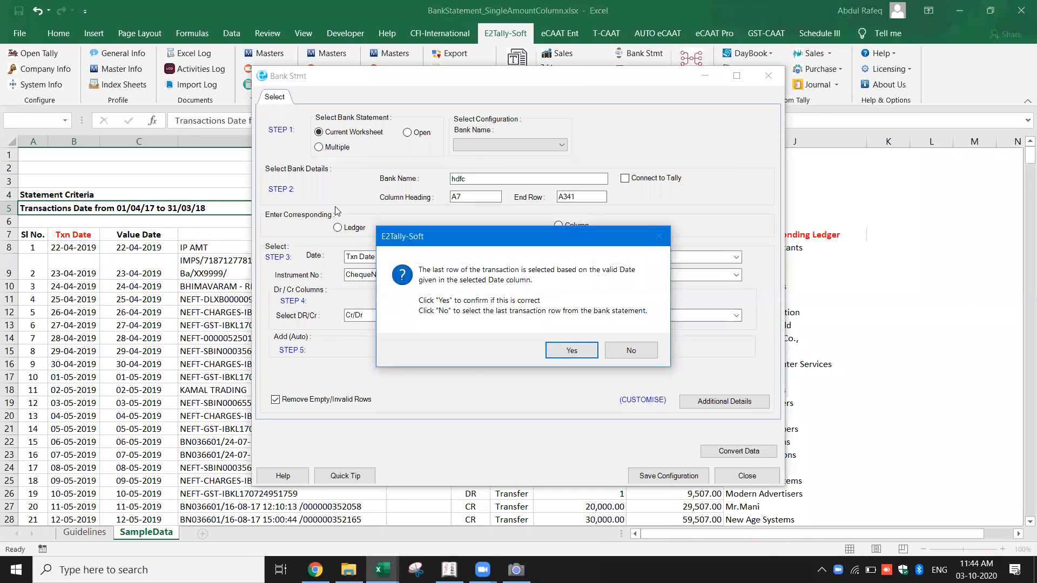
{"action": "left_click", "coordinate": [570, 351]}
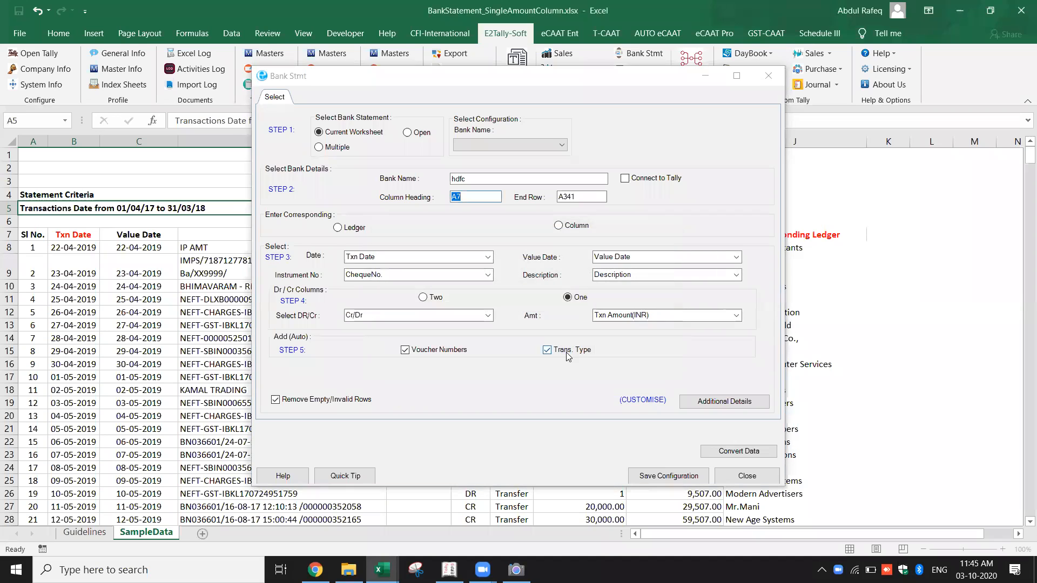
Take the corresponding ledgers from the statement's Corresponding Ledger column instead of a single fixed ledger.
{"action": "left_click", "coordinate": [339, 228]}
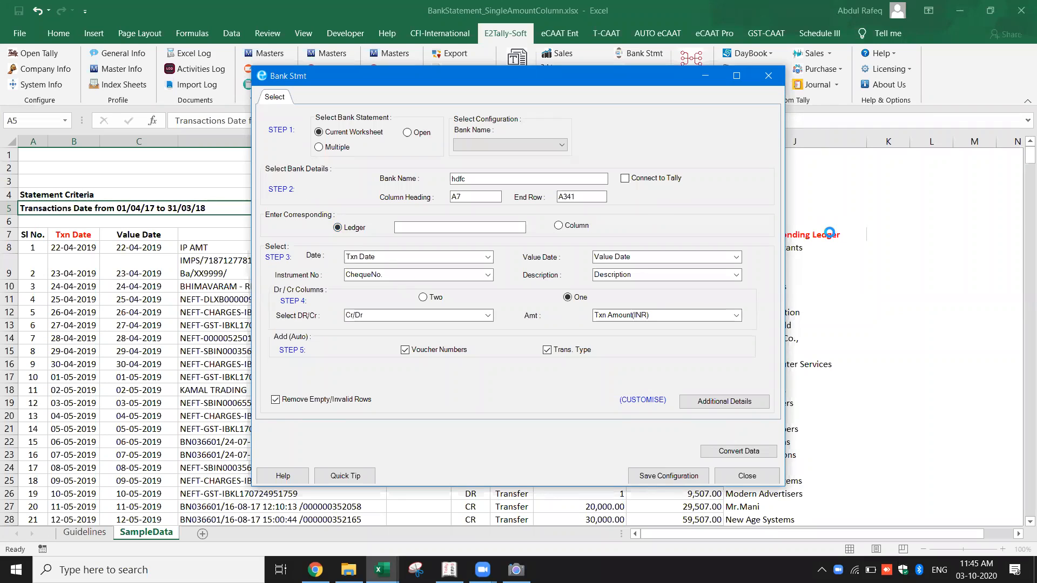
{"action": "left_click", "coordinate": [489, 227]}
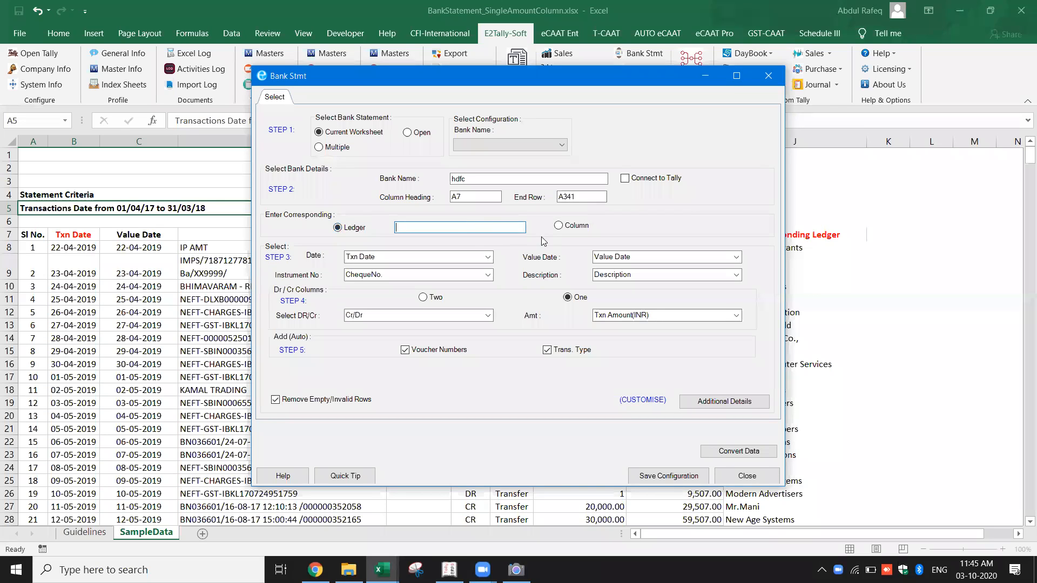
{"action": "left_click", "coordinate": [559, 226]}
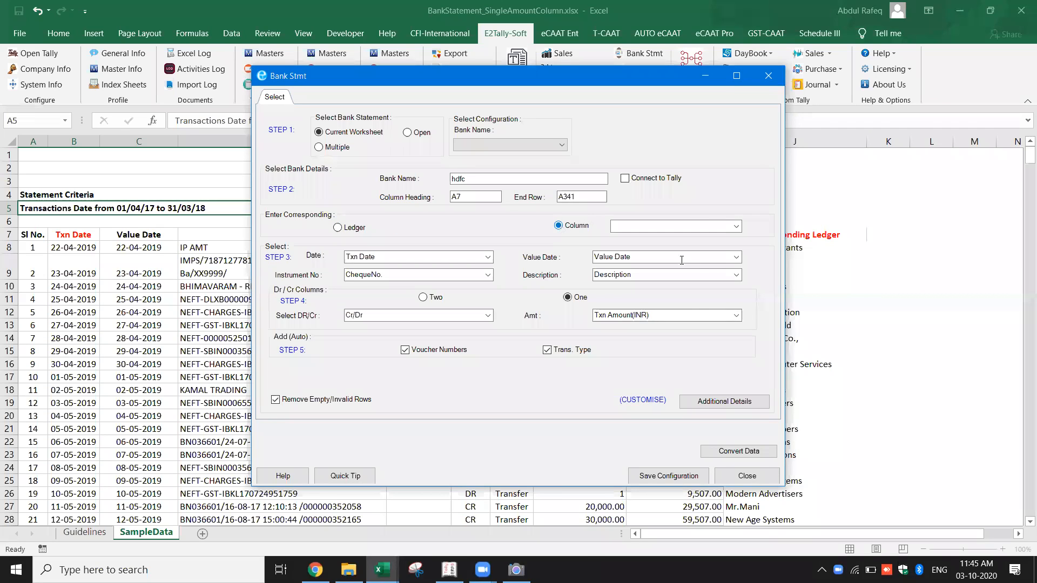
{"action": "left_click", "coordinate": [735, 227]}
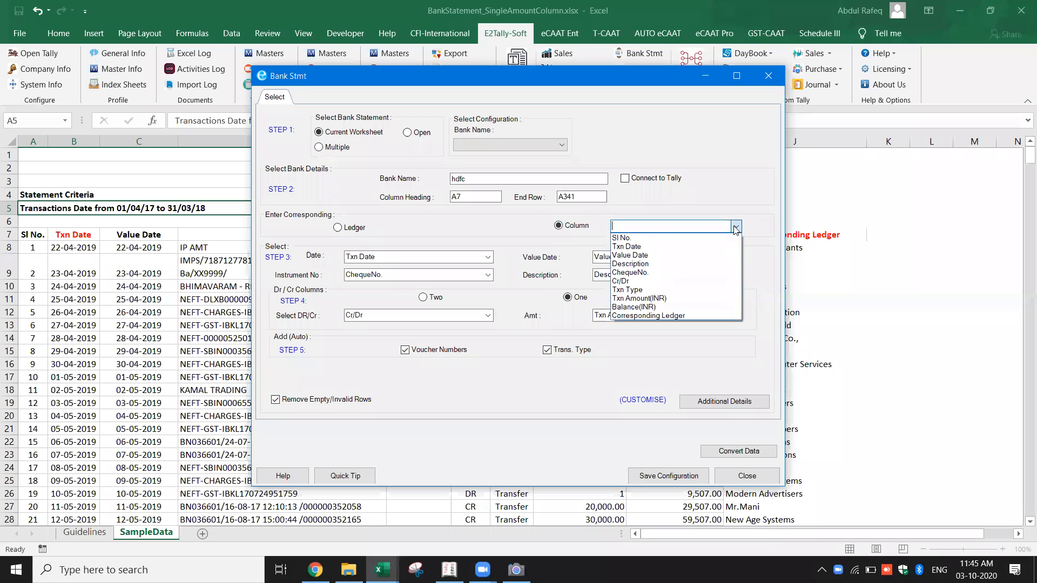
{"action": "left_click", "coordinate": [679, 317]}
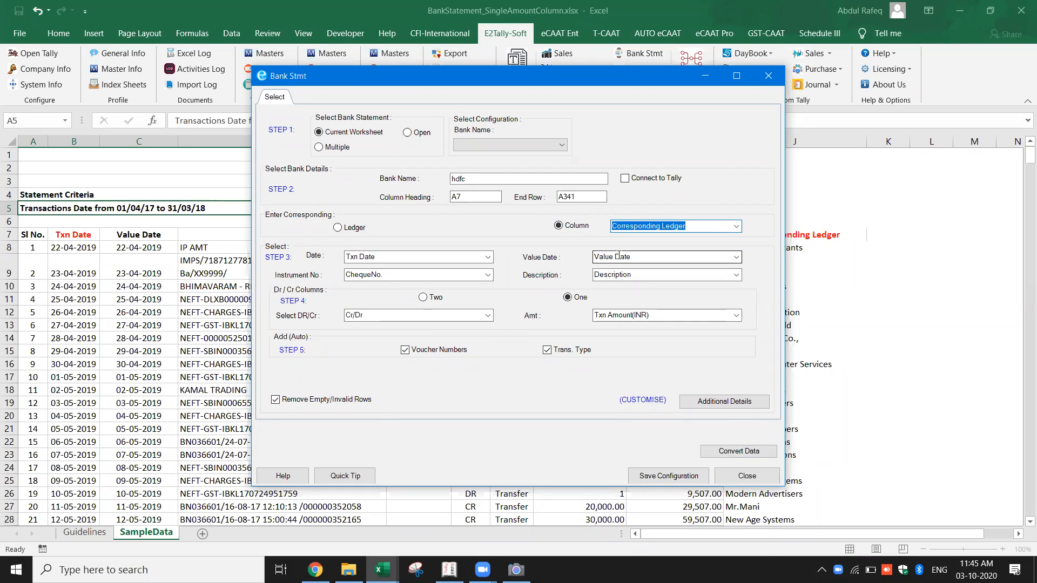
Convert the statement data, then preview the resulting vouchers in a maximized window and validate them.
{"action": "left_click", "coordinate": [733, 453]}
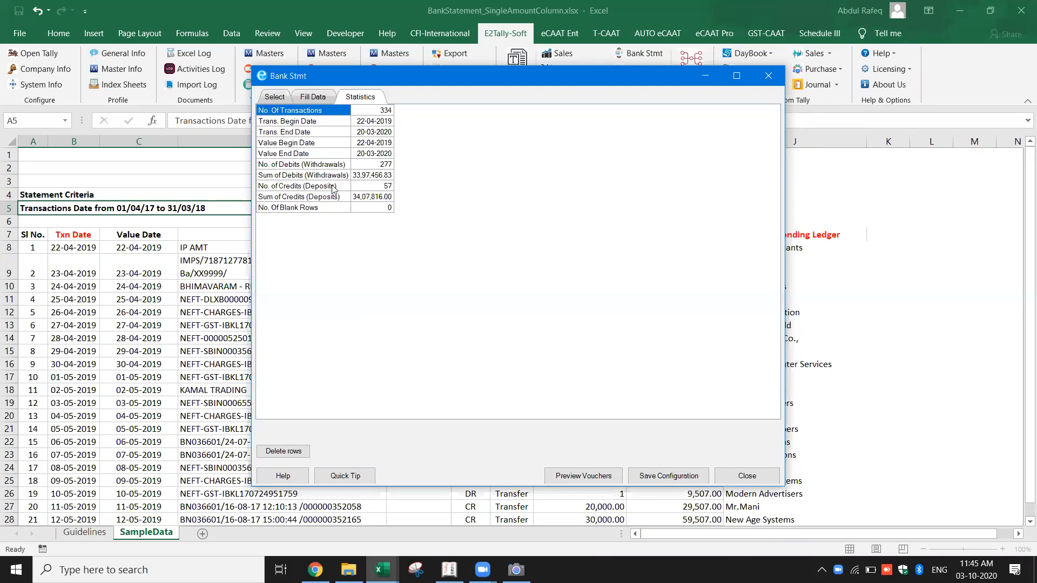
{"action": "left_click", "coordinate": [320, 99]}
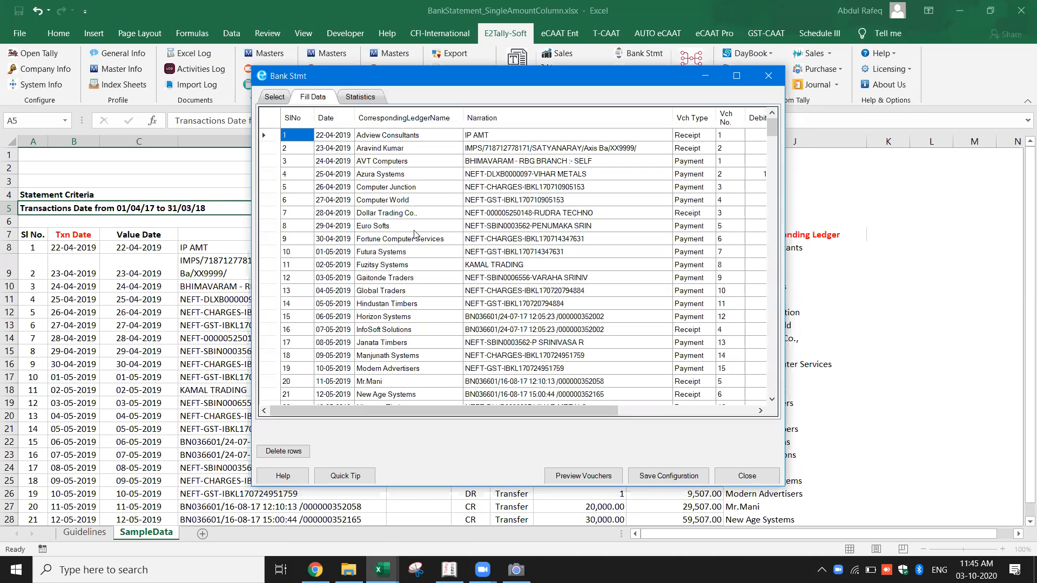
{"action": "left_click", "coordinate": [592, 476]}
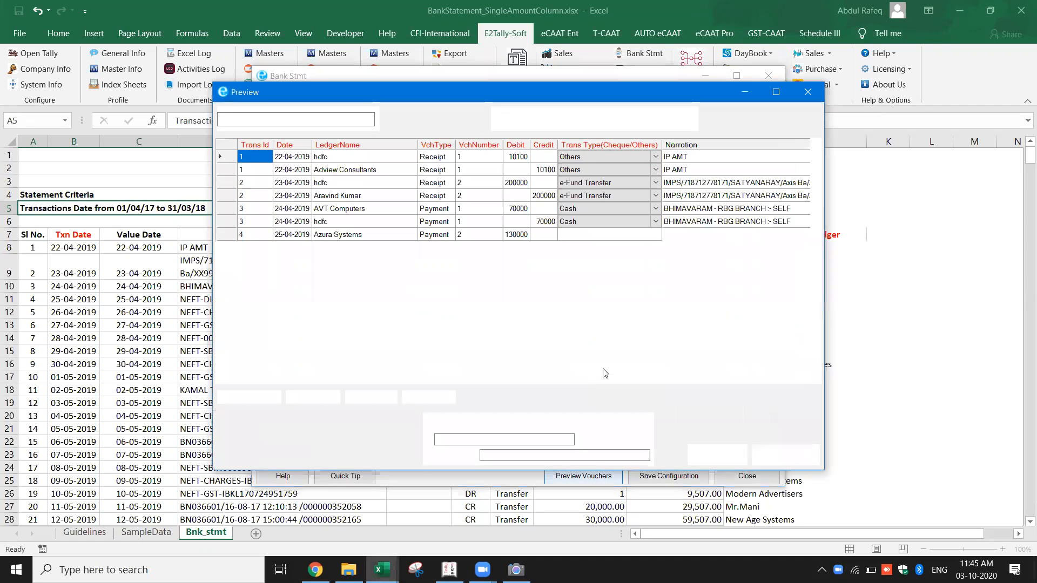
{"action": "left_click", "coordinate": [777, 92]}
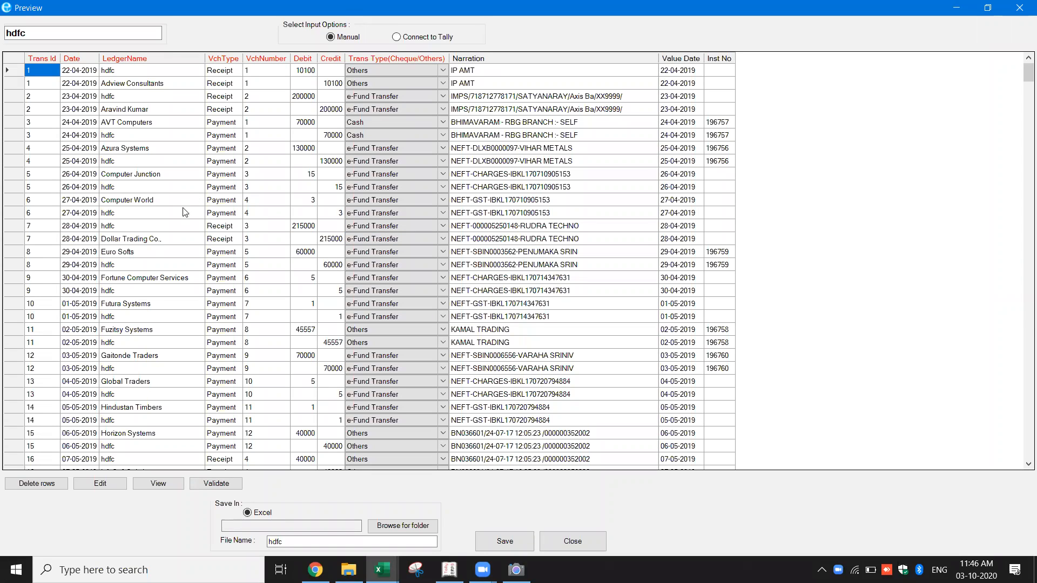
{"action": "left_click", "coordinate": [218, 489]}
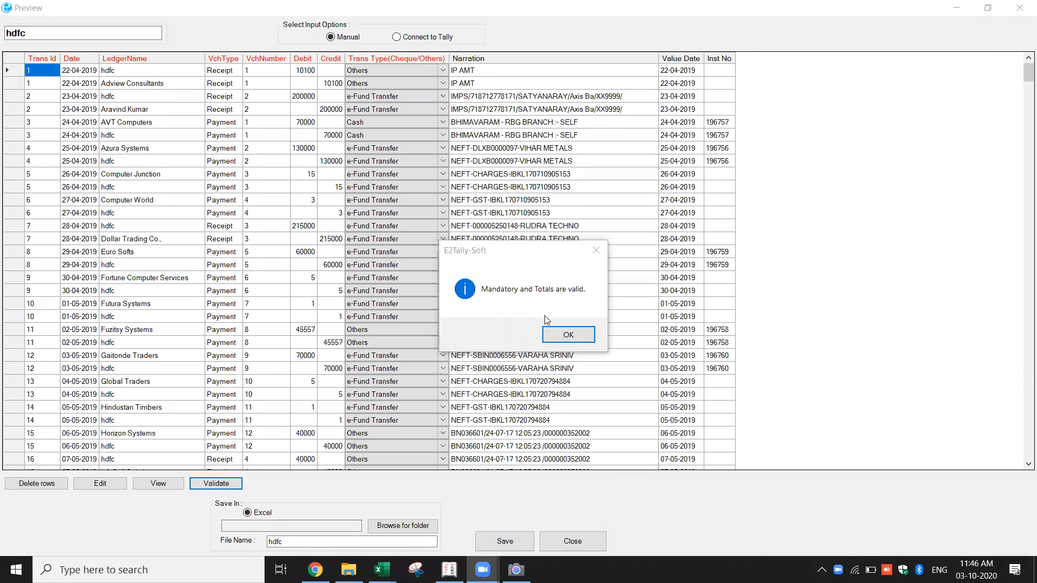
{"action": "left_click", "coordinate": [562, 335]}
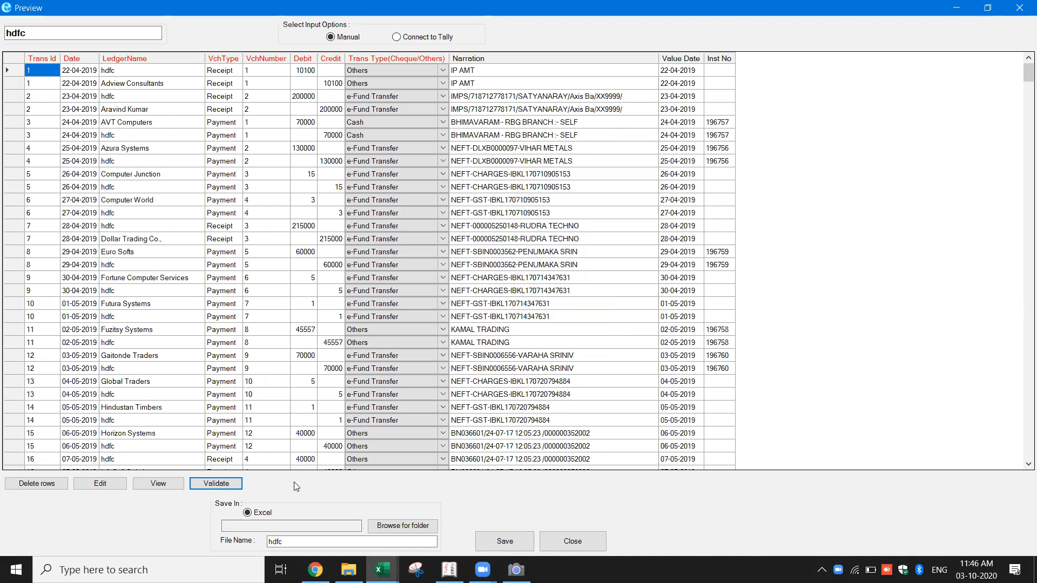
Save the vouchers to the Desktop as an Excel file named hdfc and open the exported file.
{"action": "left_click", "coordinate": [413, 521]}
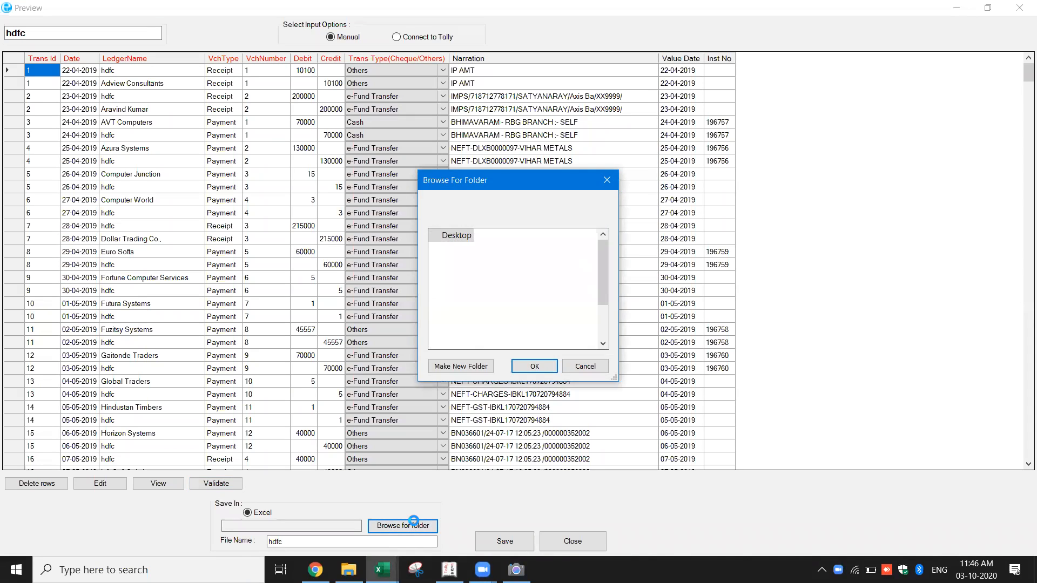
{"action": "left_click", "coordinate": [534, 366]}
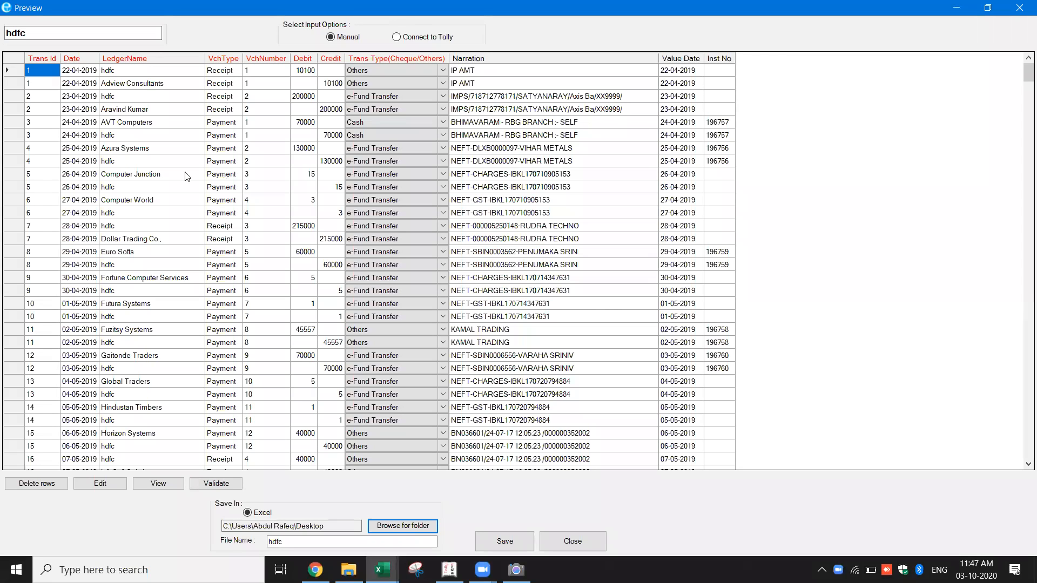
{"action": "left_click", "coordinate": [502, 544]}
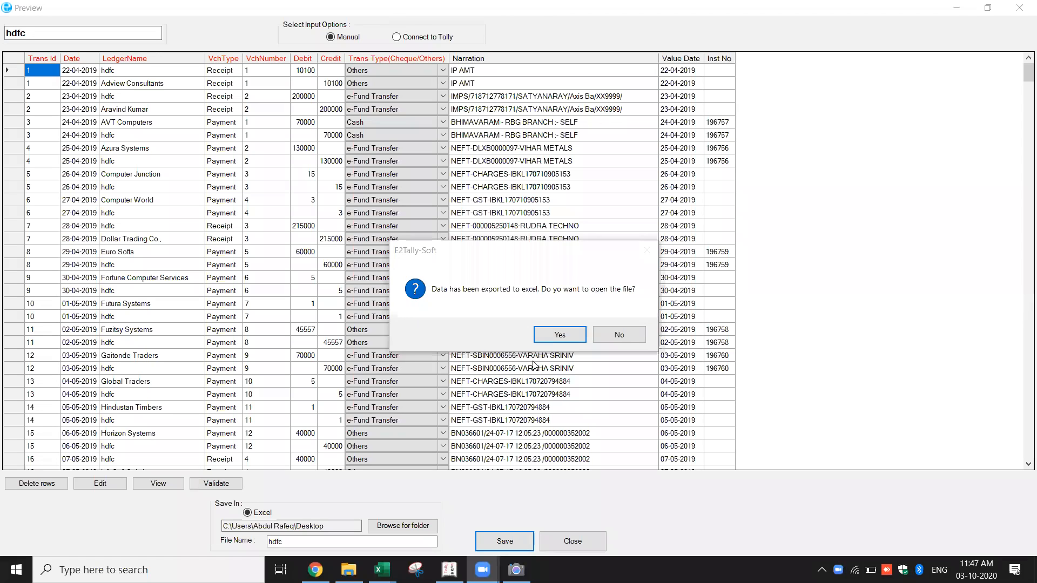
{"action": "left_click", "coordinate": [549, 339]}
{"action": "left_click", "coordinate": [550, 338]}
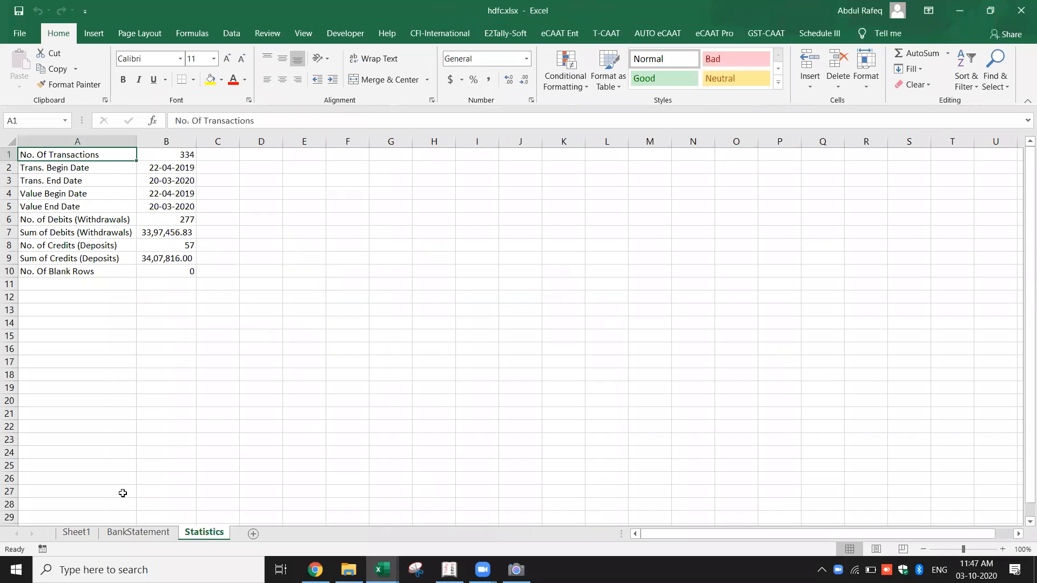
Show the BankStatement sheet and examine the ledger names, debit amounts and transaction types of the converted vouchers.
{"action": "left_click", "coordinate": [149, 534]}
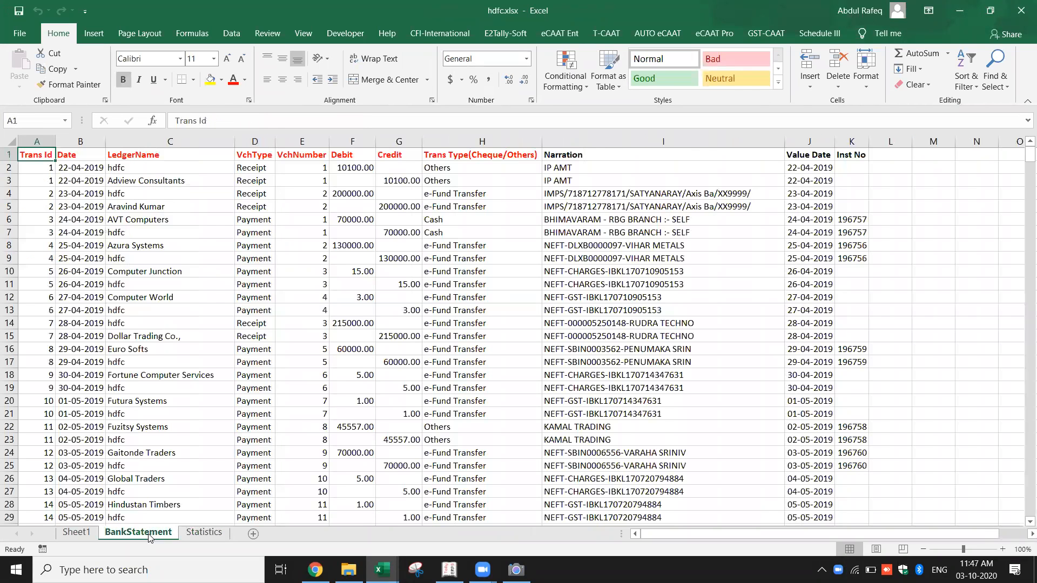
{"action": "left_click", "coordinate": [145, 333]}
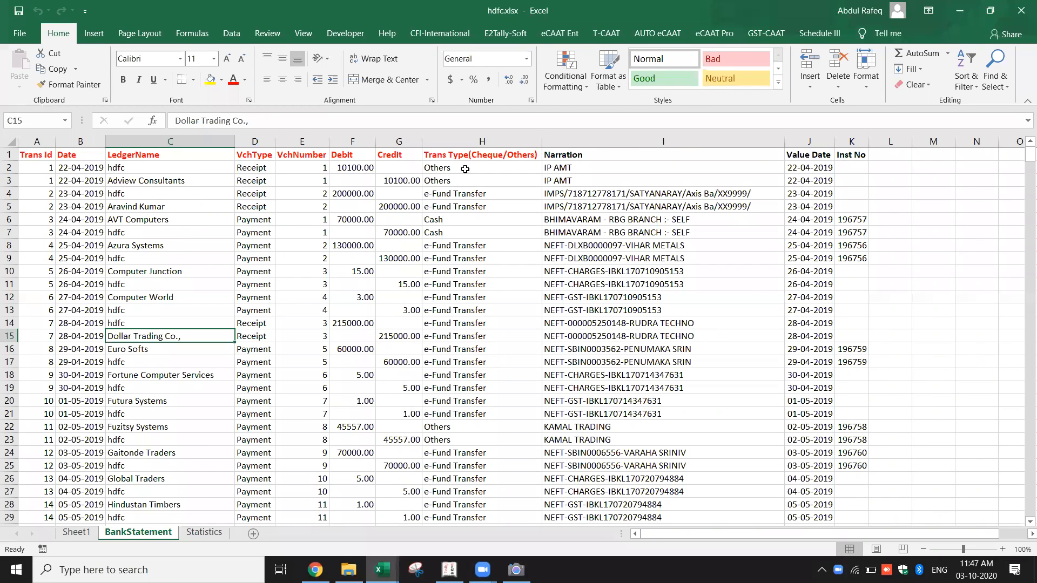
{"action": "left_click", "coordinate": [357, 168]}
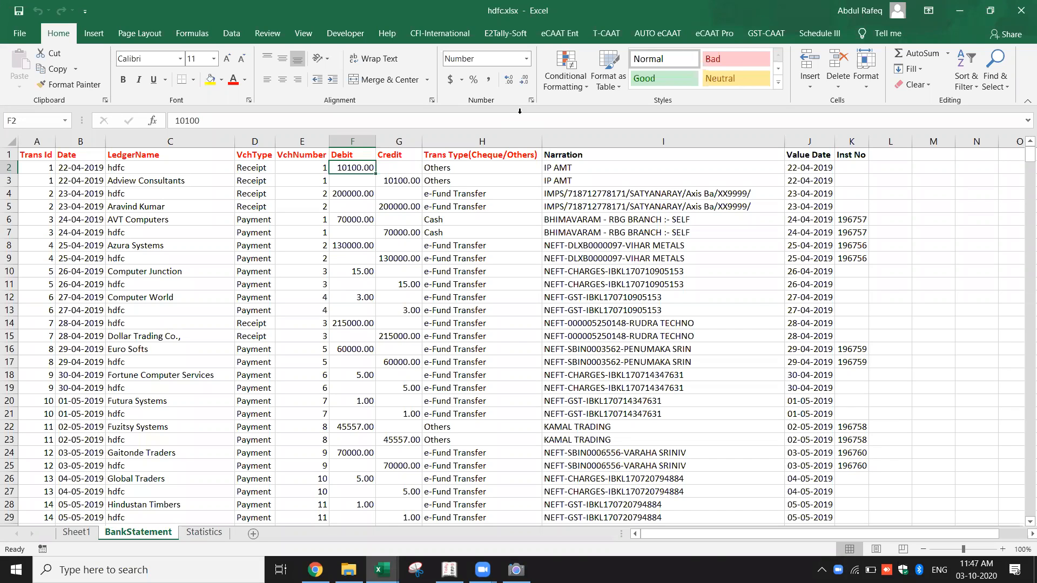
{"action": "left_click", "coordinate": [493, 237]}
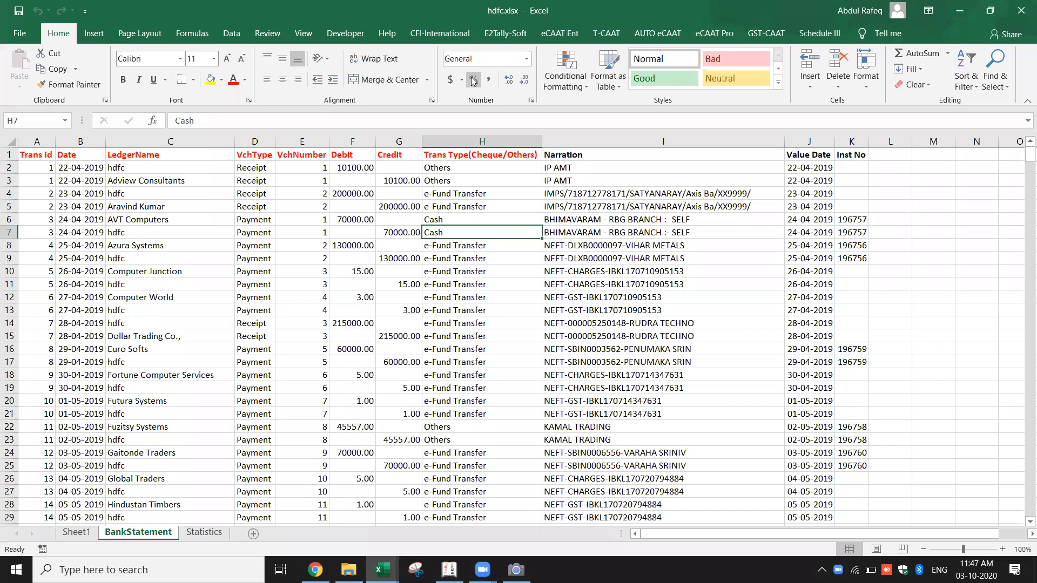
{"action": "left_click", "coordinate": [503, 33]}
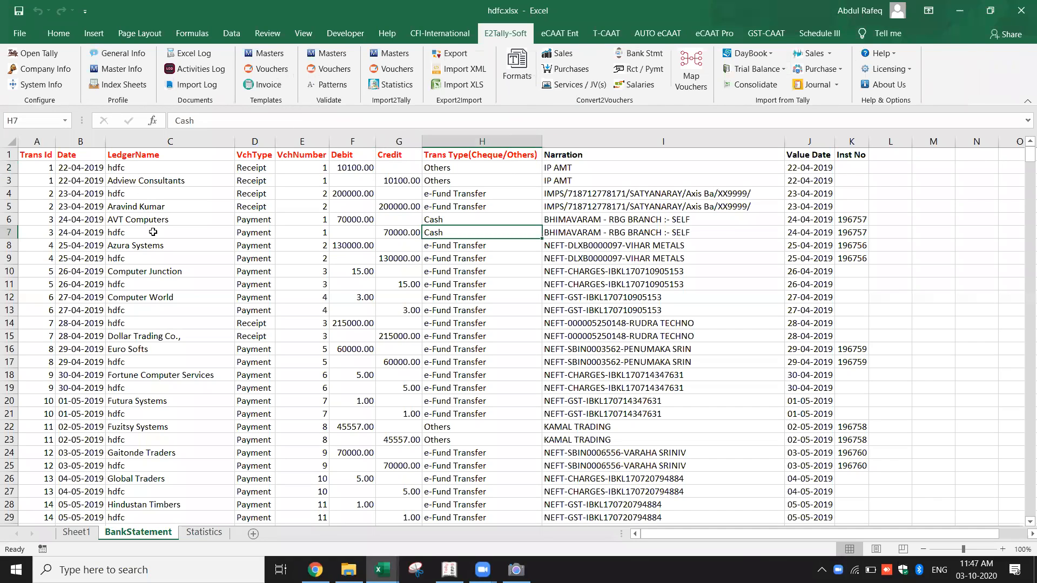
Examine the vouchers on the last rows of the BankStatement sheet, then return to the first rows and check the Narration column.
{"action": "left_click", "coordinate": [165, 285]}
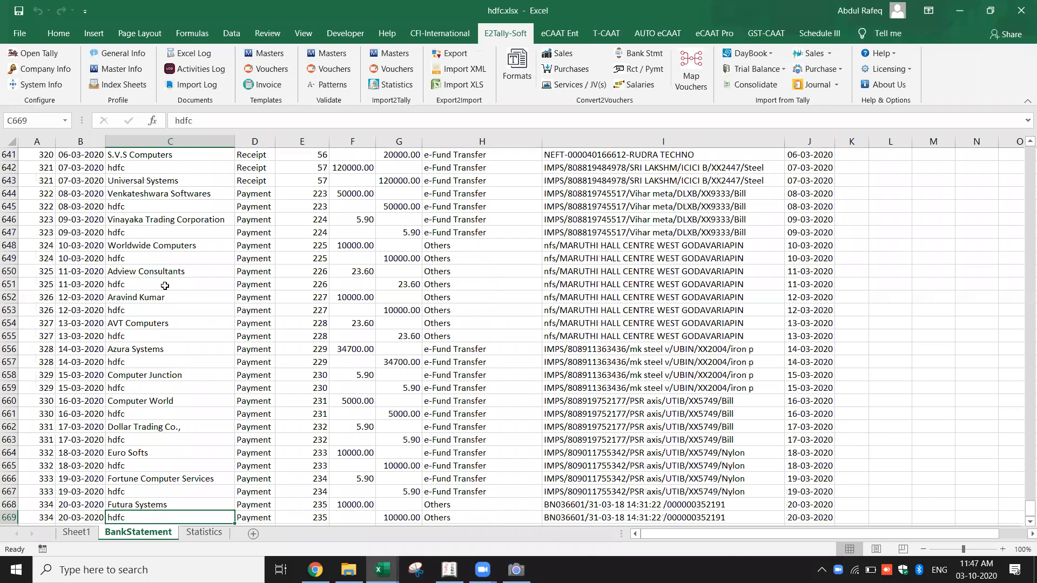
{"action": "scroll", "coordinate": [164, 285], "scroll_direction": "down", "scroll_amount": 1}
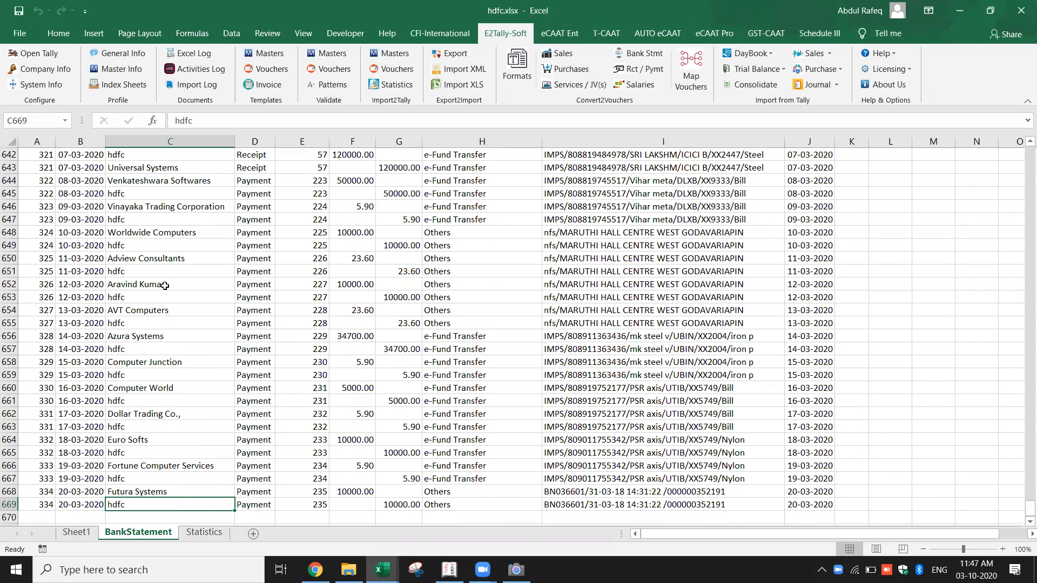
{"action": "key", "text": "Right"}
{"action": "key", "text": "Right"}
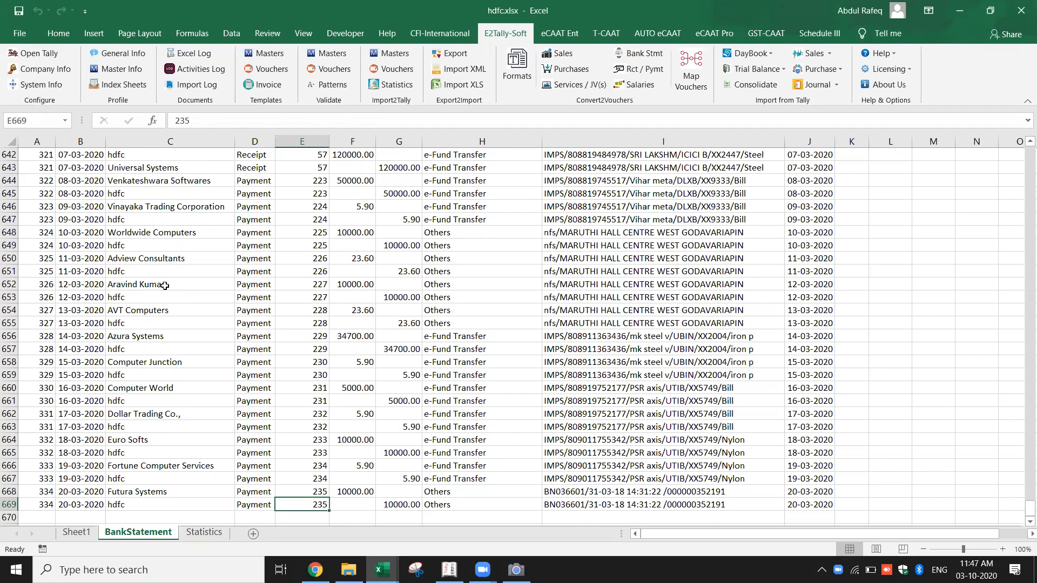
{"action": "left_click", "coordinate": [658, 257]}
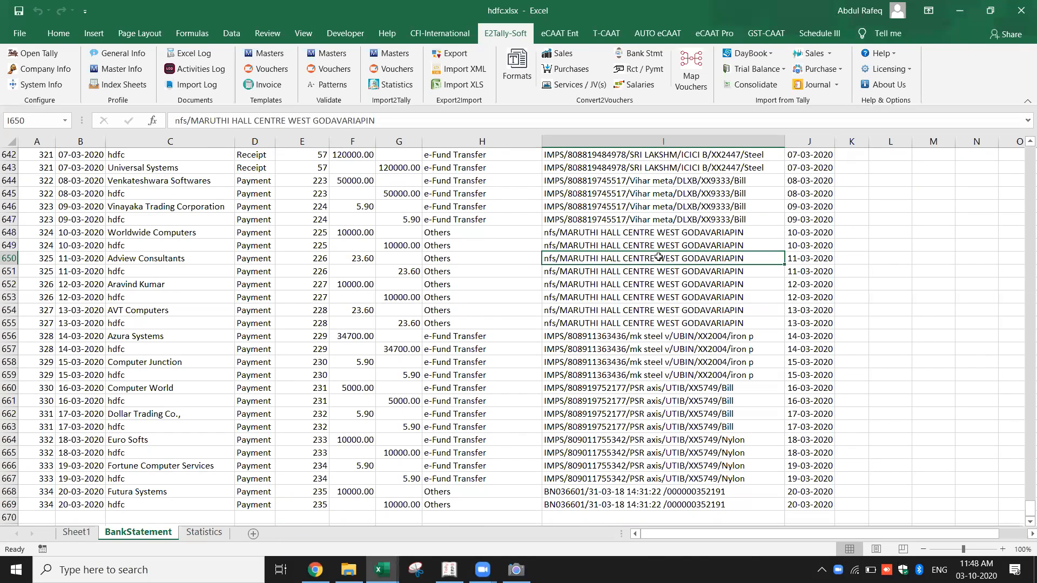
{"action": "key", "text": "ctrl+Home"}
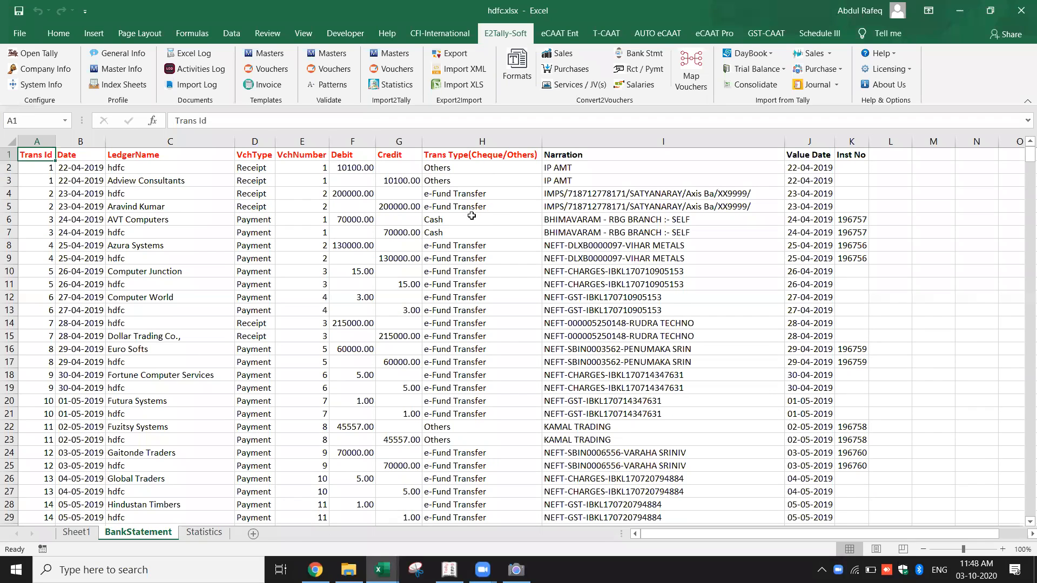
{"action": "left_click", "coordinate": [603, 219]}
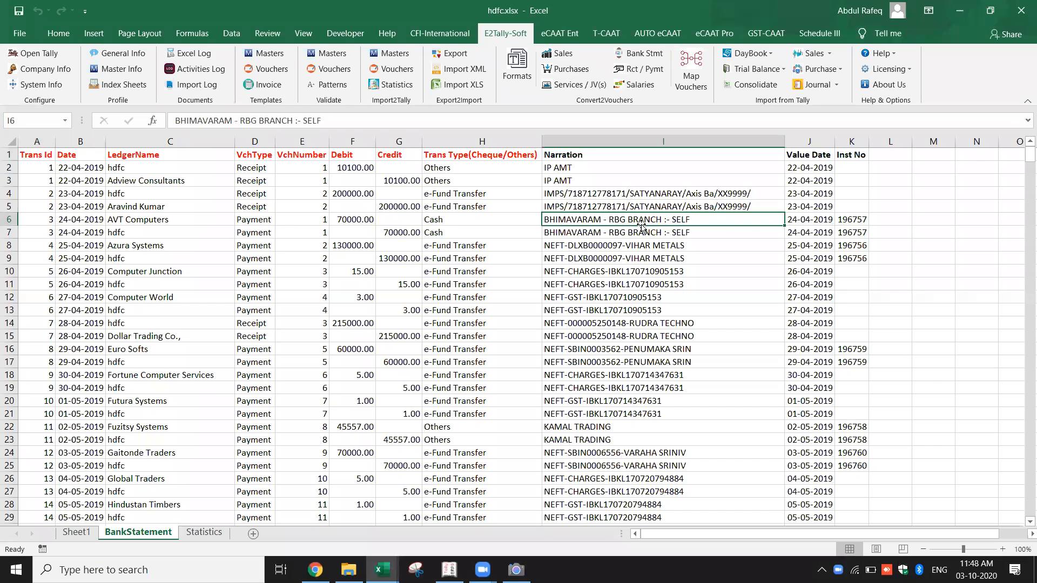
{"action": "left_click", "coordinate": [580, 152]}
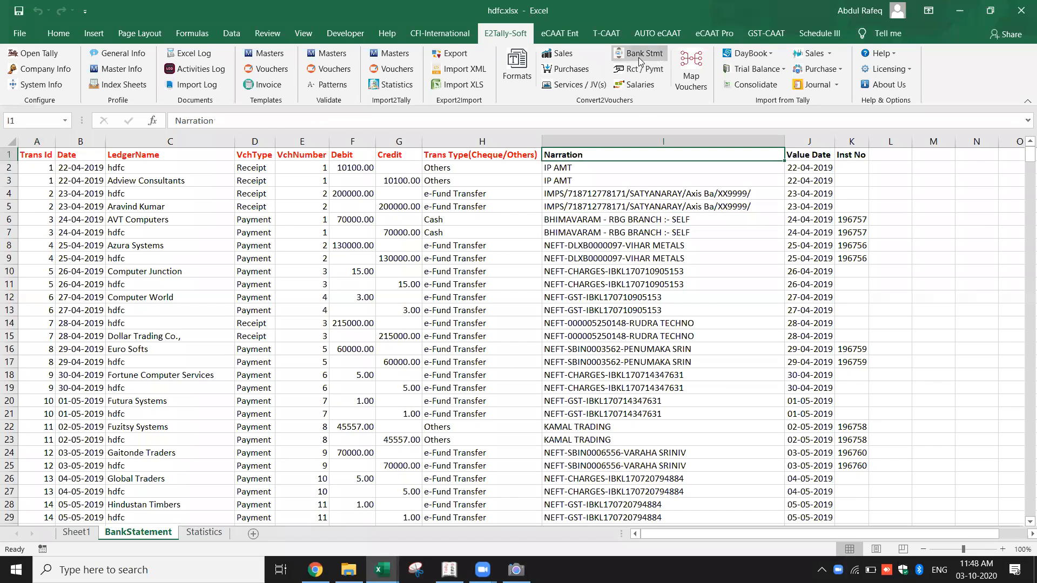
Open the fresh bank statement sample data with Debit and Credit Amount Column and show its SampleData sheet.
{"action": "left_click", "coordinate": [513, 70]}
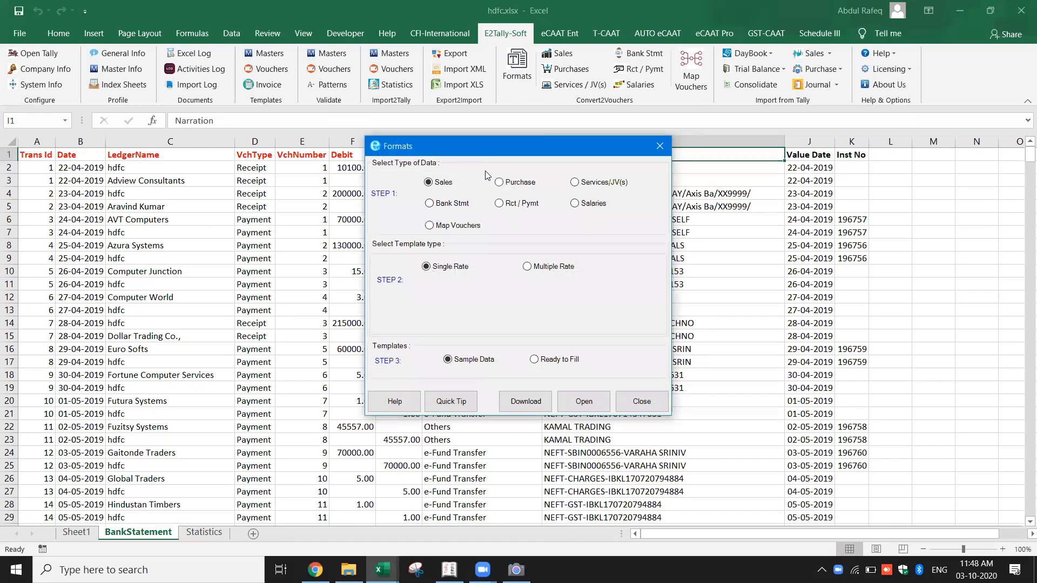
{"action": "left_click", "coordinate": [444, 205]}
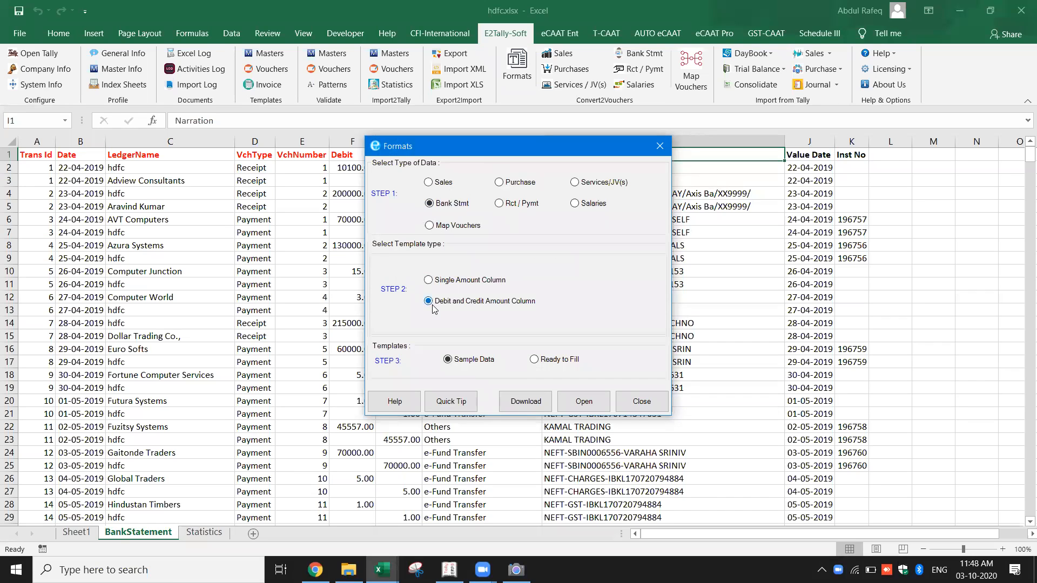
{"action": "left_click", "coordinate": [588, 407]}
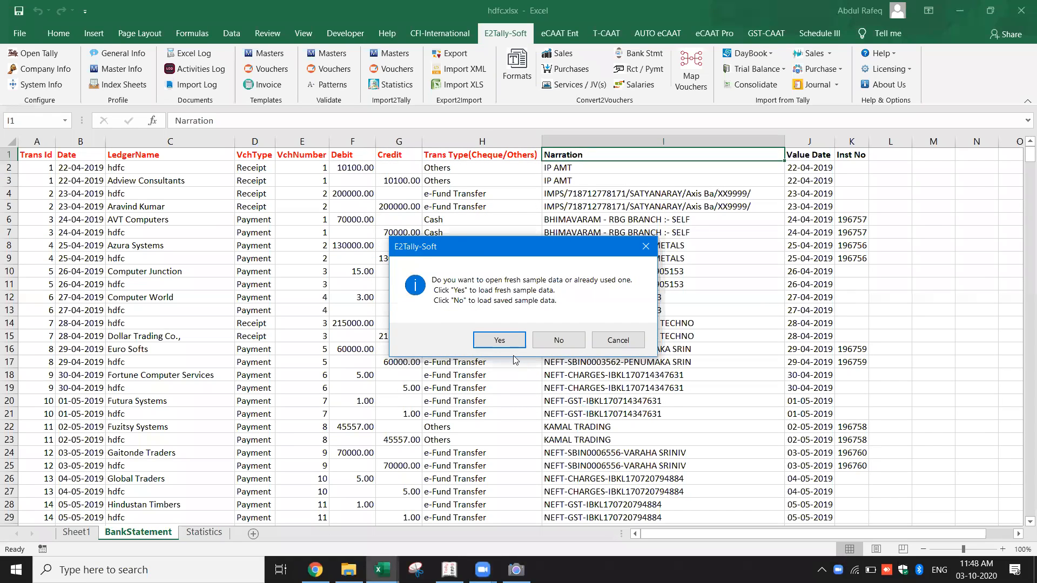
{"action": "left_click", "coordinate": [499, 340]}
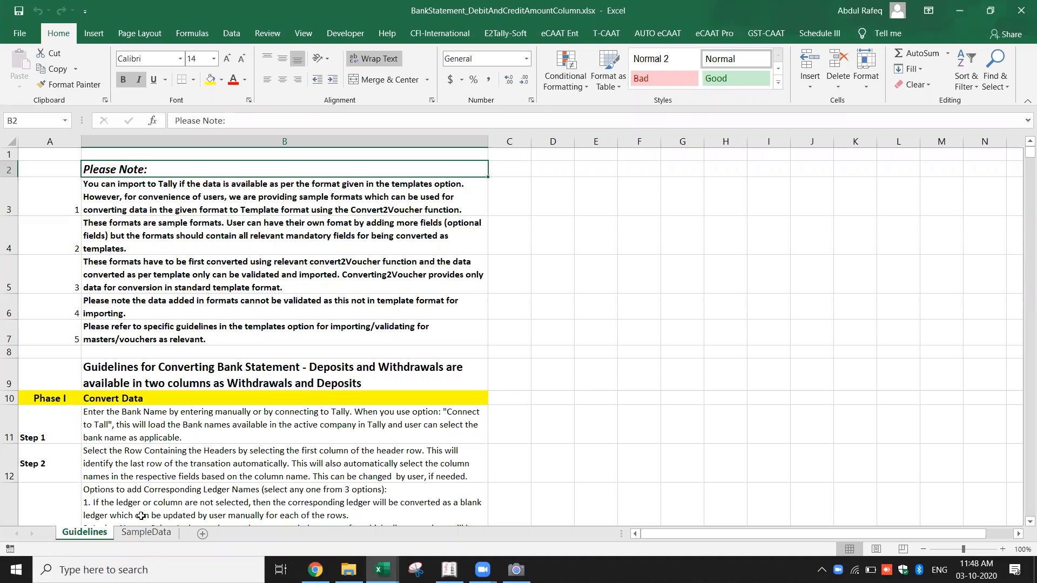
{"action": "left_click", "coordinate": [146, 534]}
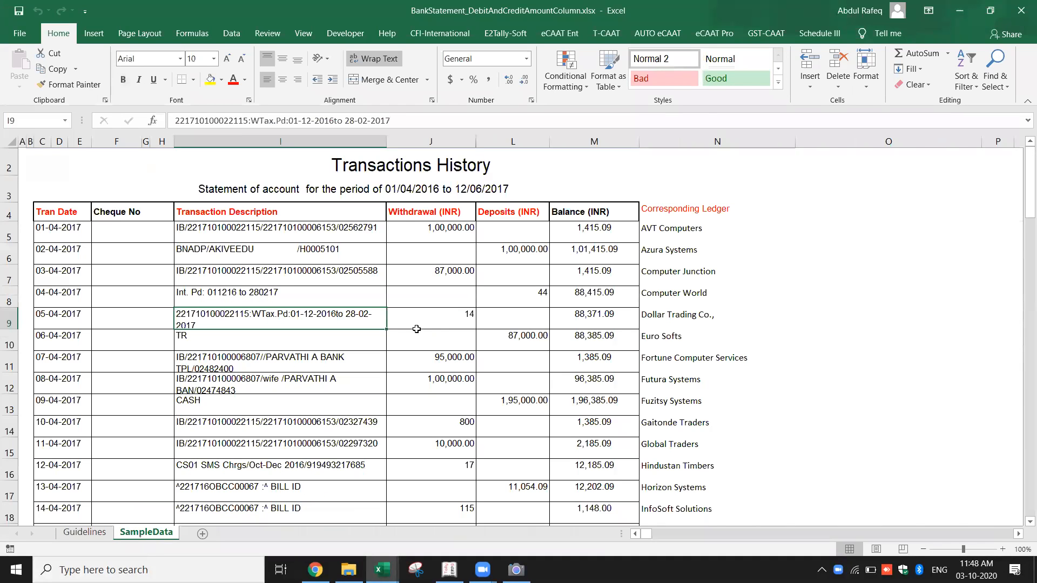
Examine the Withdrawal, Deposits, Transaction Description and Balance columns of the sample statement.
{"action": "left_click", "coordinate": [408, 210]}
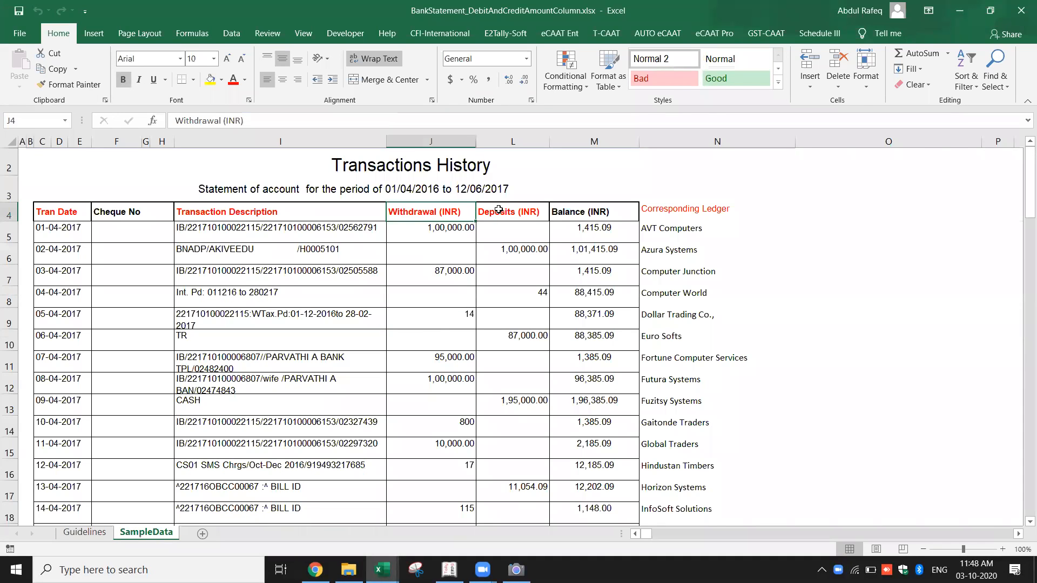
{"action": "left_click", "coordinate": [498, 210]}
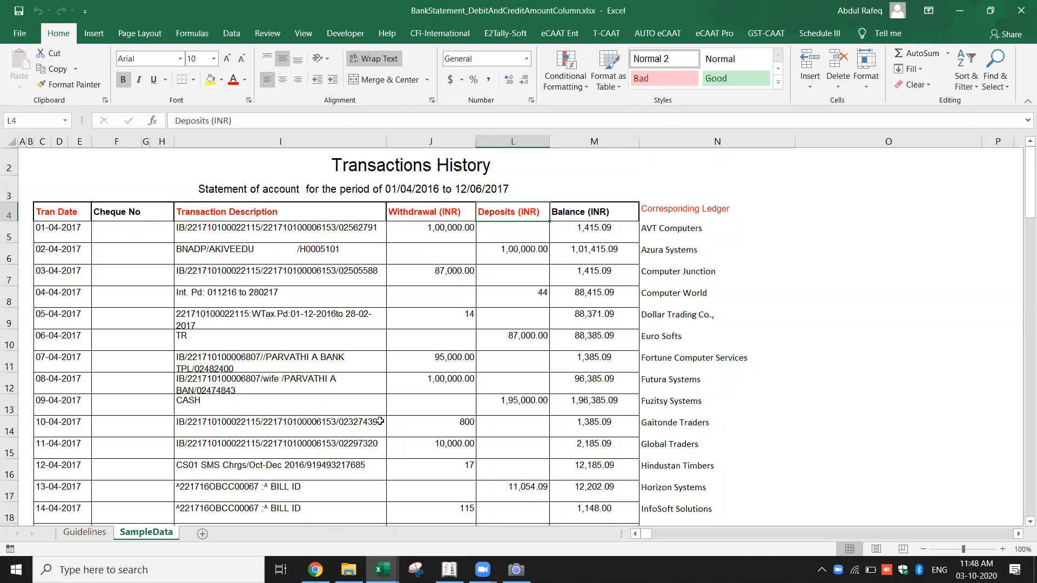
{"action": "left_click", "coordinate": [356, 370]}
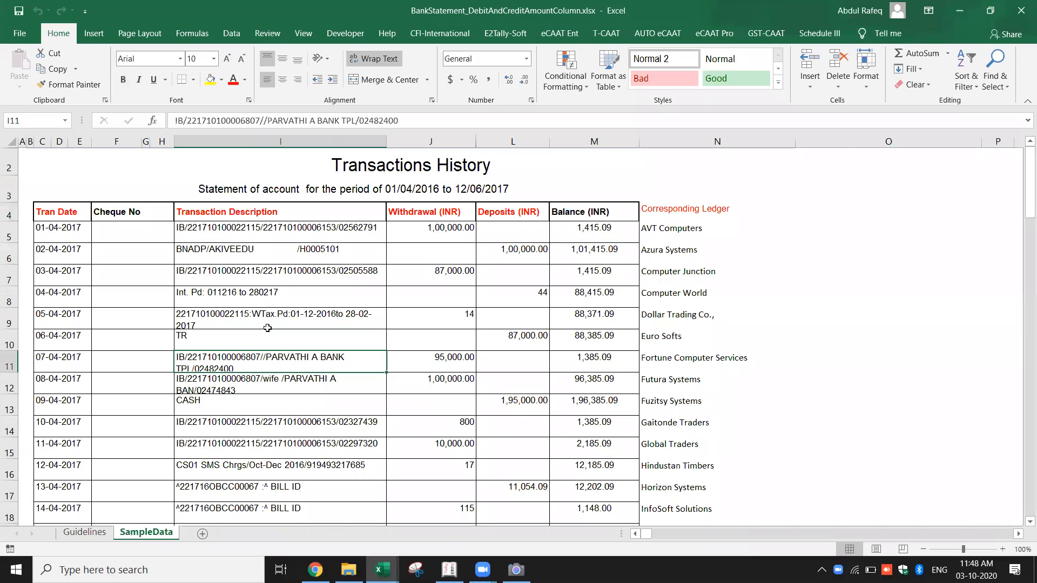
{"action": "left_click", "coordinate": [269, 211]}
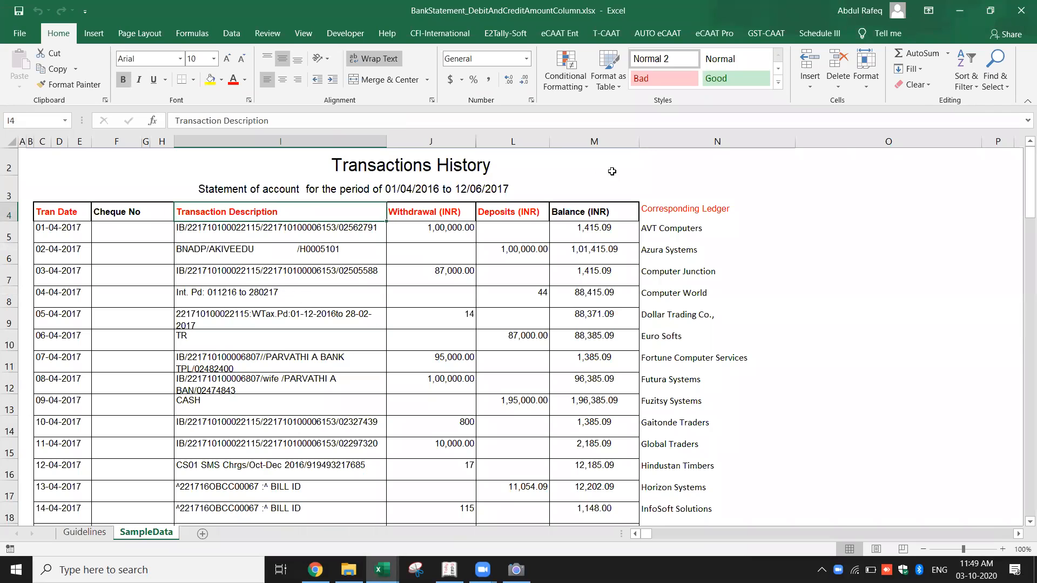
{"action": "left_click", "coordinate": [594, 232]}
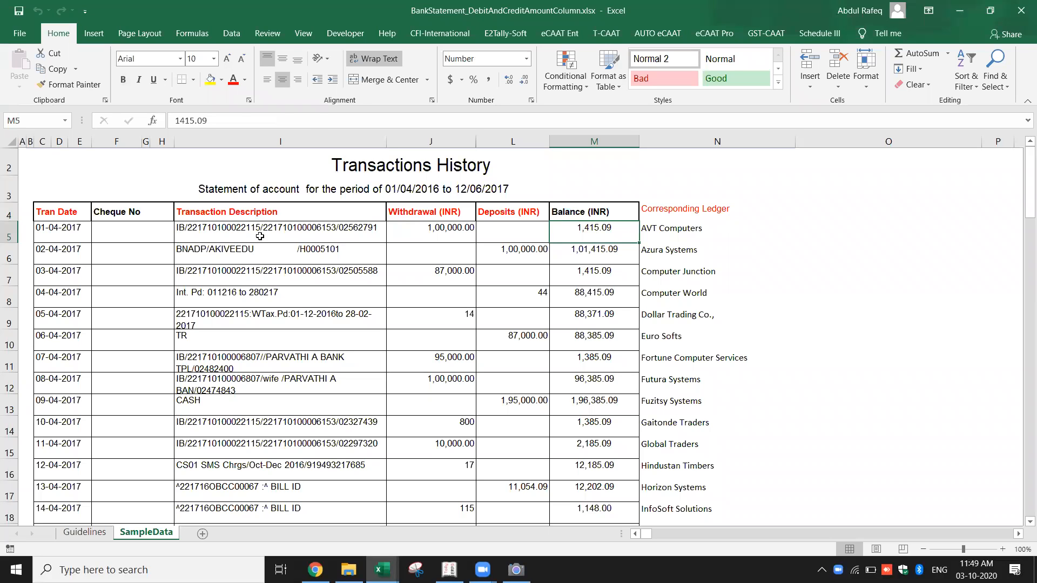
{"action": "left_click", "coordinate": [473, 158]}
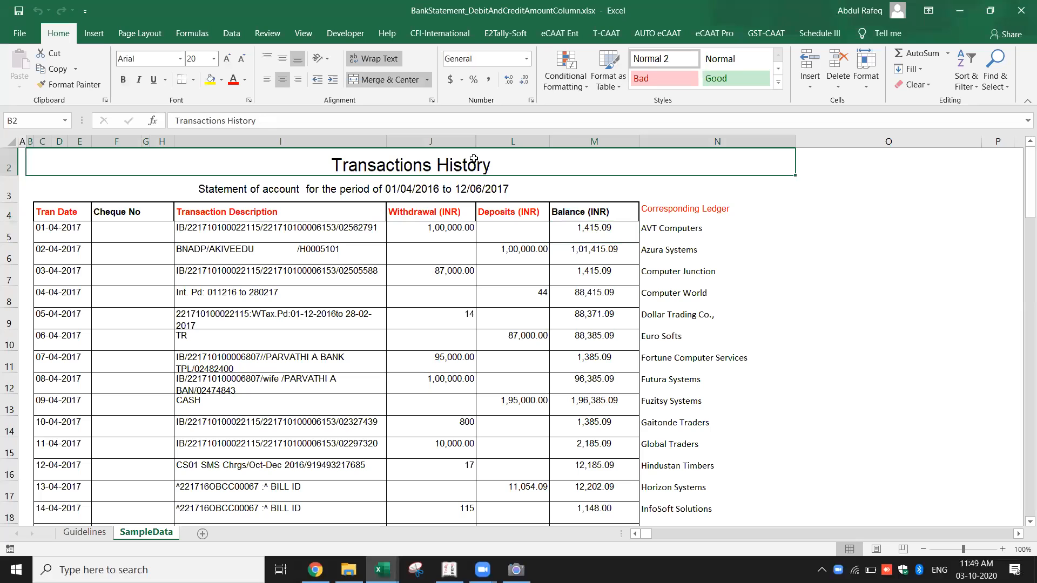
Start the bank statement conversion for the current worksheet with bank name icici and column heading C4, the Tran Date header.
{"action": "left_click", "coordinate": [503, 34]}
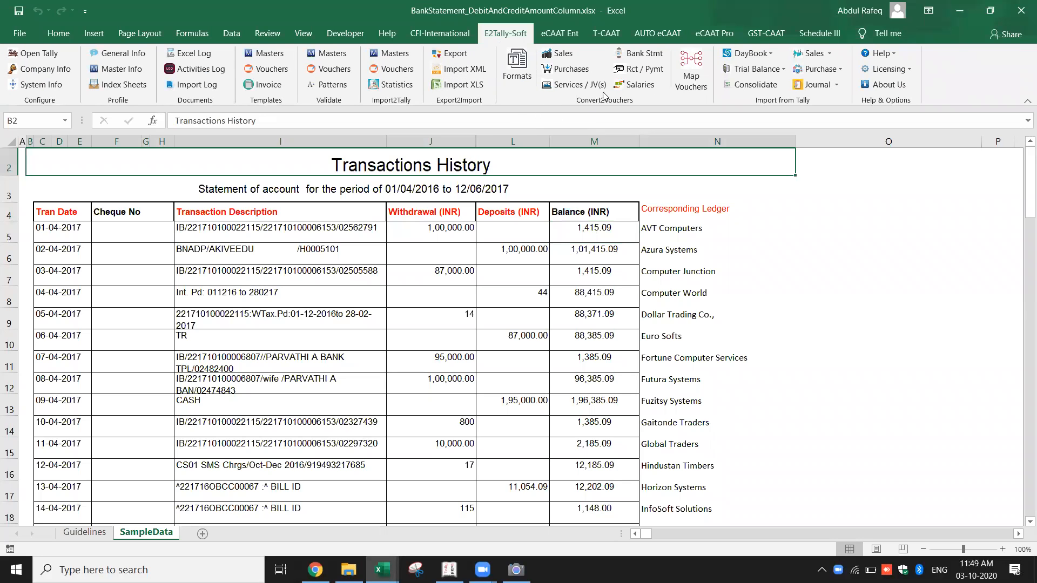
{"action": "left_click", "coordinate": [653, 51]}
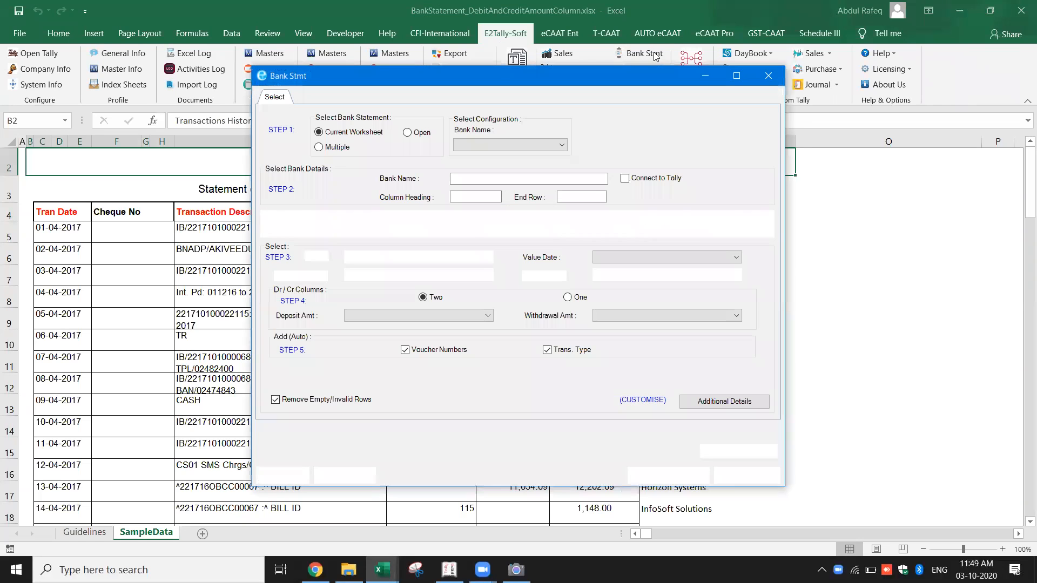
{"action": "left_click", "coordinate": [575, 180]}
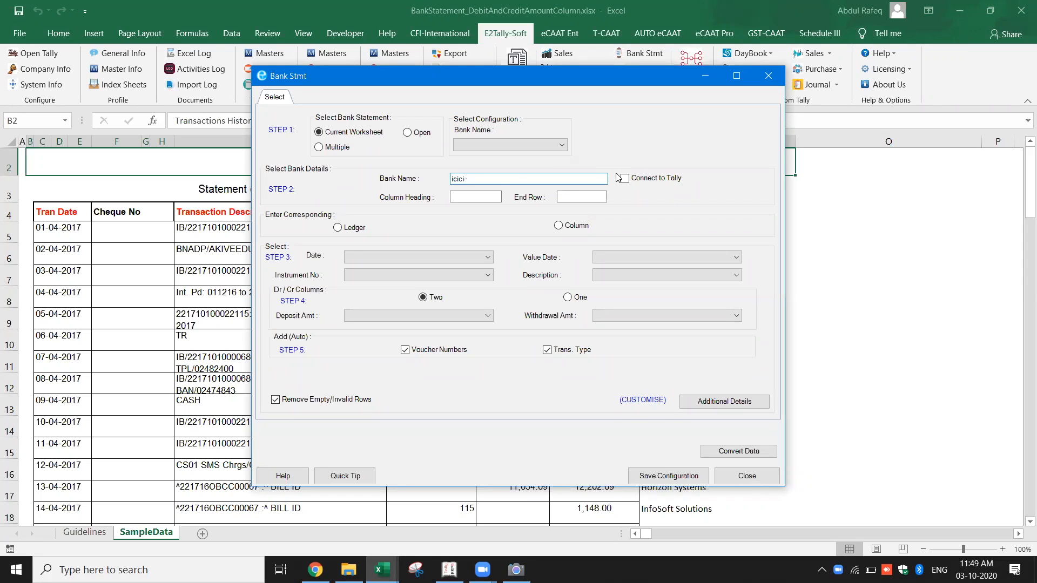
{"action": "left_click", "coordinate": [486, 197]}
{"action": "left_click", "coordinate": [60, 212]}
{"action": "left_click", "coordinate": [448, 263]}
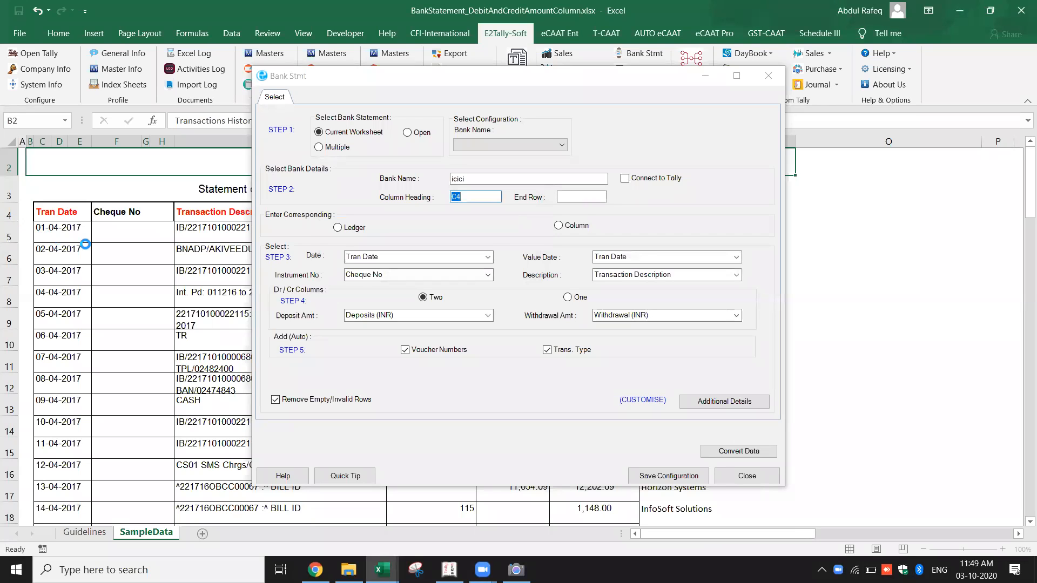
Set the end row to the last transaction in the Tran Date column, C77.
{"action": "left_click", "coordinate": [573, 197]}
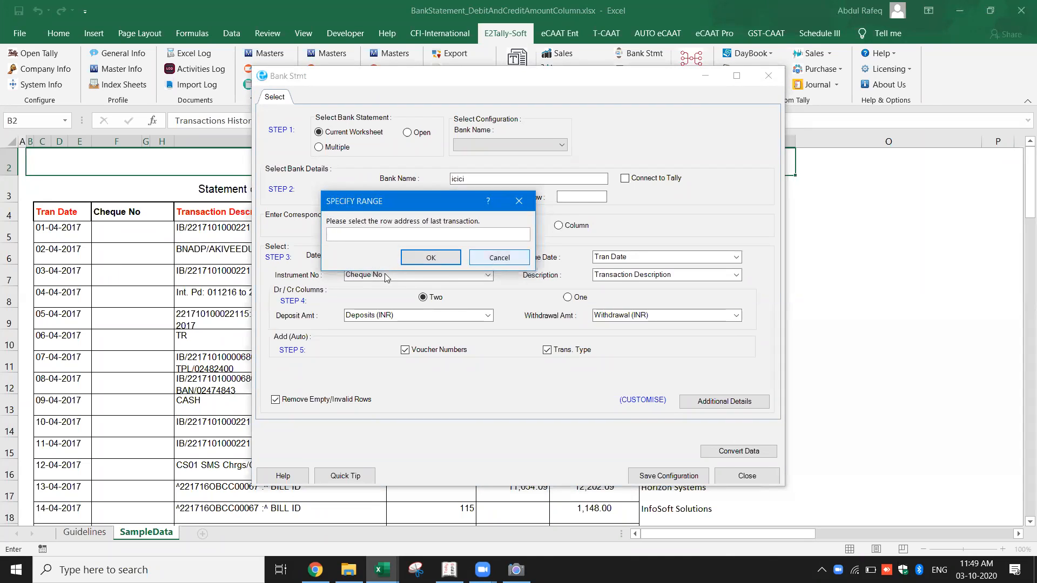
{"action": "left_click", "coordinate": [65, 376]}
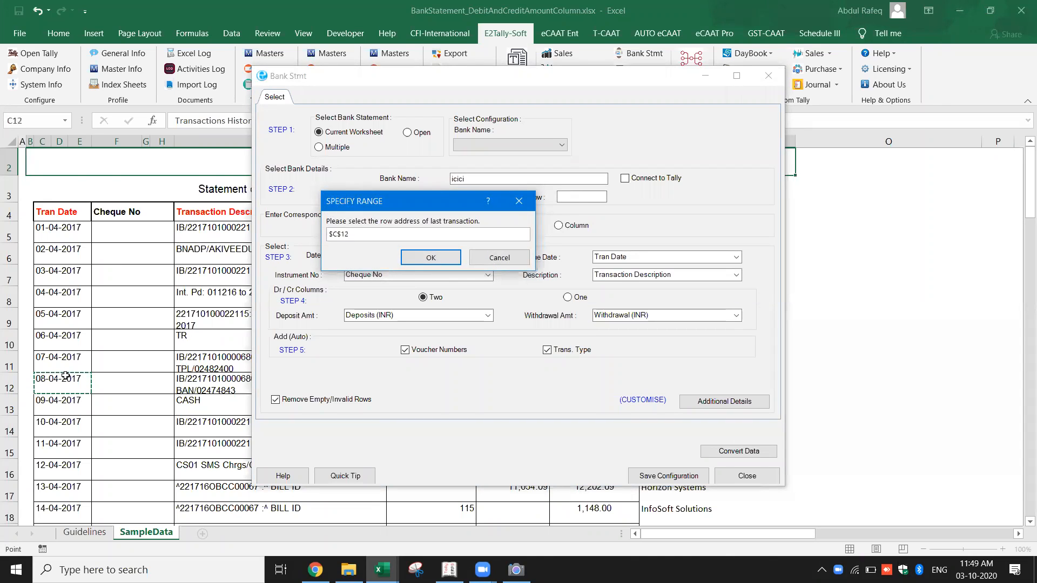
{"action": "key", "text": "ctrl+Down"}
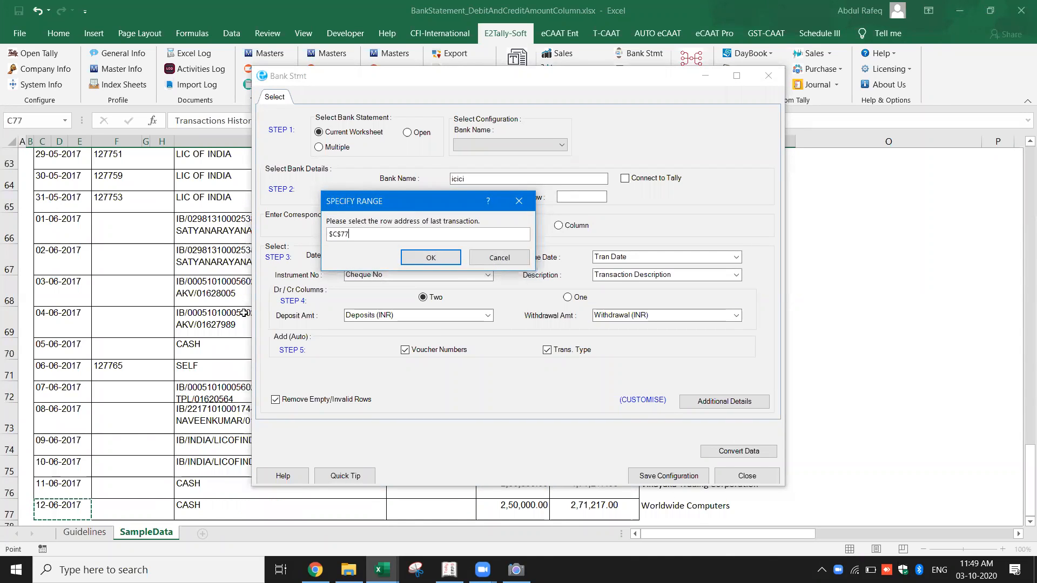
{"action": "left_click", "coordinate": [430, 257]}
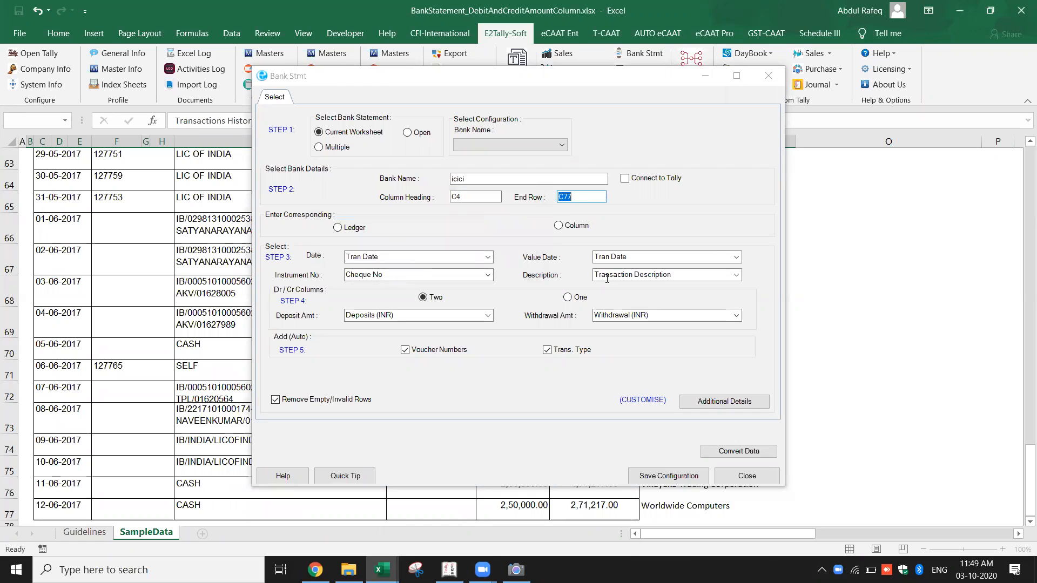
Take the corresponding ledger names from the Corresponding Ledger column of the statement.
{"action": "left_click", "coordinate": [563, 228]}
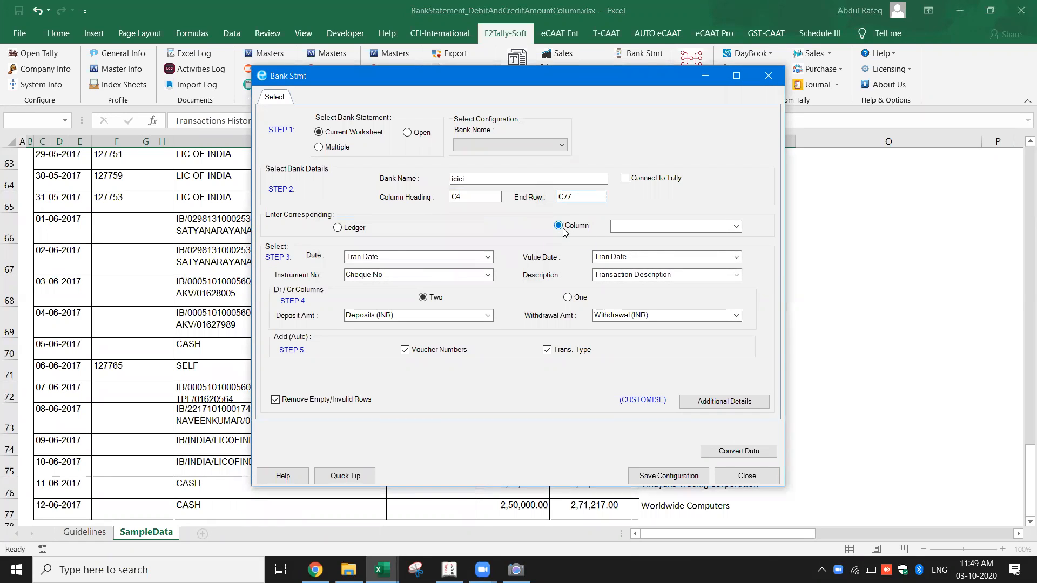
{"action": "left_click", "coordinate": [740, 226]}
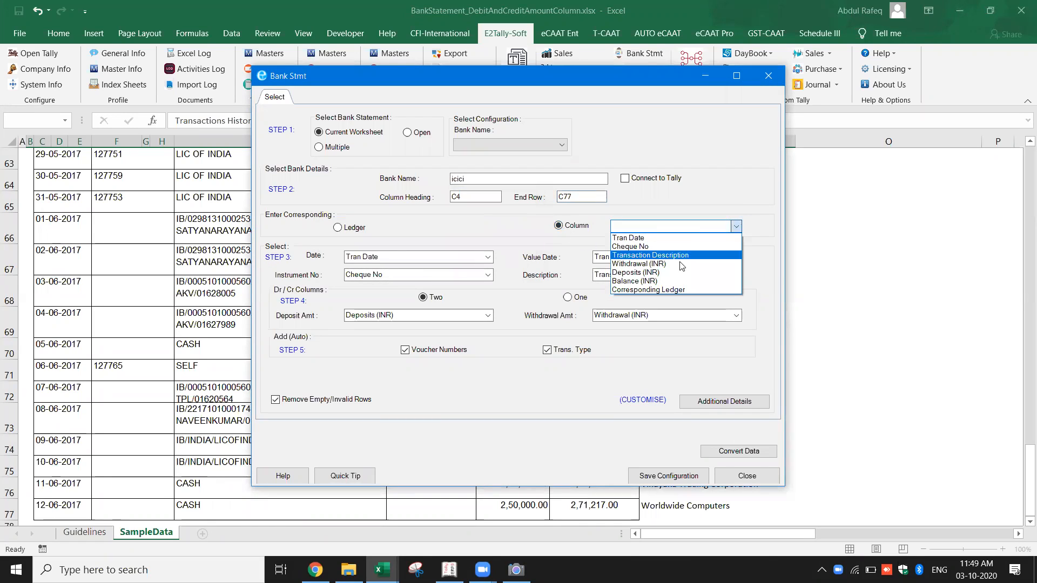
{"action": "left_click", "coordinate": [666, 291]}
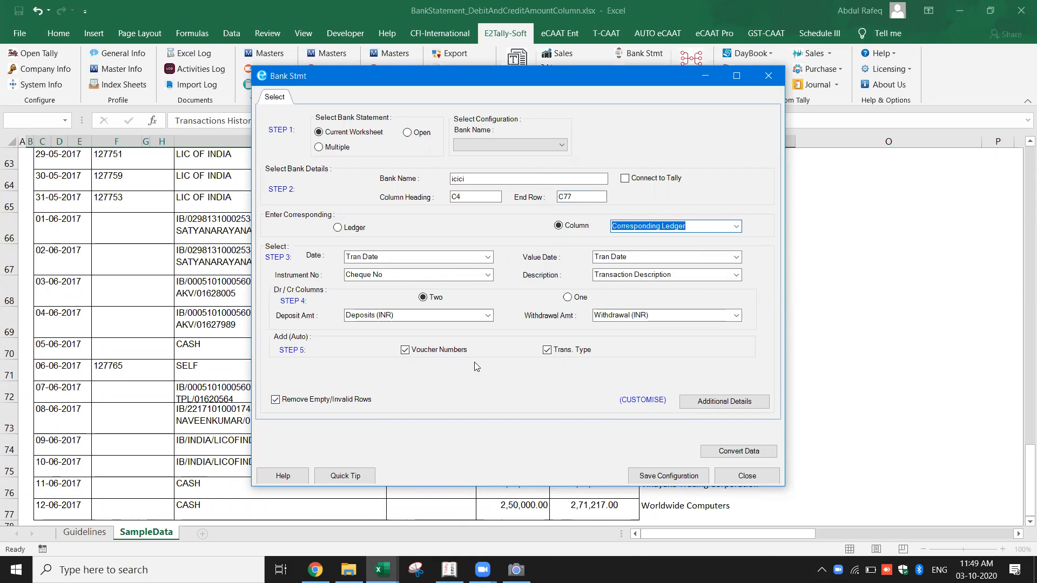
Convert the statement data, then review its statistics and filled-in rows in a maximized window.
{"action": "left_click", "coordinate": [720, 455]}
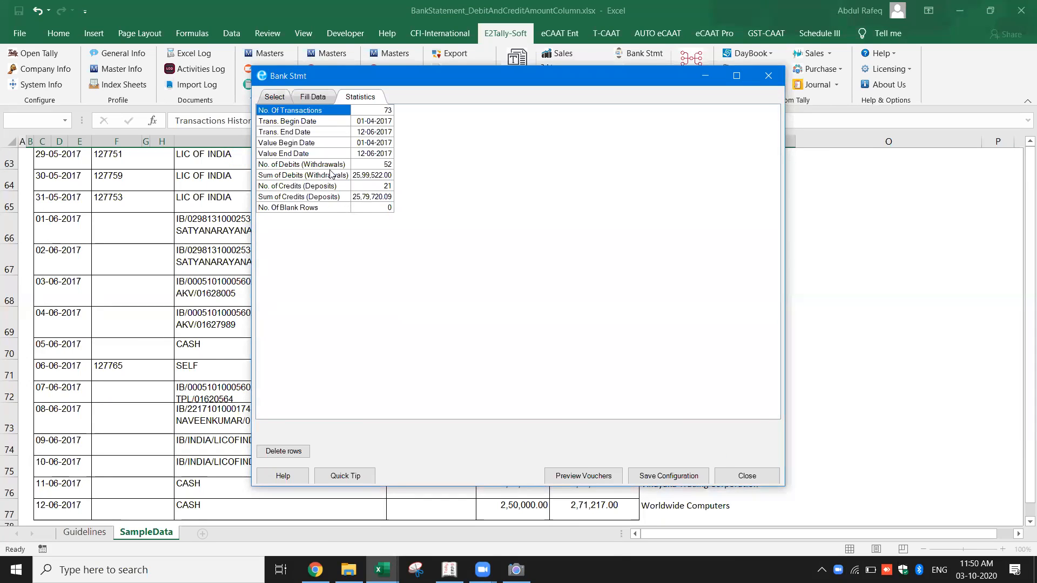
{"action": "left_click", "coordinate": [320, 166]}
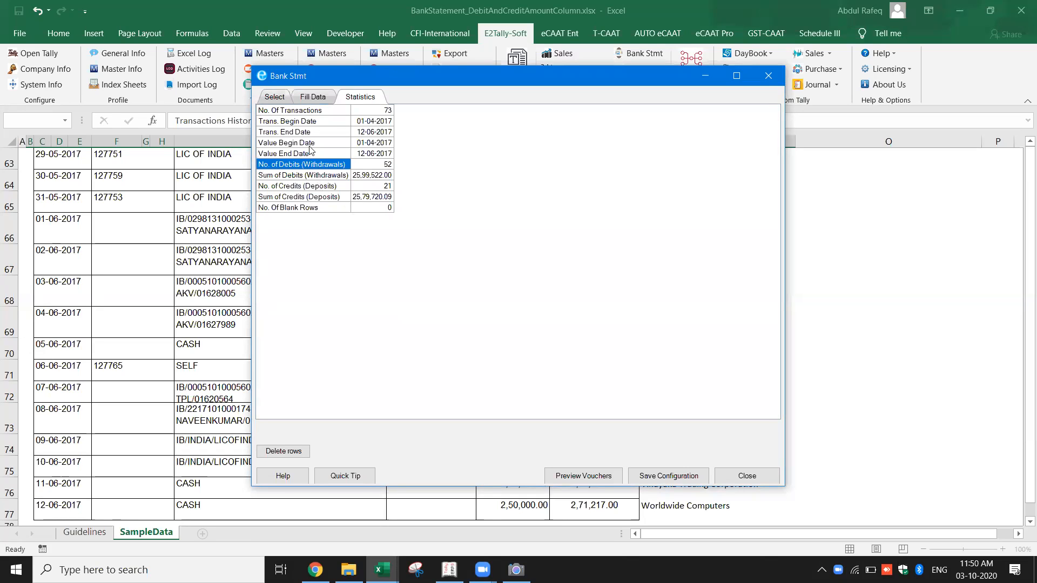
{"action": "left_click", "coordinate": [304, 102]}
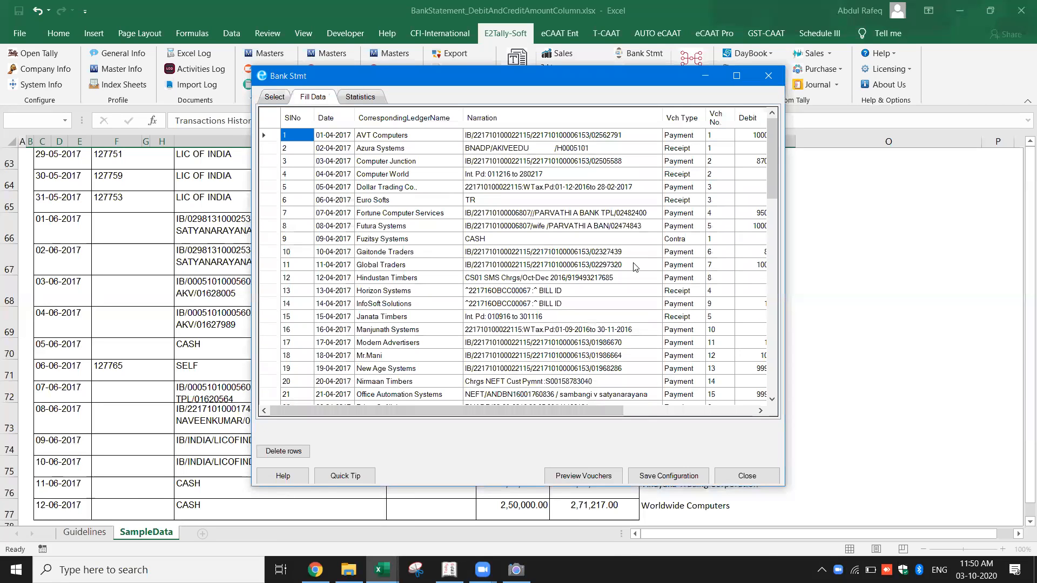
{"action": "left_click", "coordinate": [736, 77]}
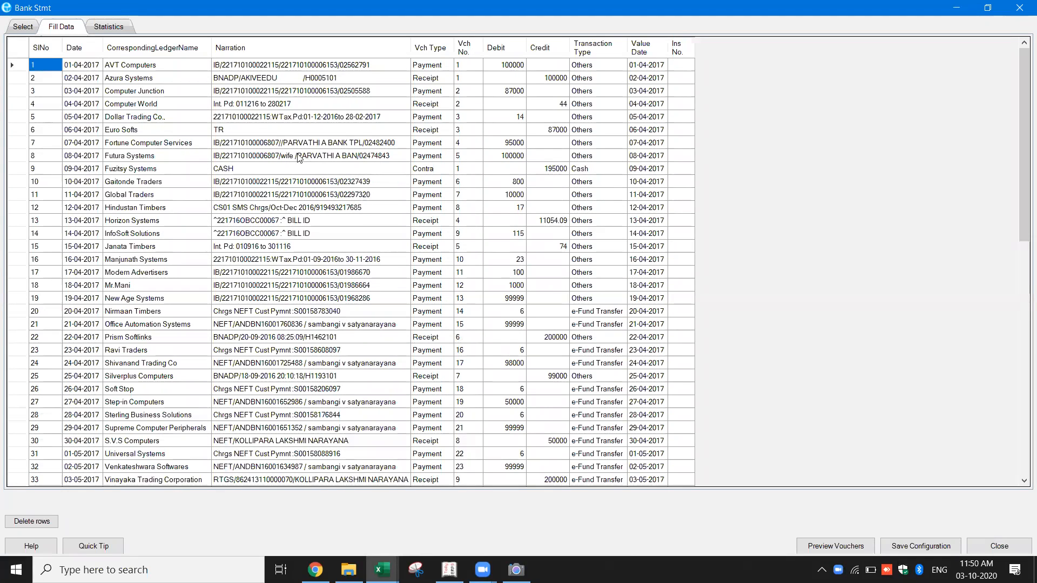
Preview the icici vouchers in a maximized window, then close the preview without saving the data.
{"action": "left_click", "coordinate": [834, 546]}
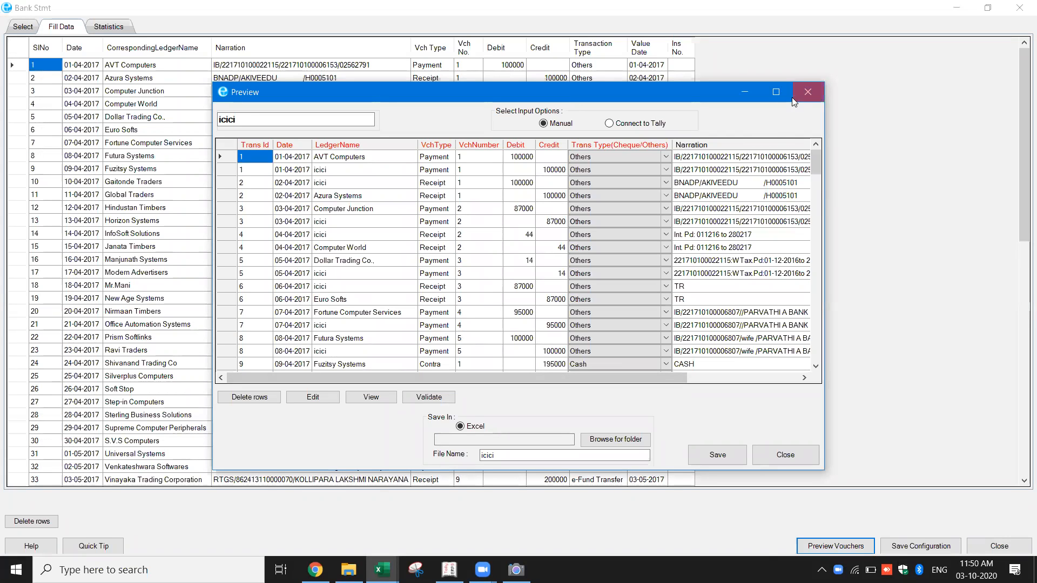
{"action": "left_click", "coordinate": [776, 92]}
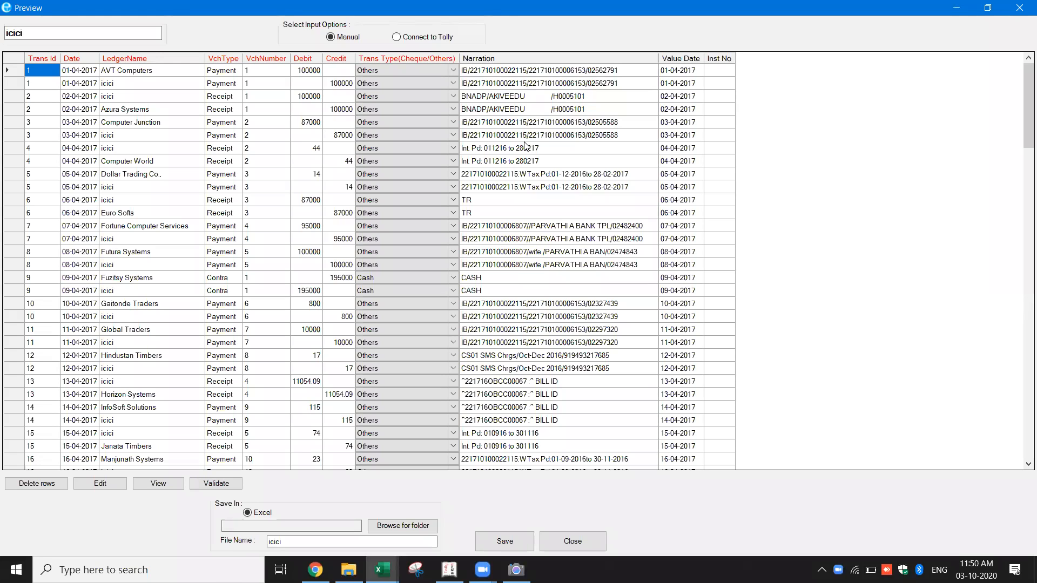
{"action": "left_click", "coordinate": [391, 106]}
{"action": "left_click", "coordinate": [558, 542]}
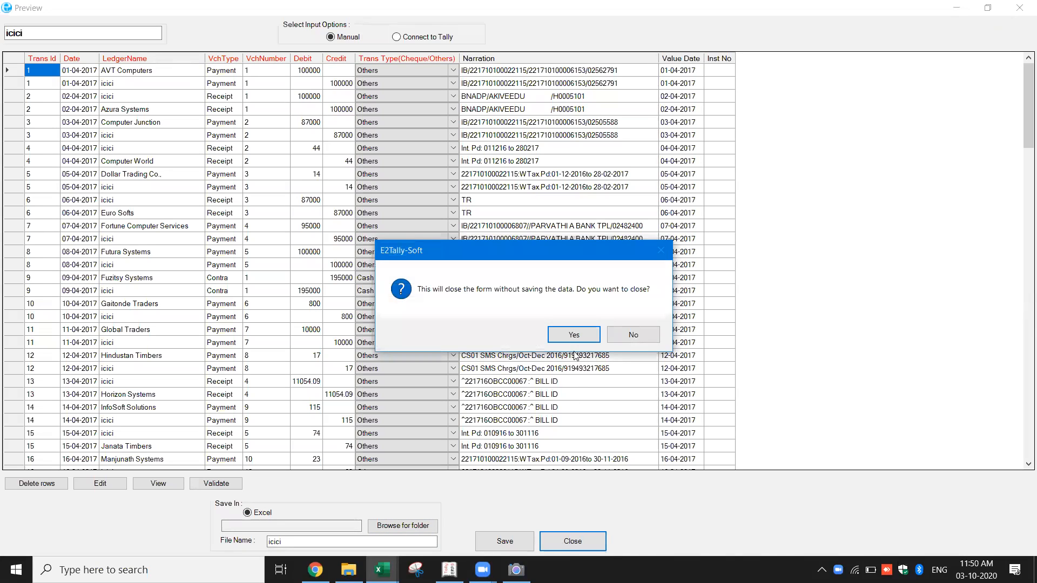
{"action": "left_click", "coordinate": [556, 335]}
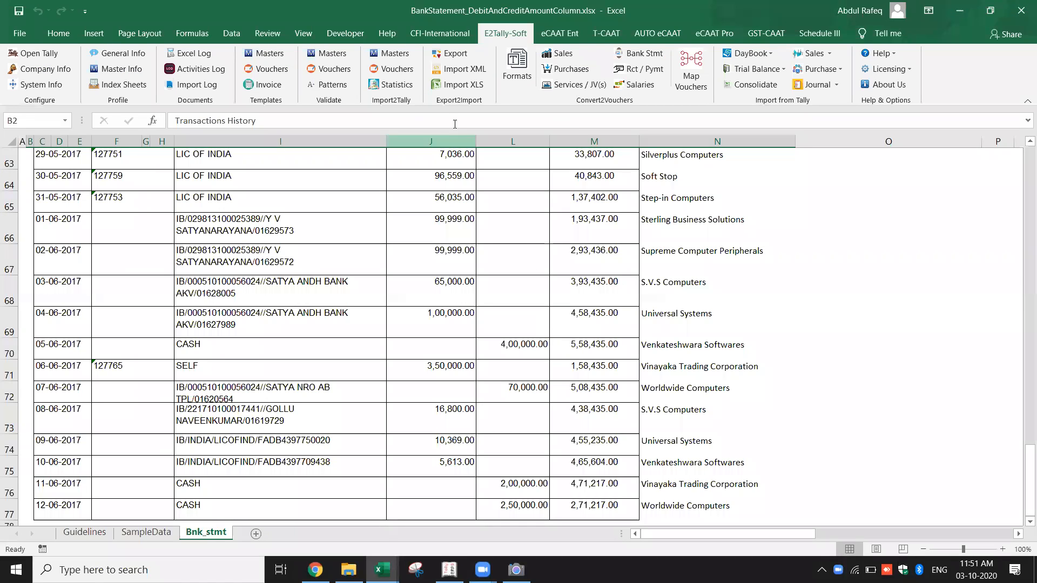
Open the fresh Sales sample data for the Single Rate template type, after viewing the Multiple Rate options.
{"action": "left_click", "coordinate": [530, 73]}
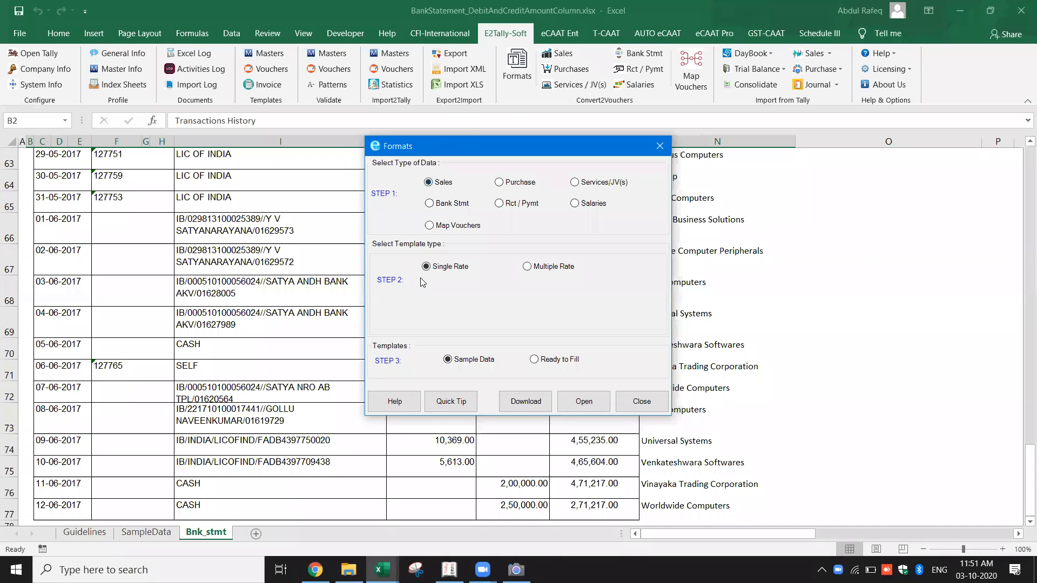
{"action": "left_click", "coordinate": [527, 268]}
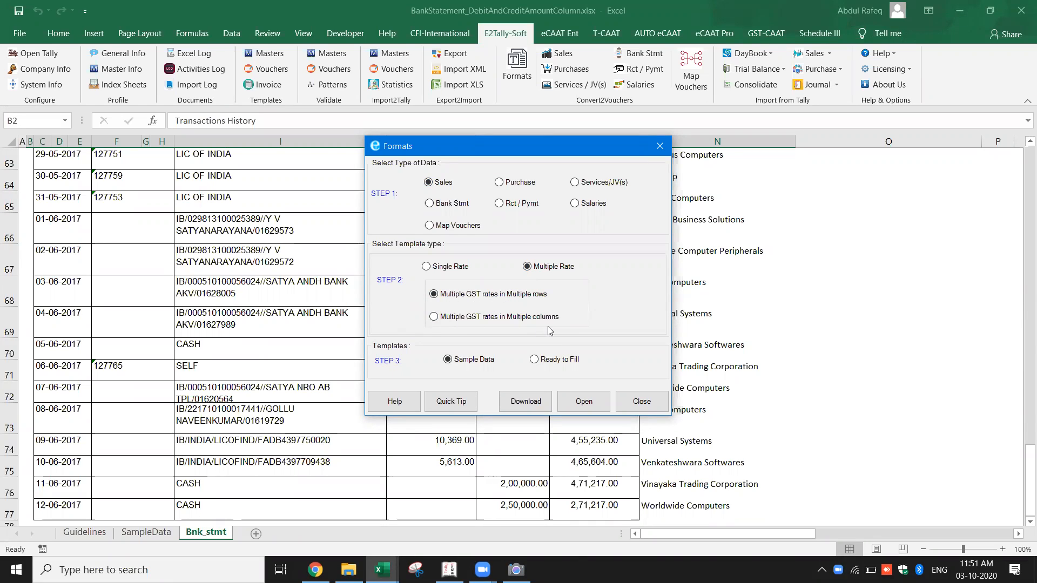
{"action": "left_click", "coordinate": [434, 271]}
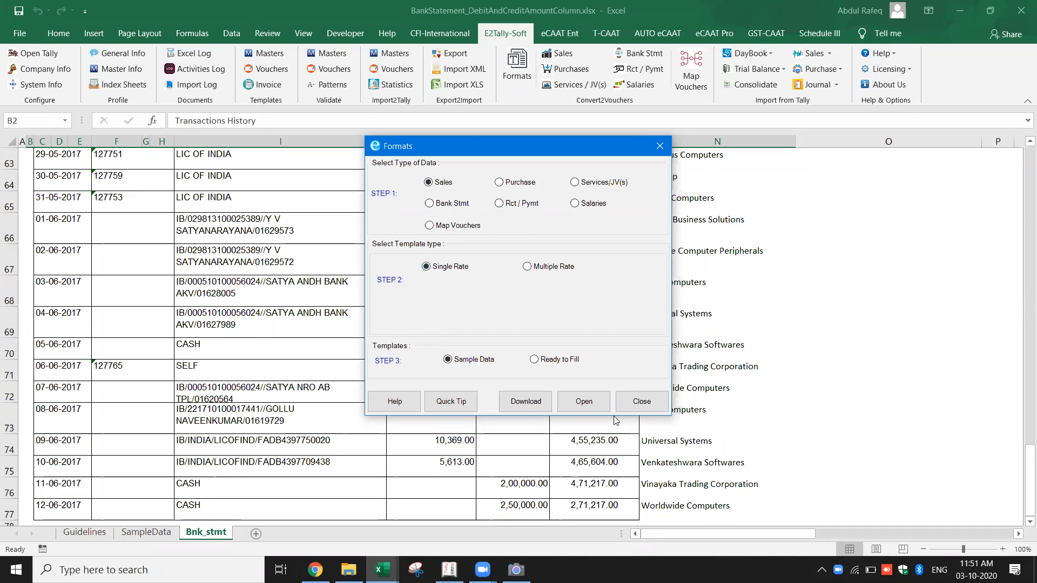
{"action": "left_click", "coordinate": [587, 403]}
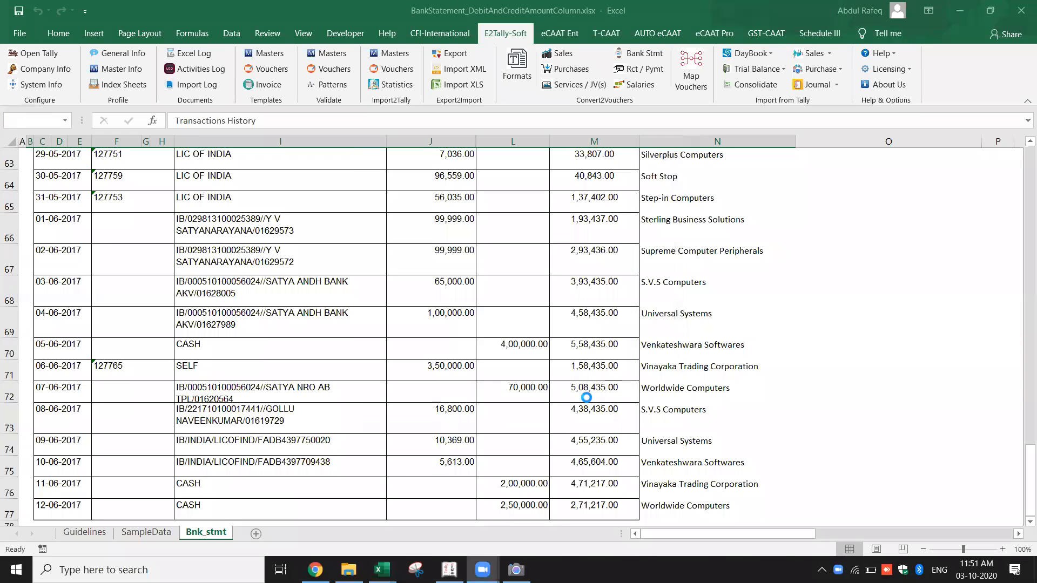
{"action": "left_click", "coordinate": [501, 342]}
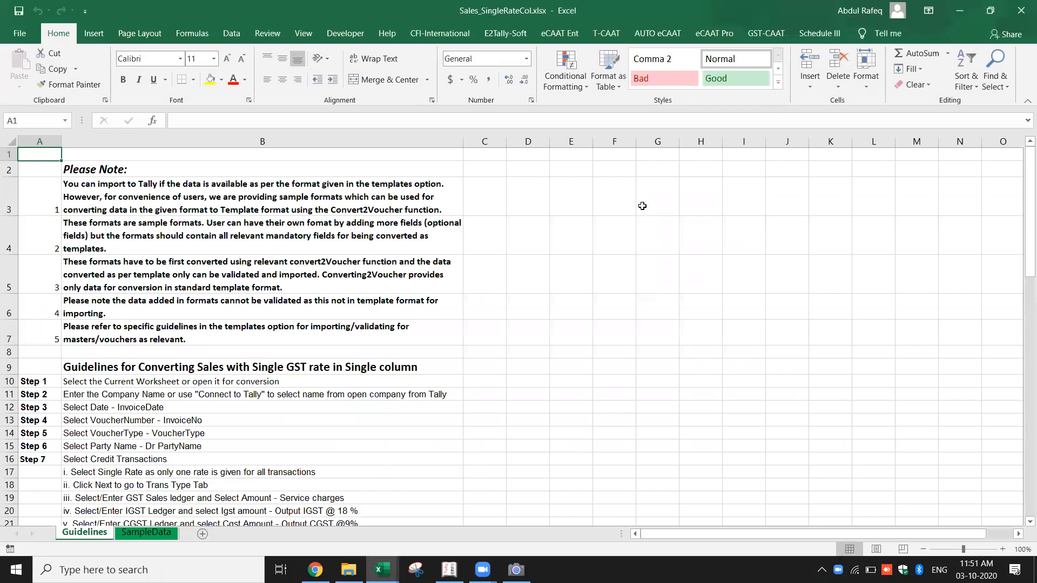
Open the SampleData sheet and examine its column headings from Dr PartyName through the invoice, service charge and GST output columns to DrAmount.
{"action": "left_click", "coordinate": [148, 533]}
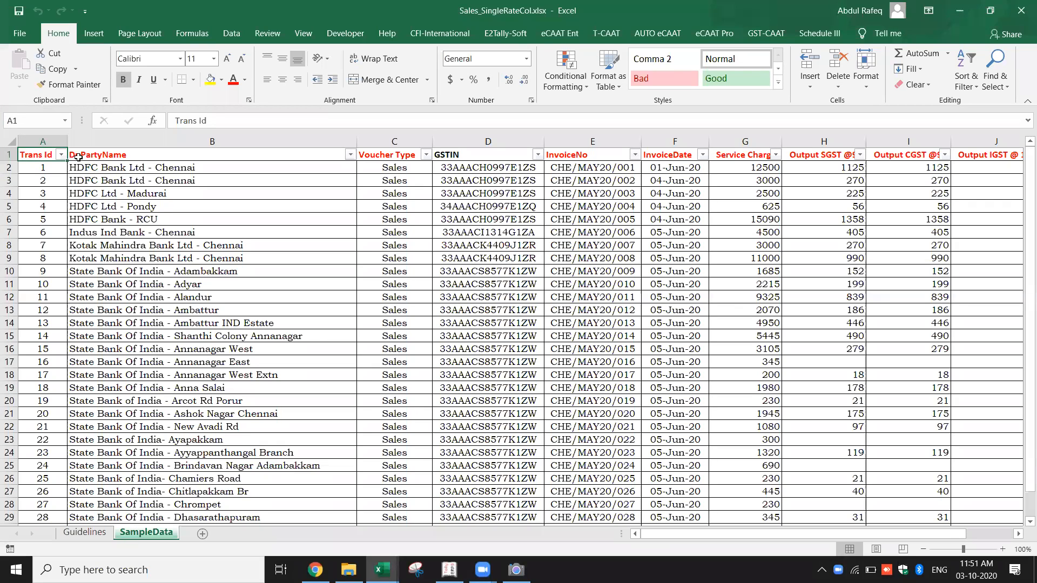
{"action": "left_click", "coordinate": [106, 154]}
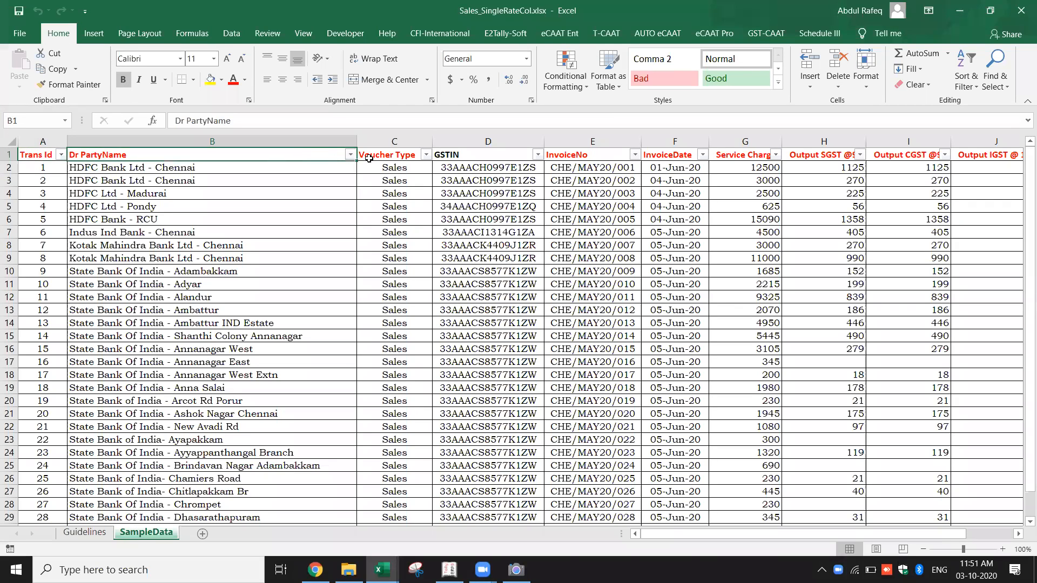
{"action": "left_click", "coordinate": [370, 159]}
{"action": "key", "text": "Right"}
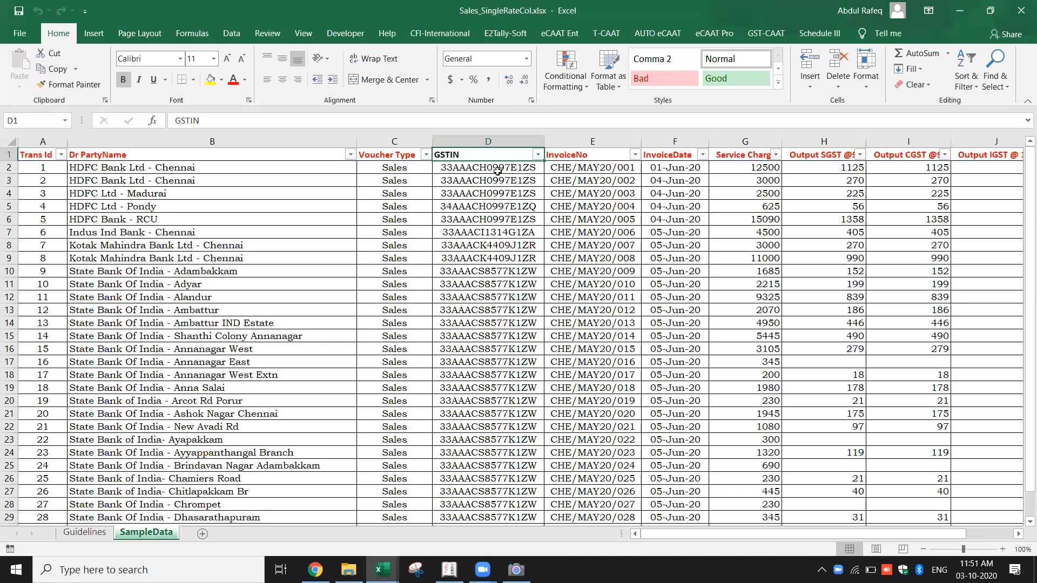
{"action": "key", "text": "Right"}
{"action": "key", "text": "Right"}
{"action": "key", "text": "Right"}
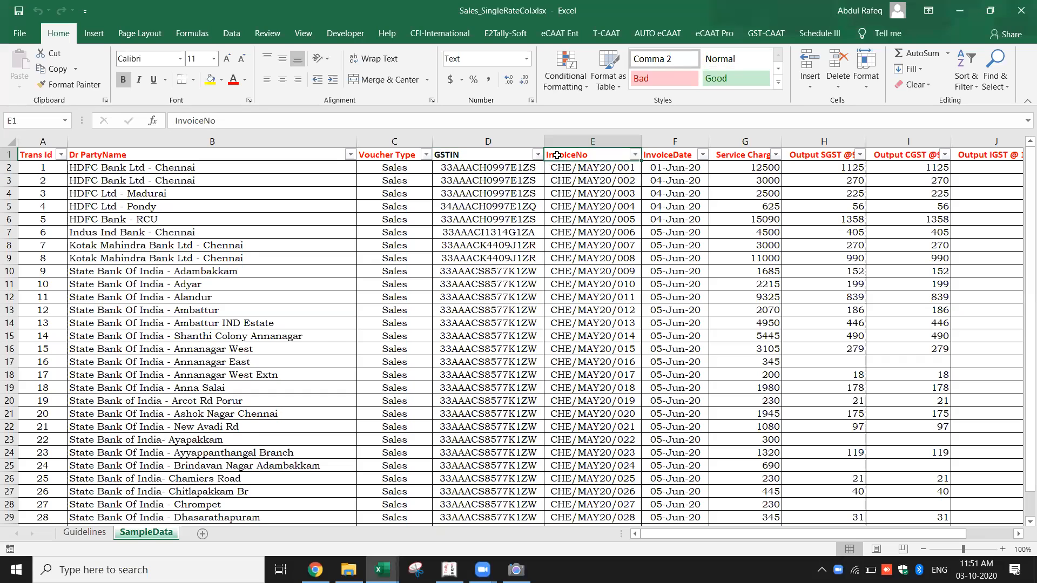
{"action": "key", "text": "Right"}
{"action": "key", "text": "Right"}
{"action": "key", "text": "Right"}
{"action": "key", "text": "Right"}
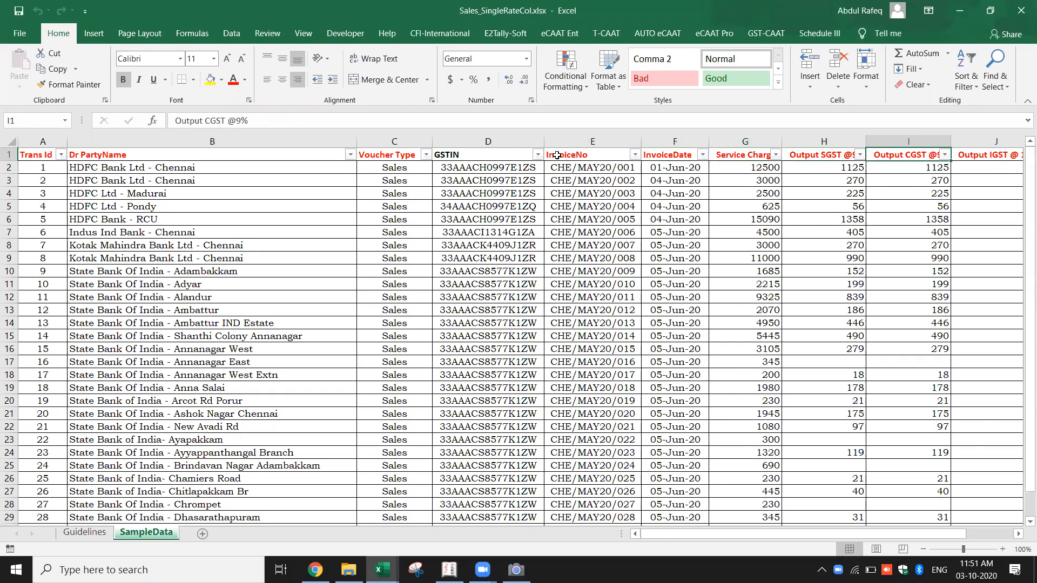
{"action": "scroll", "coordinate": [557, 155], "scroll_direction": "right", "scroll_amount": 2}
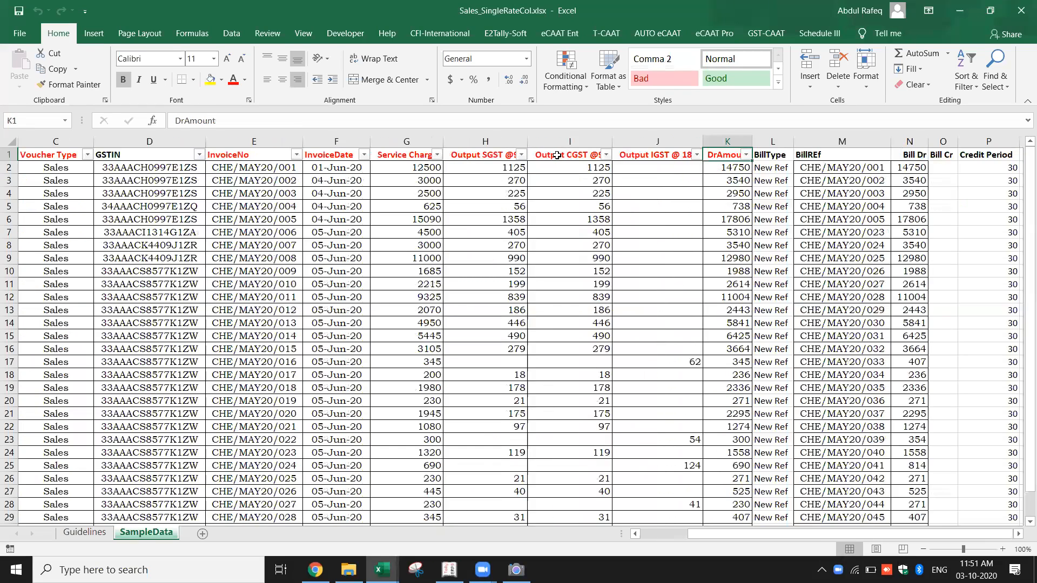
Review the Service Charges, Output IGST @ 18 % and DrAmount headings, followed by the bill detail columns through Credit Period.
{"action": "left_click", "coordinate": [408, 154]}
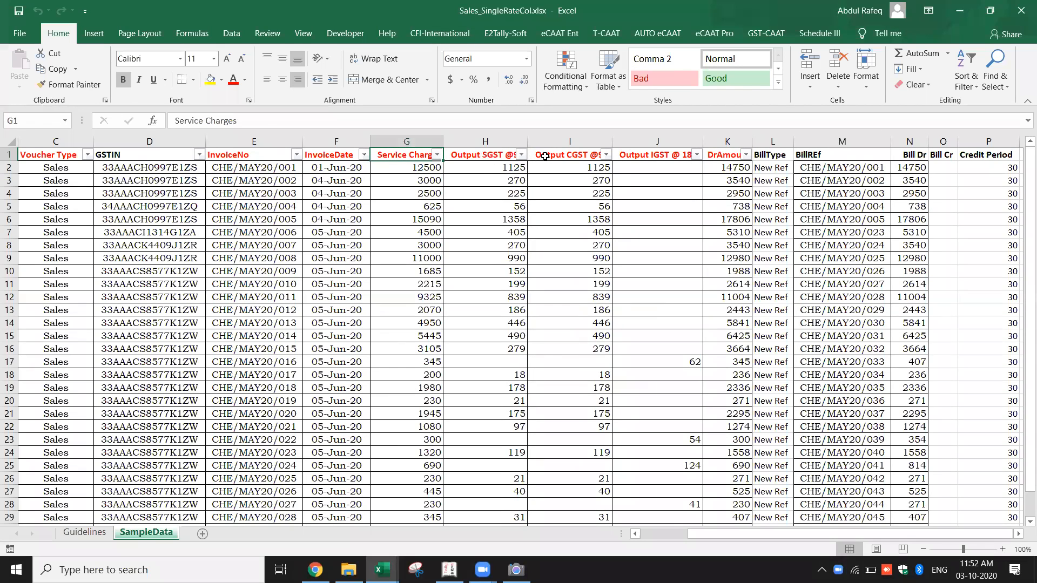
{"action": "left_click", "coordinate": [638, 155]}
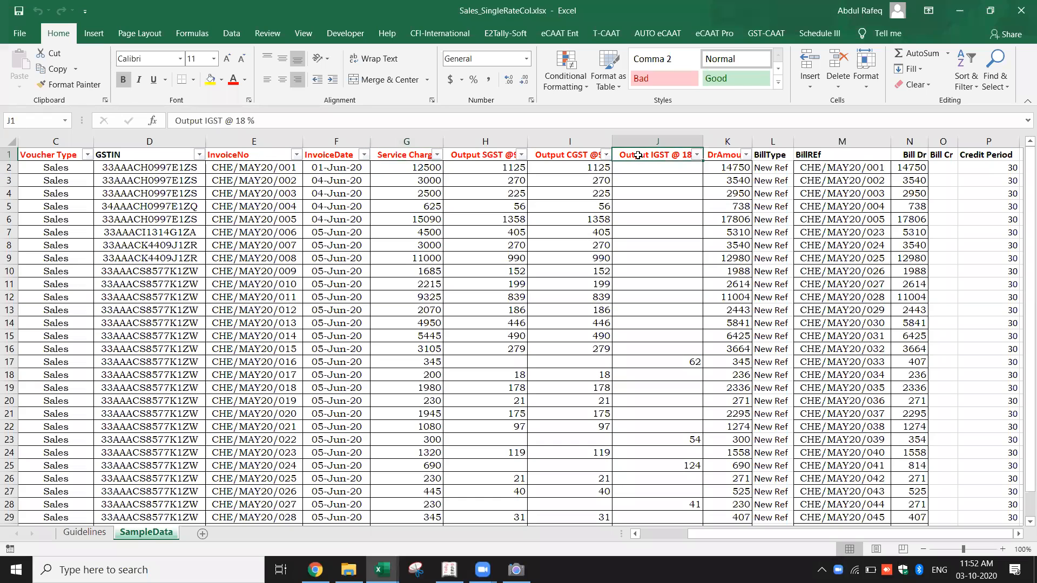
{"action": "left_click", "coordinate": [716, 155]}
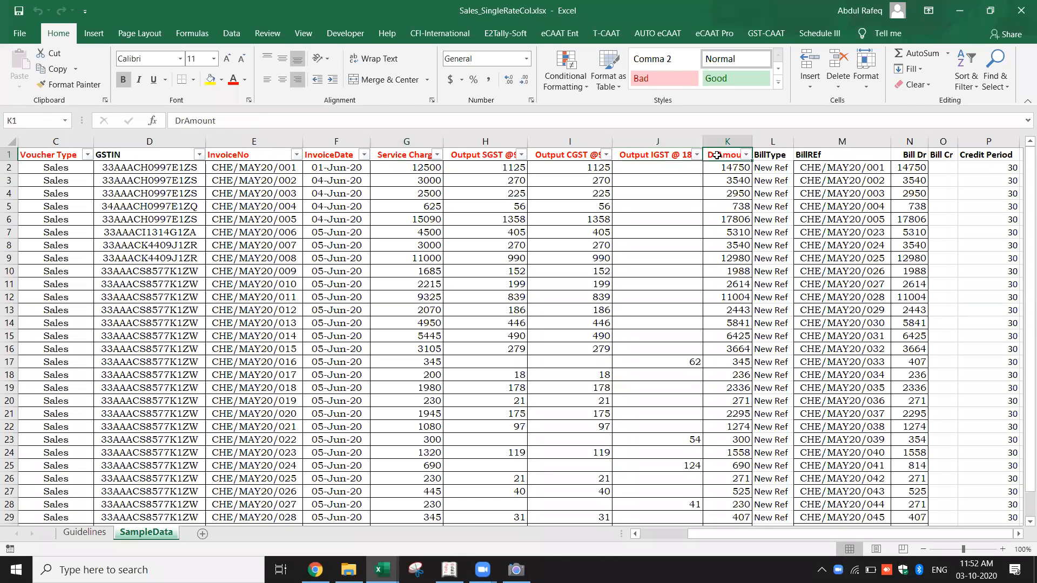
{"action": "key", "text": "Right"}
{"action": "key", "text": "Right"}
{"action": "key", "text": "Right"}
{"action": "key", "text": "Right"}
{"action": "key", "text": "Right"}
{"action": "key", "text": "Right"}
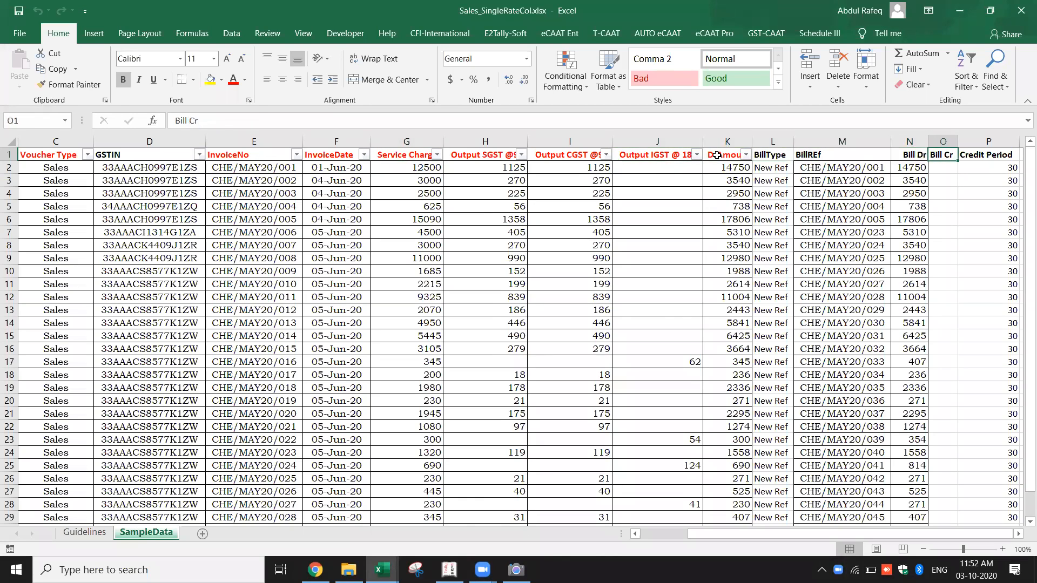
{"action": "key", "text": "Right"}
Return to the Trans Id heading in cell A1 of the sales sample data.
{"action": "key", "text": "Left"}
{"action": "key", "text": "Left"}
{"action": "key", "text": "Left"}
{"action": "key", "text": "Left"}
{"action": "key", "text": "Left"}
{"action": "key", "text": "Left"}
{"action": "key", "text": "Left"}
{"action": "key", "text": "Left"}
{"action": "key", "text": "Left"}
{"action": "key", "text": "Left"}
{"action": "key", "text": "Left"}
{"action": "key", "text": "Left"}
{"action": "key", "text": "Left"}
{"action": "key", "text": "Left"}
{"action": "key", "text": "Left"}
{"action": "key", "text": "Left"}
{"action": "key", "text": "Left"}
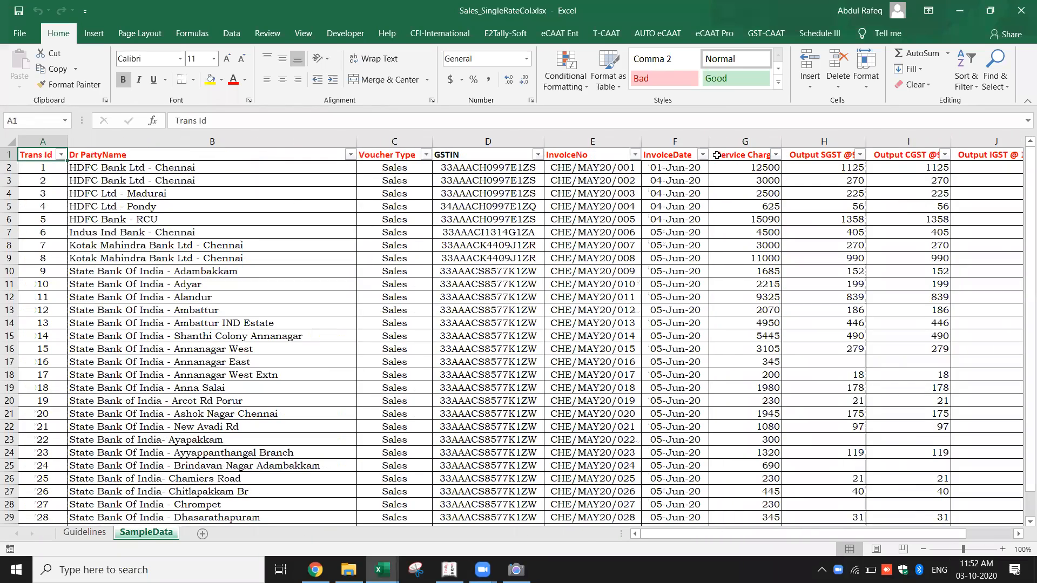
{"action": "key", "text": "Right"}
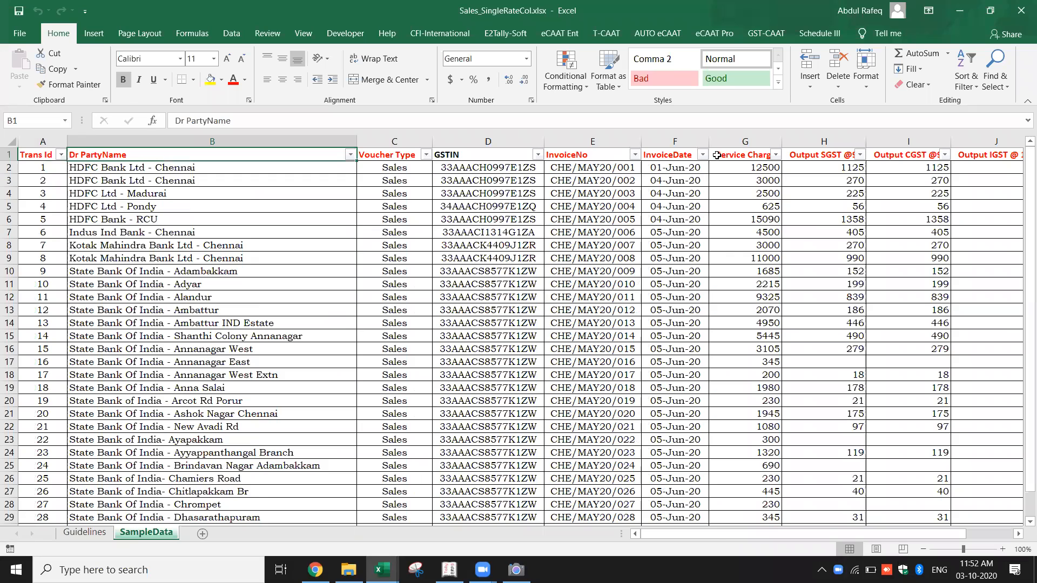
{"action": "key", "text": "ctrl+Down"}
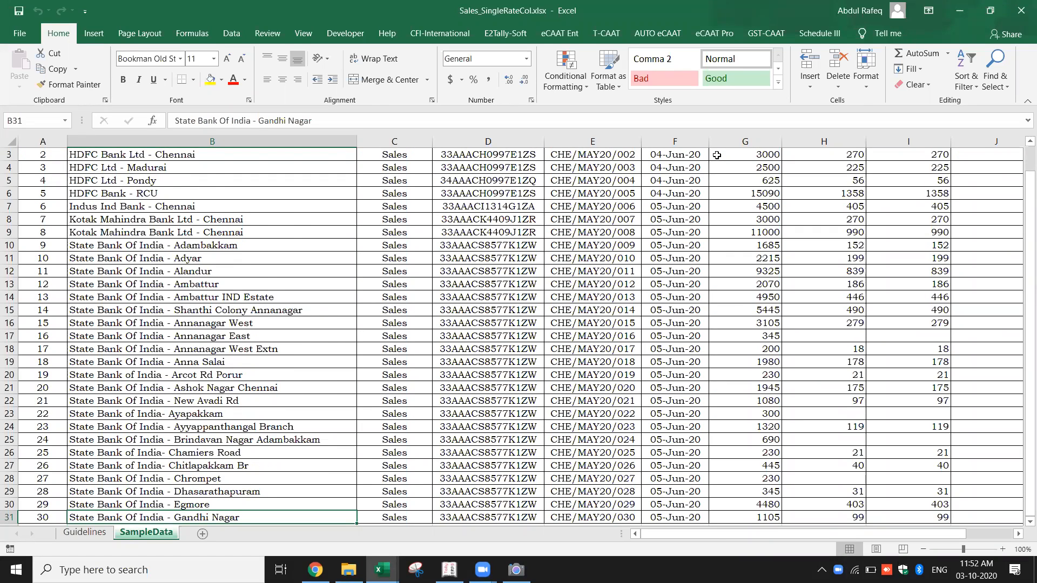
{"action": "key", "text": "ctrl+Home"}
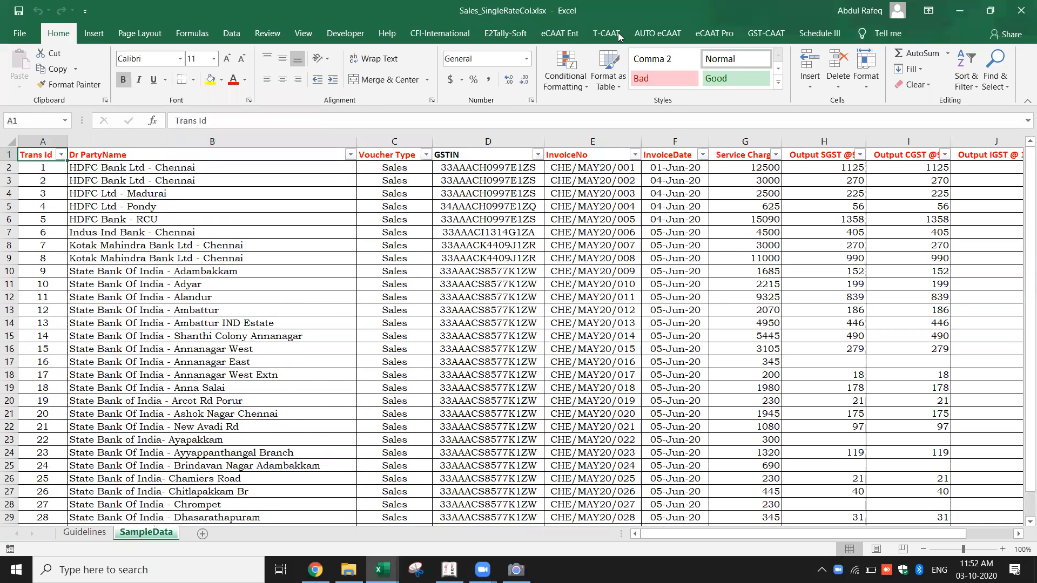
{"action": "left_click", "coordinate": [178, 217]}
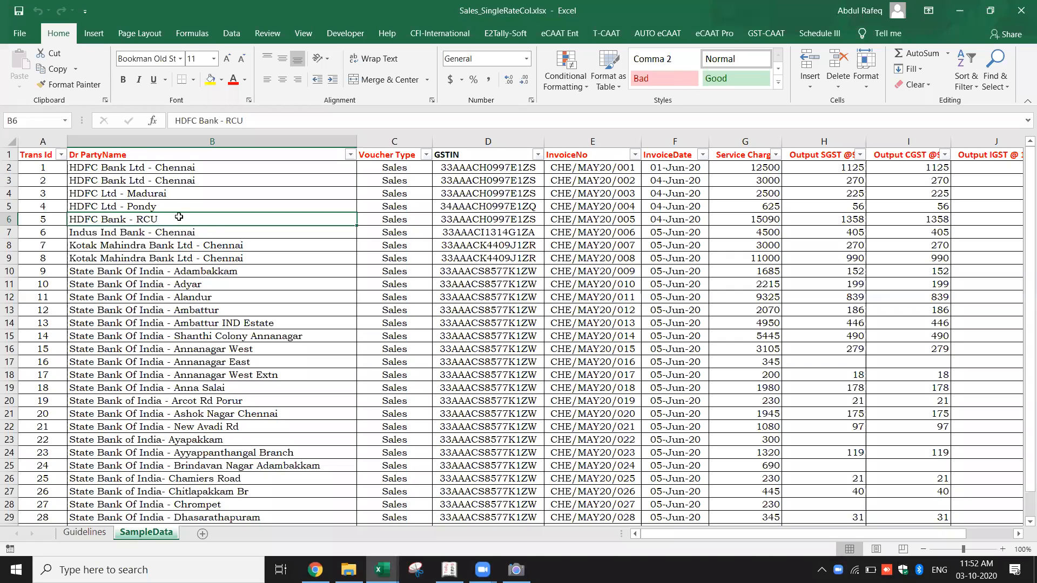
Start the E2Tally-Soft conversion of sales data to vouchers for the current worksheet and enter ABC as the company name.
{"action": "left_click", "coordinate": [510, 32]}
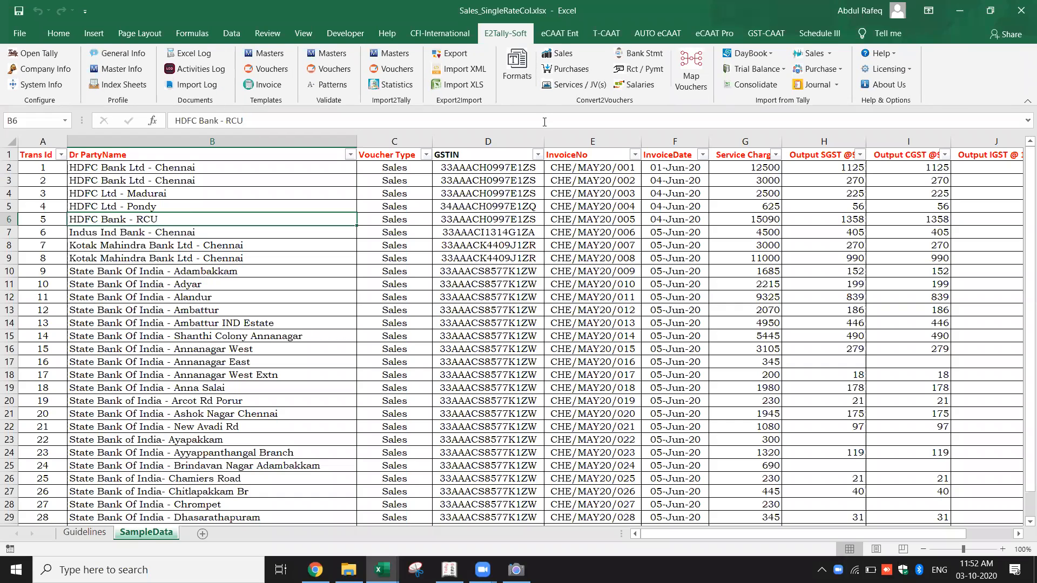
{"action": "left_click", "coordinate": [563, 54]}
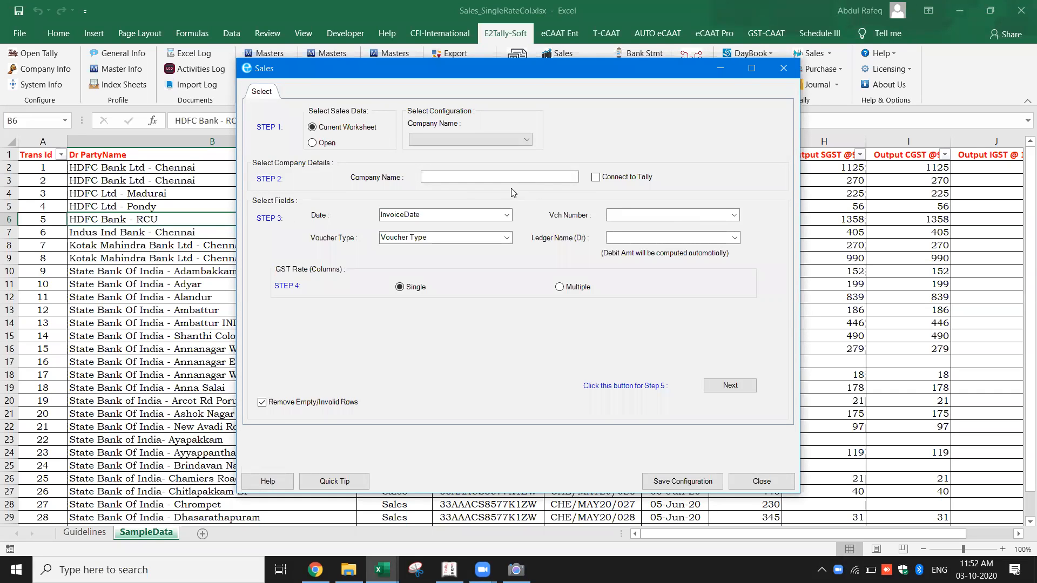
{"action": "left_click", "coordinate": [483, 177]}
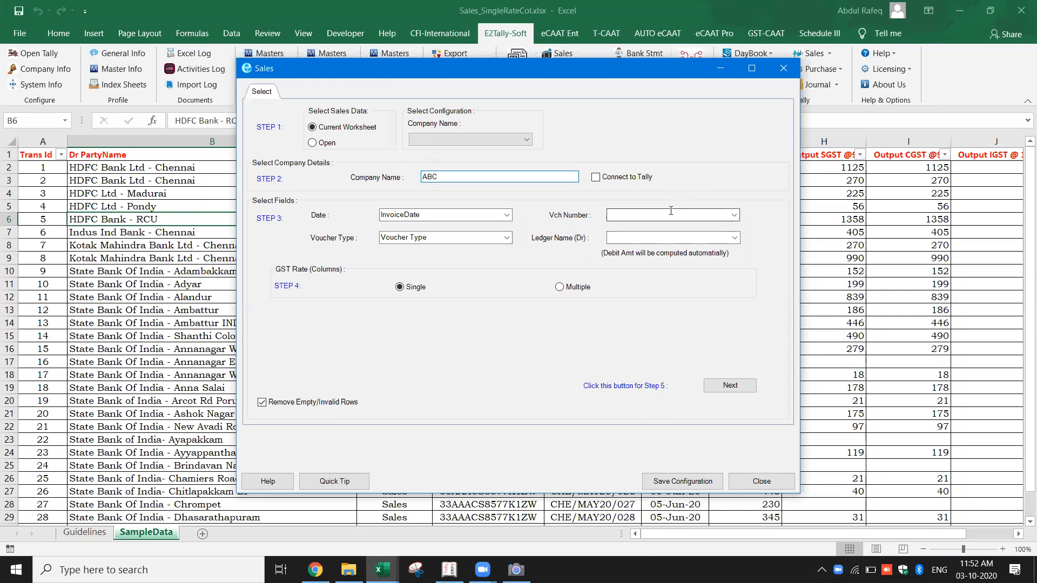
Map the voucher number to the InvoiceNo column and the debit ledger name to Dr PartyName.
{"action": "left_click", "coordinate": [734, 215]}
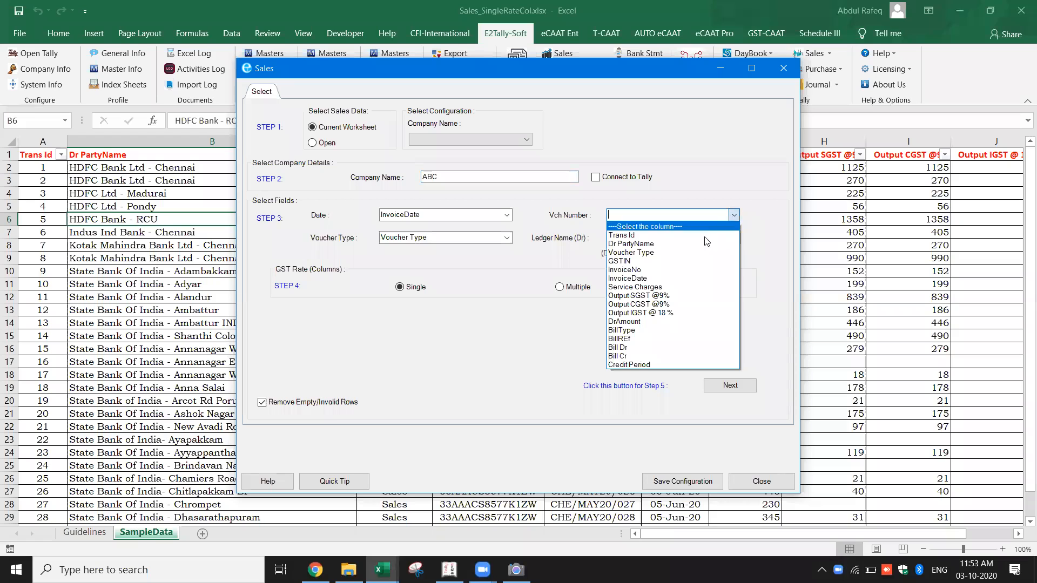
{"action": "left_click", "coordinate": [689, 269]}
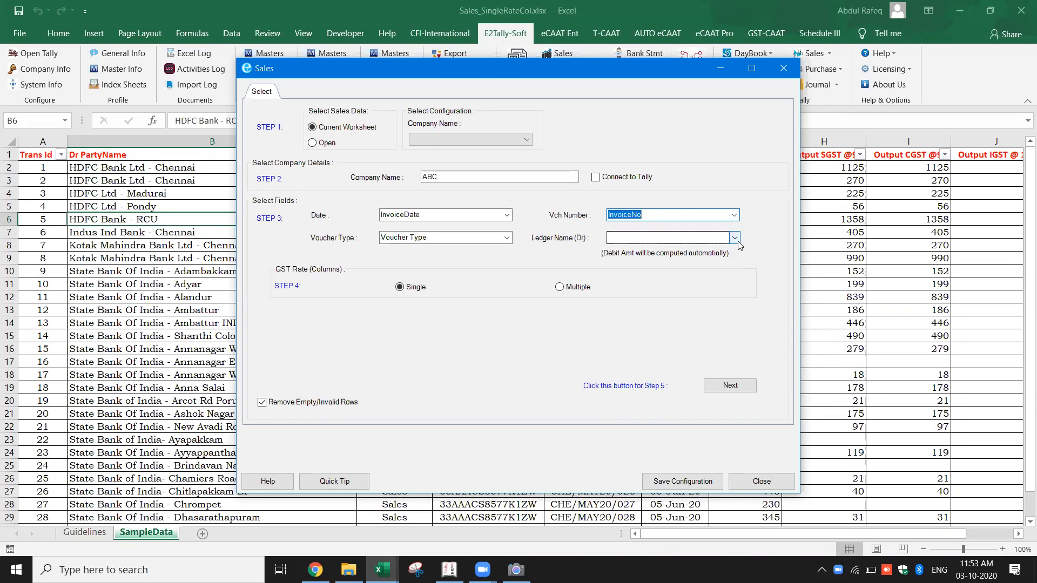
{"action": "left_click", "coordinate": [735, 238]}
{"action": "left_click", "coordinate": [686, 261]}
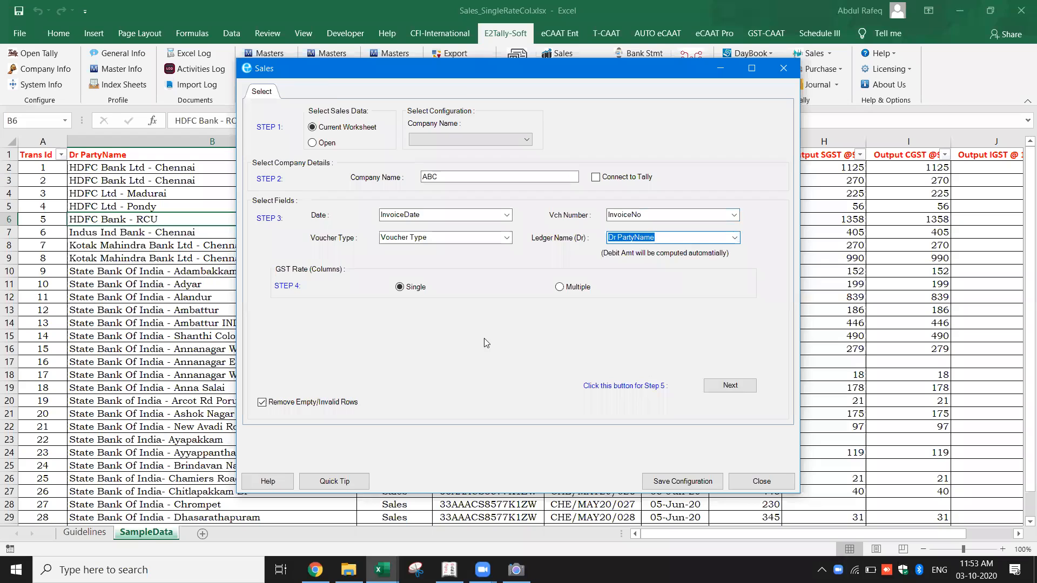
Continue to the credit ledger settings and map the GST Sales amount to Service Charges, using the header as ledger name.
{"action": "left_click", "coordinate": [729, 385]}
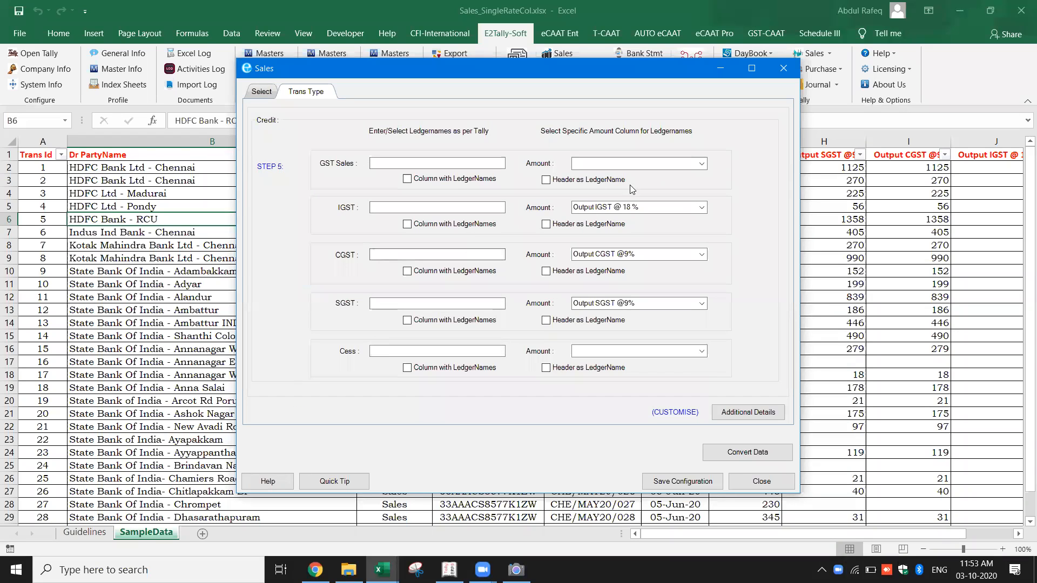
{"action": "left_click", "coordinate": [546, 180]}
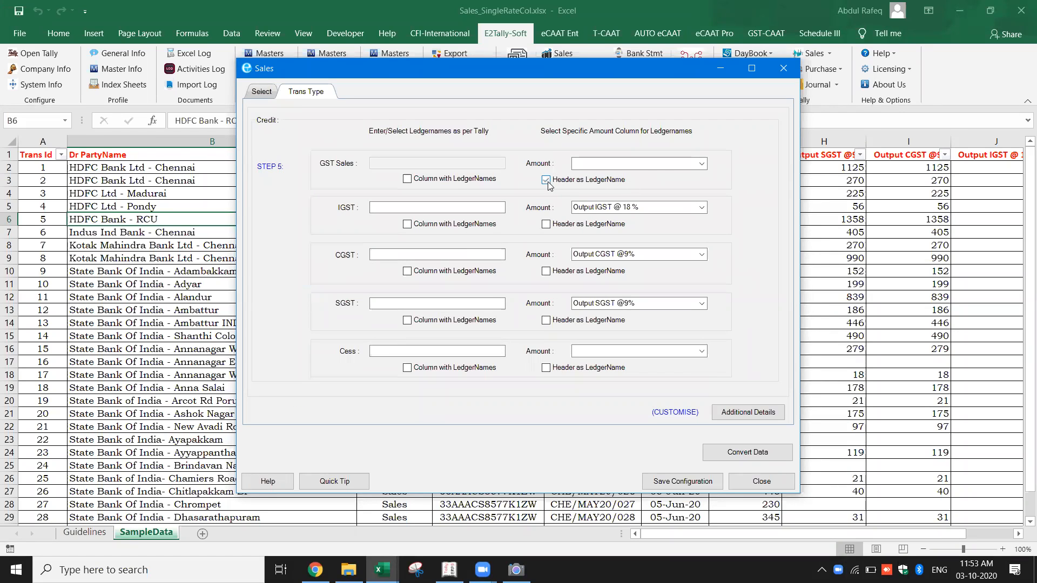
{"action": "left_click", "coordinate": [702, 164]}
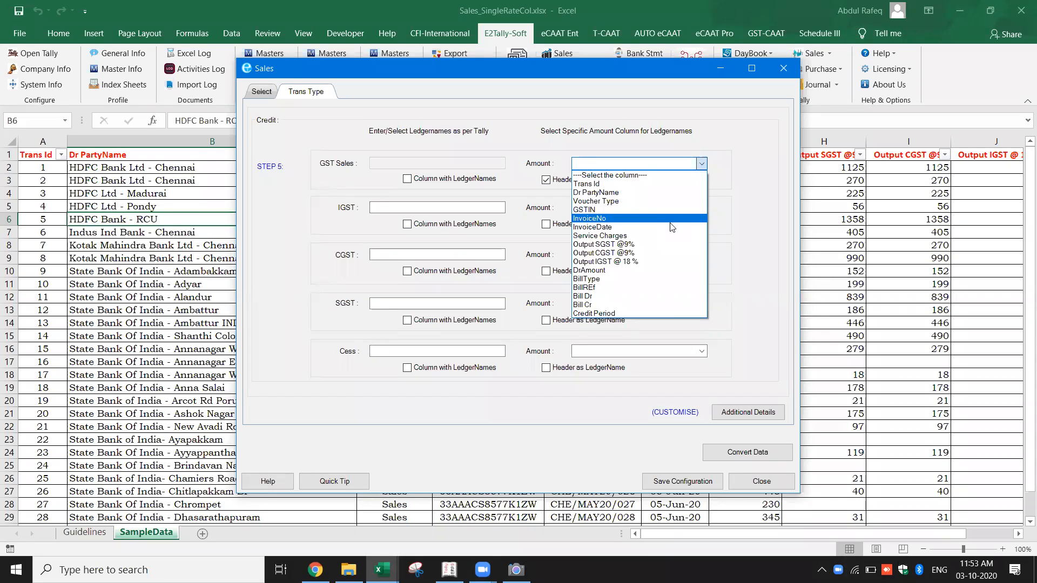
{"action": "left_click", "coordinate": [670, 235]}
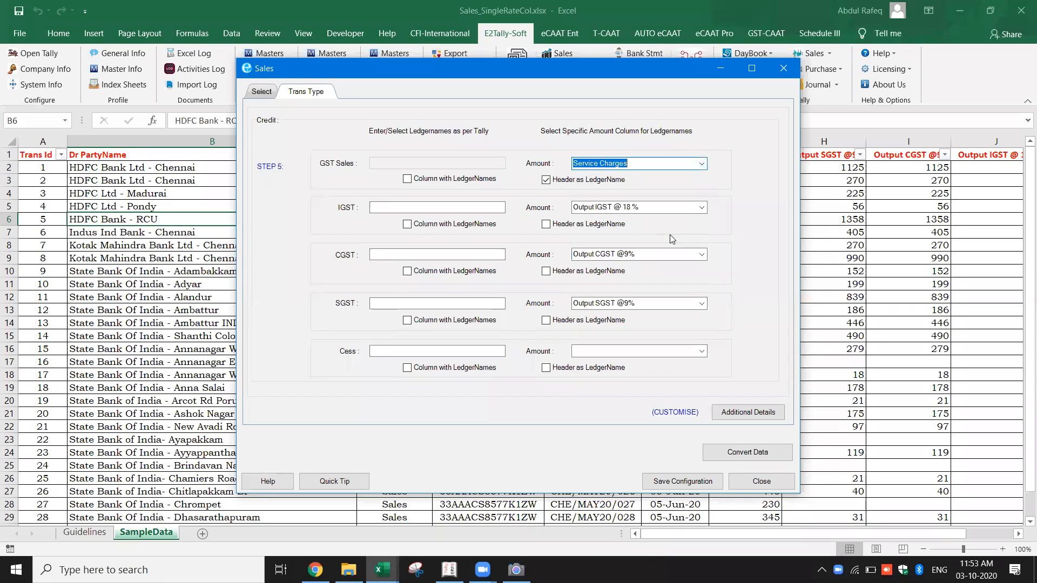
Use the column headers as ledger names for the IGST, CGST and SGST amounts.
{"action": "left_click", "coordinate": [547, 225]}
{"action": "left_click", "coordinate": [545, 273]}
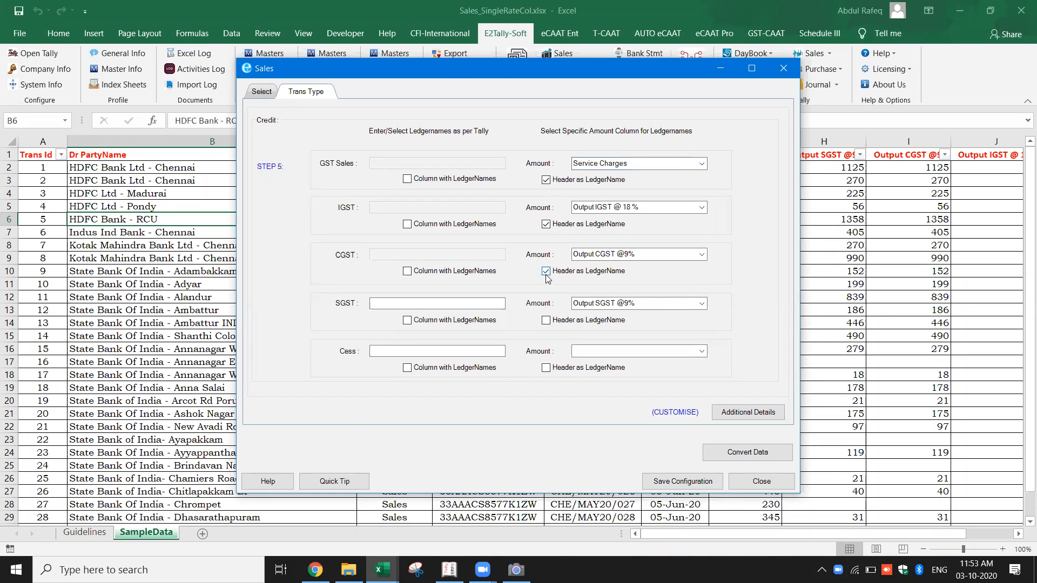
{"action": "left_click", "coordinate": [547, 322]}
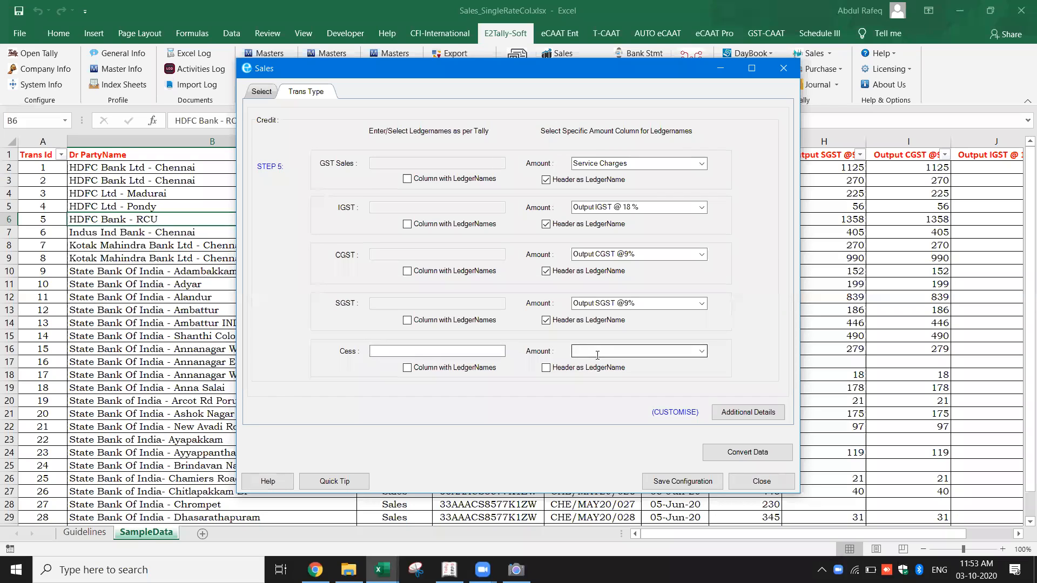
Enable Bill Wise Details in the additional details and map Bill Type to BillType and Ref. Name to BillREf.
{"action": "left_click", "coordinate": [743, 409]}
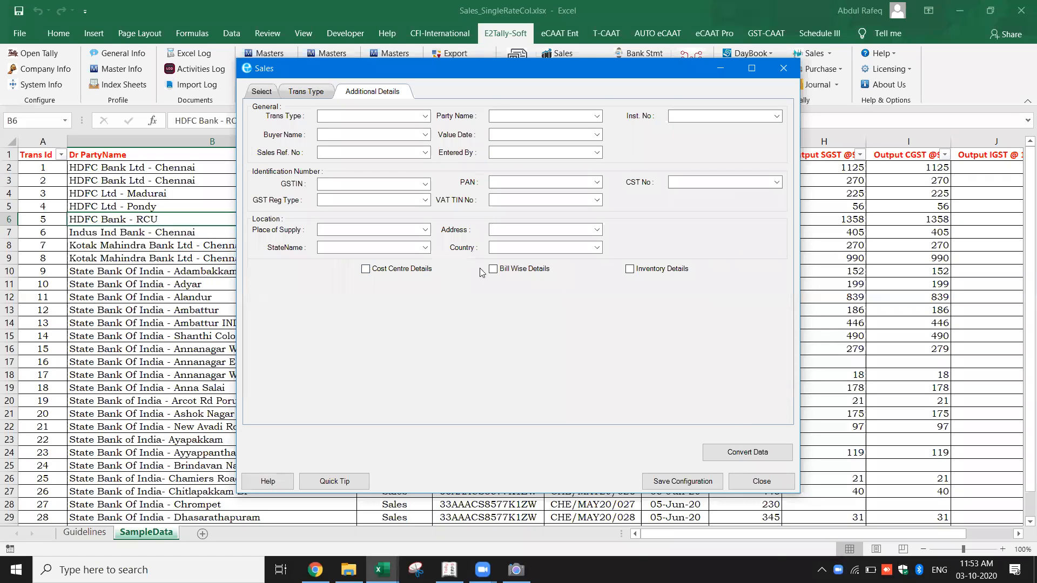
{"action": "left_click", "coordinate": [493, 270]}
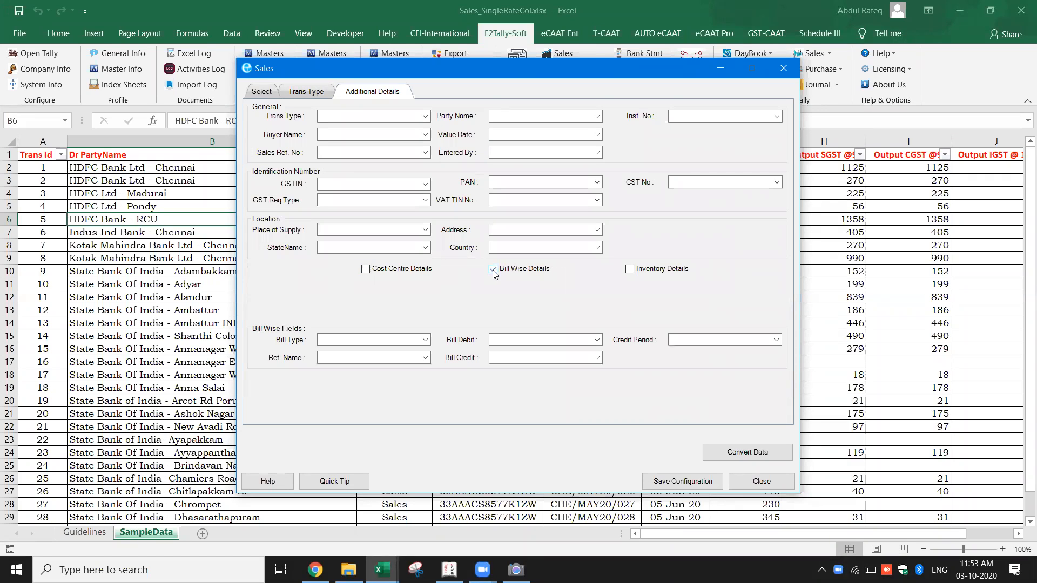
{"action": "left_click", "coordinate": [426, 341]}
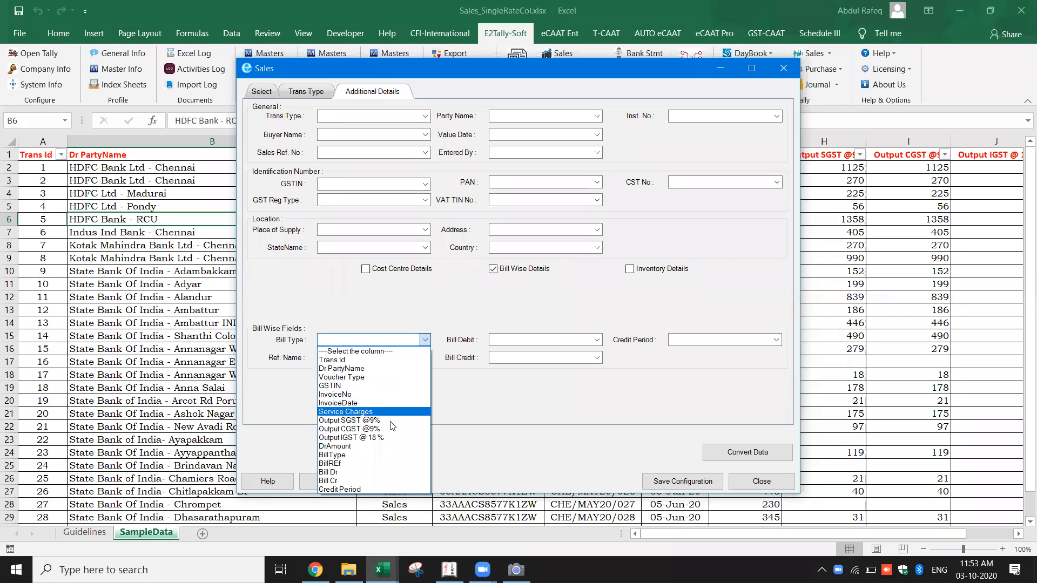
{"action": "left_click", "coordinate": [391, 455]}
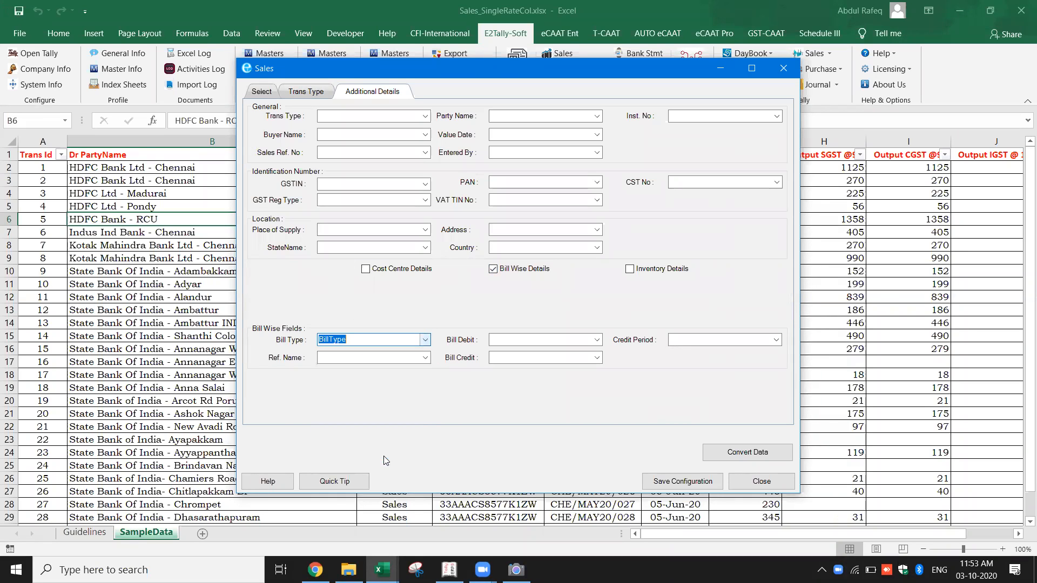
{"action": "left_click", "coordinate": [425, 359]}
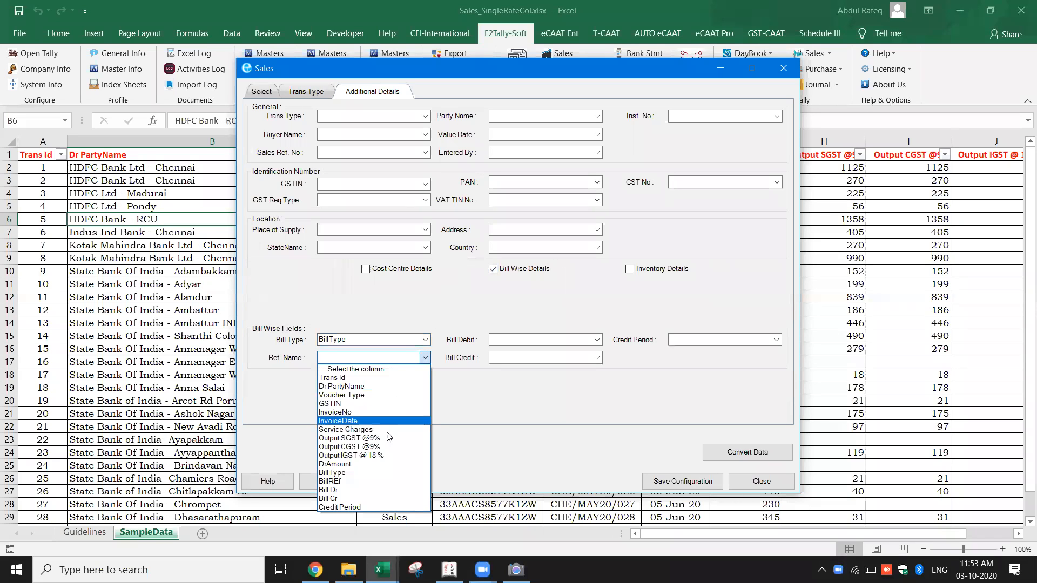
{"action": "left_click", "coordinate": [381, 481]}
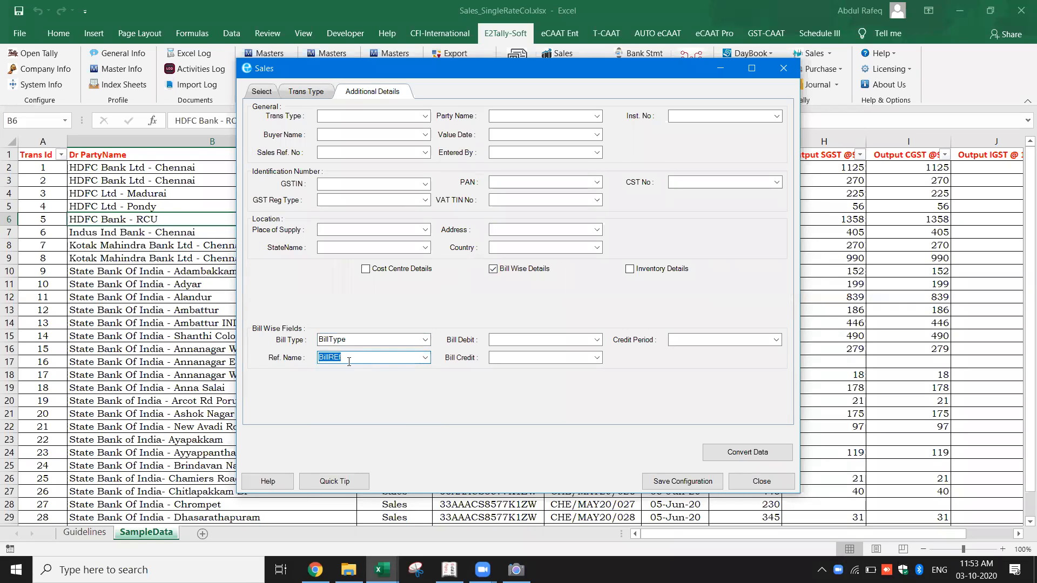
Map the Bill Debit field to the Bill Dr column and Bill Credit to the Bill Cr column.
{"action": "left_click", "coordinate": [597, 341]}
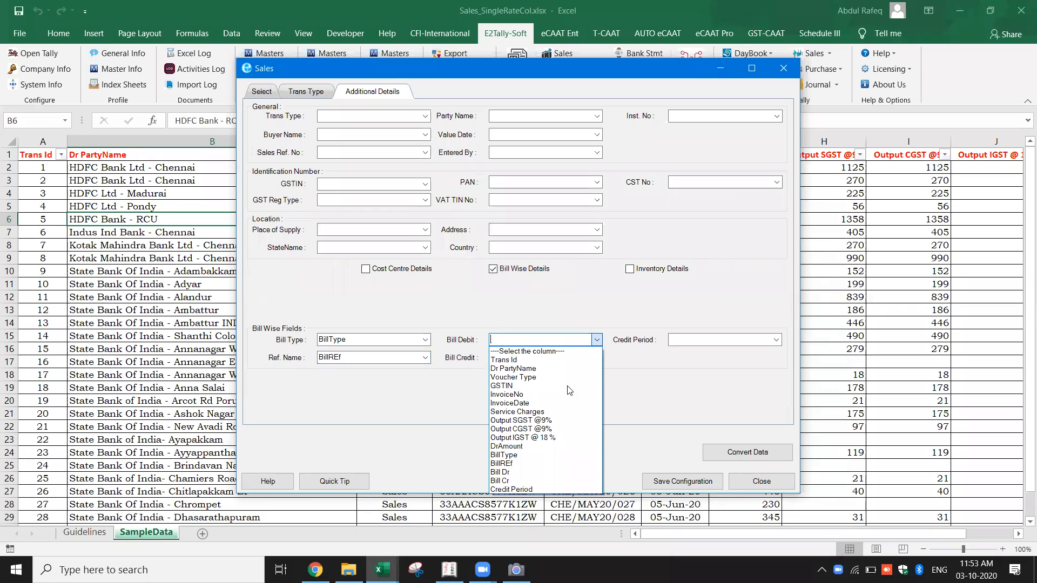
{"action": "left_click", "coordinate": [551, 472]}
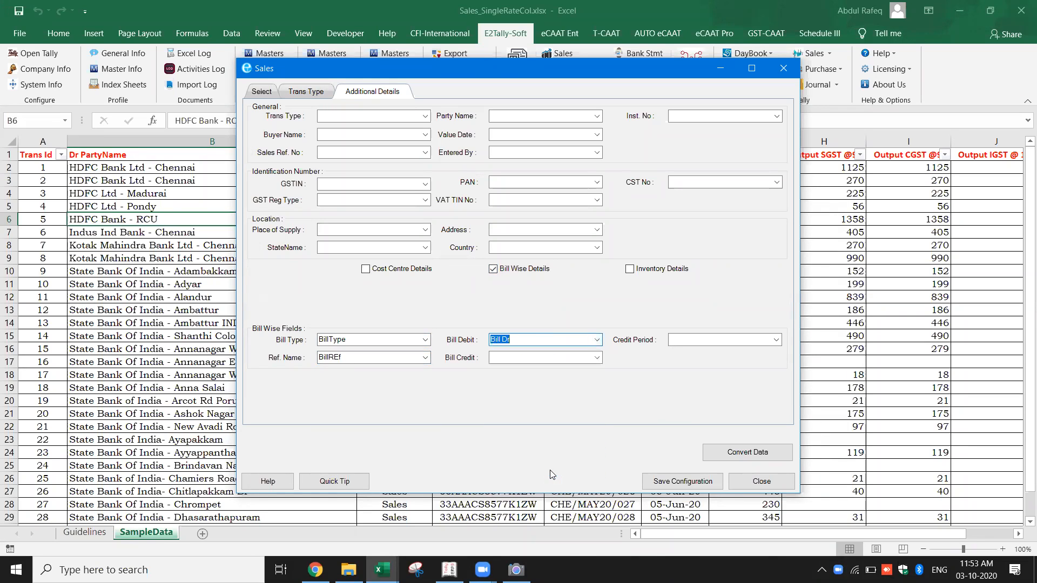
{"action": "left_click", "coordinate": [596, 358]}
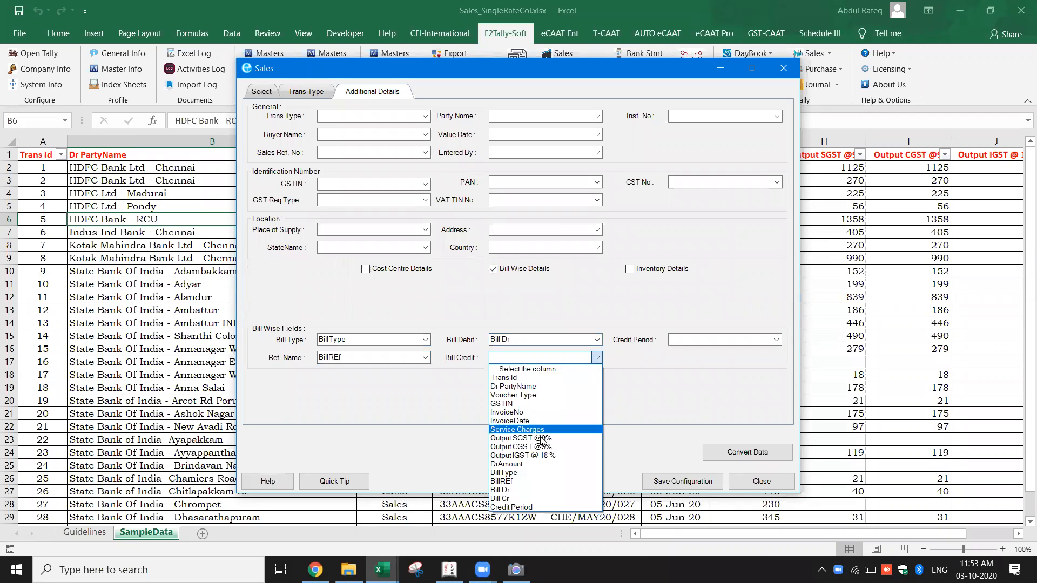
{"action": "left_click", "coordinate": [529, 504]}
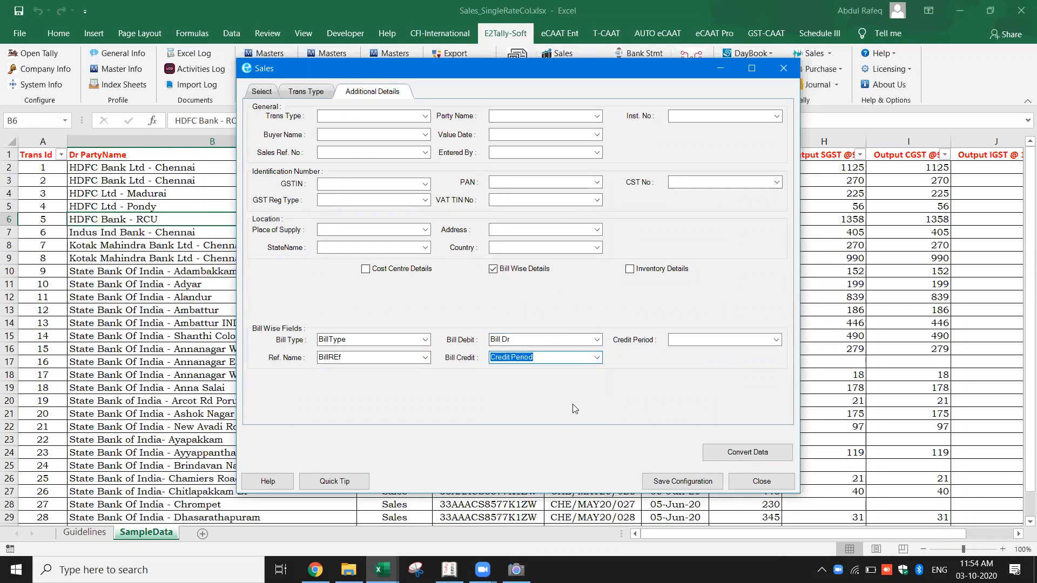
{"action": "left_click", "coordinate": [597, 359]}
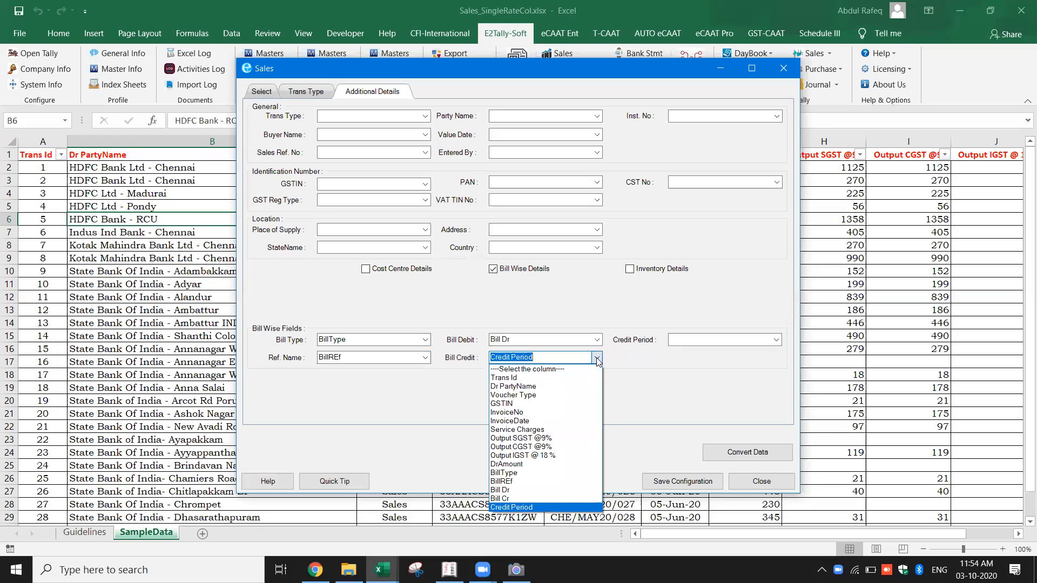
{"action": "left_click", "coordinate": [542, 500]}
Map the Credit Period bill-wise field to the Credit Period column.
{"action": "left_click", "coordinate": [774, 342]}
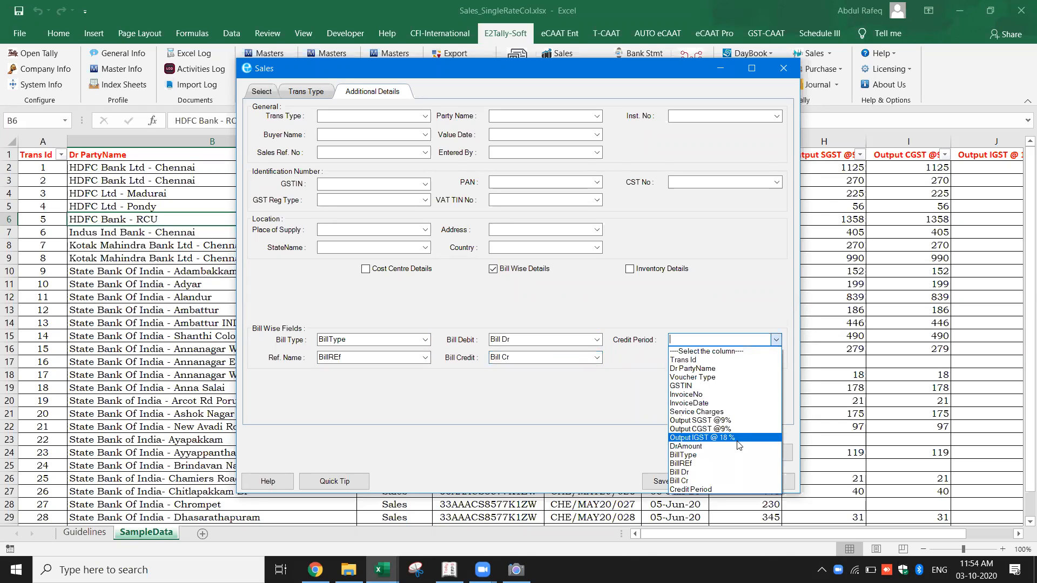
{"action": "left_click", "coordinate": [722, 494]}
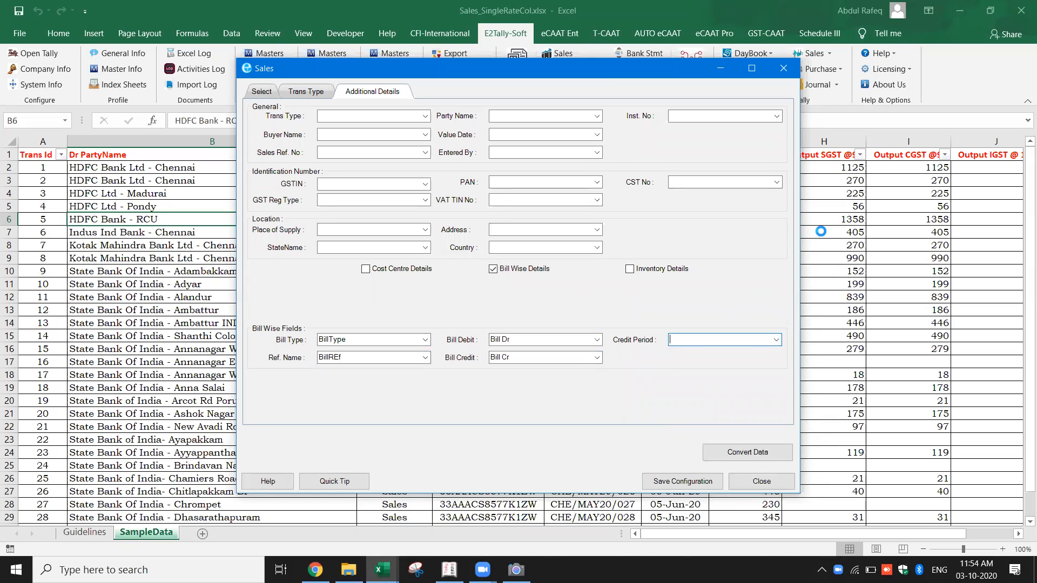
{"action": "left_click", "coordinate": [776, 340]}
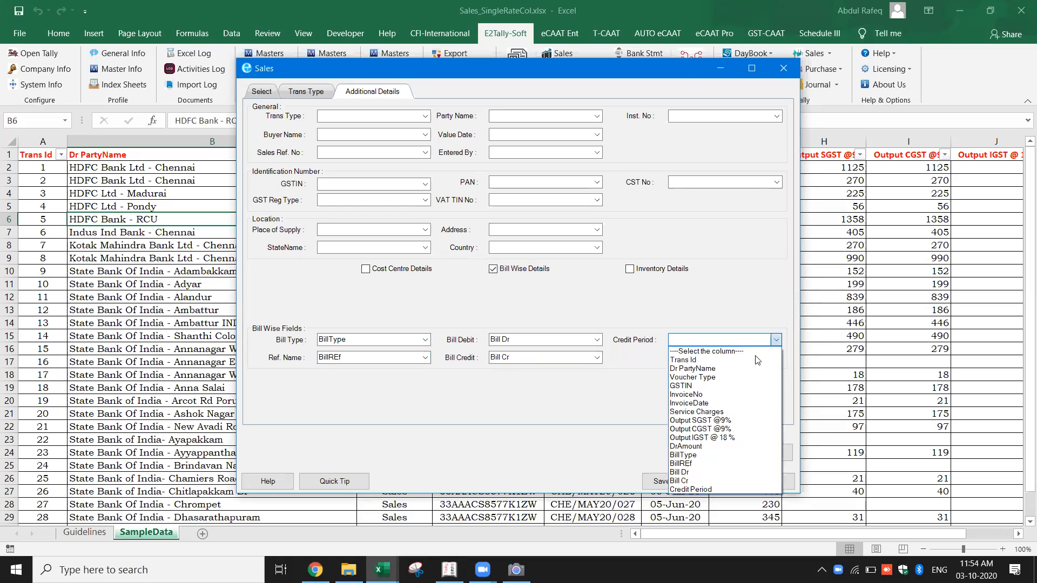
{"action": "left_click", "coordinate": [709, 490]}
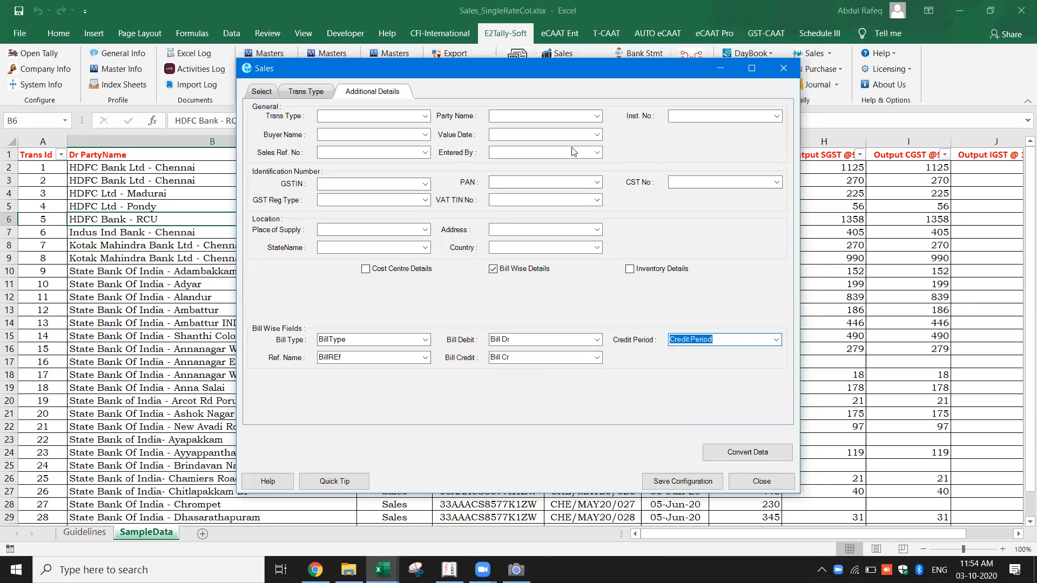
Convert the mapped sales data and, after checking its statistics, preview the resulting vouchers.
{"action": "left_click", "coordinate": [740, 456]}
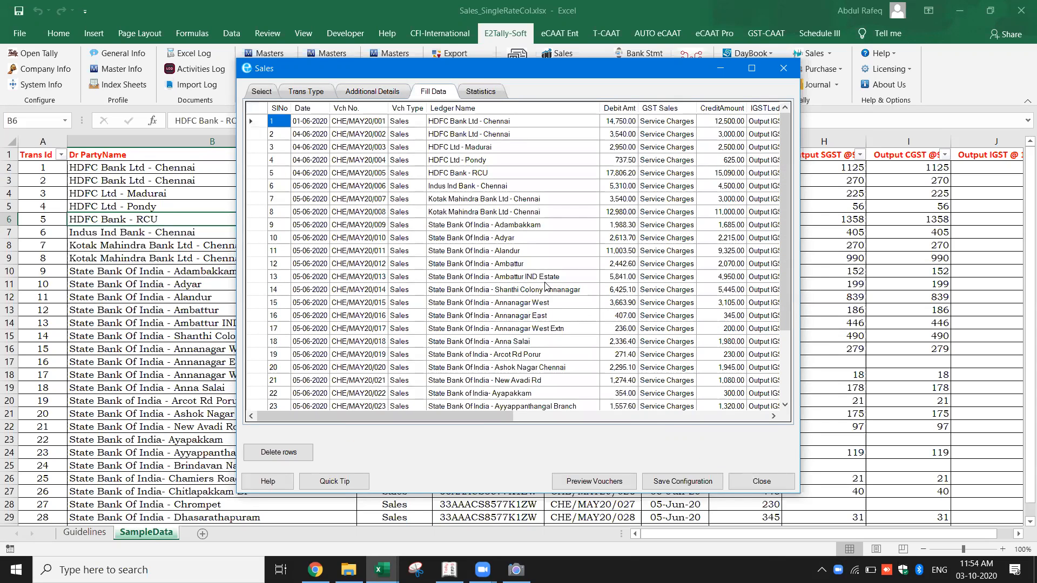
{"action": "left_click", "coordinate": [478, 93]}
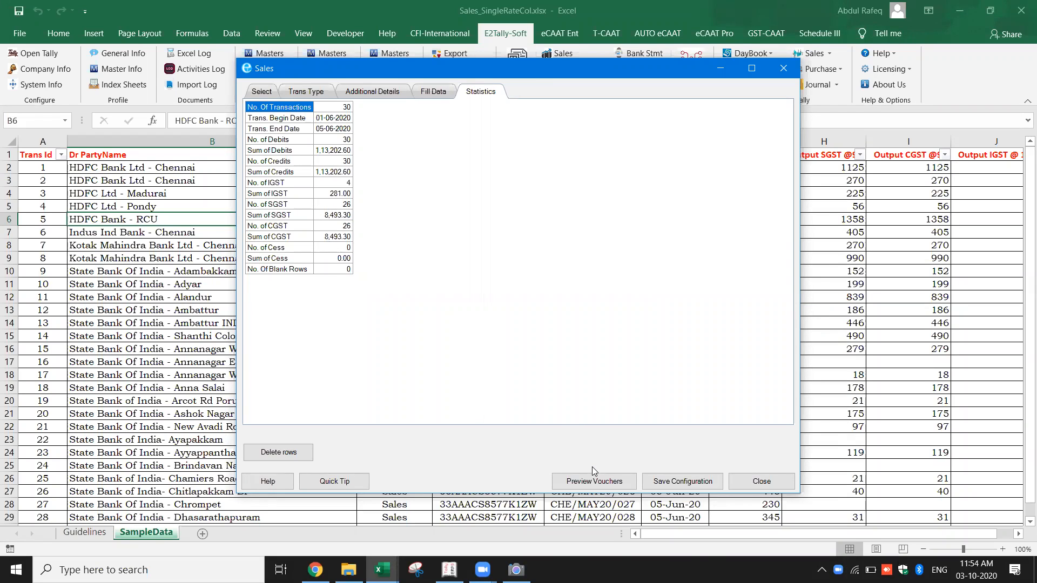
{"action": "left_click", "coordinate": [596, 487]}
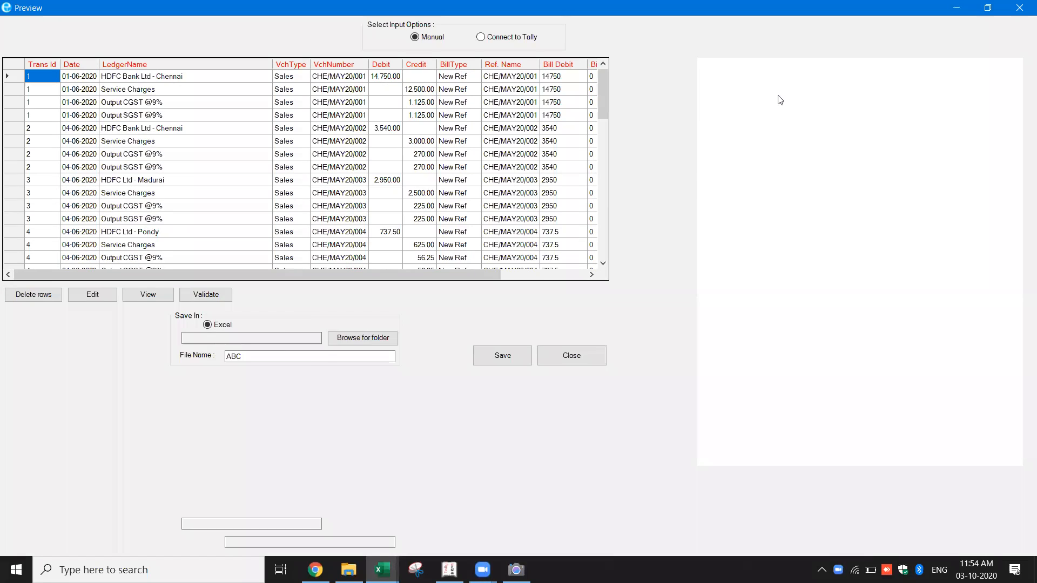
{"action": "left_click", "coordinate": [777, 99]}
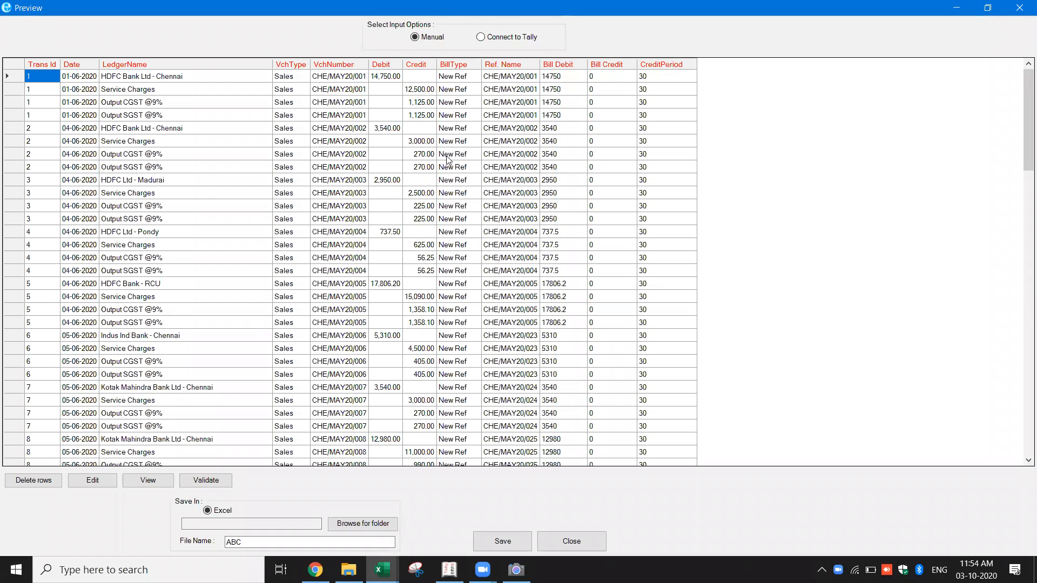
Inspect the ledger entries of the first previewed voucher, then close the preview without saving.
{"action": "left_click", "coordinate": [165, 79]}
{"action": "left_click", "coordinate": [153, 95]}
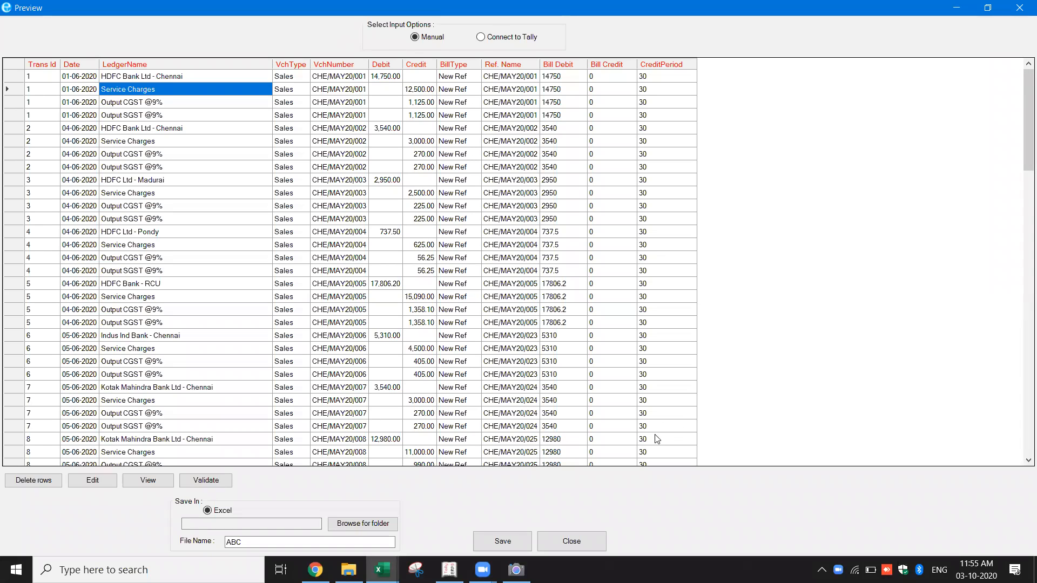
{"action": "left_click", "coordinate": [581, 545]}
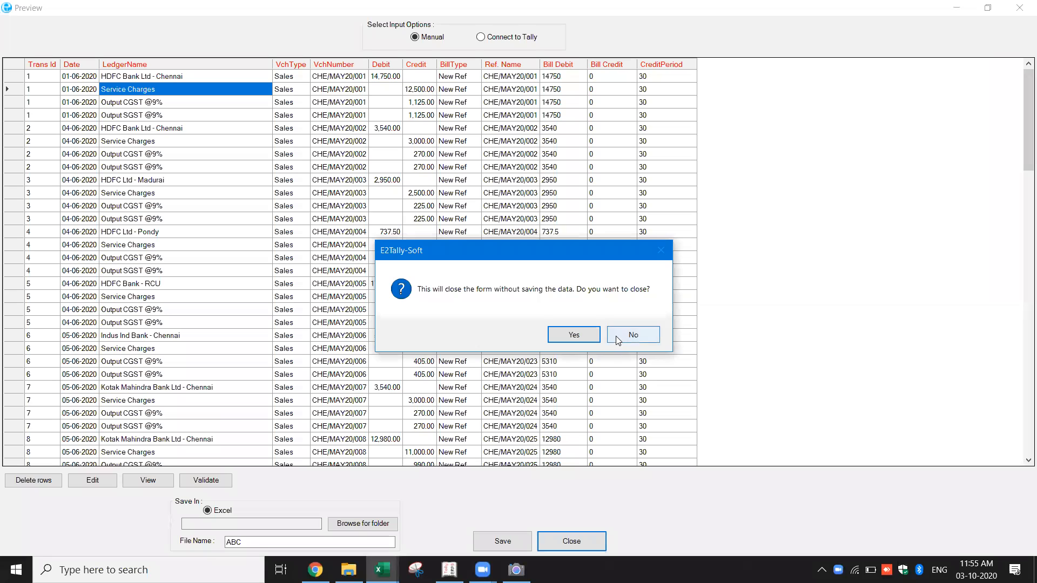
{"action": "left_click", "coordinate": [574, 335]}
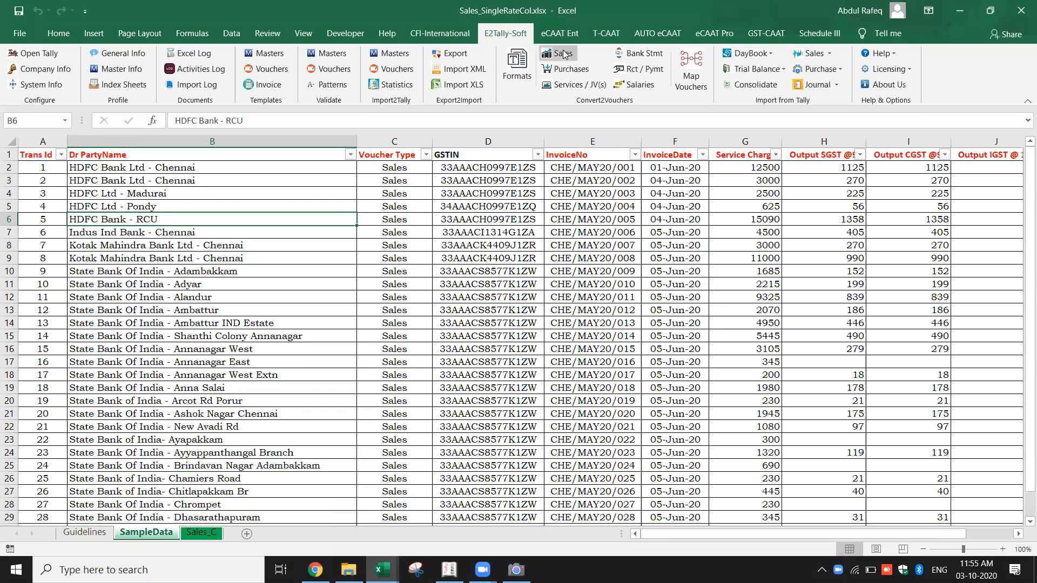
Open the fresh sample data of the Sales format for multiple GST rates in multiple rows and show its SampleData sheet.
{"action": "left_click", "coordinate": [513, 61]}
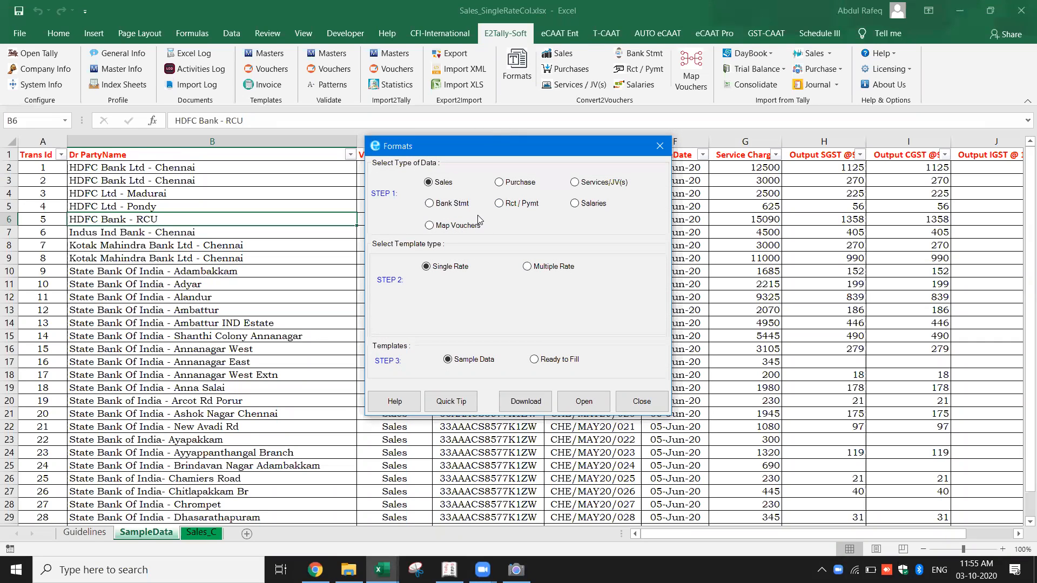
{"action": "left_click", "coordinate": [526, 268]}
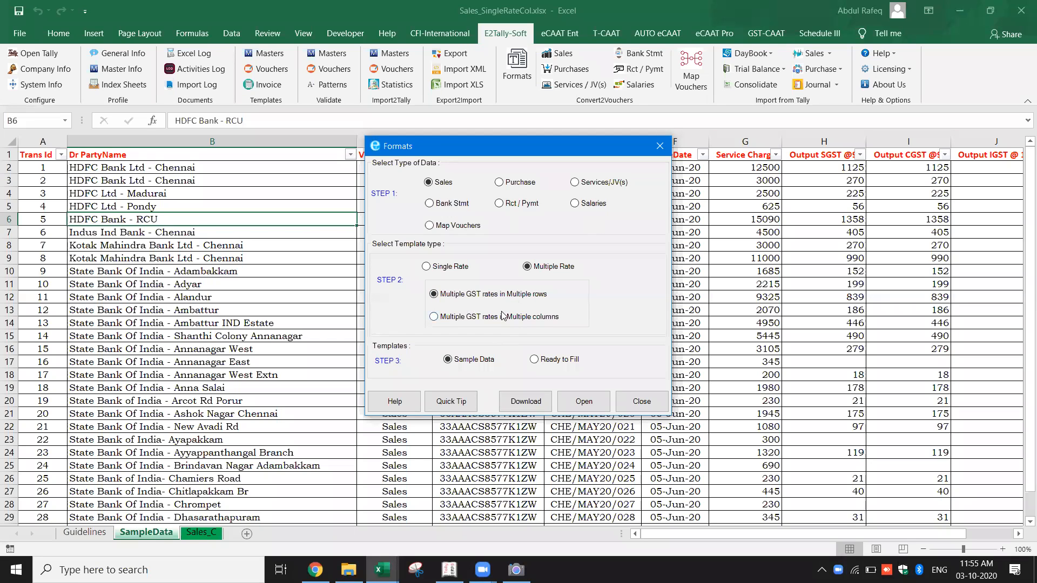
{"action": "left_click", "coordinate": [578, 403]}
{"action": "left_click", "coordinate": [486, 340]}
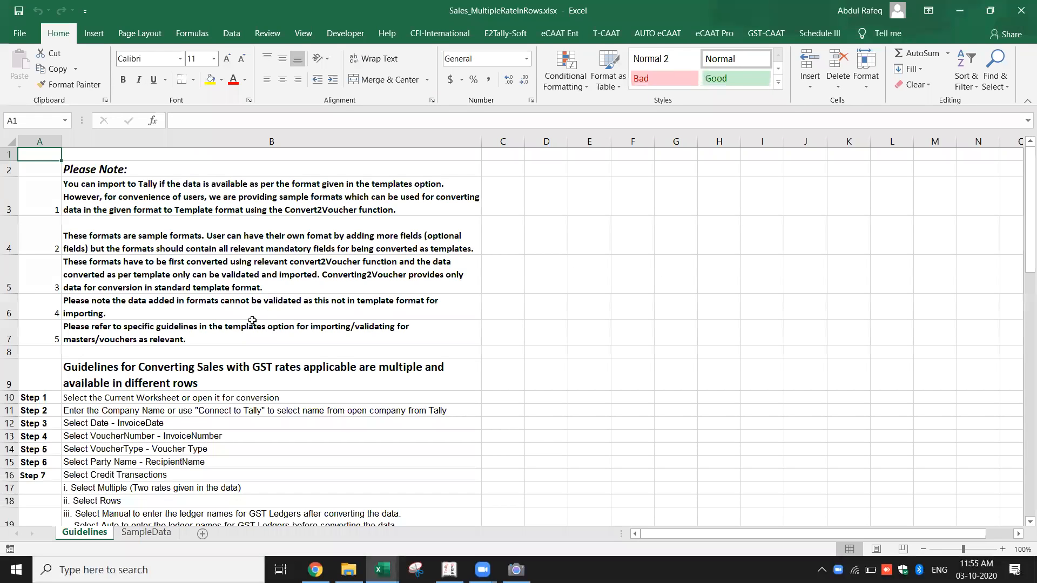
{"action": "left_click", "coordinate": [145, 533]}
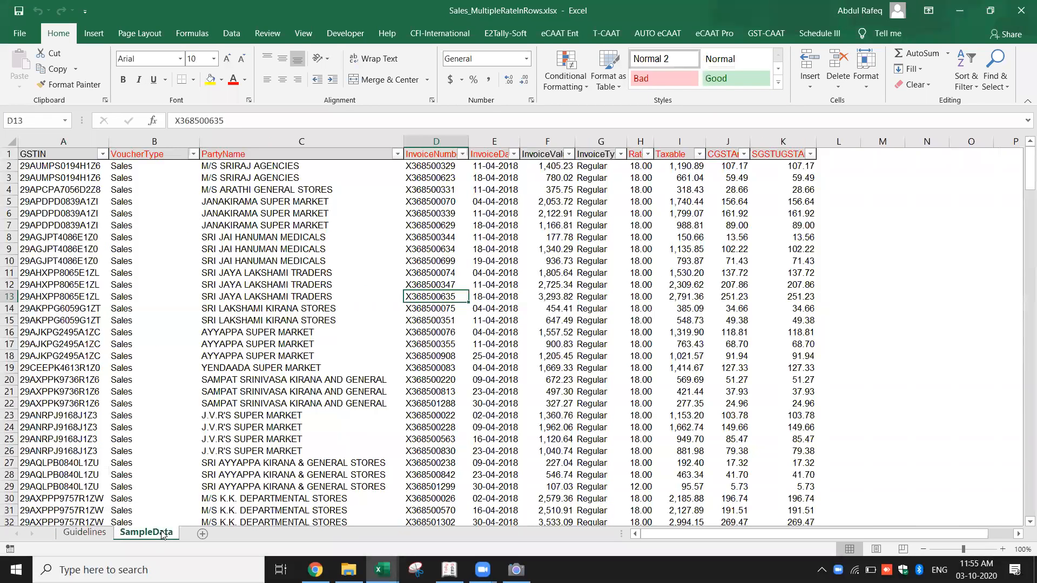
Check which GST rates occur in the Rate column through its filter list, leaving the data unfiltered.
{"action": "left_click", "coordinate": [349, 306]}
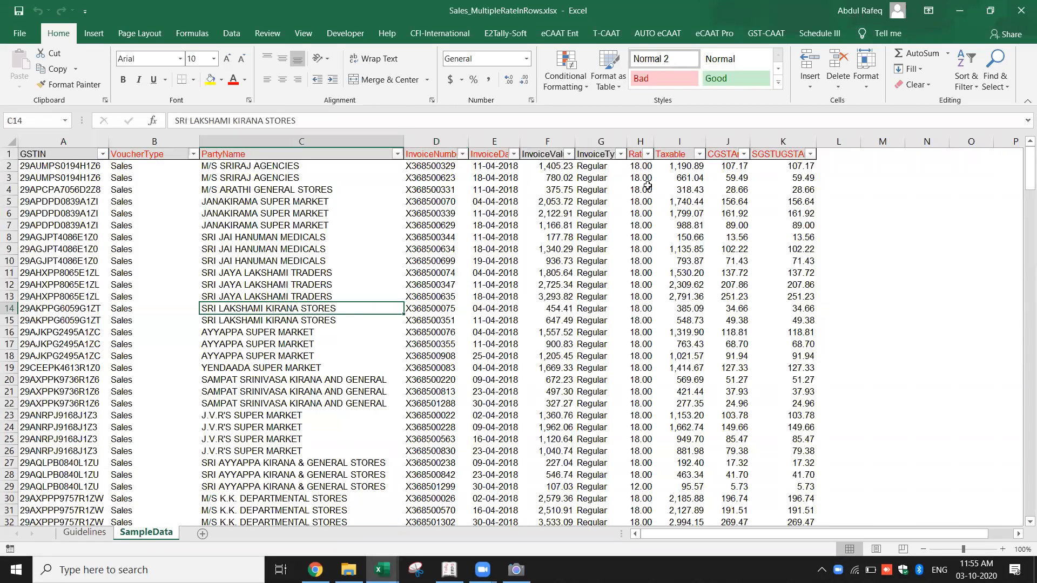
{"action": "left_click", "coordinate": [647, 154]}
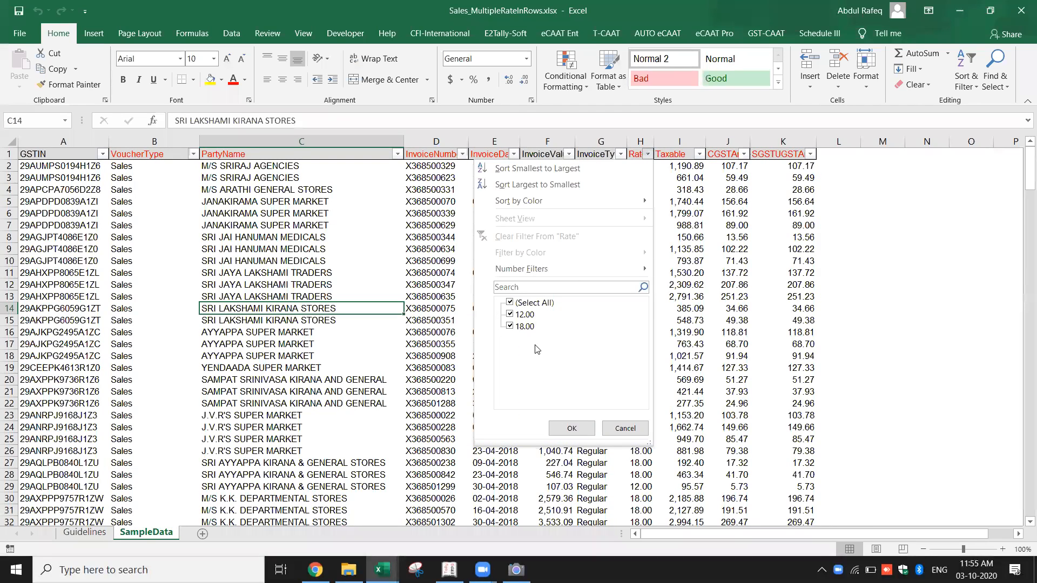
{"action": "left_click", "coordinate": [632, 431]}
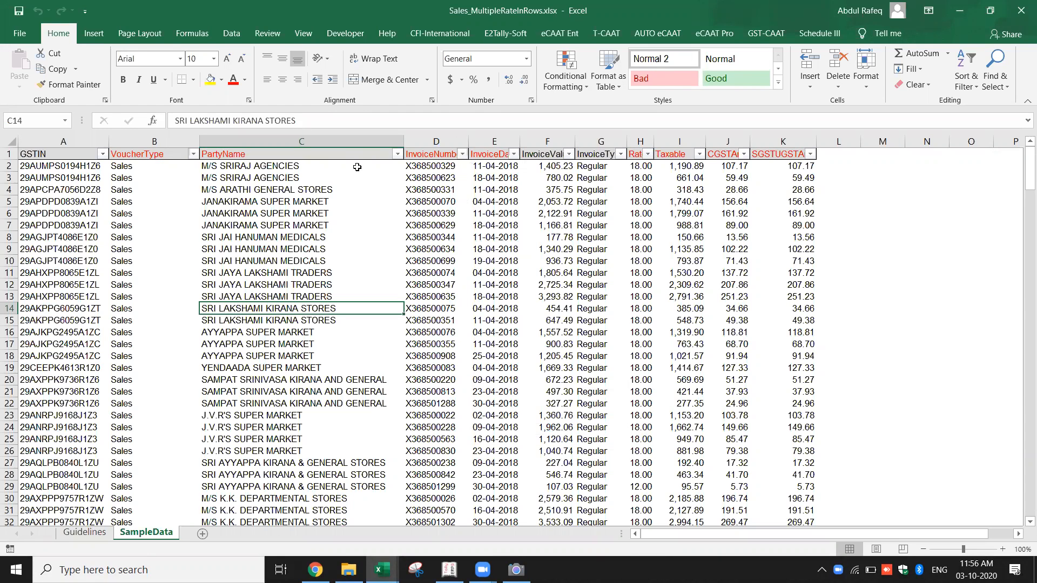
Start a sales conversion of the current worksheet for company ABC with PartyName as the debit ledger name.
{"action": "left_click", "coordinate": [502, 36]}
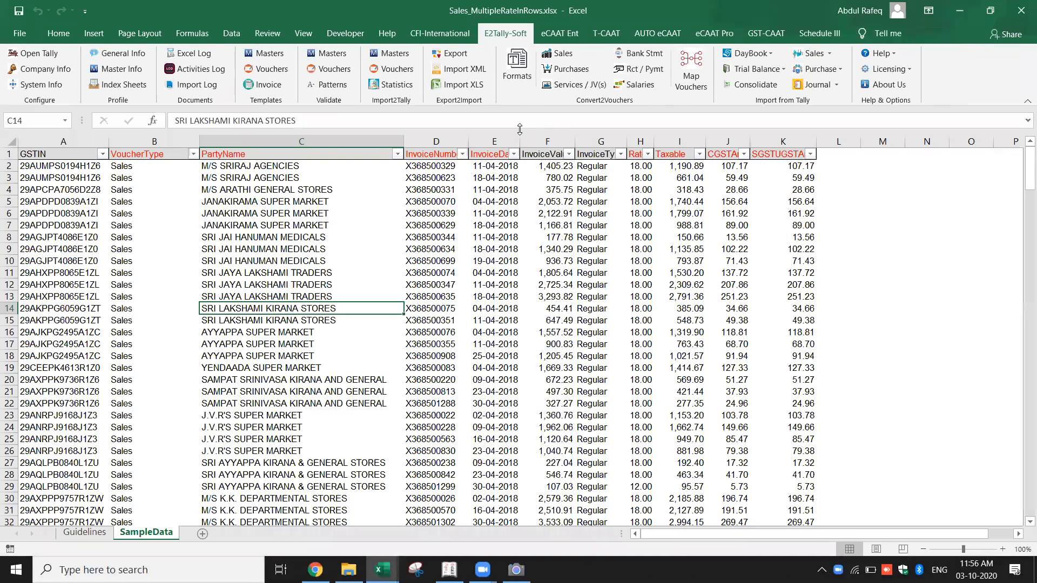
{"action": "left_click", "coordinate": [563, 54]}
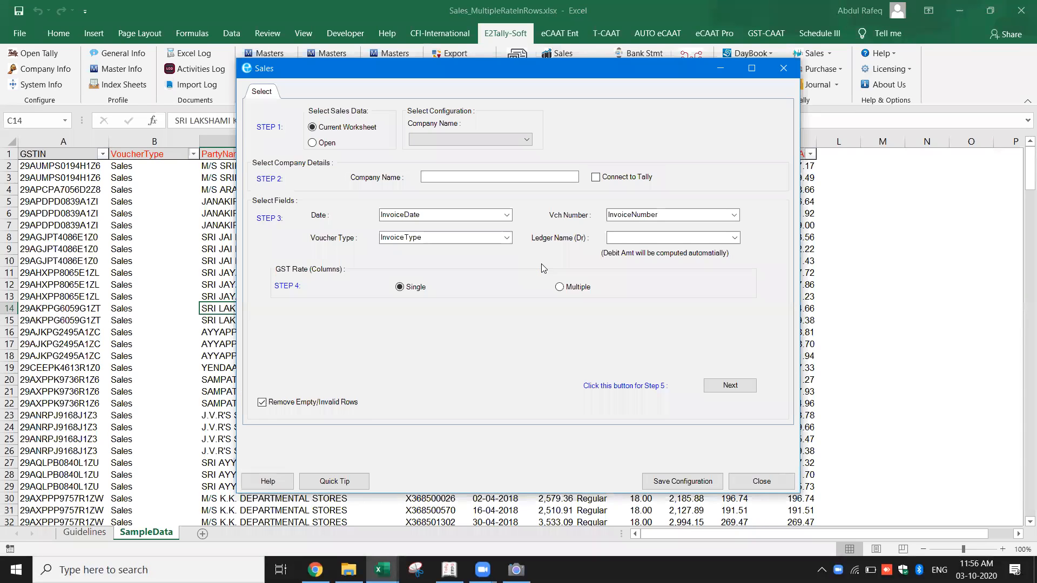
{"action": "left_click", "coordinate": [486, 177]}
{"action": "type", "text": "ABC"}
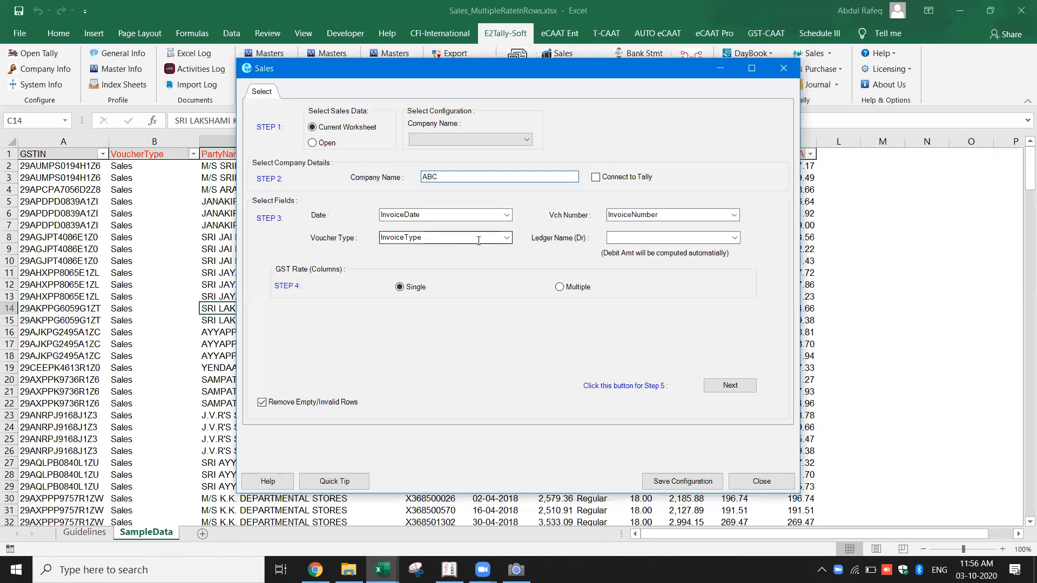
{"action": "left_click", "coordinate": [734, 238]}
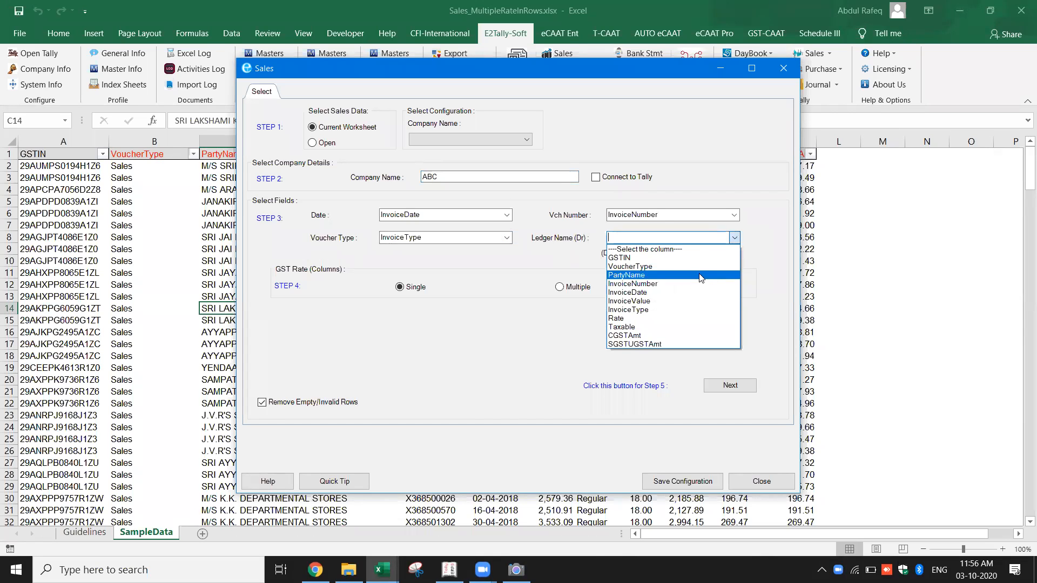
{"action": "left_click", "coordinate": [701, 275]}
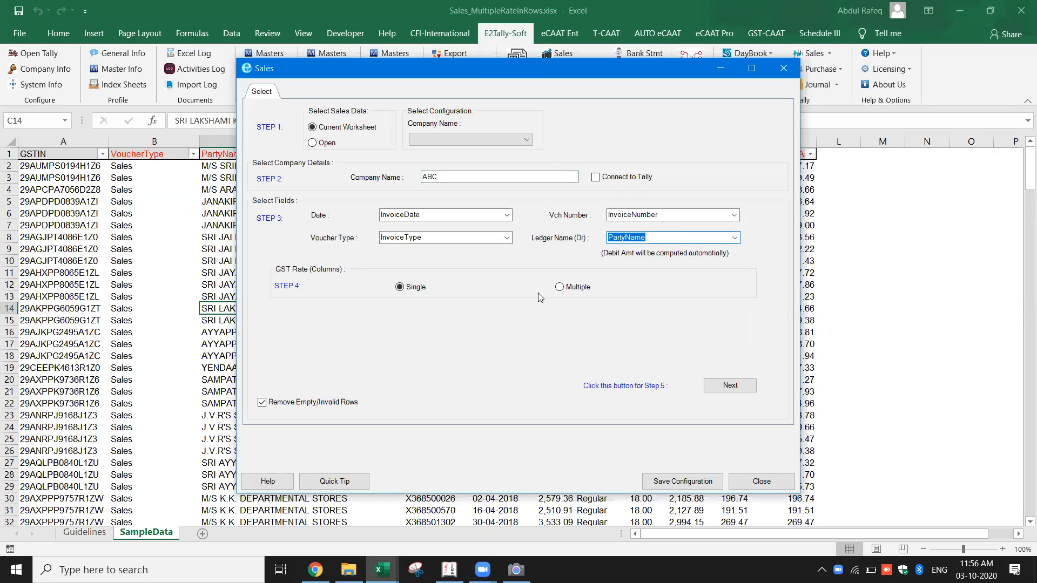
Set the conversion to multiple GST rates in multiple rows and base the CGST/SGST ledgers on the Rate column.
{"action": "left_click", "coordinate": [561, 287]}
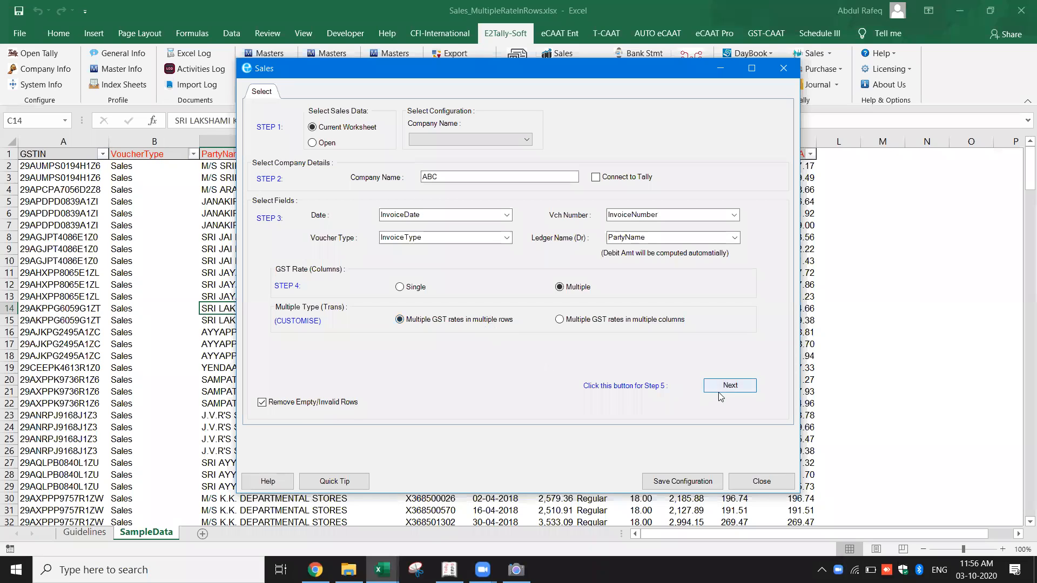
{"action": "left_click", "coordinate": [736, 394]}
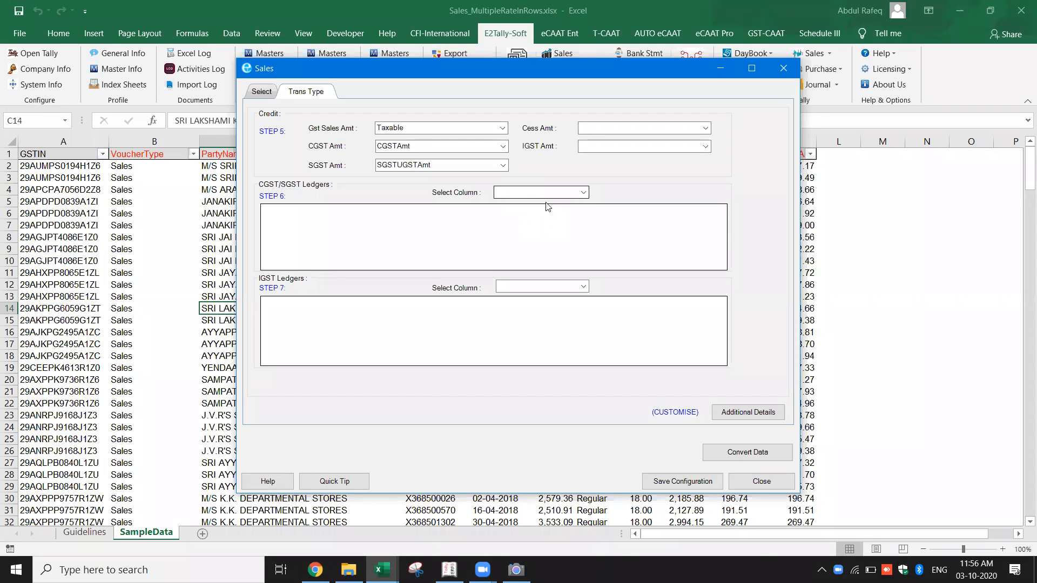
{"action": "left_click", "coordinate": [583, 193]}
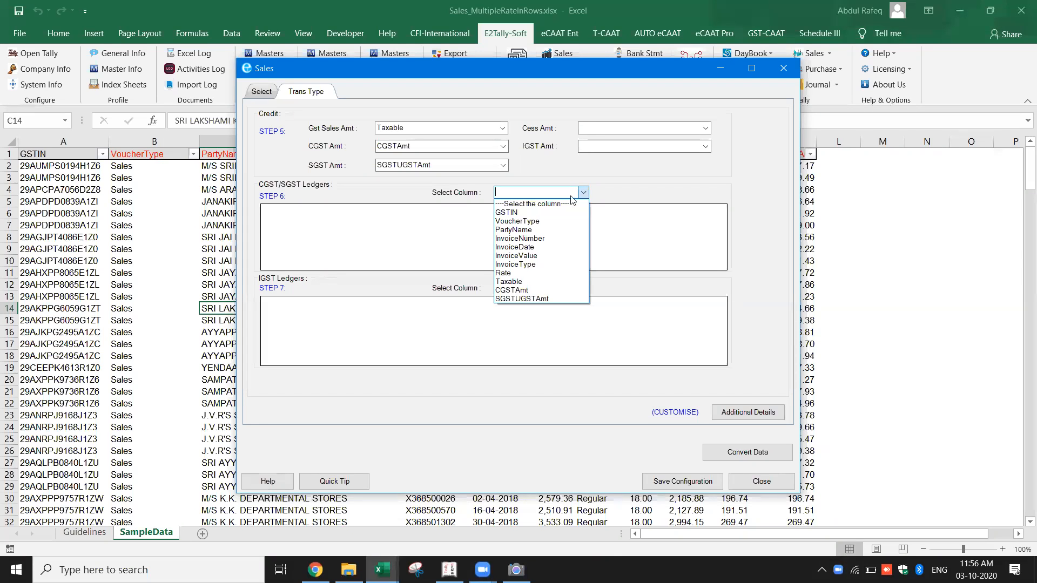
{"action": "left_click", "coordinate": [507, 273]}
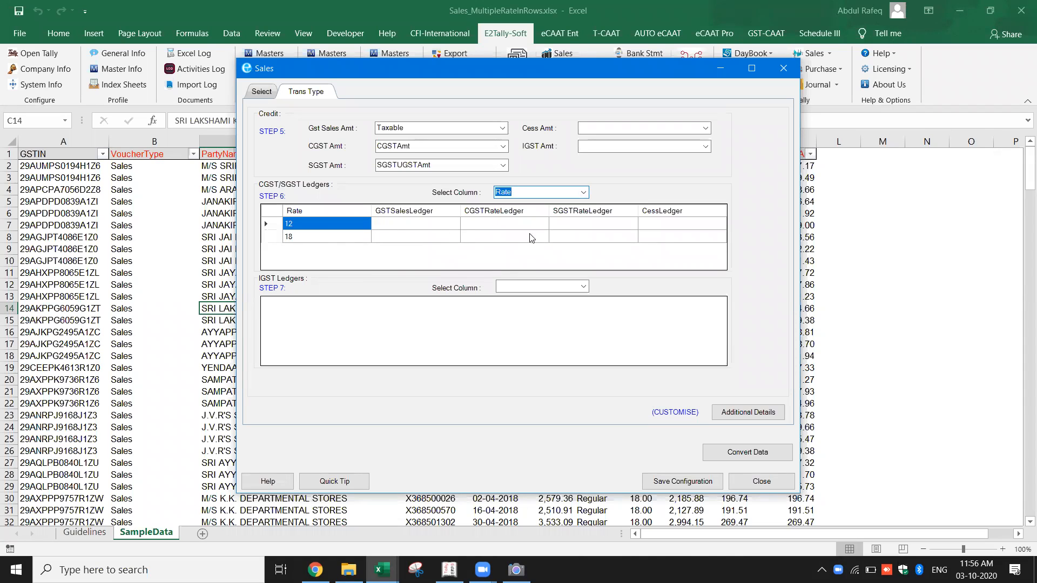
Enter the GST sales ledgers GST SALES 12 for rate 12 and GST SALES 18 for rate 18.
{"action": "left_click", "coordinate": [440, 225]}
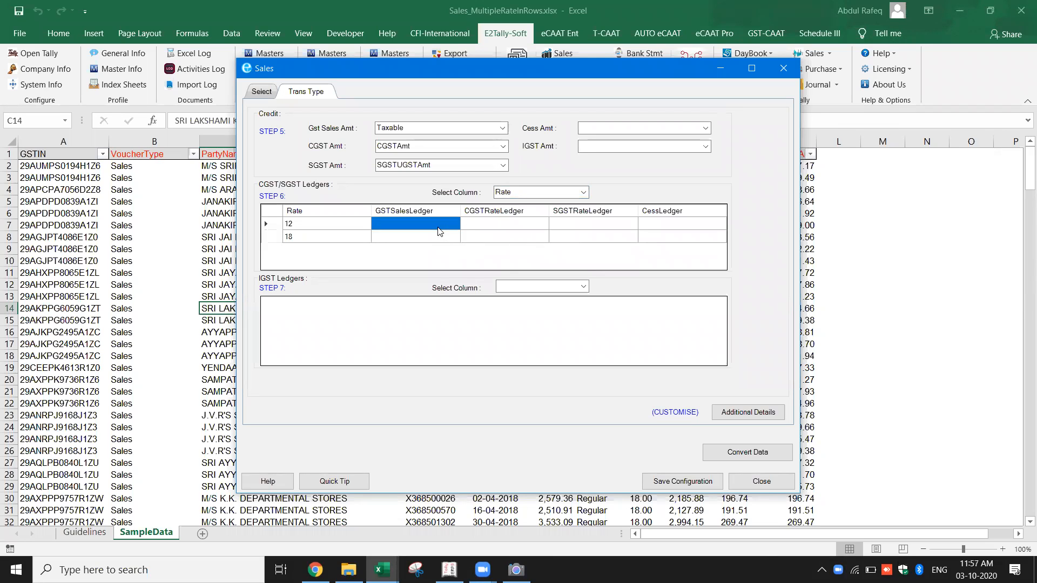
{"action": "type", "text": "GST SALES 12"}
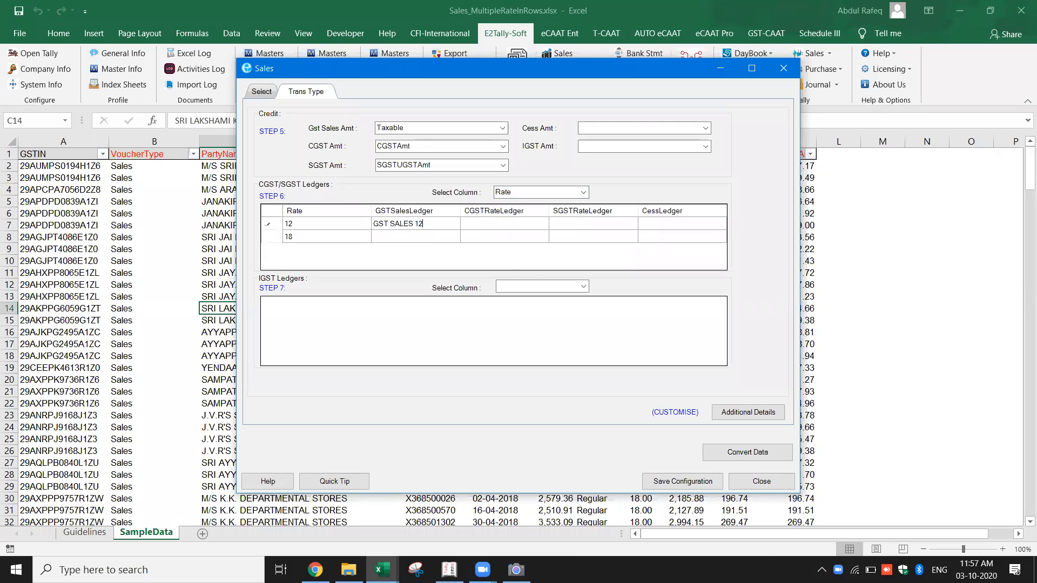
{"action": "left_click", "coordinate": [406, 238]}
{"action": "type", "text": "GST"}
Enter the tax ledgers CGST12 and SGST12 for rate 12, and CGST18 and SGST18 for rate 18.
{"action": "left_click", "coordinate": [471, 224]}
{"action": "type", "text": "CGST12"}
{"action": "left_click", "coordinate": [484, 240]}
{"action": "type", "text": "C"}
{"action": "left_click", "coordinate": [560, 224]}
{"action": "type", "text": "SG"}
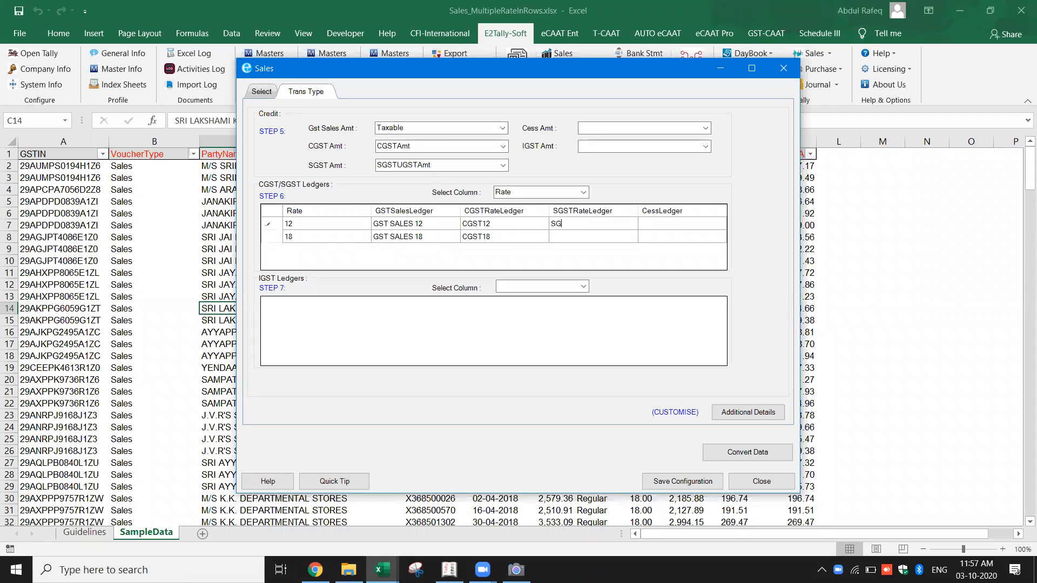
{"action": "left_click", "coordinate": [560, 238]}
{"action": "type", "text": "SG"}
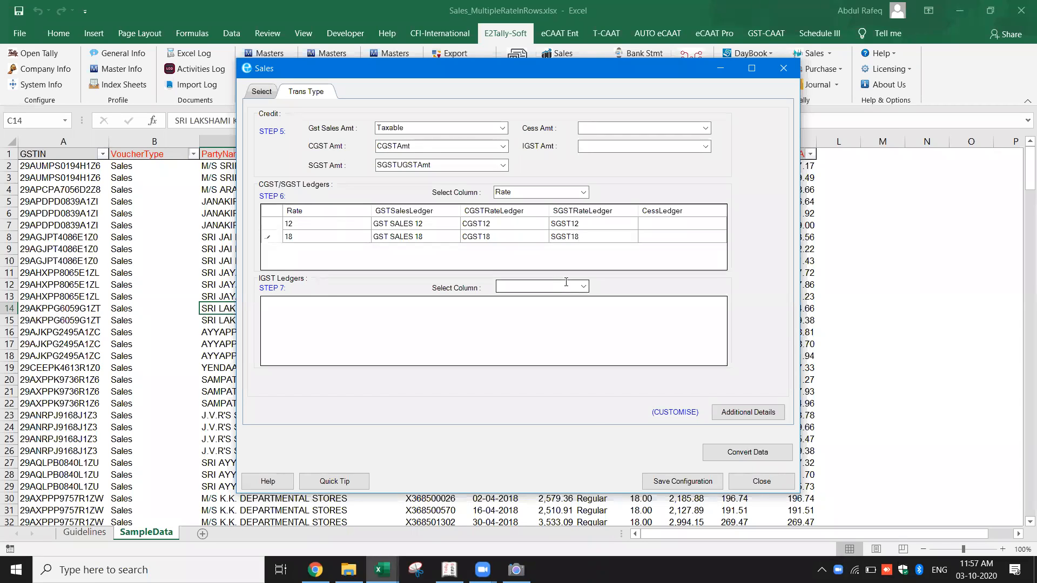
Convert the multiple-rate sales data, check its statistics and preview the resulting vouchers in a maximized window.
{"action": "left_click", "coordinate": [730, 456]}
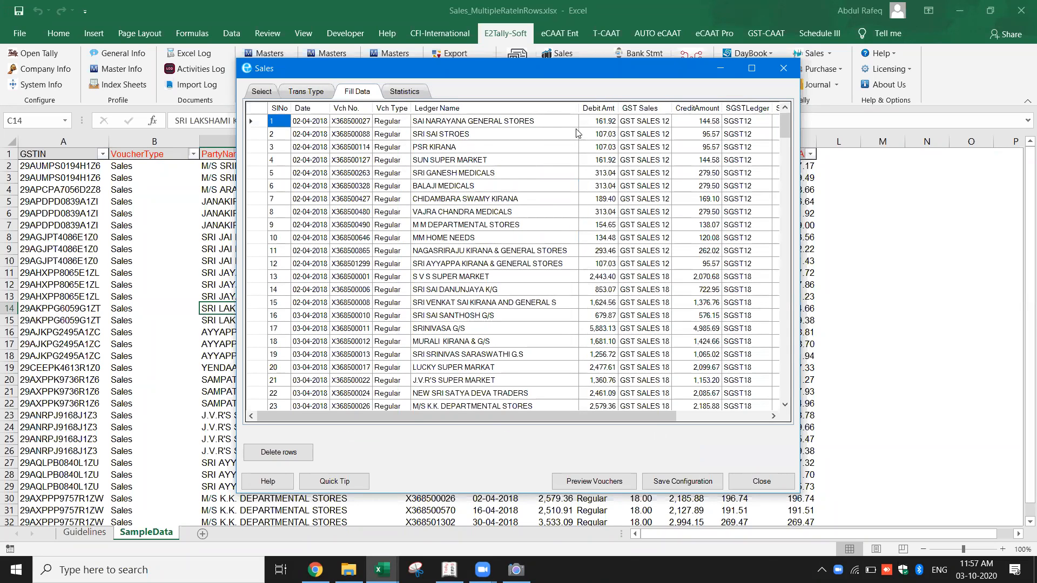
{"action": "left_click", "coordinate": [397, 93]}
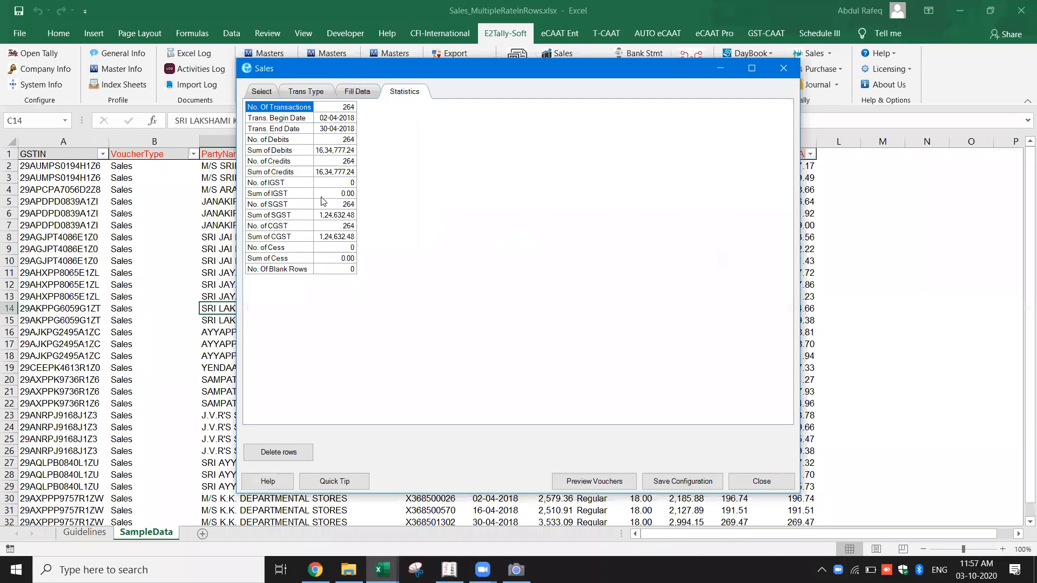
{"action": "left_click", "coordinate": [590, 481]}
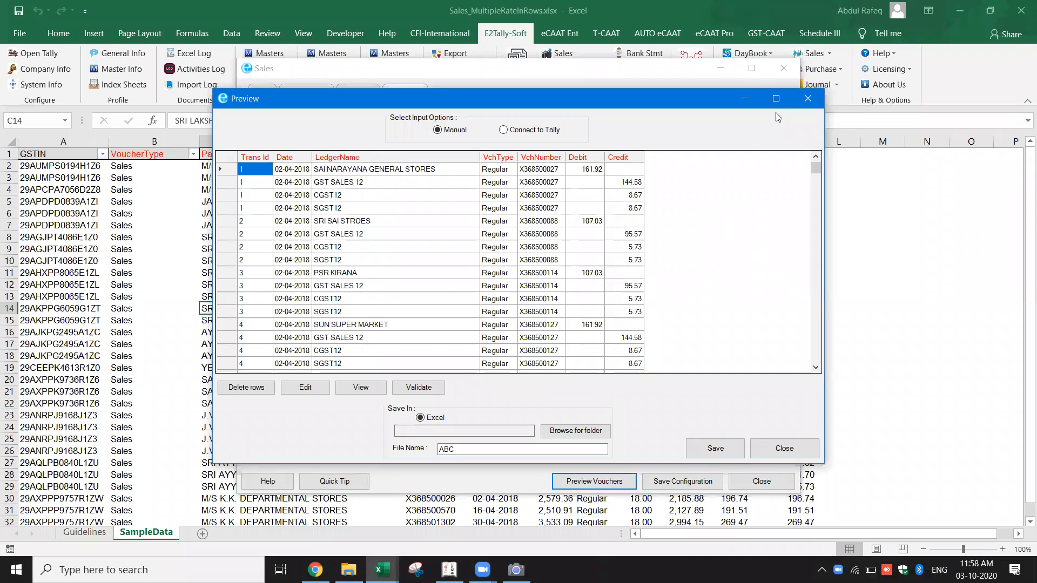
{"action": "left_click", "coordinate": [776, 98]}
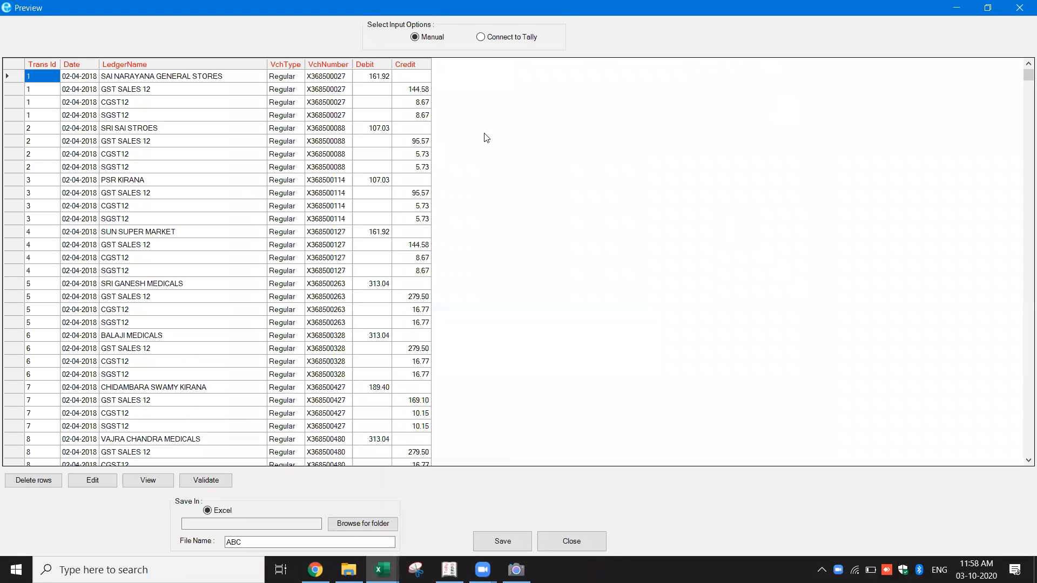
Examine the party, sales and tax ledger entries of the first vouchers, then close the preview without saving.
{"action": "left_click", "coordinate": [163, 81]}
{"action": "left_click", "coordinate": [148, 91]}
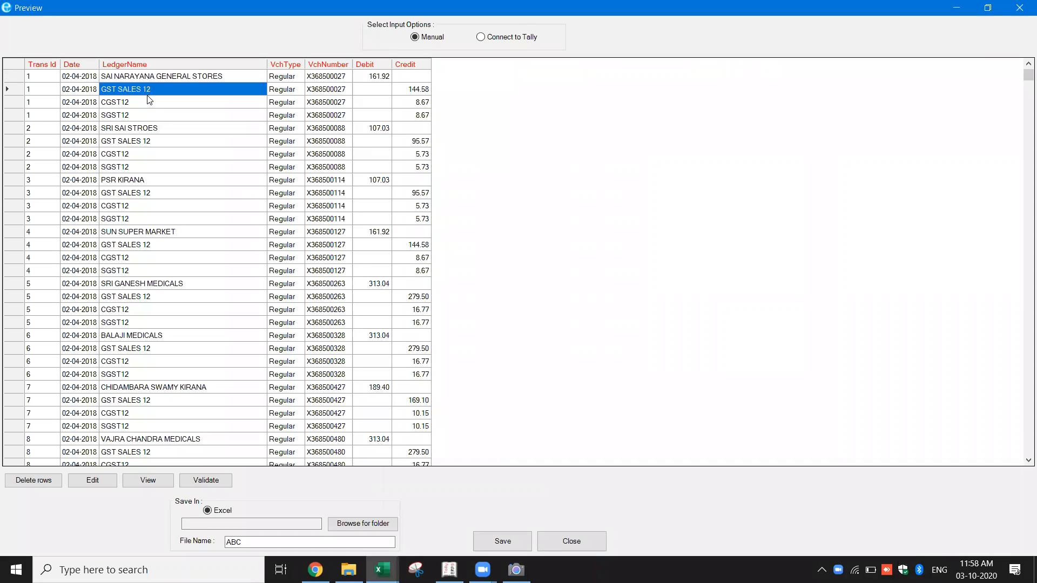
{"action": "left_click", "coordinate": [137, 108]}
{"action": "left_click", "coordinate": [138, 128]}
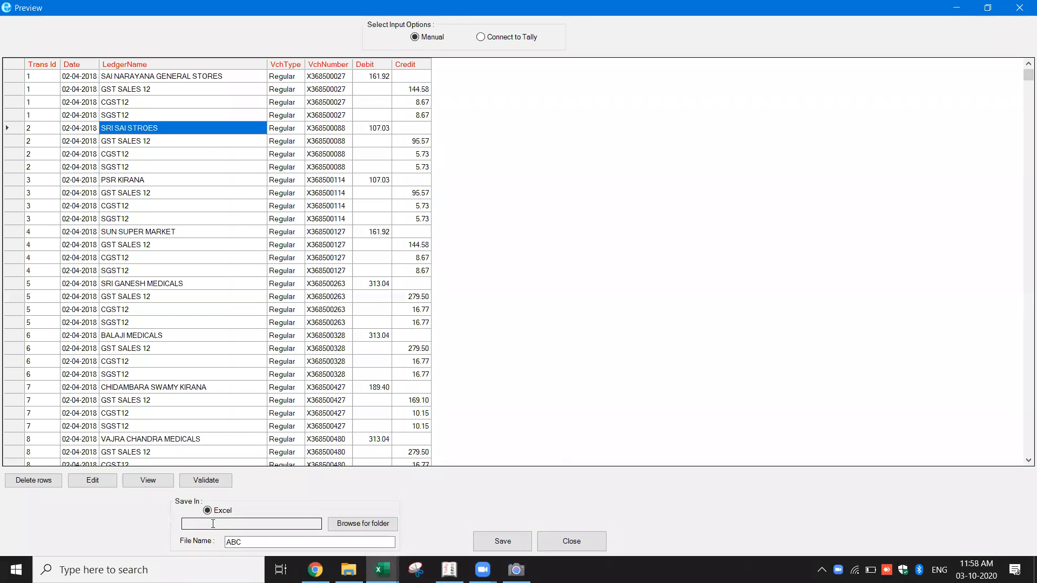
{"action": "left_click", "coordinate": [582, 547]}
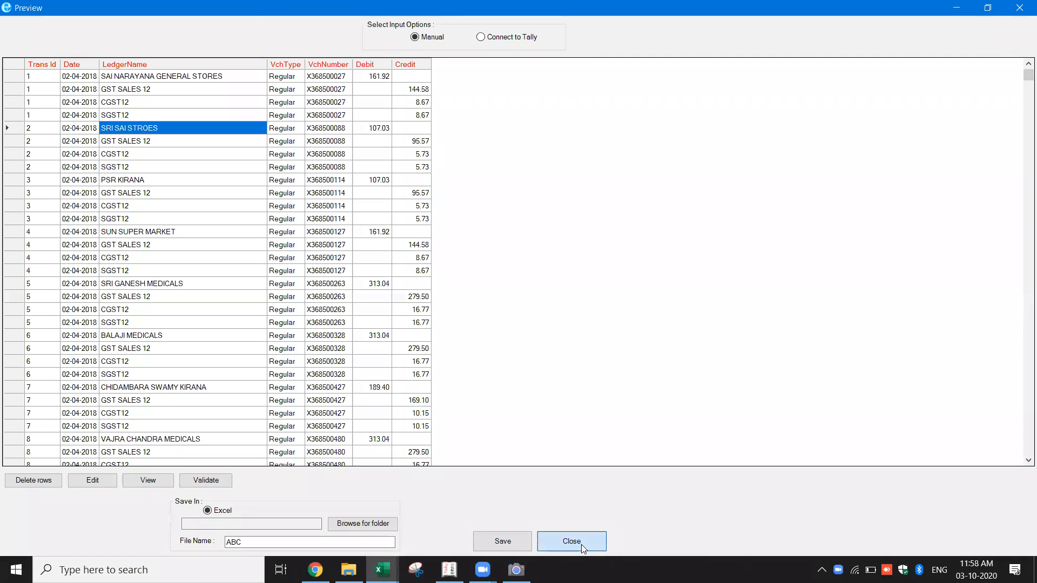
{"action": "left_click", "coordinate": [580, 336]}
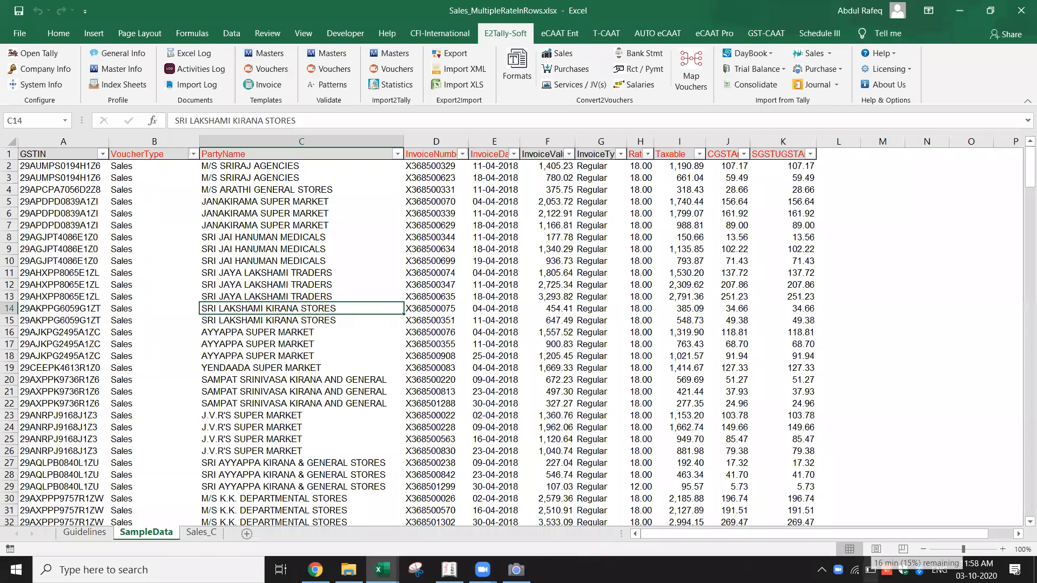
Open the fresh sample data of the Purchase format with a single GST rate.
{"action": "left_click", "coordinate": [658, 286]}
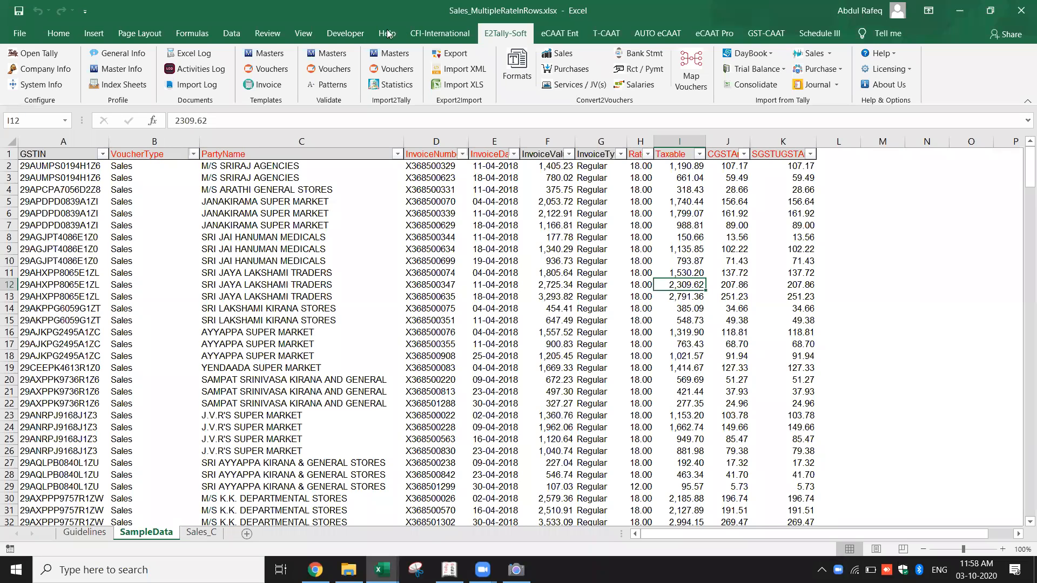
{"action": "left_click", "coordinate": [516, 68]}
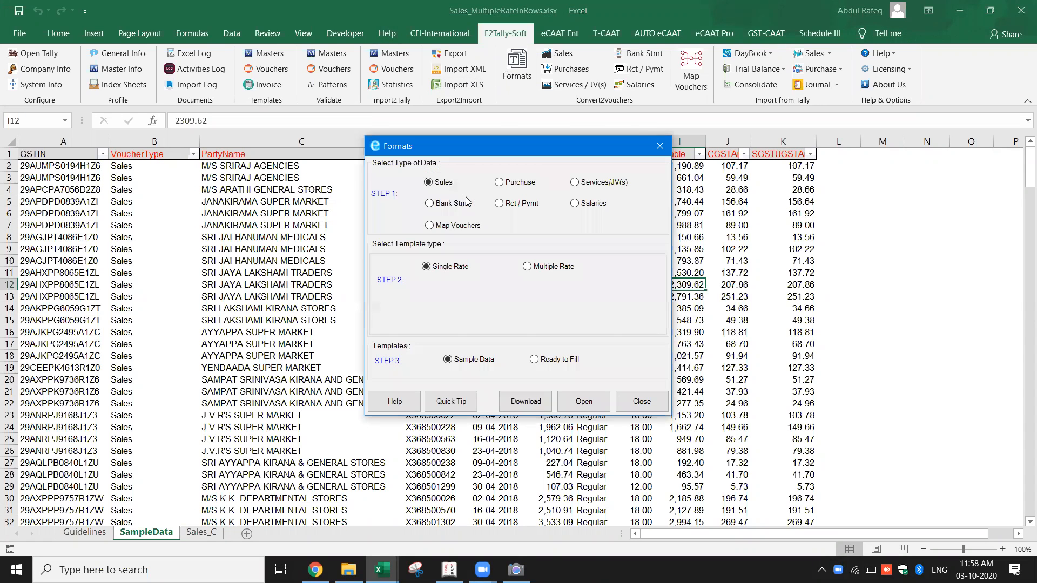
{"action": "left_click", "coordinate": [498, 182]}
{"action": "left_click", "coordinate": [586, 404]}
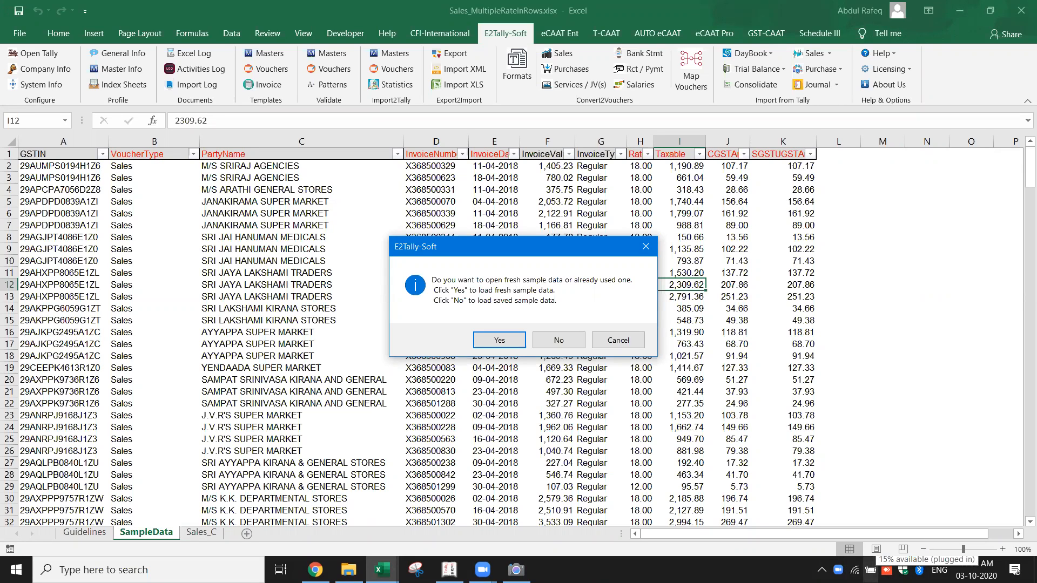
{"action": "left_click", "coordinate": [511, 345]}
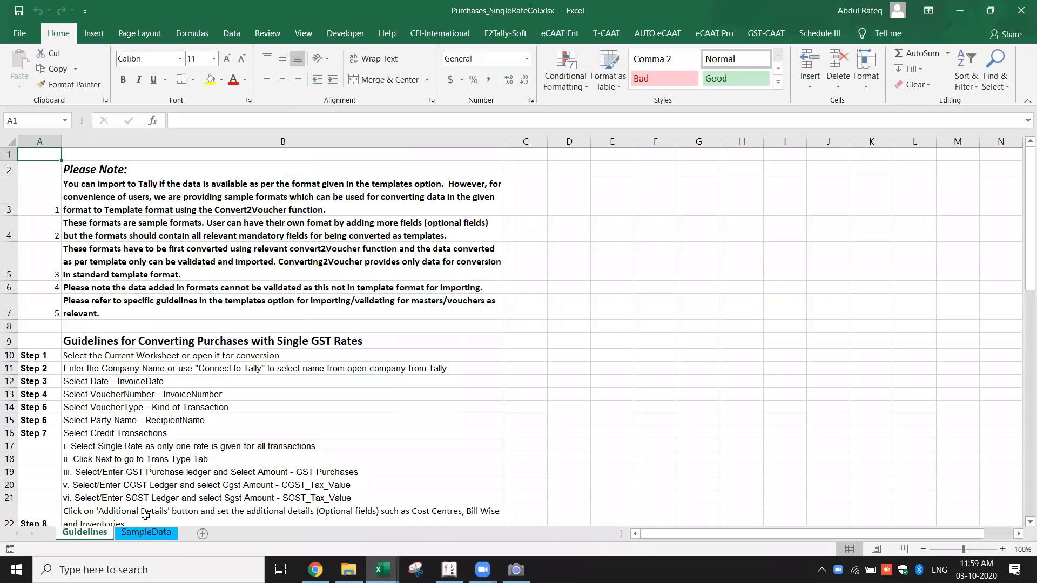
Switch to the SampleData sheet of the purchases workbook and start the Purchases voucher conversion.
{"action": "left_click", "coordinate": [145, 533]}
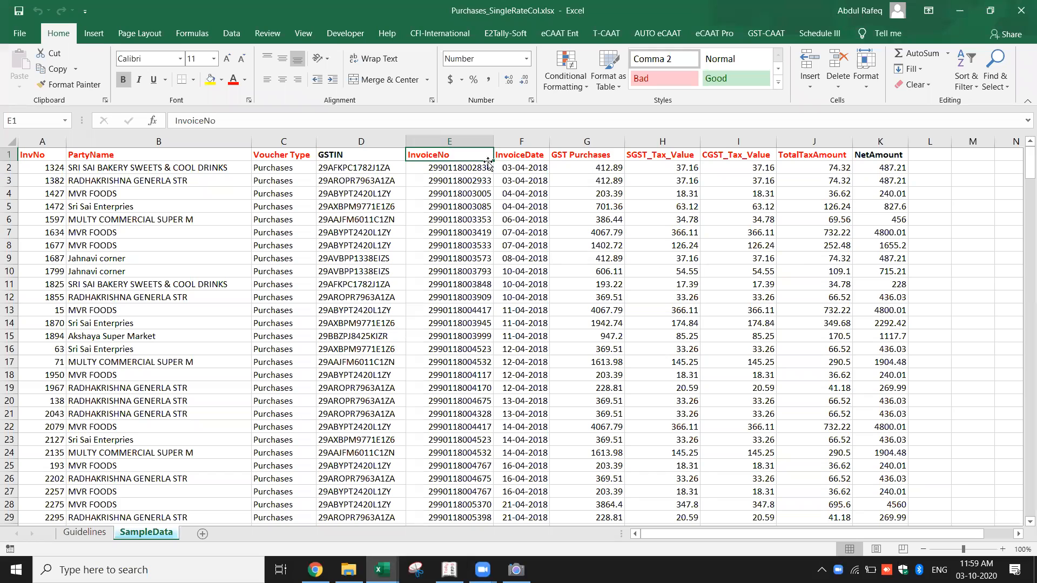
{"action": "left_click", "coordinate": [453, 362]}
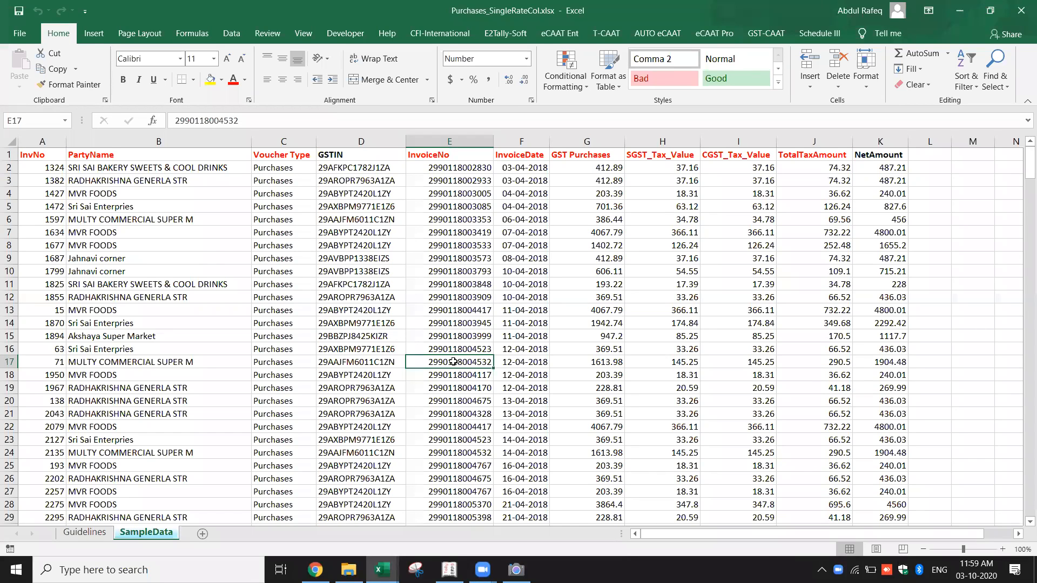
{"action": "left_click", "coordinate": [514, 33]}
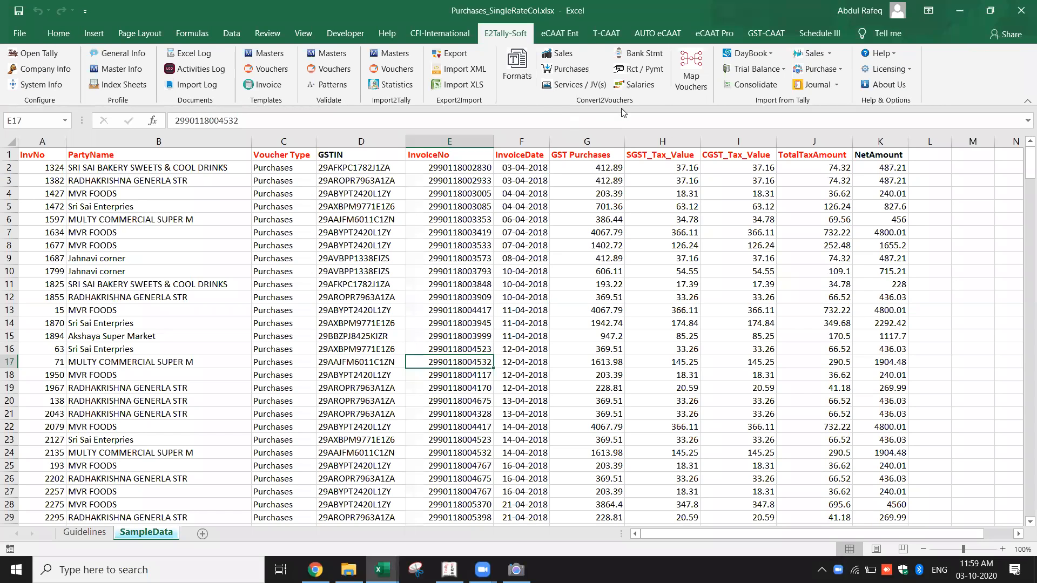
{"action": "left_click", "coordinate": [585, 74]}
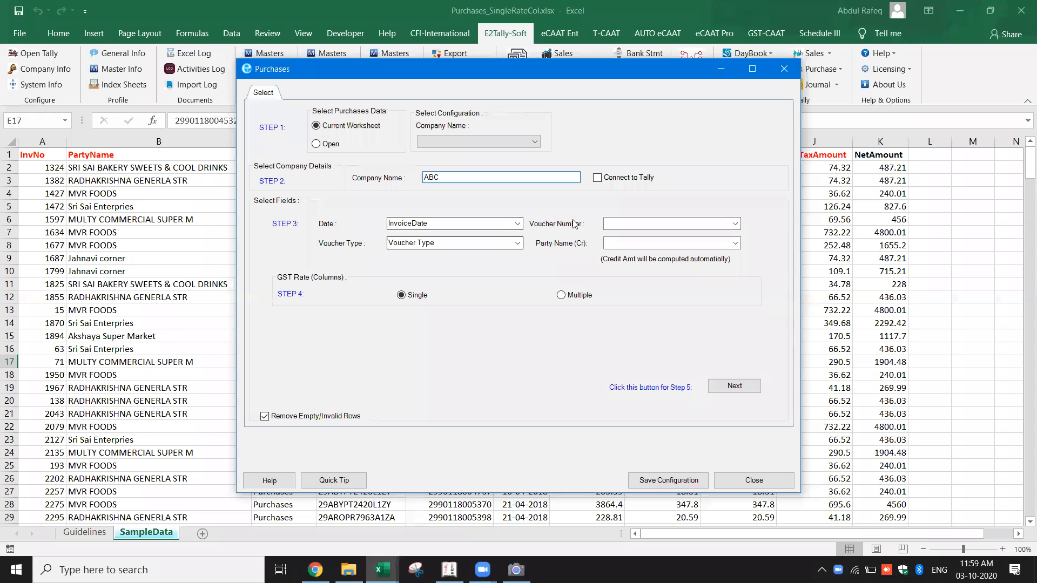
Map the voucher number to InvoiceNo and the credit party name to PartyName, then proceed to transaction types with a single GST rate.
{"action": "left_click", "coordinate": [734, 225]}
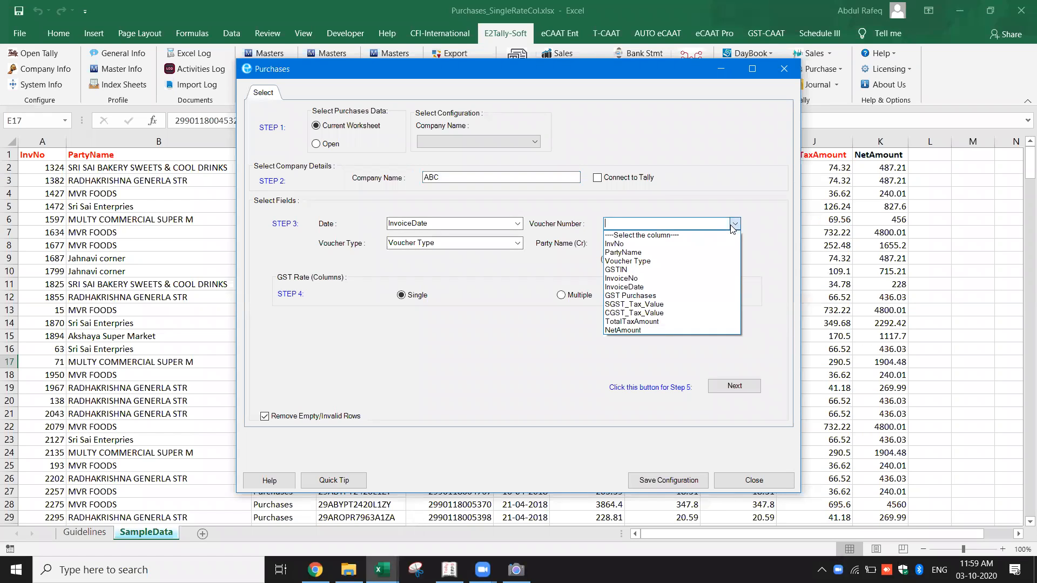
{"action": "left_click", "coordinate": [680, 277]}
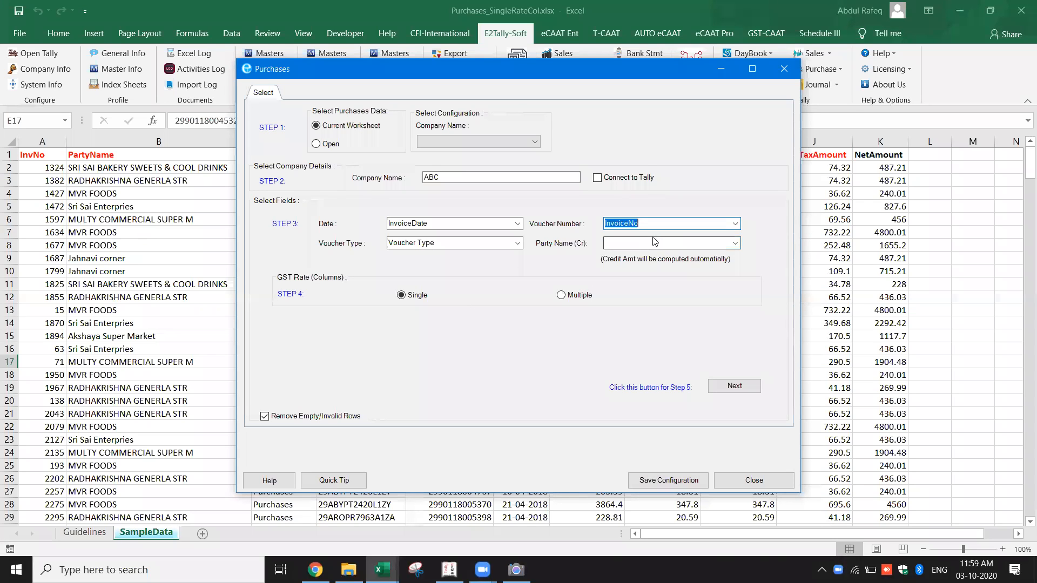
{"action": "left_click", "coordinate": [735, 243]}
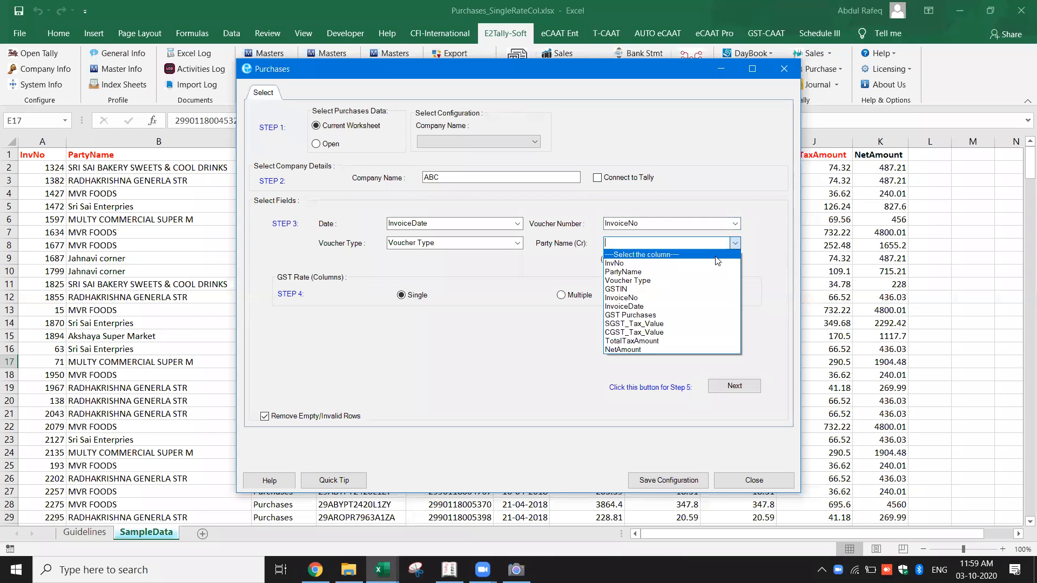
{"action": "left_click", "coordinate": [700, 273]}
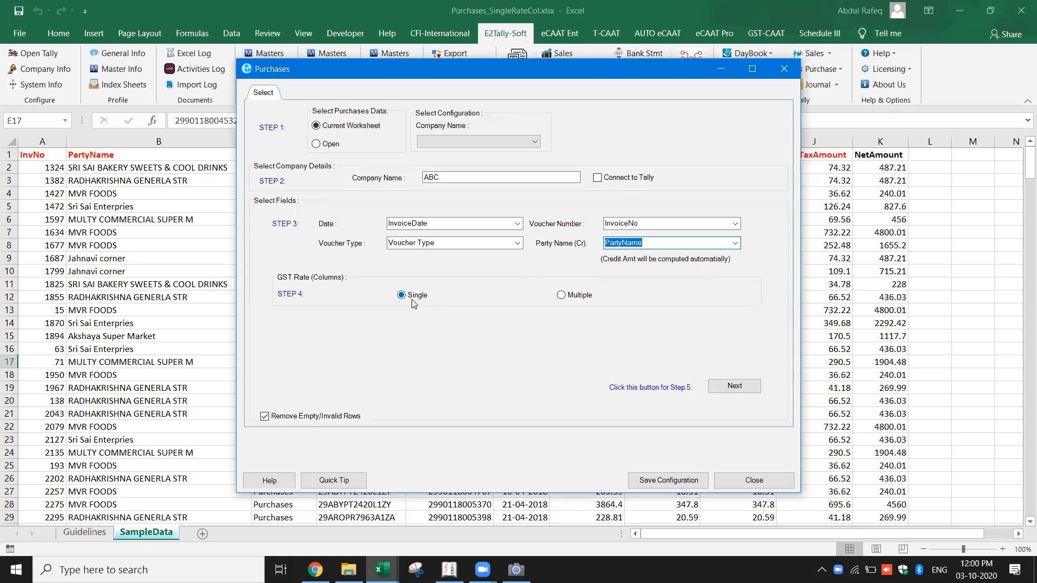
{"action": "left_click", "coordinate": [731, 386]}
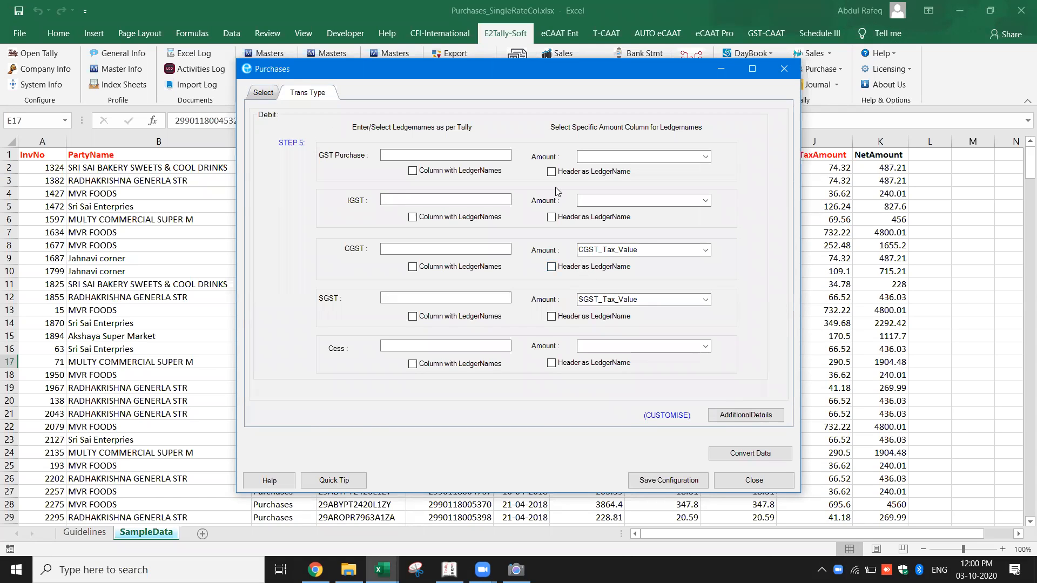
Set the GST Purchase amount column to GST Purchases and use the headers as ledger names for GST Purchase, CGST and SGST.
{"action": "left_click", "coordinate": [552, 172]}
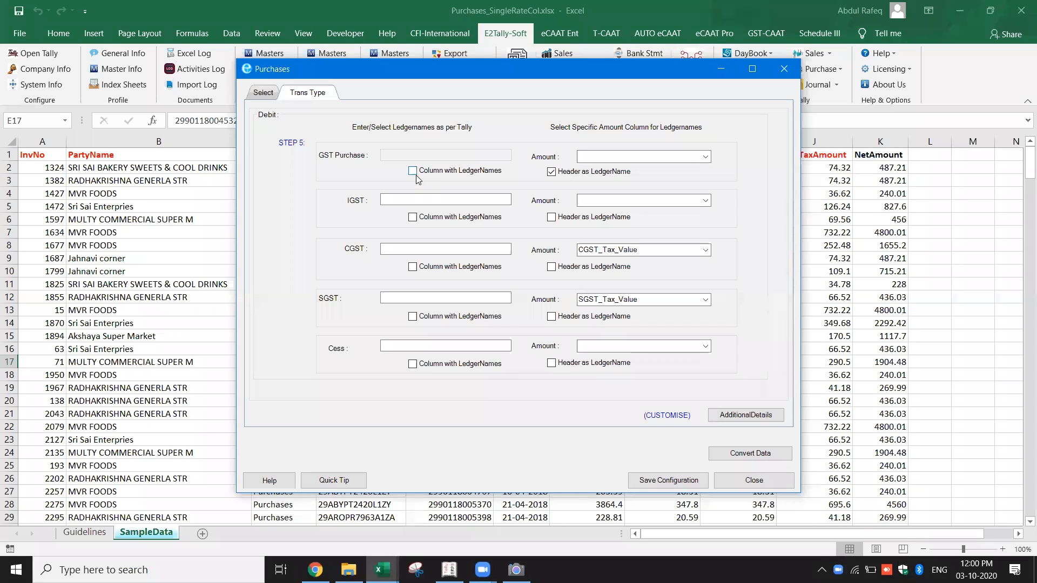
{"action": "left_click", "coordinate": [704, 158]}
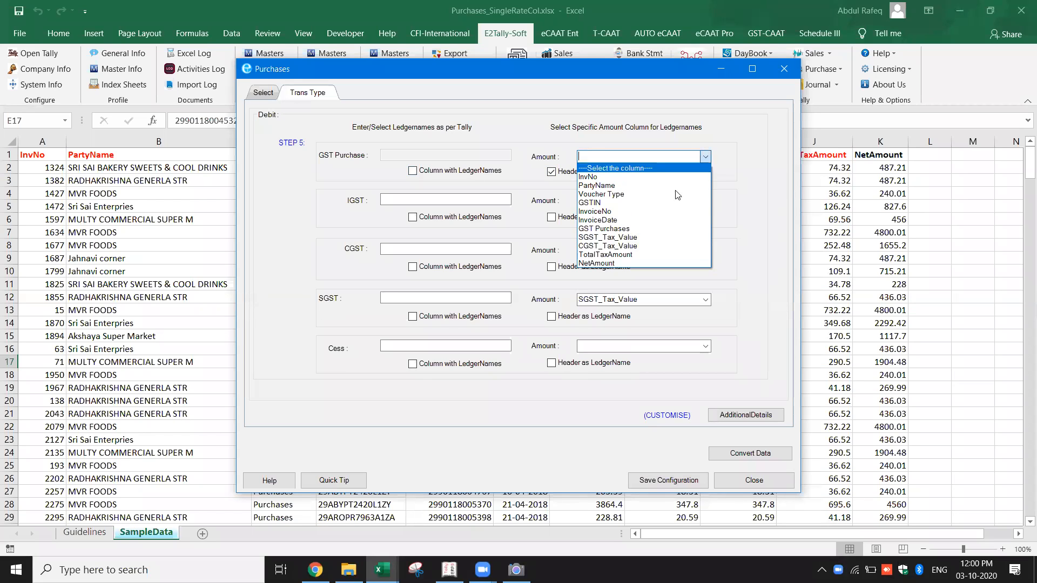
{"action": "left_click", "coordinate": [664, 229]}
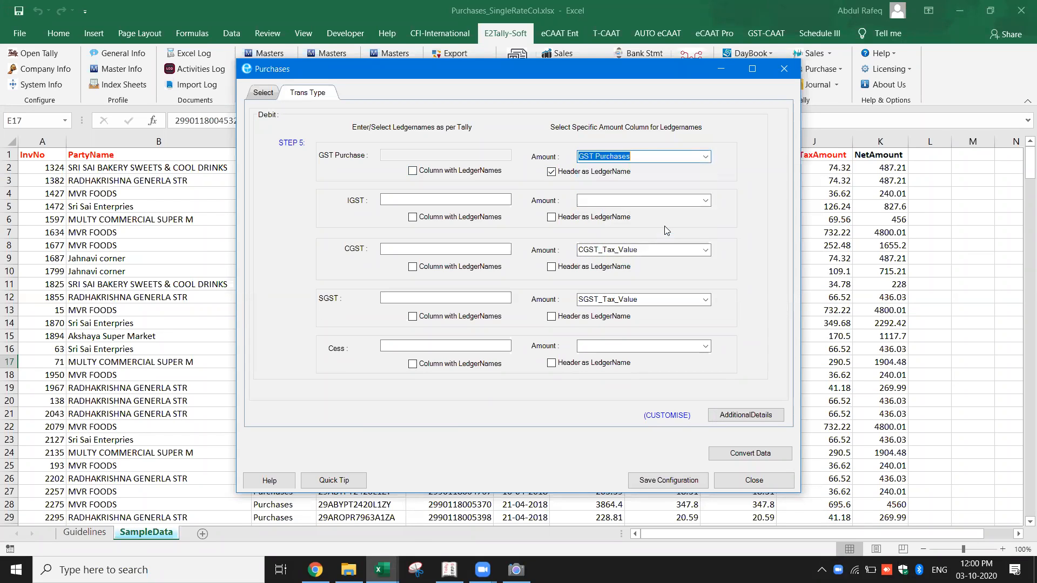
{"action": "left_click", "coordinate": [551, 268]}
{"action": "left_click", "coordinate": [551, 317]}
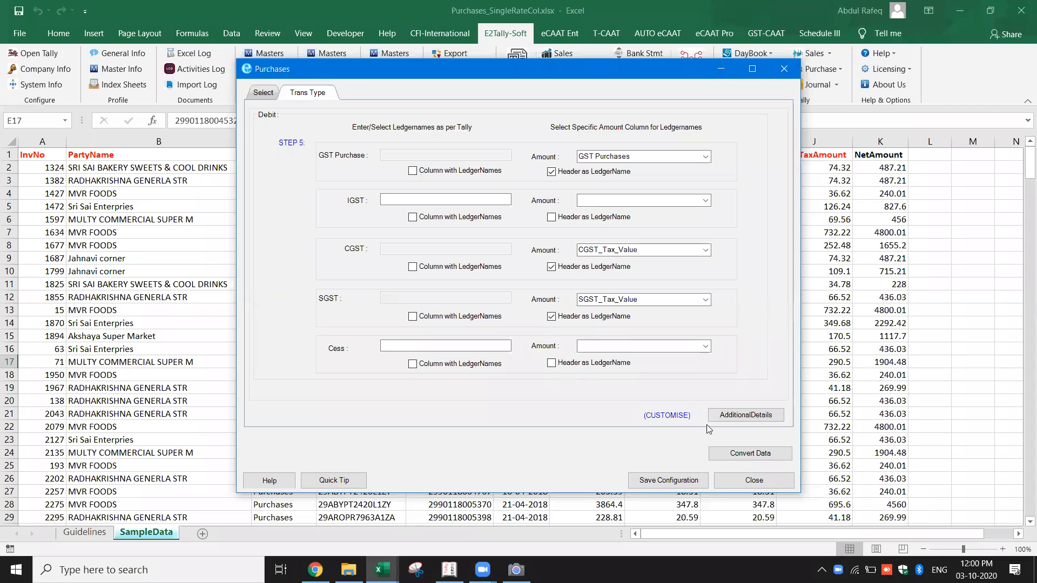
Convert the single-rate purchase data, check its statistics and preview the resulting vouchers in a maximized window.
{"action": "left_click", "coordinate": [743, 453]}
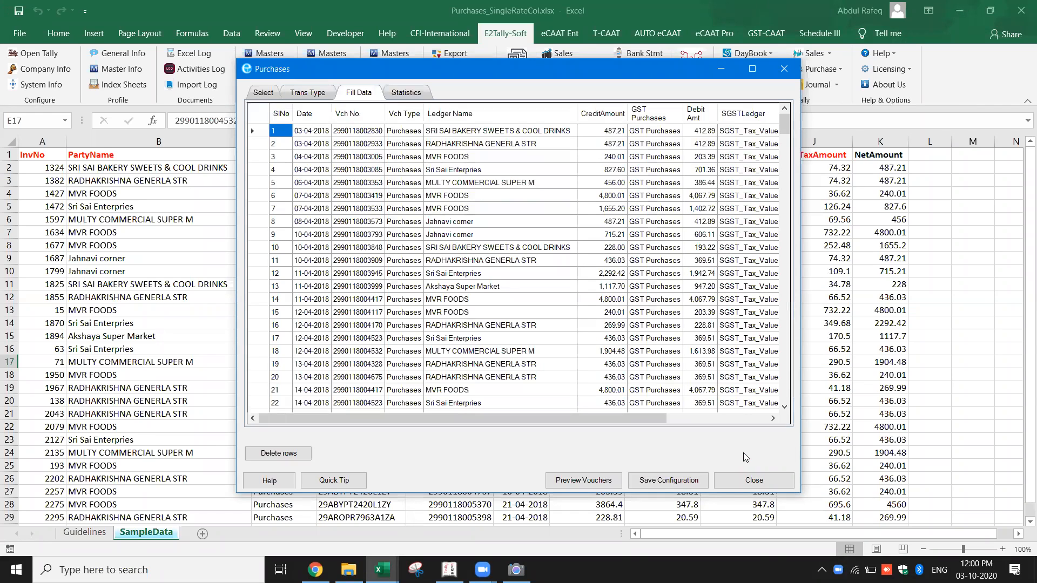
{"action": "left_click", "coordinate": [411, 94]}
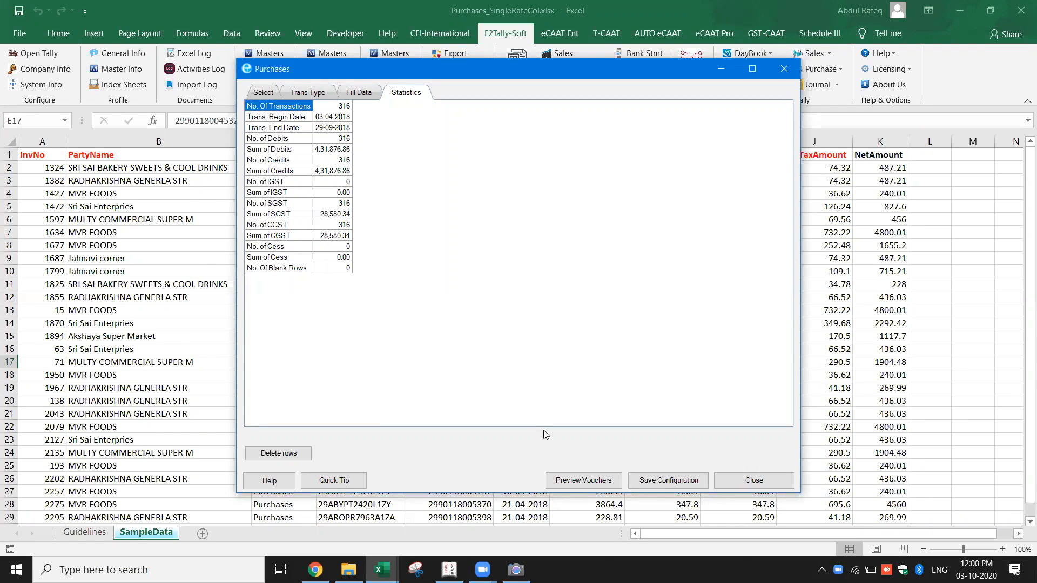
{"action": "left_click", "coordinate": [583, 481]}
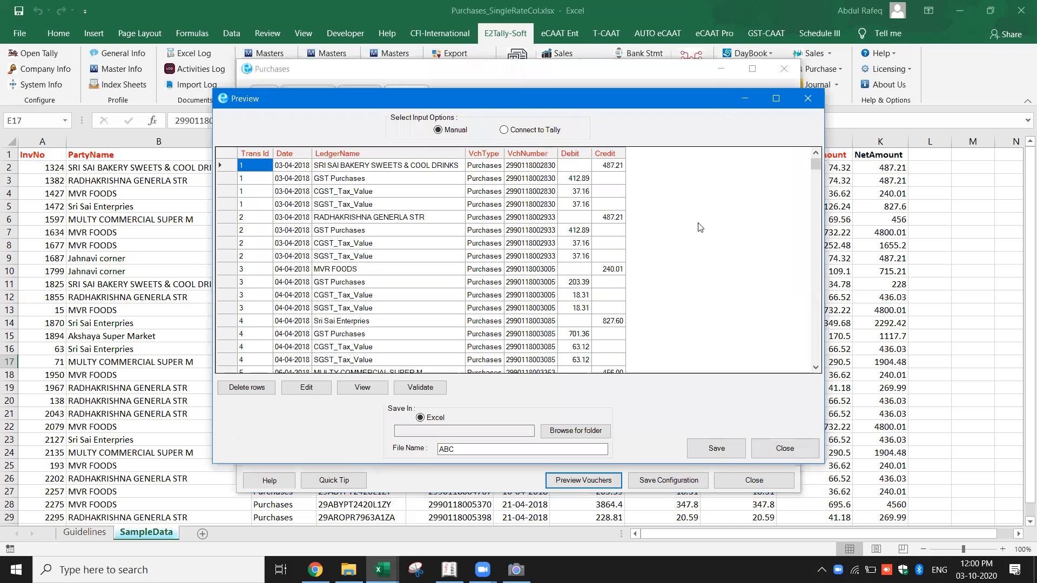
{"action": "left_click", "coordinate": [775, 99]}
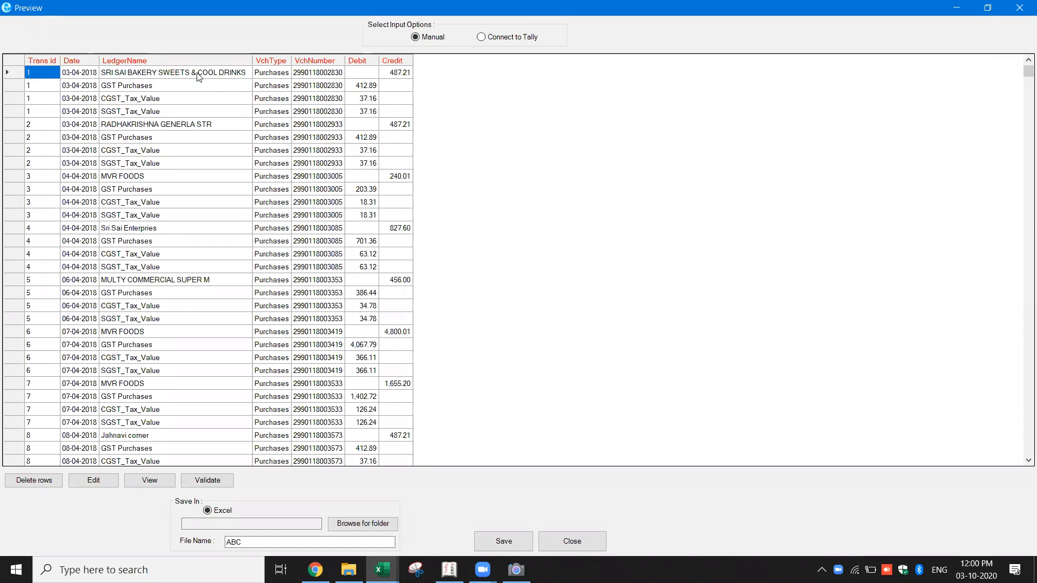
Examine the party, purchase and tax ledger entries of the previewed vouchers, then close the preview without saving.
{"action": "left_click", "coordinate": [160, 98]}
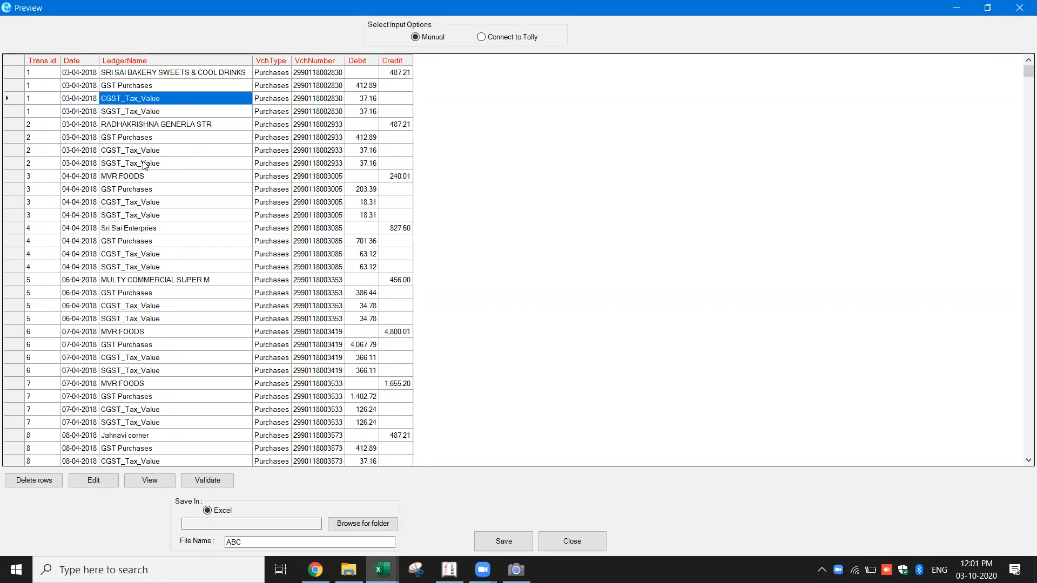
{"action": "key", "text": "Down"}
{"action": "key", "text": "Down"}
{"action": "key", "text": "Down"}
{"action": "key", "text": "Down"}
{"action": "key", "text": "Down"}
{"action": "key", "text": "Down"}
{"action": "key", "text": "Down"}
{"action": "key", "text": "Down"}
{"action": "key", "text": "Down"}
{"action": "key", "text": "Down"}
{"action": "key", "text": "Down"}
{"action": "key", "text": "Down"}
{"action": "key", "text": "Down"}
{"action": "key", "text": "Down"}
{"action": "key", "text": "Down"}
{"action": "key", "text": "Down"}
{"action": "key", "text": "Down"}
{"action": "key", "text": "Down"}
{"action": "key", "text": "Down"}
{"action": "key", "text": "Down"}
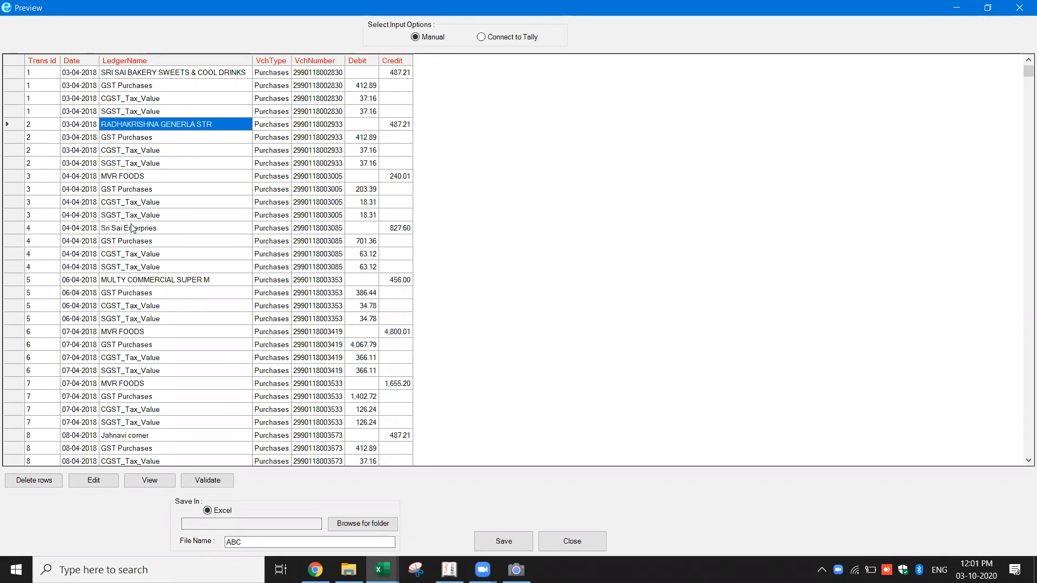
{"action": "key", "text": "Down"}
{"action": "key", "text": "Down"}
{"action": "key", "text": "Down"}
{"action": "key", "text": "Down"}
{"action": "key", "text": "Down"}
{"action": "key", "text": "Down"}
{"action": "key", "text": "Down"}
{"action": "key", "text": "Down"}
{"action": "key", "text": "Down"}
{"action": "key", "text": "Down"}
{"action": "key", "text": "Down"}
{"action": "key", "text": "Down"}
{"action": "key", "text": "Down"}
{"action": "key", "text": "Down"}
{"action": "key", "text": "Down"}
{"action": "key", "text": "Down"}
{"action": "key", "text": "Down"}
{"action": "key", "text": "Down"}
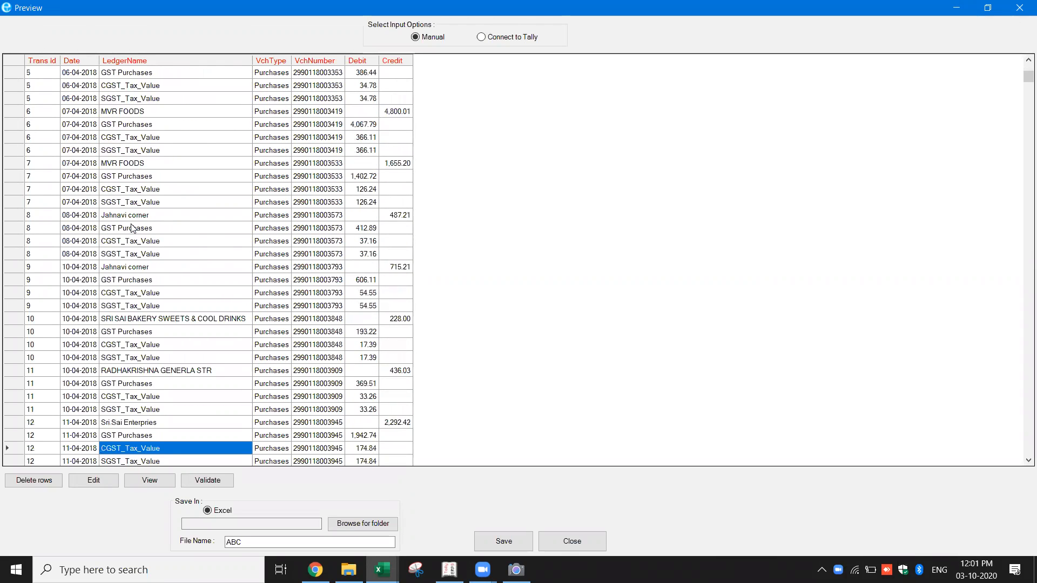
{"action": "key", "text": "Down"}
{"action": "key", "text": "Down"}
{"action": "key", "text": "Down"}
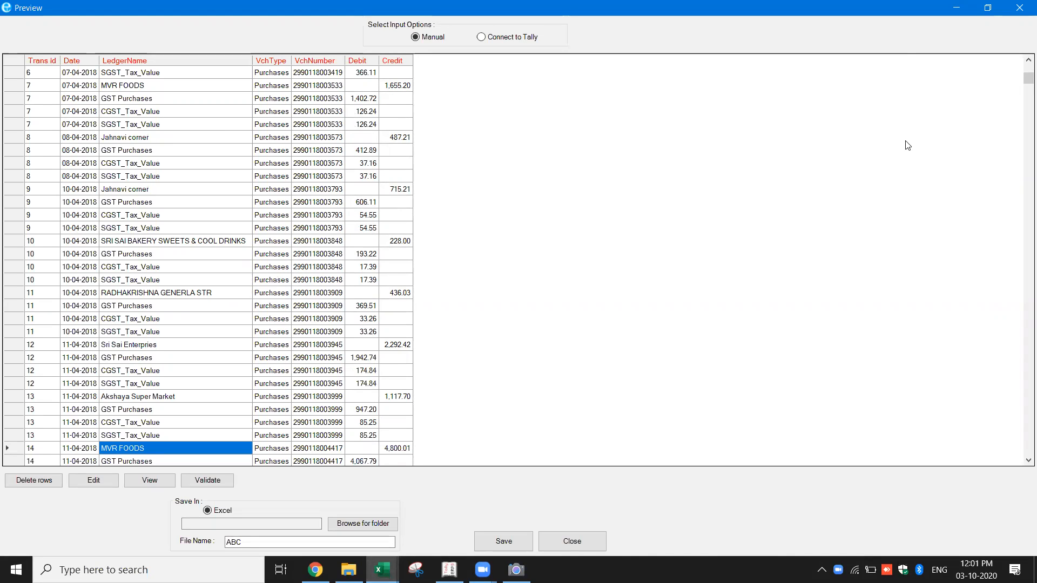
{"action": "left_click", "coordinate": [578, 550]}
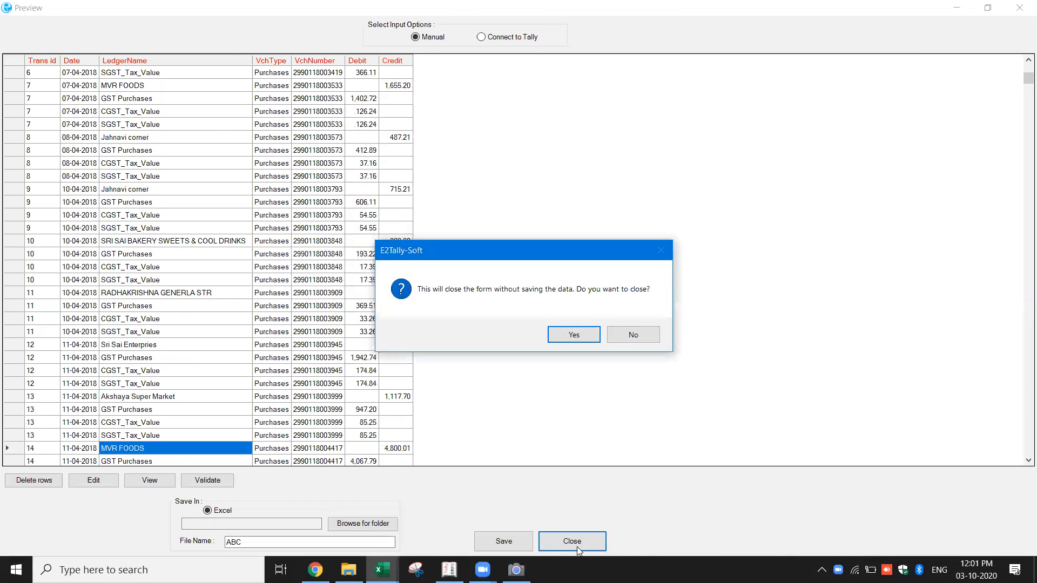
{"action": "left_click", "coordinate": [573, 335]}
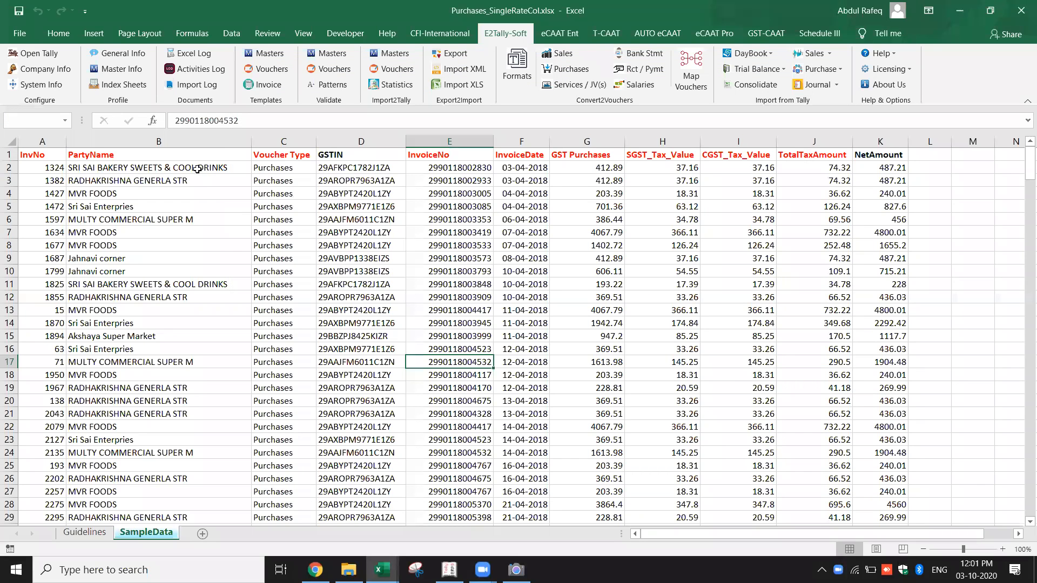
Look through the purchase sample data down to its last record and return to the first cell.
{"action": "left_click", "coordinate": [136, 284]}
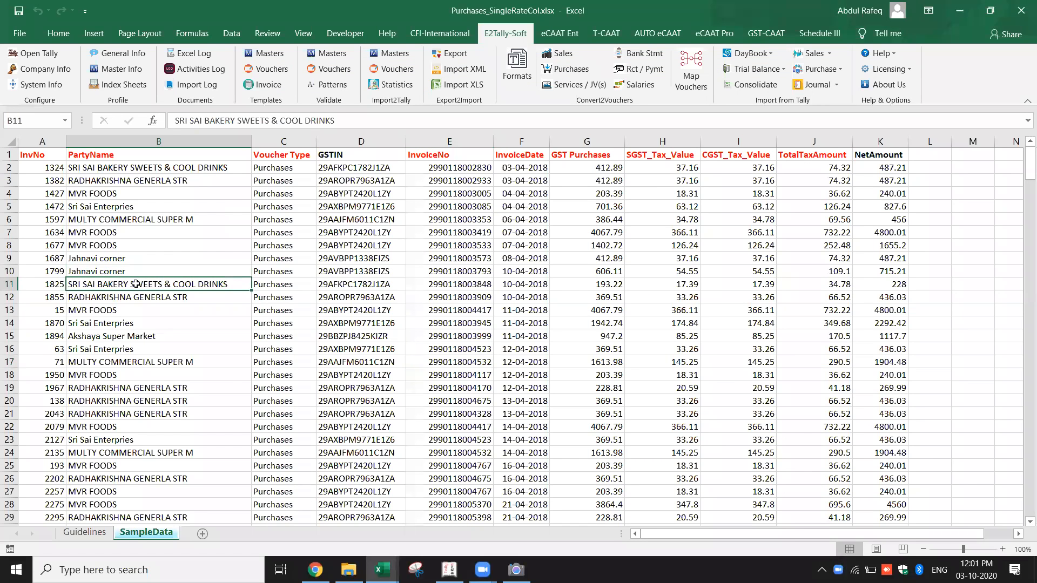
{"action": "key", "text": "ctrl+Down"}
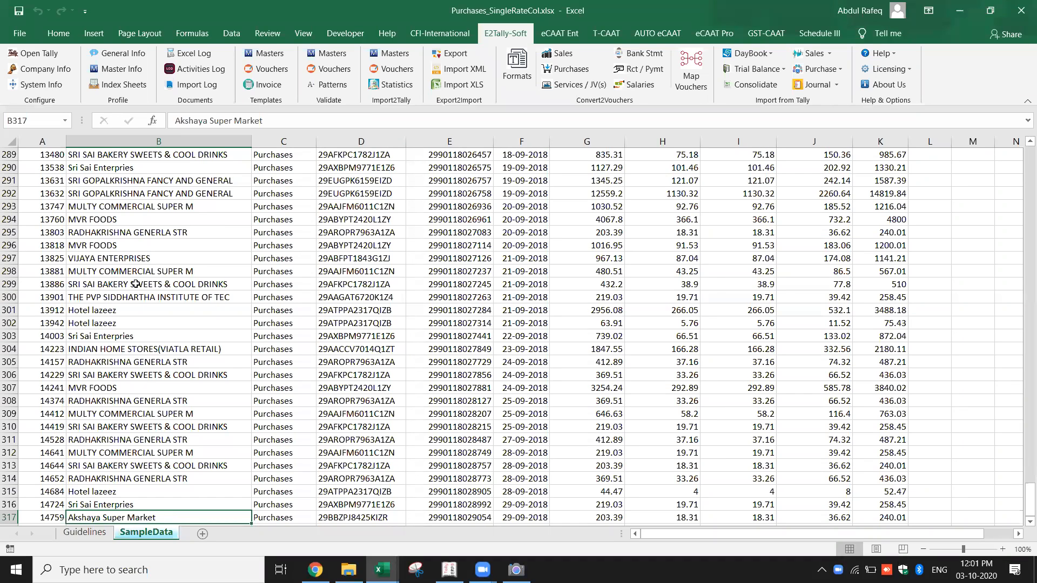
{"action": "left_click", "coordinate": [387, 273]}
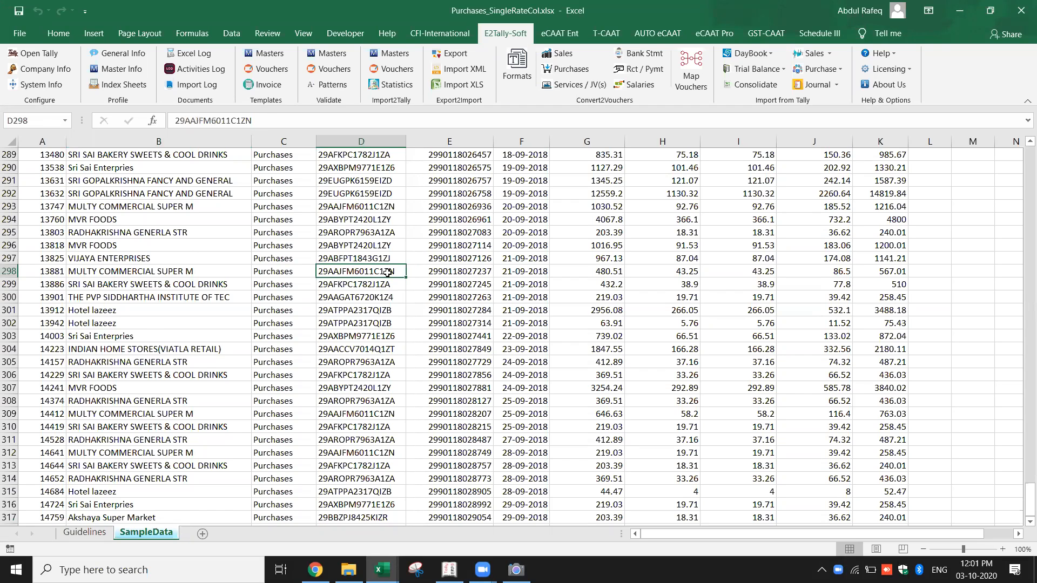
{"action": "key", "text": "ctrl+Home"}
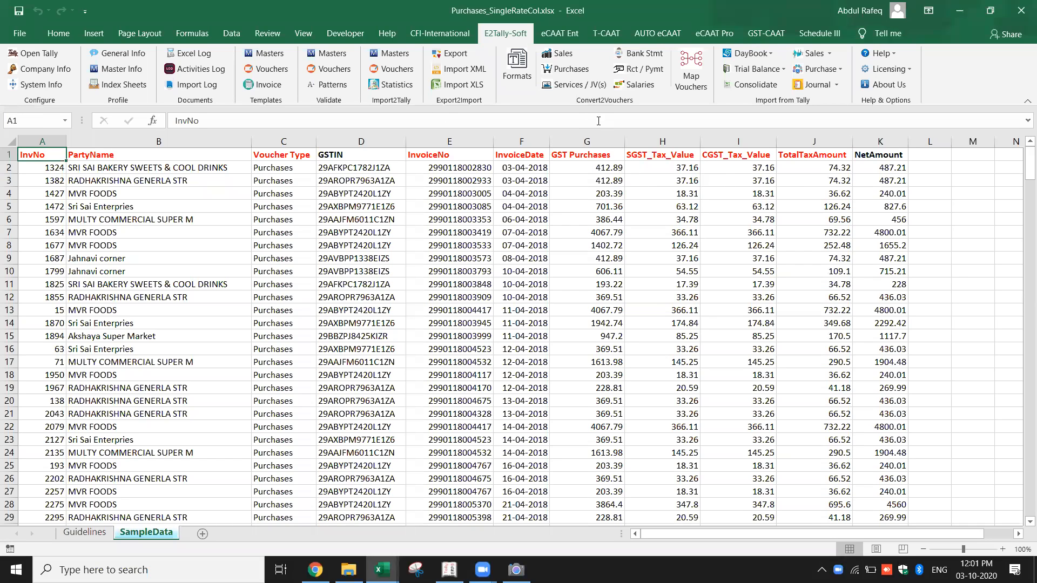
Open the sample data of the Services/JV(s) format and show its SampleData sheet.
{"action": "left_click", "coordinate": [517, 68]}
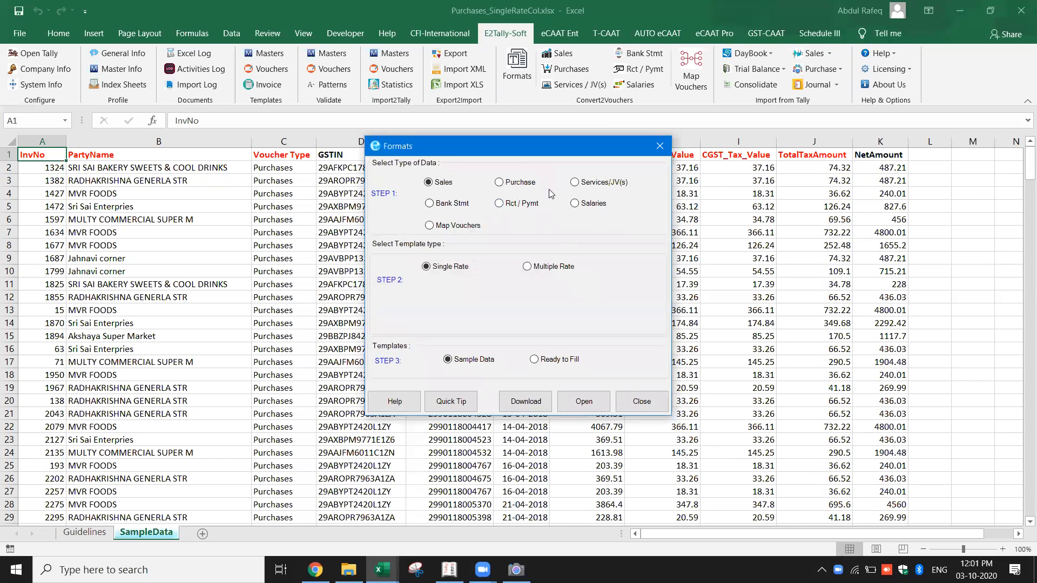
{"action": "left_click", "coordinate": [574, 182]}
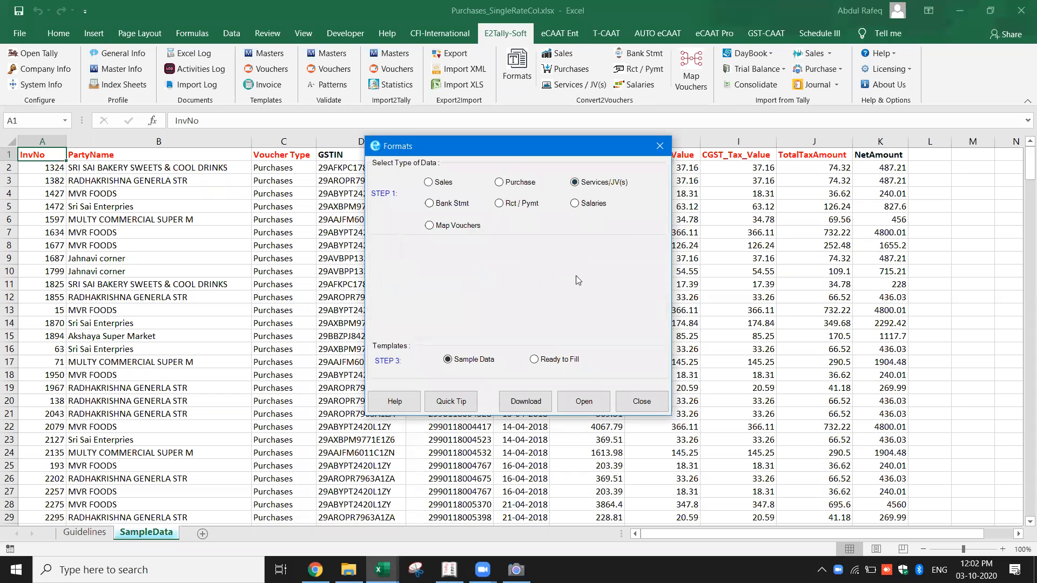
{"action": "left_click", "coordinate": [585, 410]}
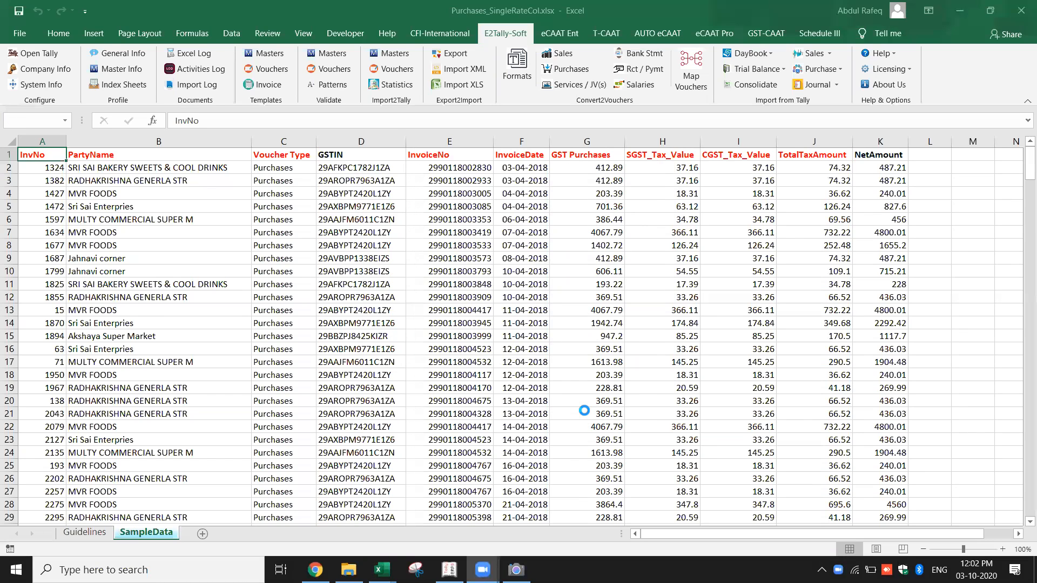
{"action": "left_click", "coordinate": [506, 348]}
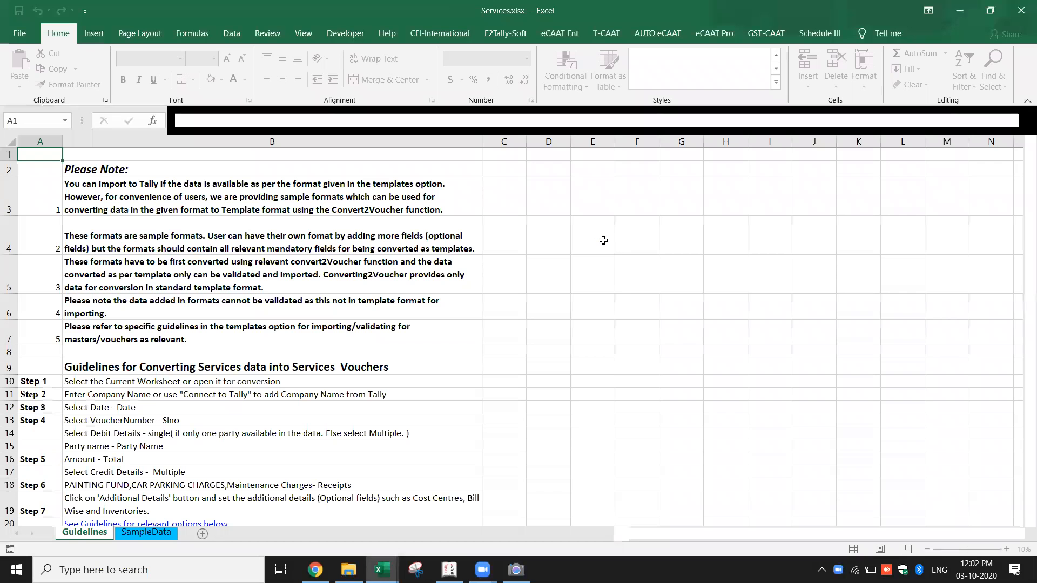
{"action": "left_click", "coordinate": [146, 533]}
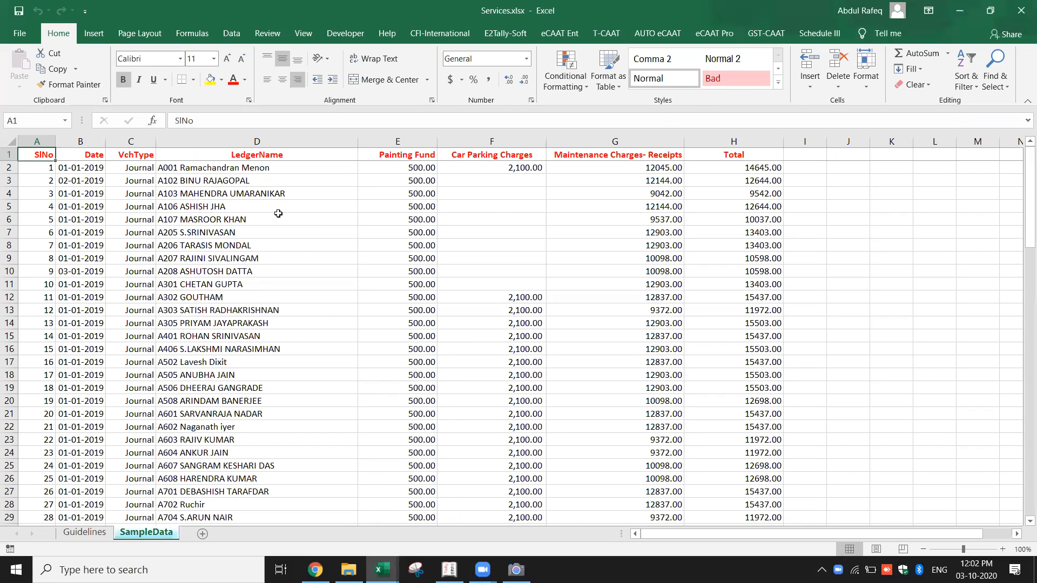
Examine the ledger names and the Painting Fund charges in the services sample data.
{"action": "left_click", "coordinate": [249, 218]}
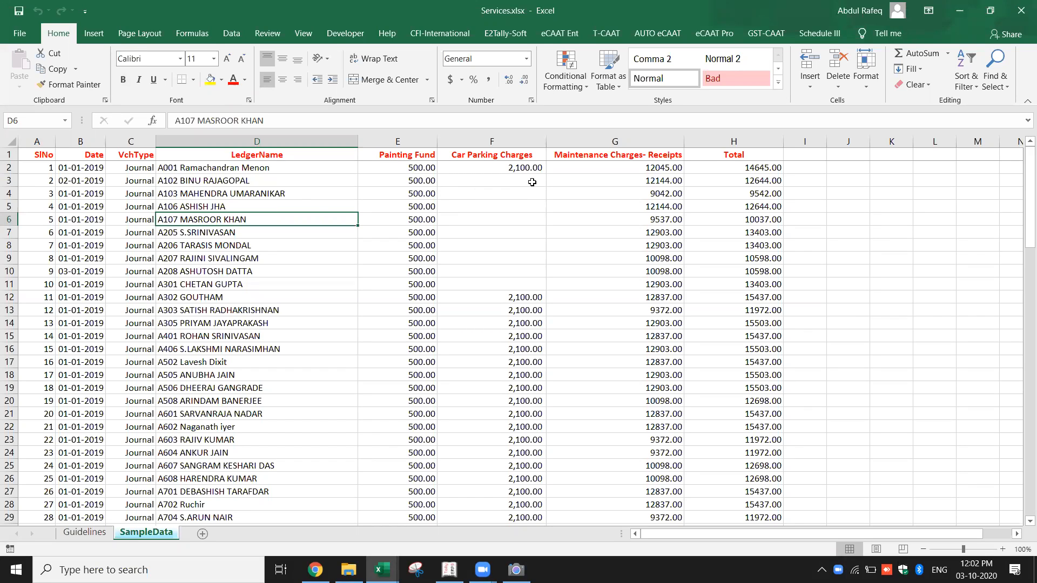
{"action": "left_click", "coordinate": [408, 166]}
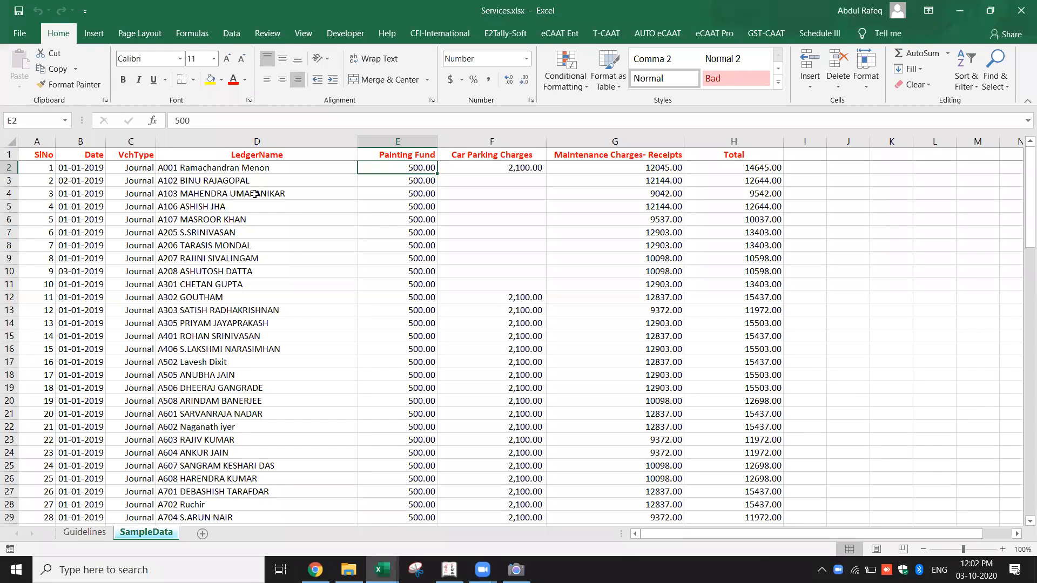
{"action": "left_click", "coordinate": [294, 171]}
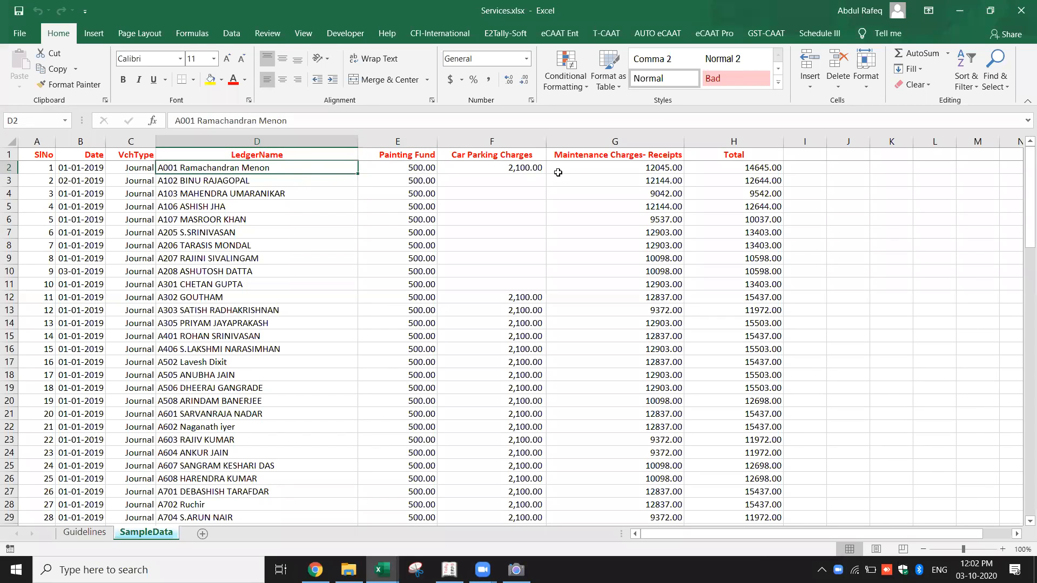
Look through the services sample data down to its last record and return to the first one.
{"action": "left_click", "coordinate": [116, 360]}
{"action": "left_click", "coordinate": [238, 366]}
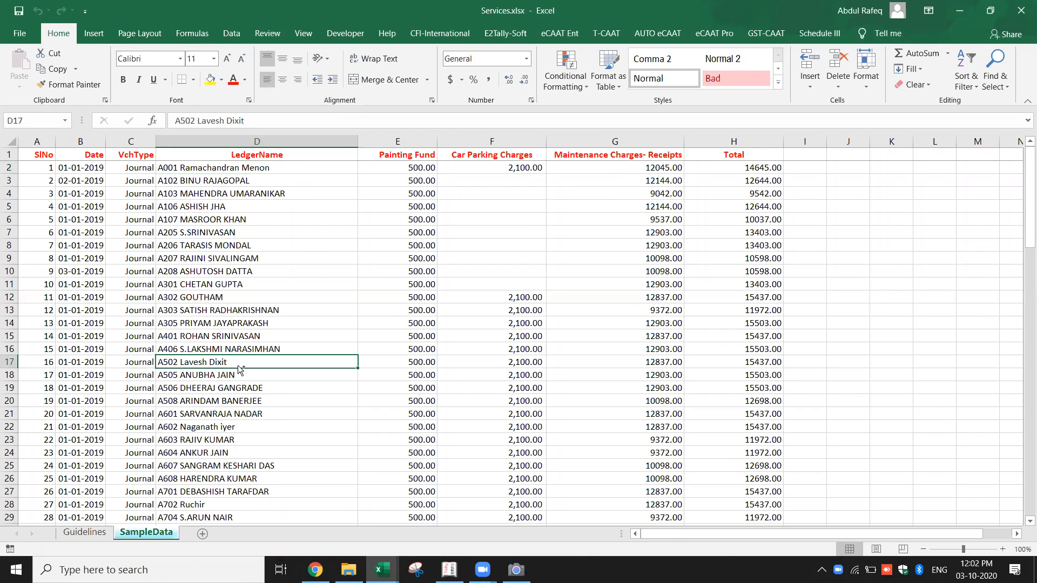
{"action": "key", "text": "ctrl+Down"}
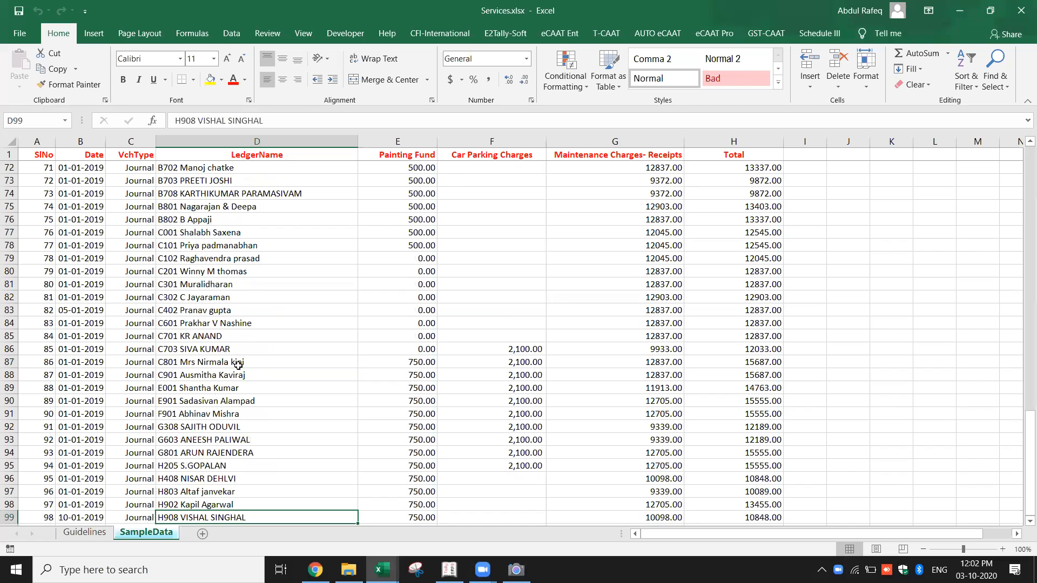
{"action": "key", "text": "ctrl+Home"}
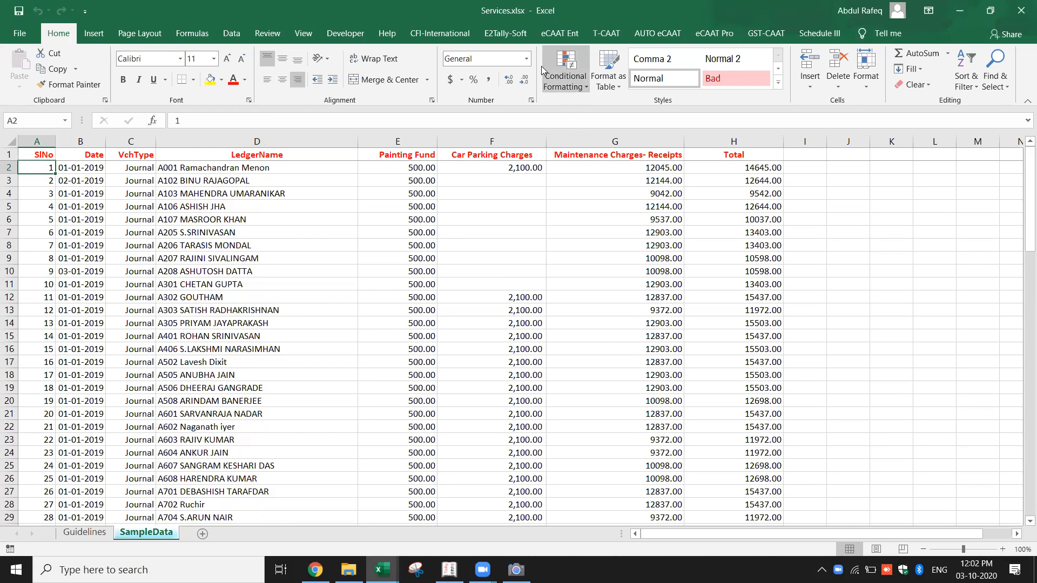
Start the Services/JV(s) conversion for company ABC, with VchType as voucher type and SlNo as voucher number.
{"action": "left_click", "coordinate": [513, 39]}
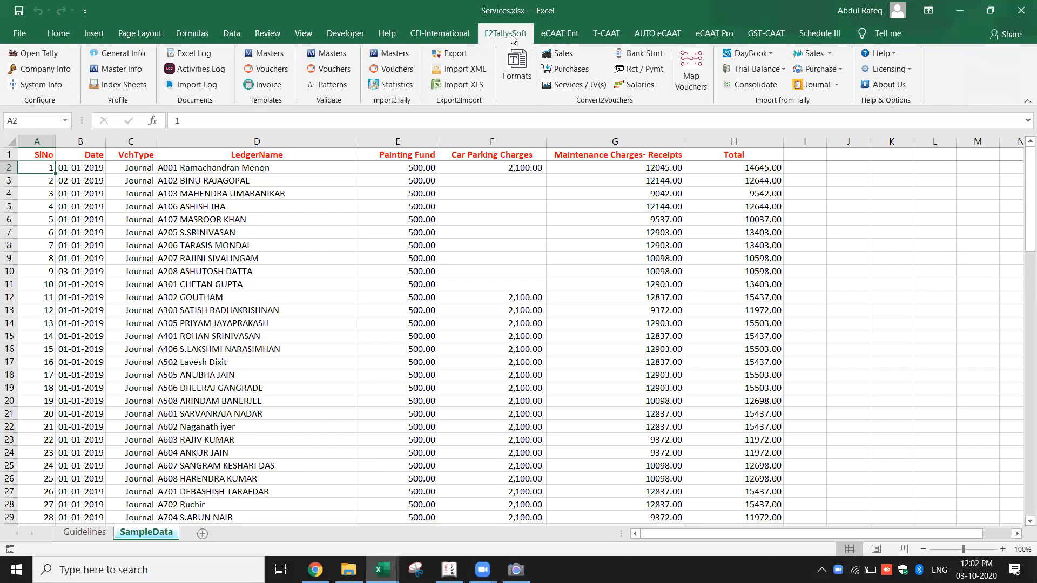
{"action": "left_click", "coordinate": [577, 85]}
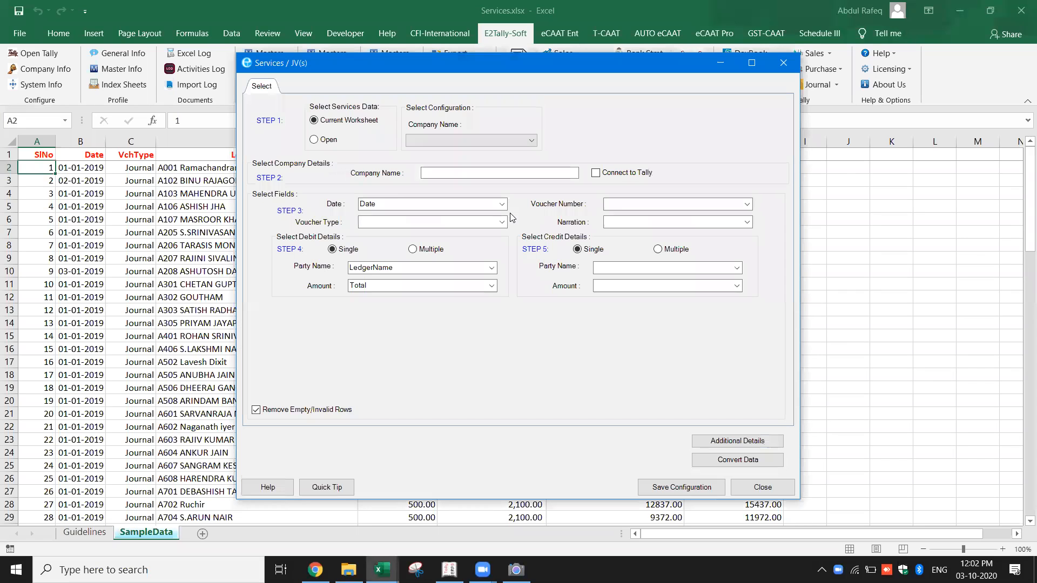
{"action": "left_click", "coordinate": [478, 174]}
{"action": "left_click", "coordinate": [501, 222]}
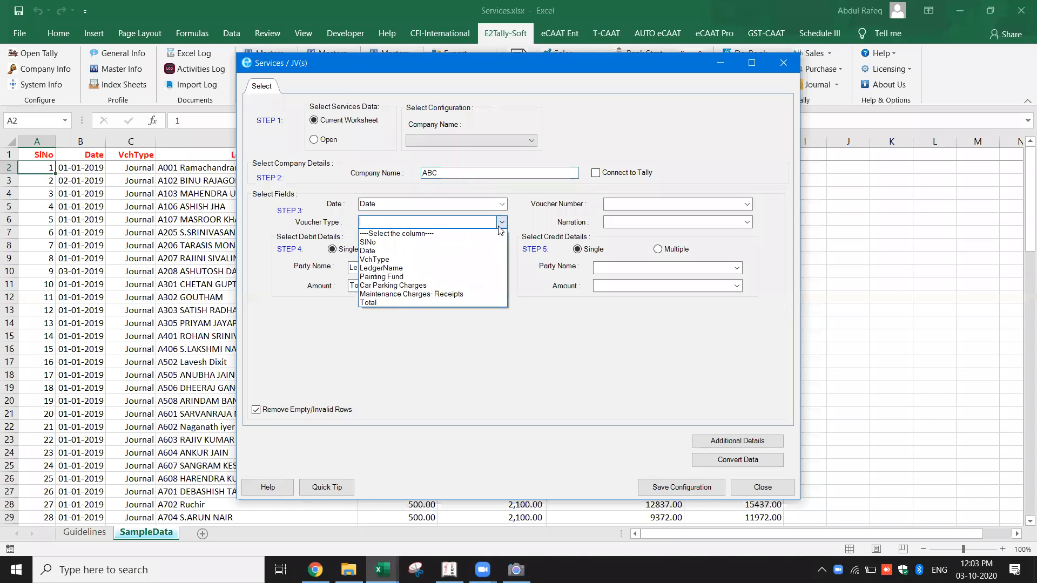
{"action": "left_click", "coordinate": [456, 260]}
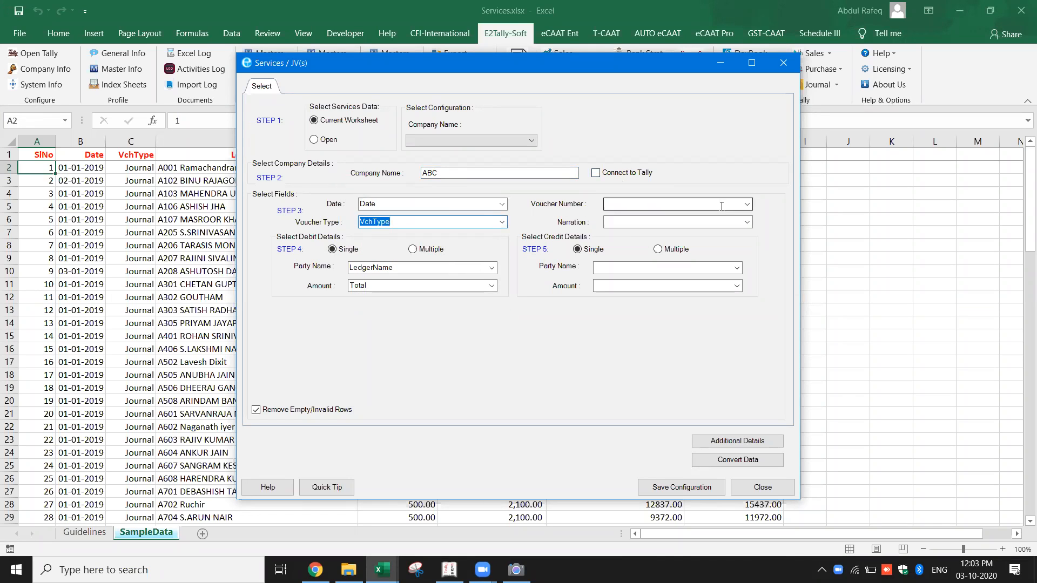
{"action": "left_click", "coordinate": [744, 208]}
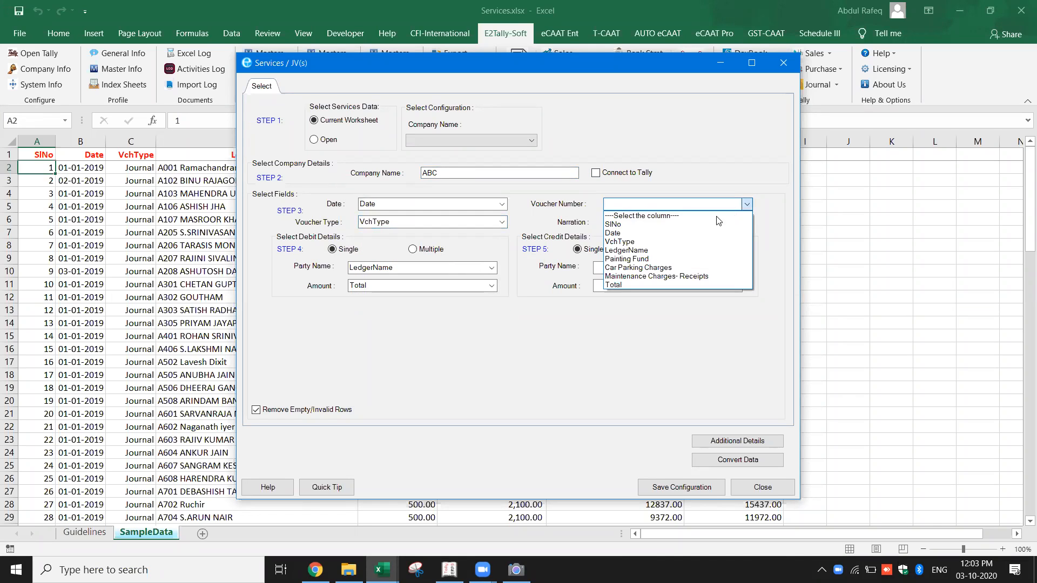
{"action": "left_click", "coordinate": [714, 223]}
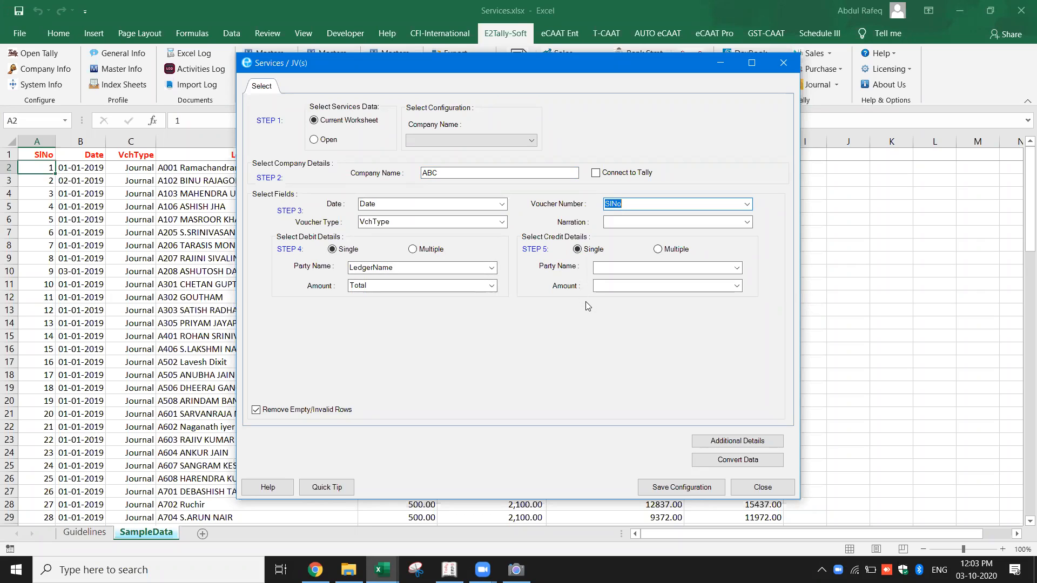
Select Painting Fund, Car Parking Charges and Maintenance Charges- Receipts as multiple credit ledgers, and convert the data.
{"action": "left_click", "coordinate": [658, 249]}
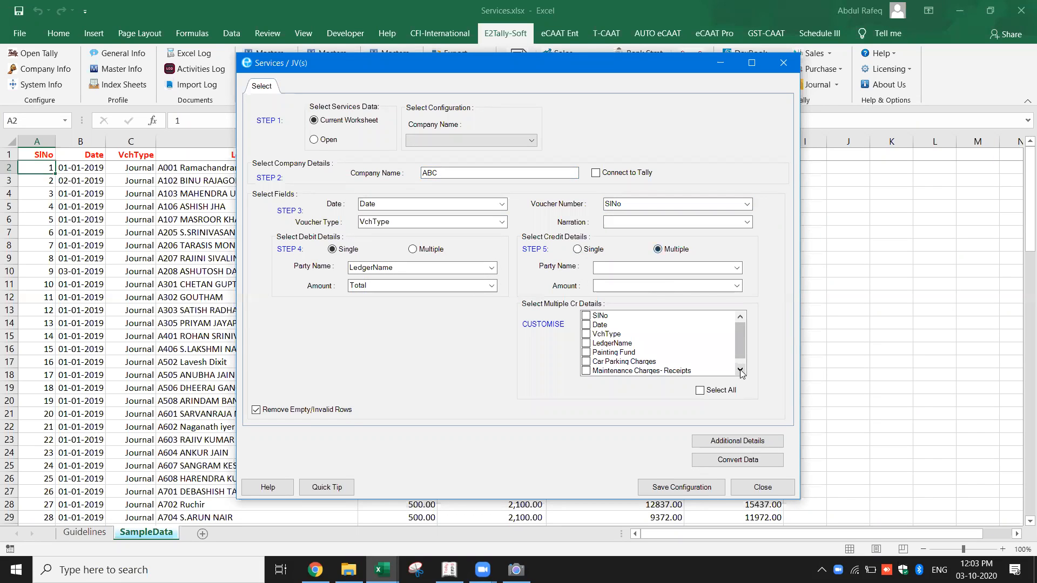
{"action": "left_click", "coordinate": [586, 353]}
{"action": "left_click", "coordinate": [586, 362]}
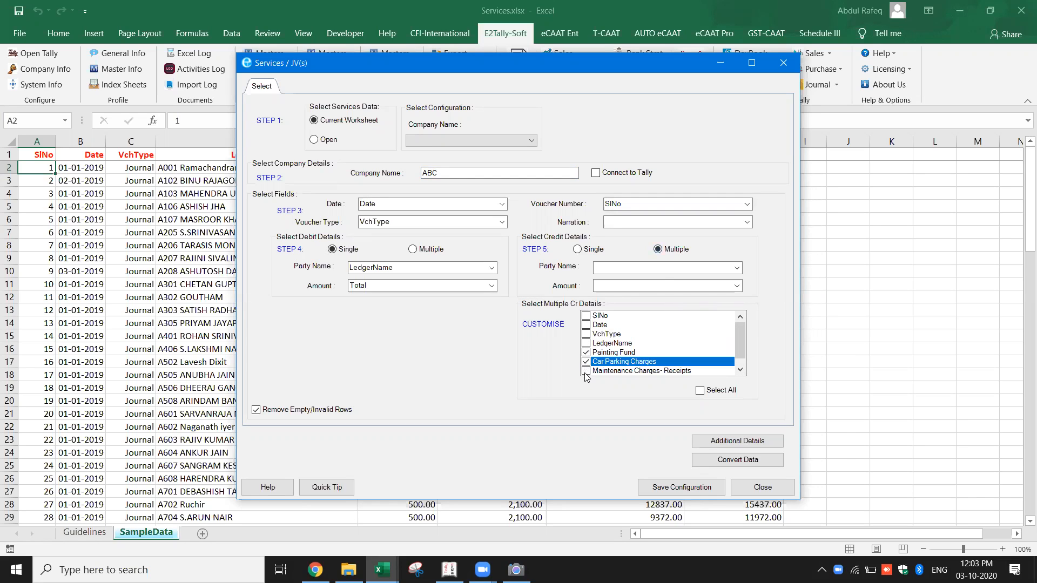
{"action": "left_click", "coordinate": [585, 370]}
{"action": "left_click", "coordinate": [741, 369]}
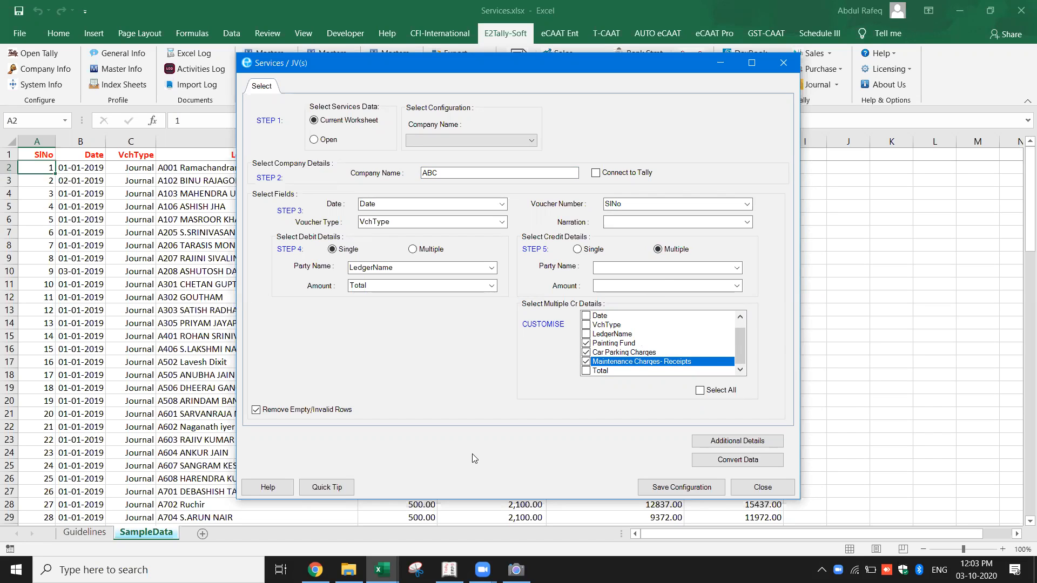
{"action": "left_click", "coordinate": [724, 462]}
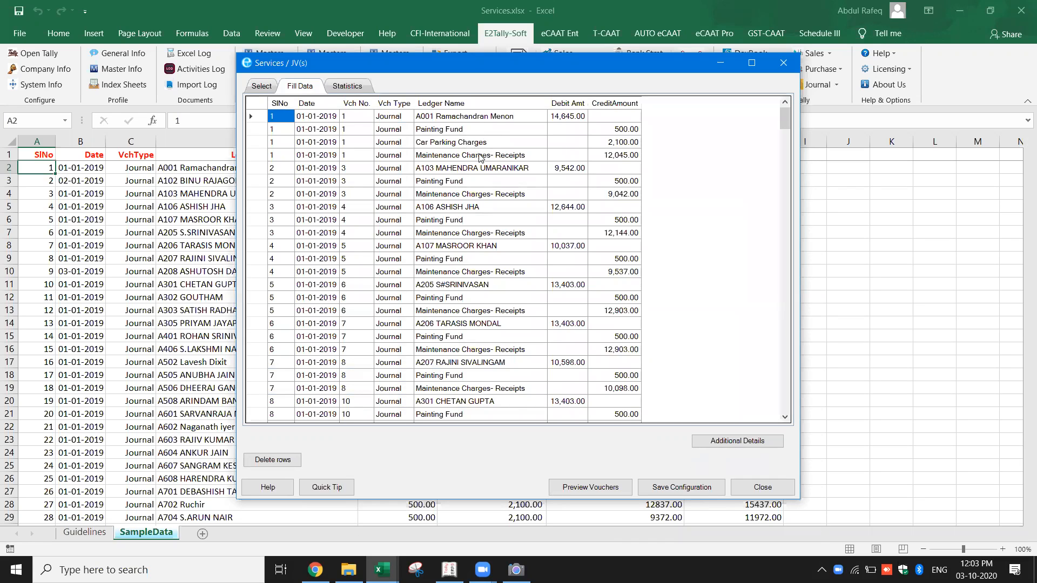
Review the conversion statistics and the full-screen voucher preview, then close the preview without saving.
{"action": "left_click", "coordinate": [348, 86]}
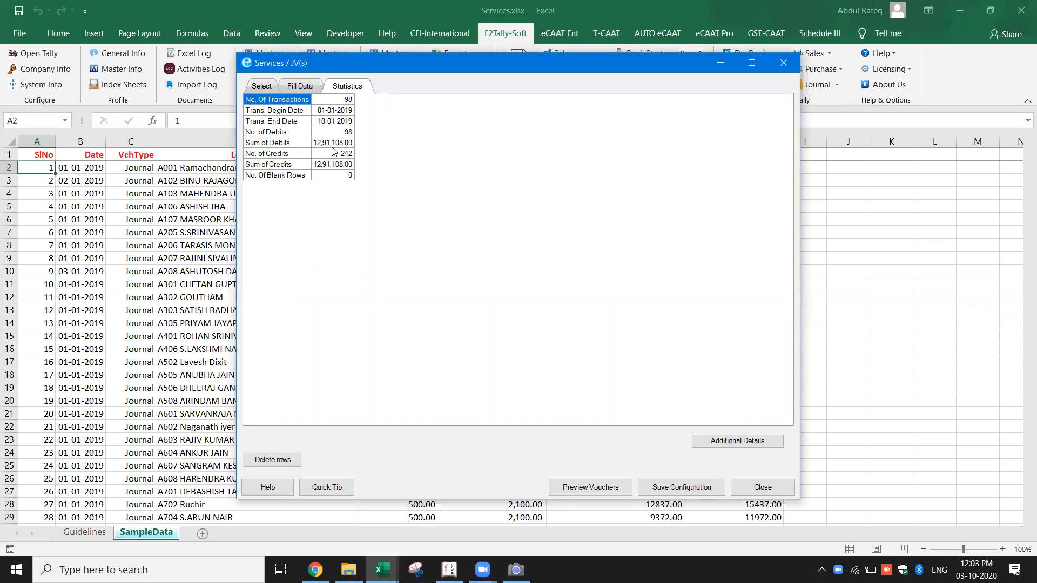
{"action": "left_click", "coordinate": [582, 489]}
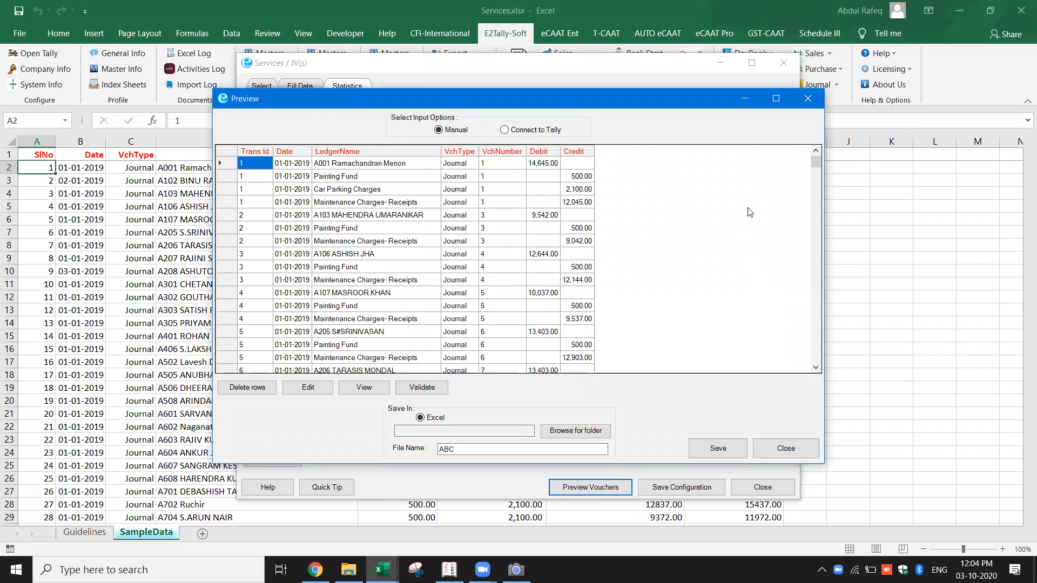
{"action": "left_click", "coordinate": [775, 100]}
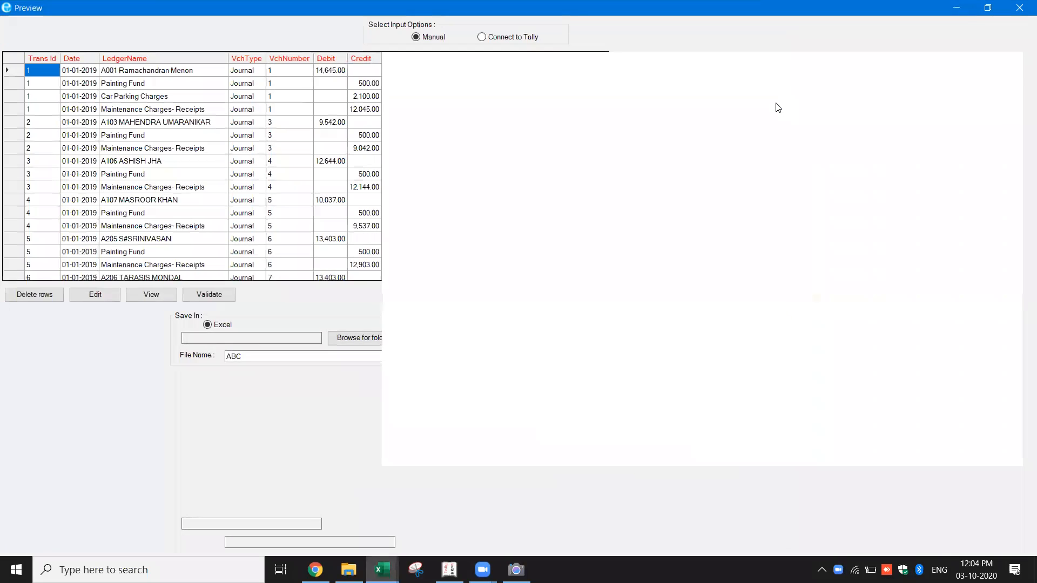
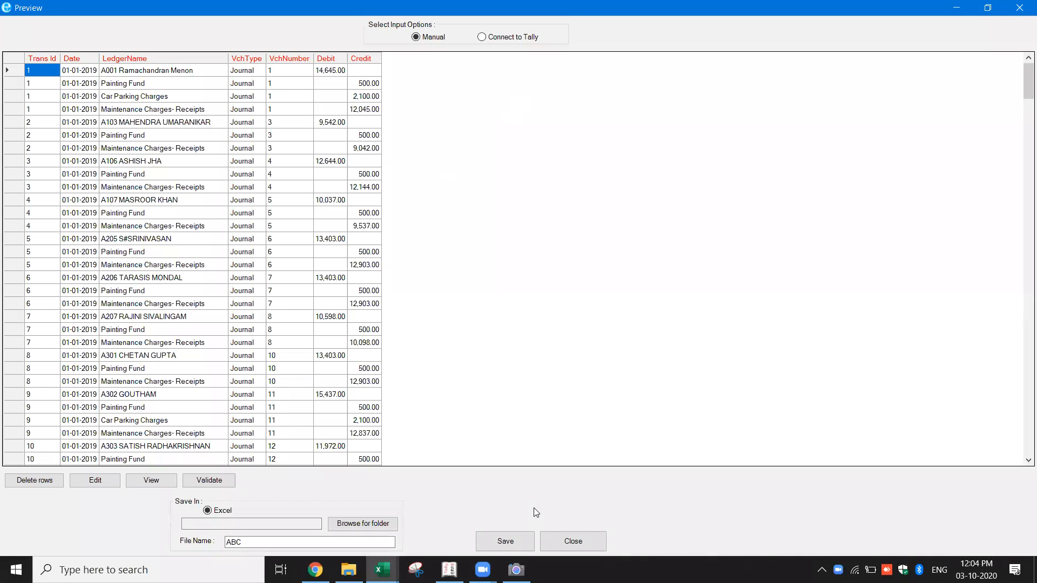
{"action": "left_click", "coordinate": [565, 541]}
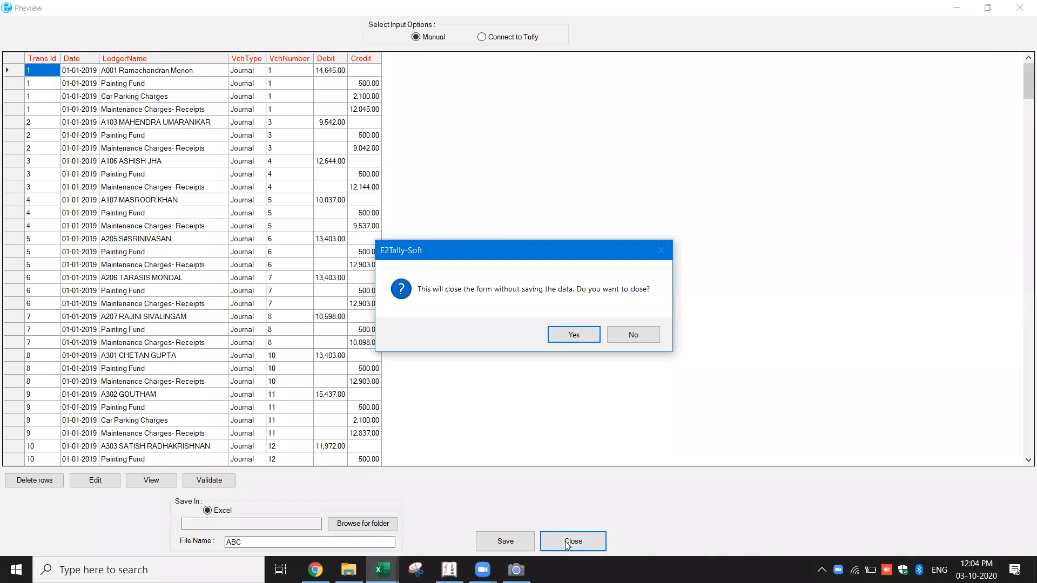
{"action": "left_click", "coordinate": [563, 338]}
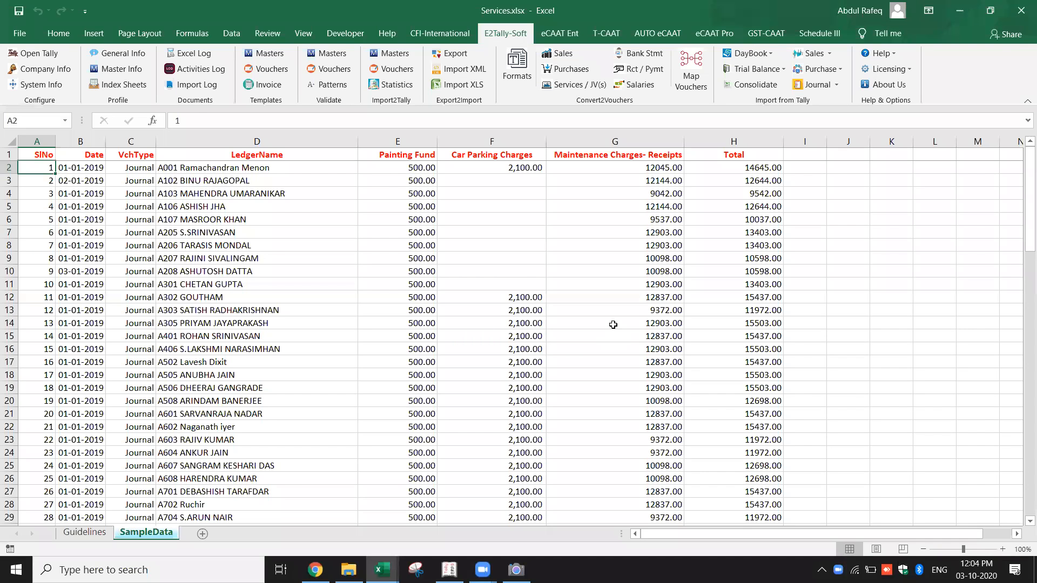
Open the sample data of the Rct / Pymt format for Receipt & Payment and show its Rcpt-Pymts sheet.
{"action": "left_click", "coordinate": [643, 322]}
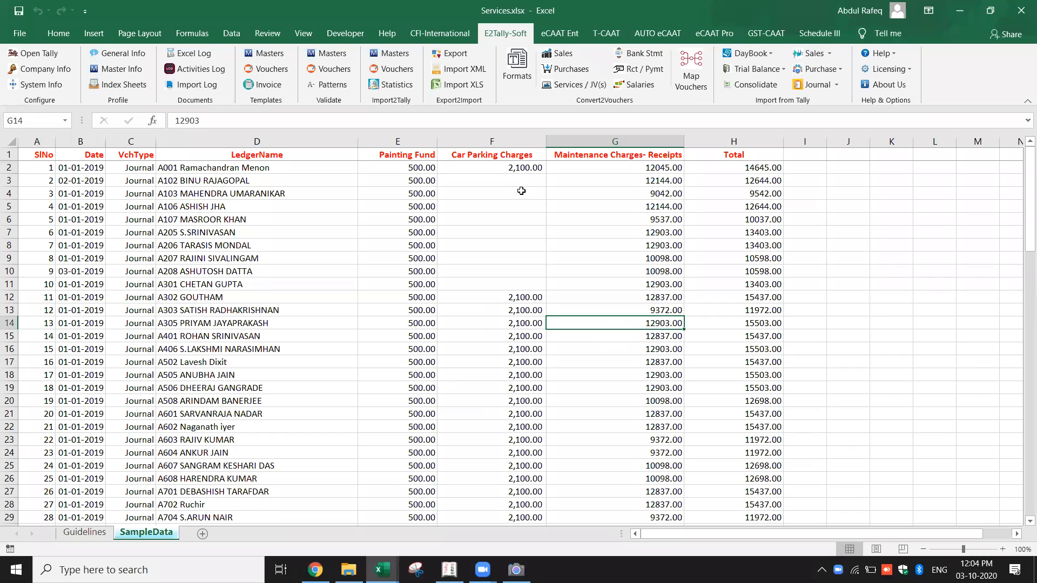
{"action": "left_click", "coordinate": [516, 81]}
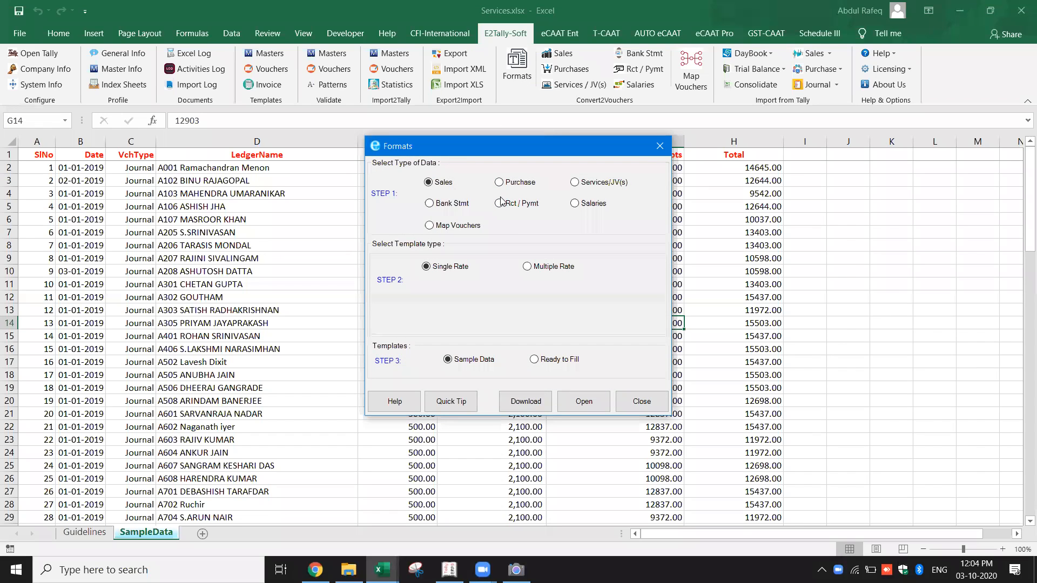
{"action": "left_click", "coordinate": [500, 206]}
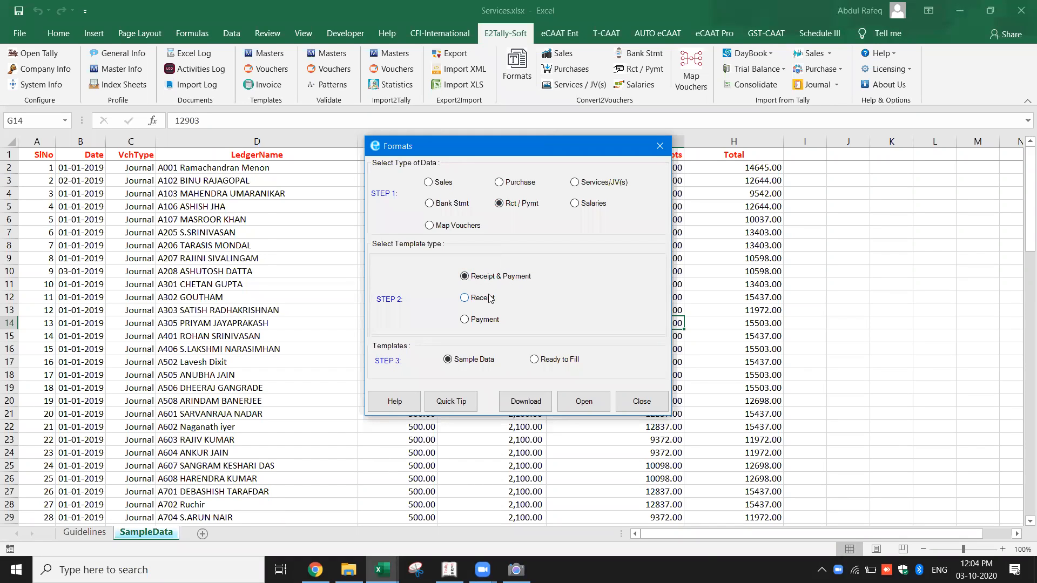
{"action": "left_click", "coordinate": [577, 408]}
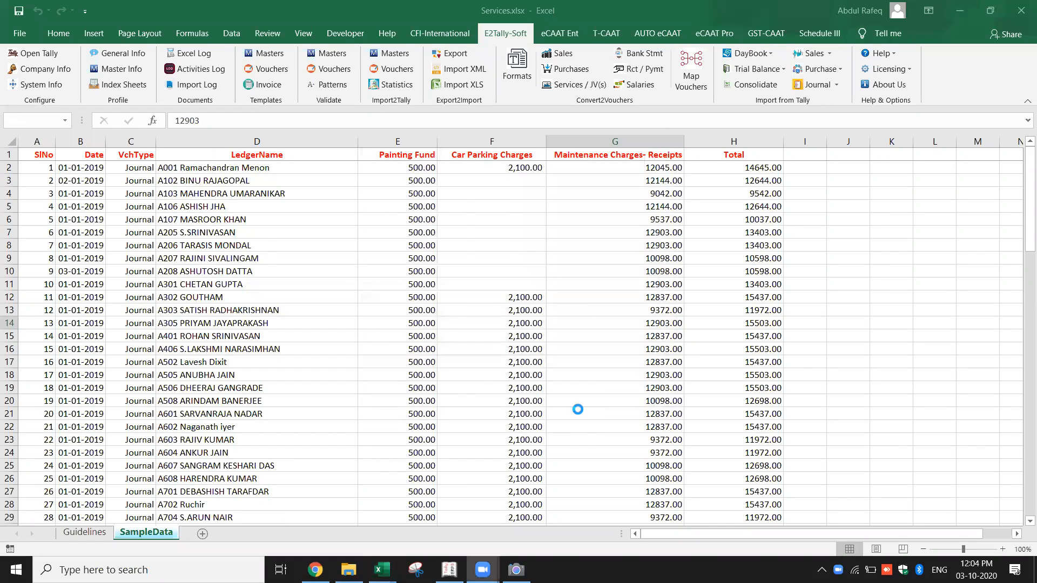
{"action": "left_click", "coordinate": [517, 343]}
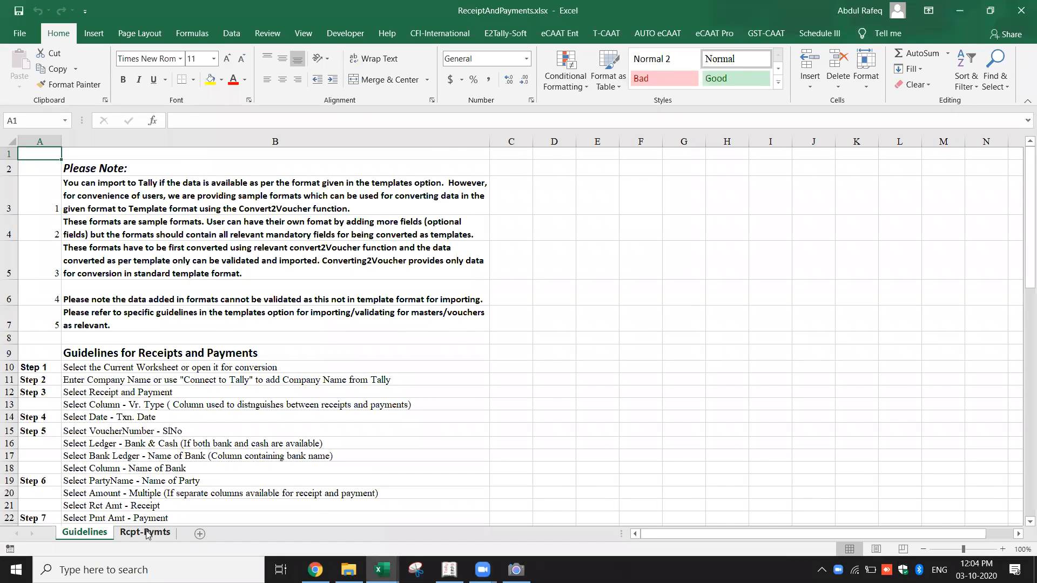
{"action": "left_click", "coordinate": [147, 533]}
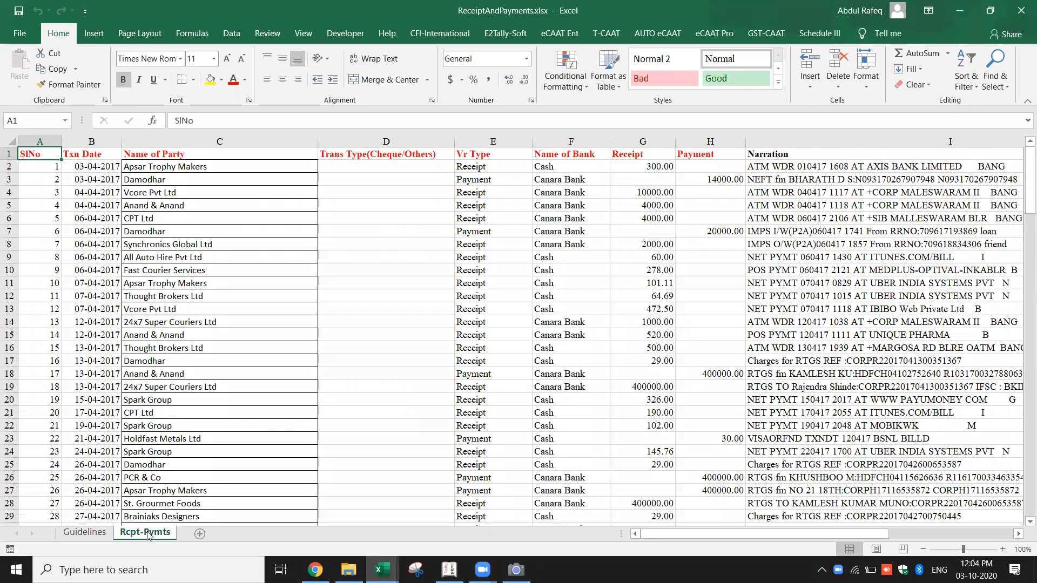
Examine the voucher type, bank name and transaction type columns in the receipts and payments sample data.
{"action": "left_click", "coordinate": [501, 324]}
{"action": "left_click", "coordinate": [568, 183]}
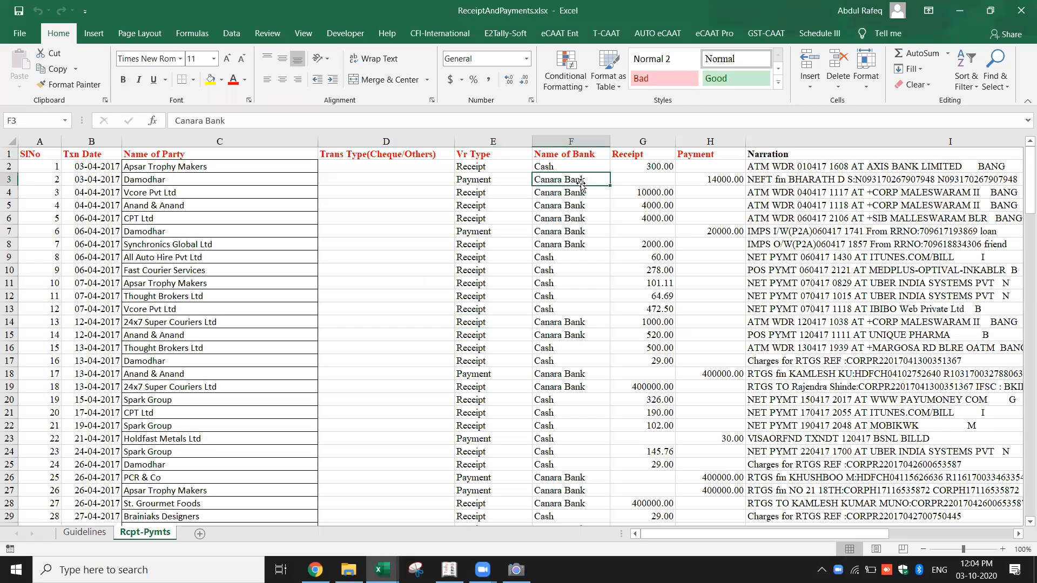
{"action": "left_click", "coordinate": [410, 214]}
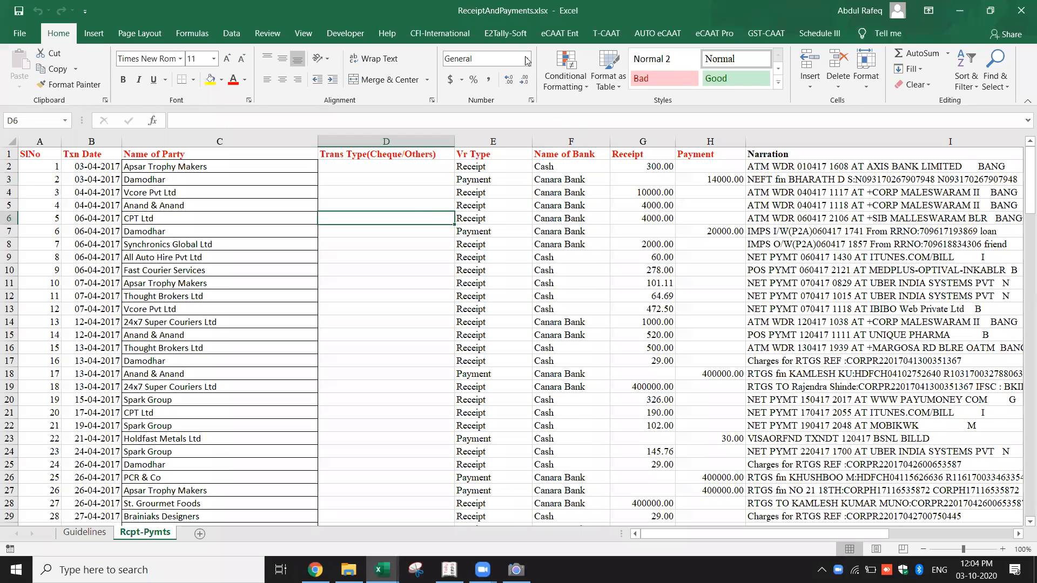
Start the Rct / Pymt conversion of the current worksheet for company XYZ, covering both Receipt and Payment vouchers.
{"action": "left_click", "coordinate": [511, 36]}
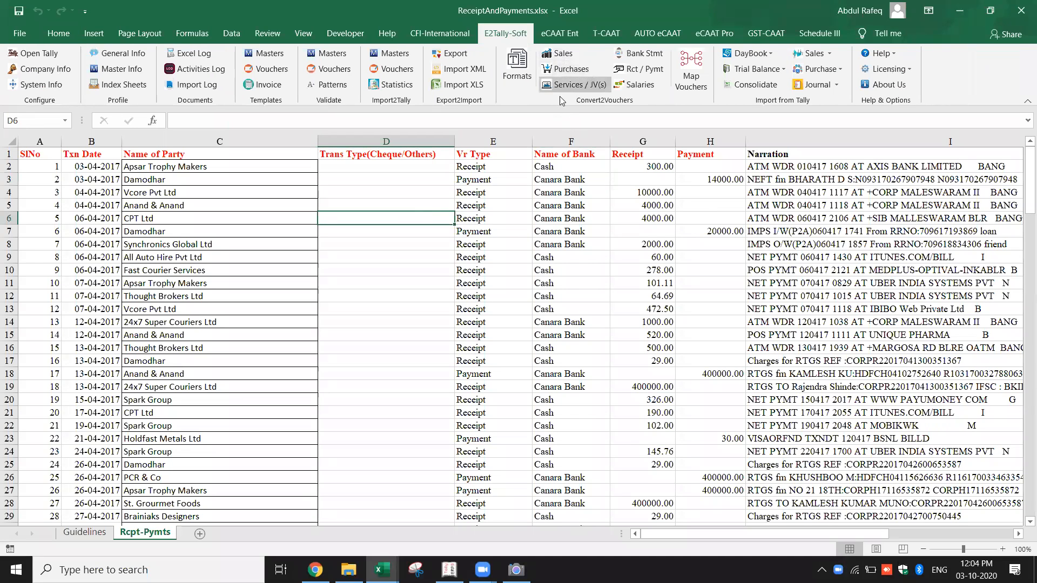
{"action": "left_click", "coordinate": [634, 68]}
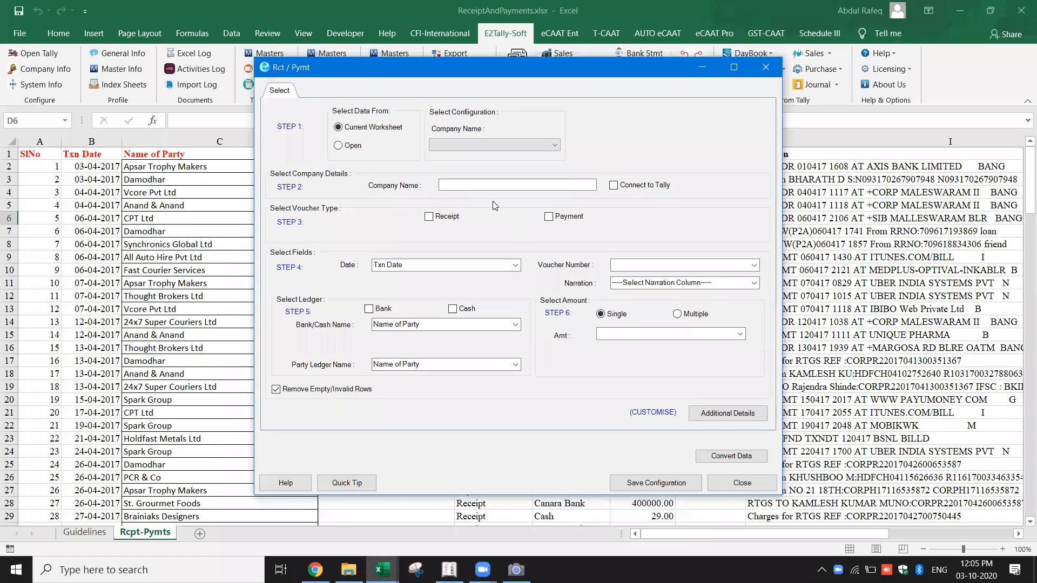
{"action": "left_click", "coordinate": [480, 186]}
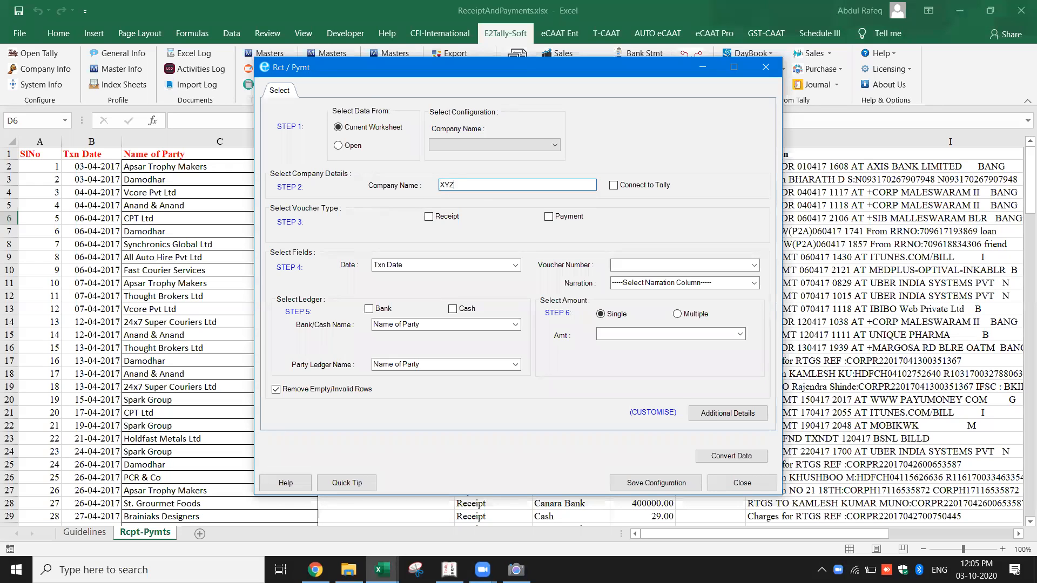
{"action": "left_click", "coordinate": [428, 218]}
{"action": "left_click", "coordinate": [556, 217]}
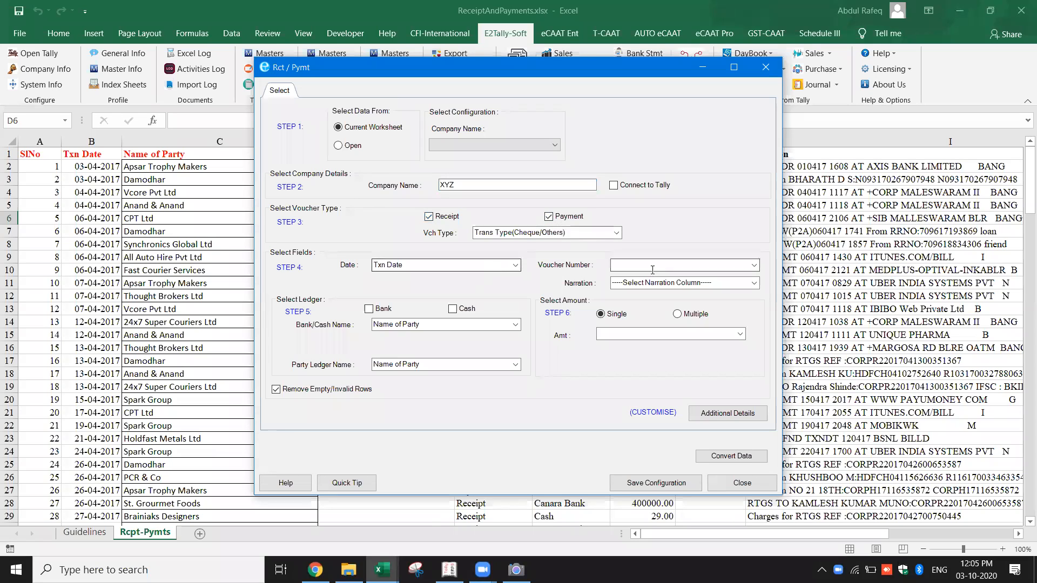
Map the voucher number to the SlNo column and the narration to the Narration column.
{"action": "left_click", "coordinate": [754, 265]}
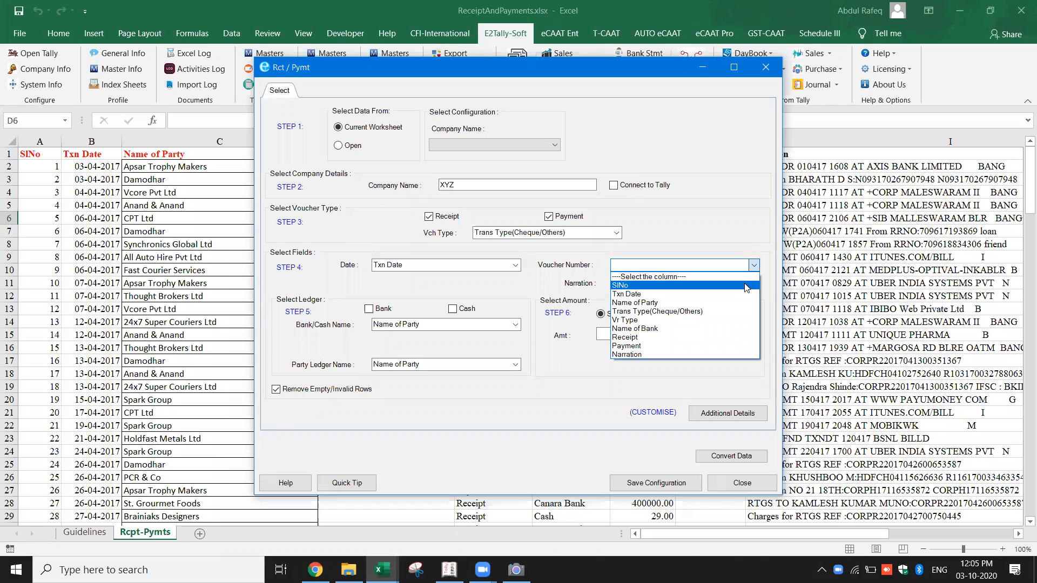
{"action": "left_click", "coordinate": [748, 285]}
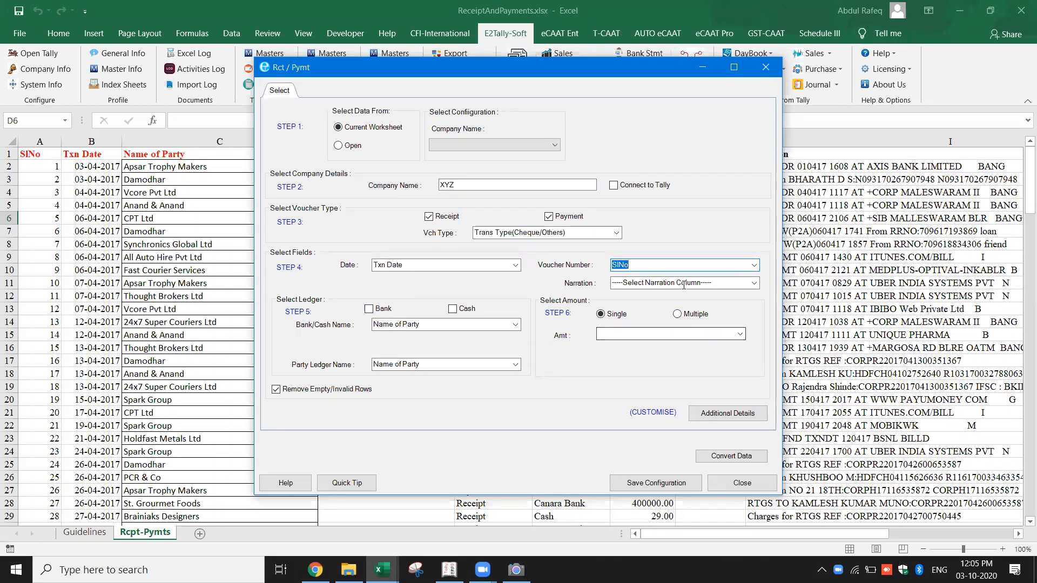
{"action": "left_click", "coordinate": [752, 288]}
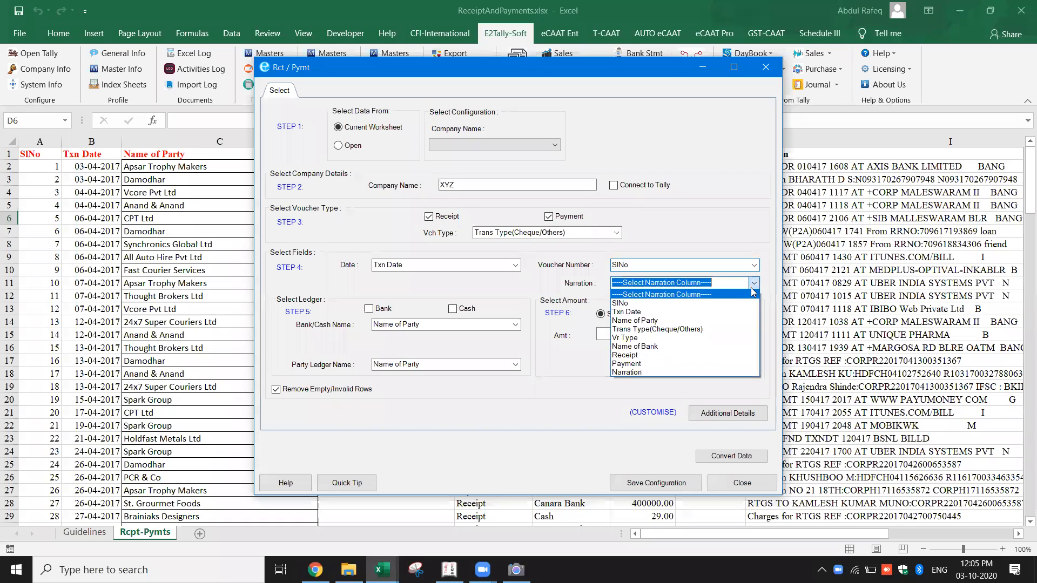
{"action": "left_click", "coordinate": [687, 374]}
Include both Bank and Cash ledgers, mapping Bank/Cash Name and Col with (Cash/Bank) to the Name of Bank column.
{"action": "left_click", "coordinate": [368, 310]}
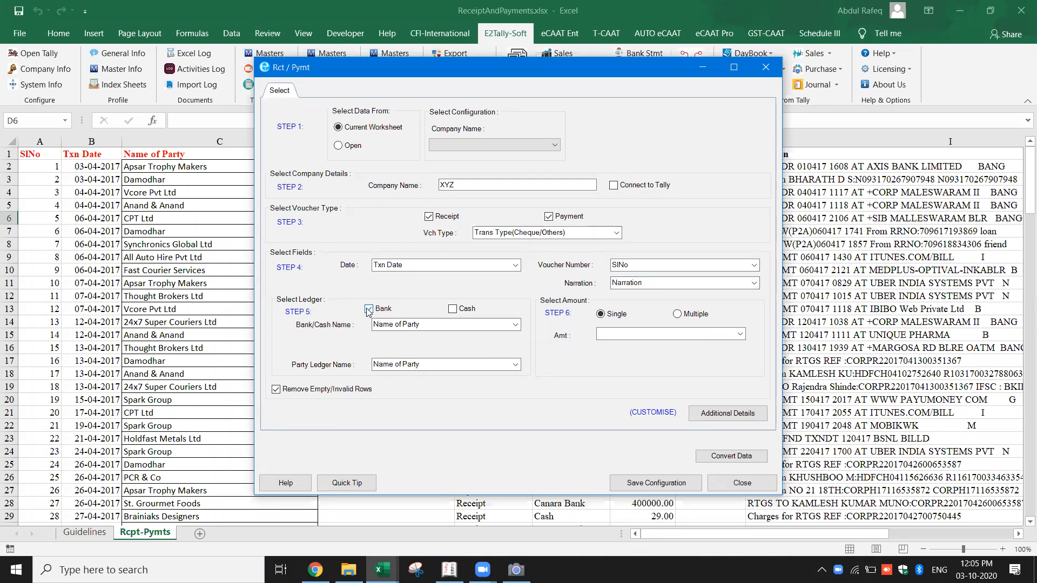
{"action": "left_click", "coordinate": [460, 312]}
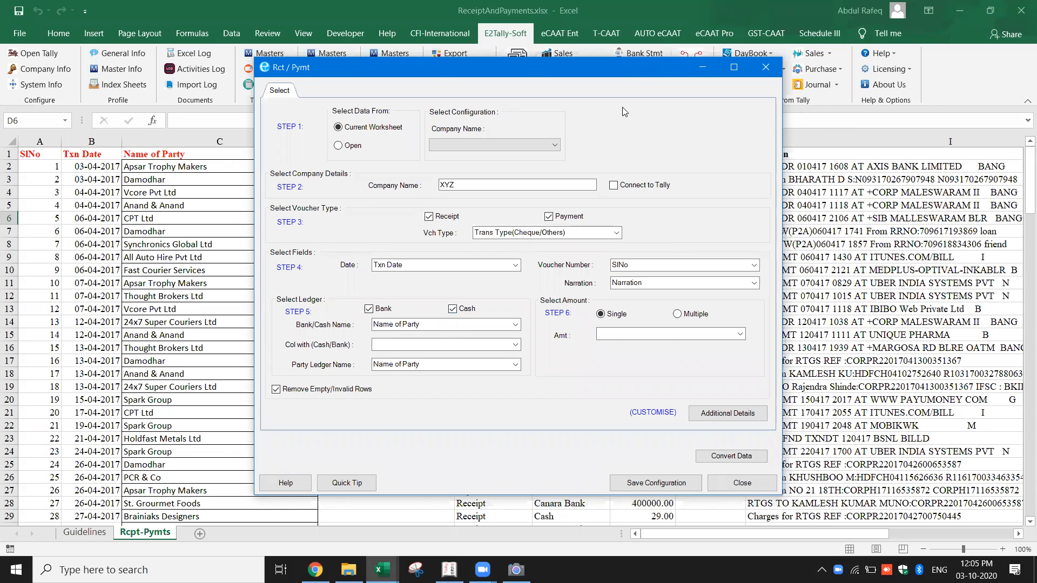
{"action": "left_click_drag", "start_coordinate": [637, 68], "coordinate": [631, 97]}
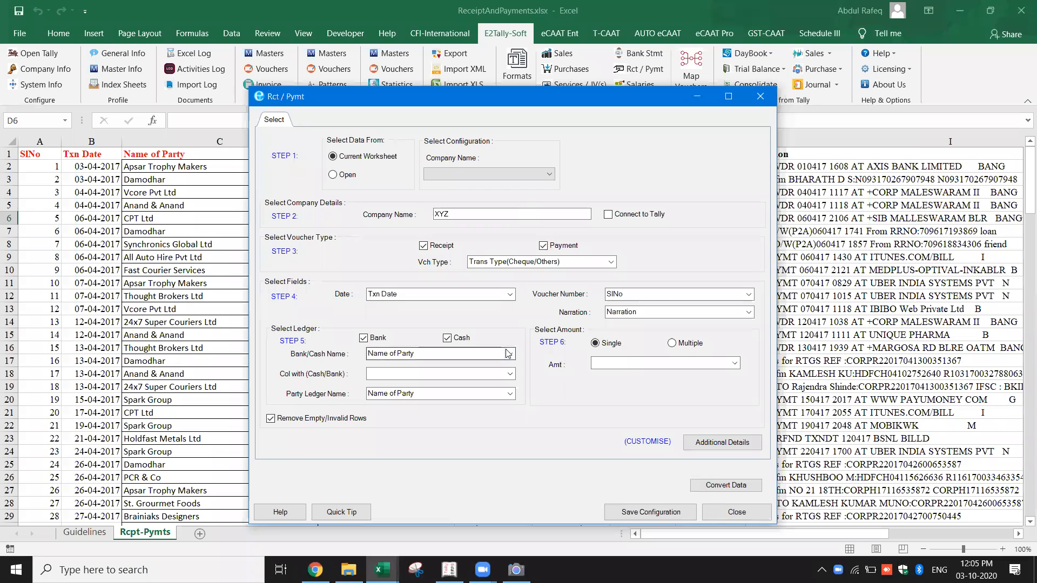
{"action": "left_click", "coordinate": [509, 354]}
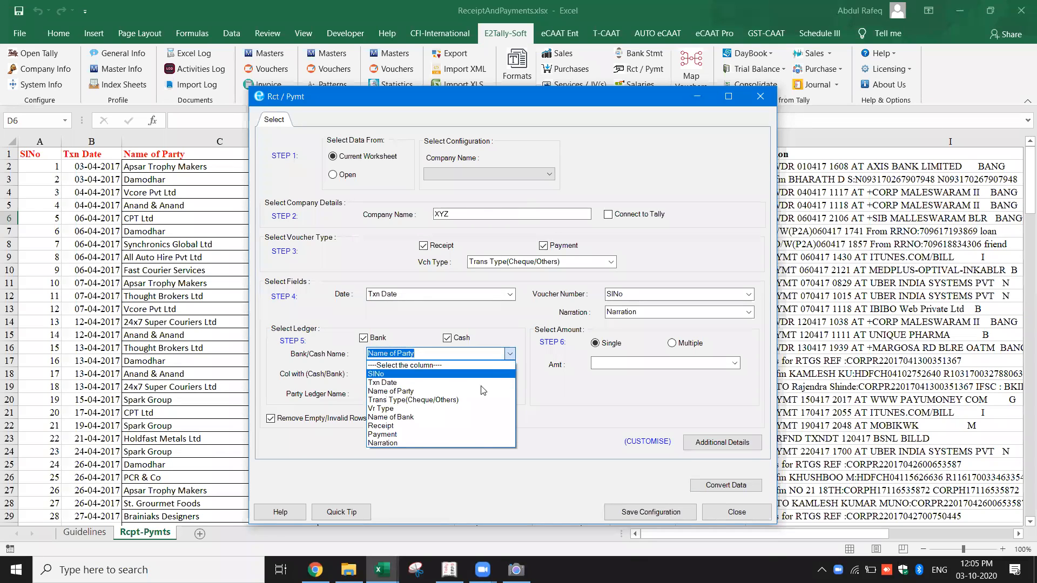
{"action": "left_click", "coordinate": [468, 424]}
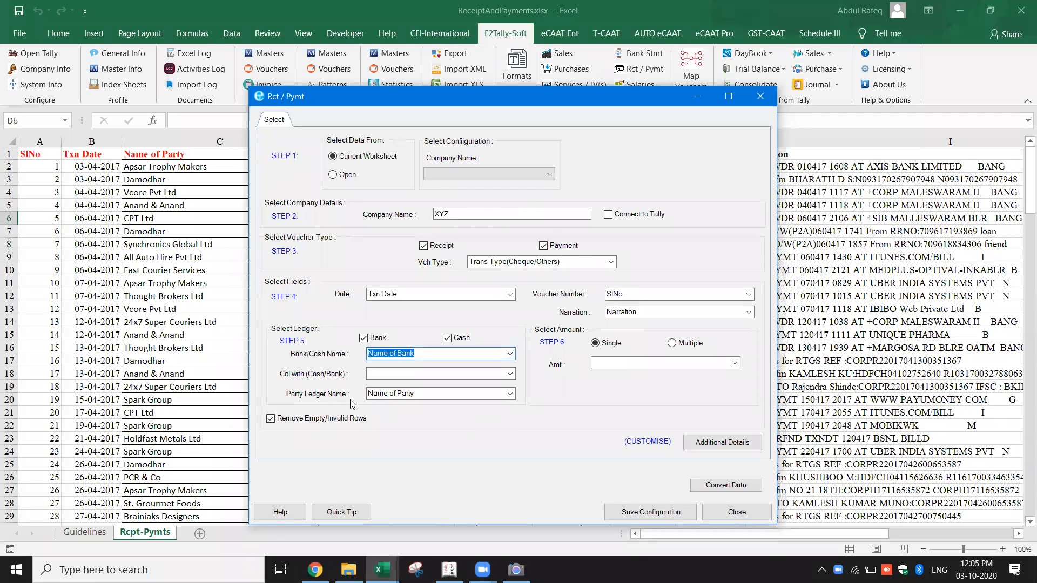
{"action": "left_click", "coordinate": [509, 374]}
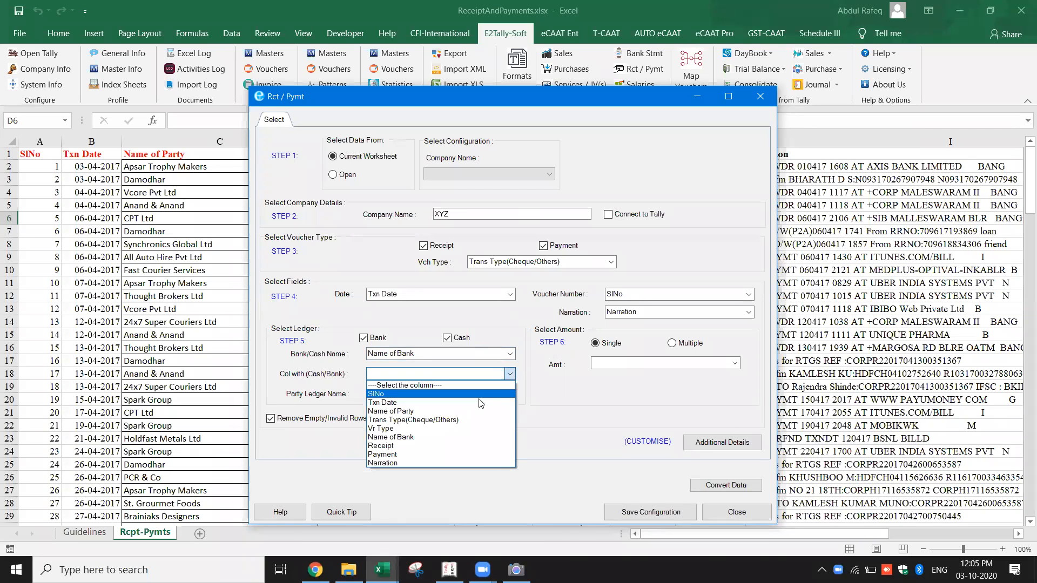
{"action": "left_click", "coordinate": [473, 439]}
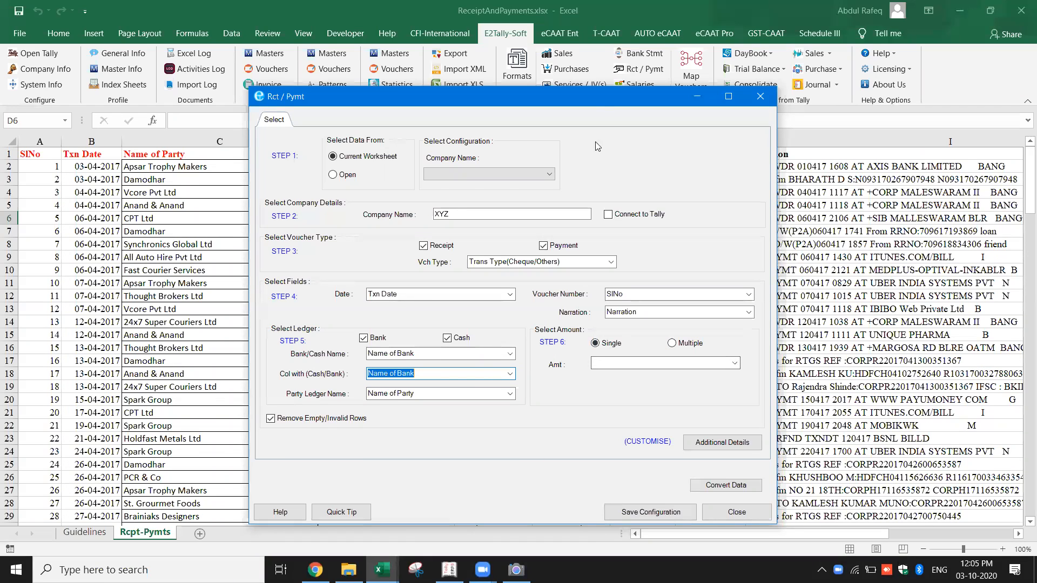
Set the amount selection to Multiple, with Receipt as the receipt amount column and Payment as the payment amount column.
{"action": "left_click", "coordinate": [735, 365]}
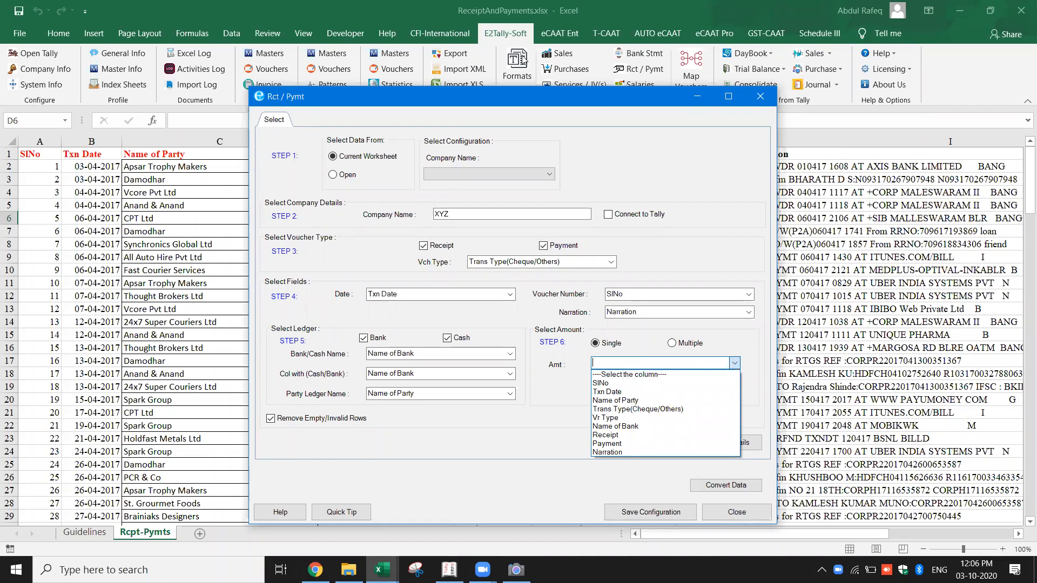
{"action": "left_click", "coordinate": [522, 206]}
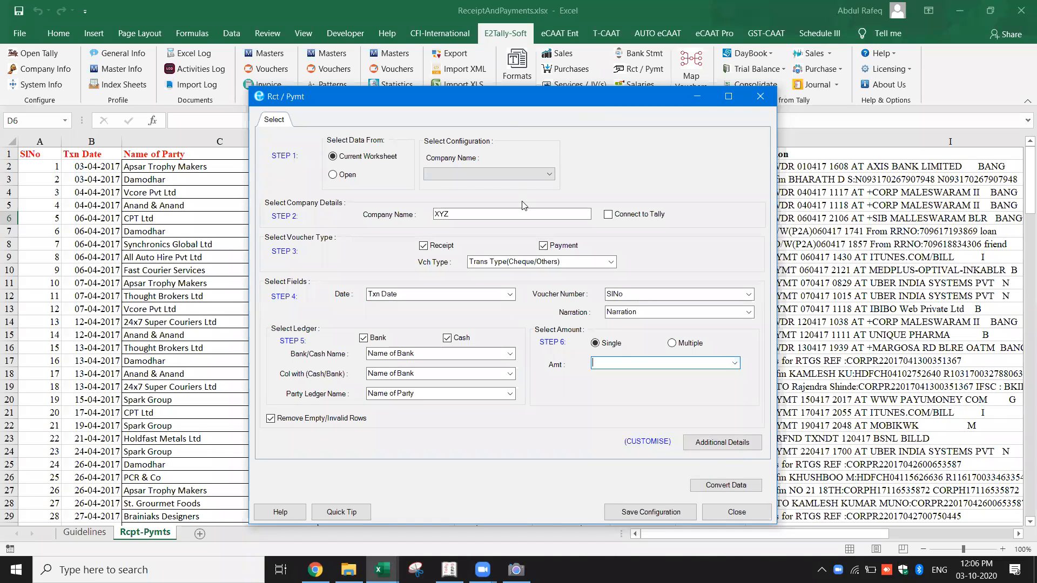
{"action": "double_click", "coordinate": [507, 97]}
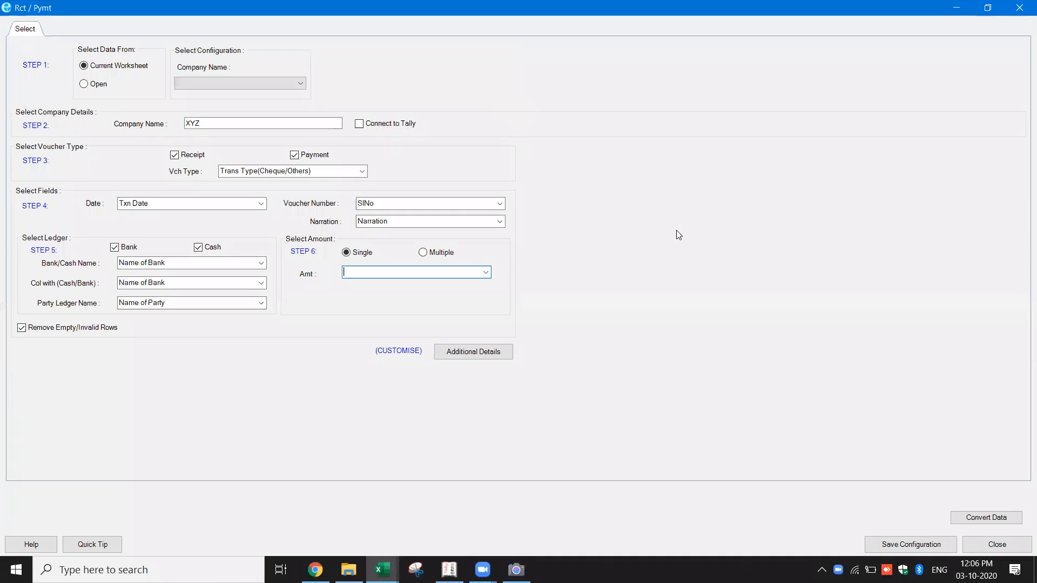
{"action": "left_click", "coordinate": [423, 254]}
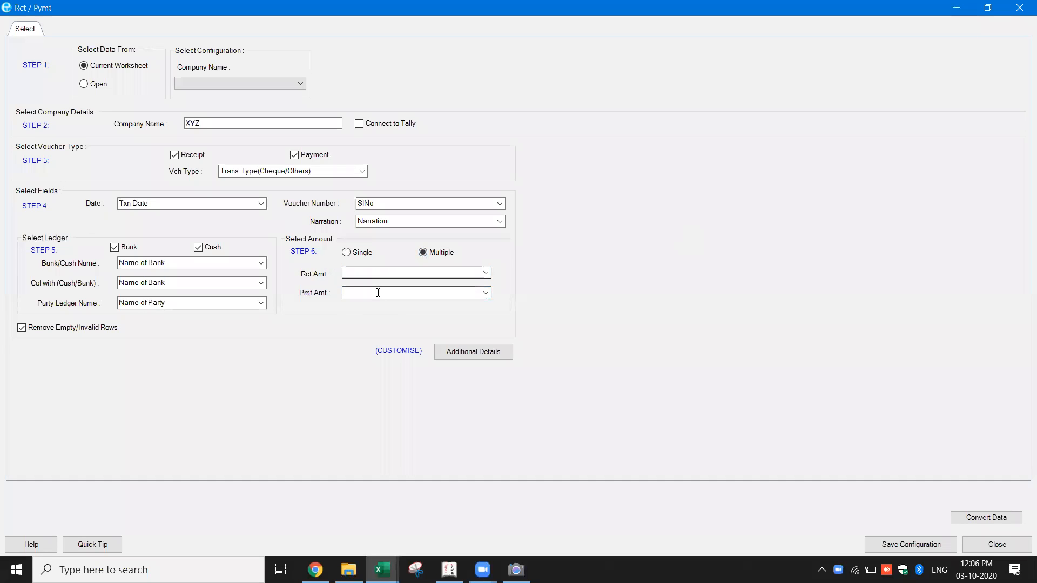
{"action": "left_click", "coordinate": [486, 273]}
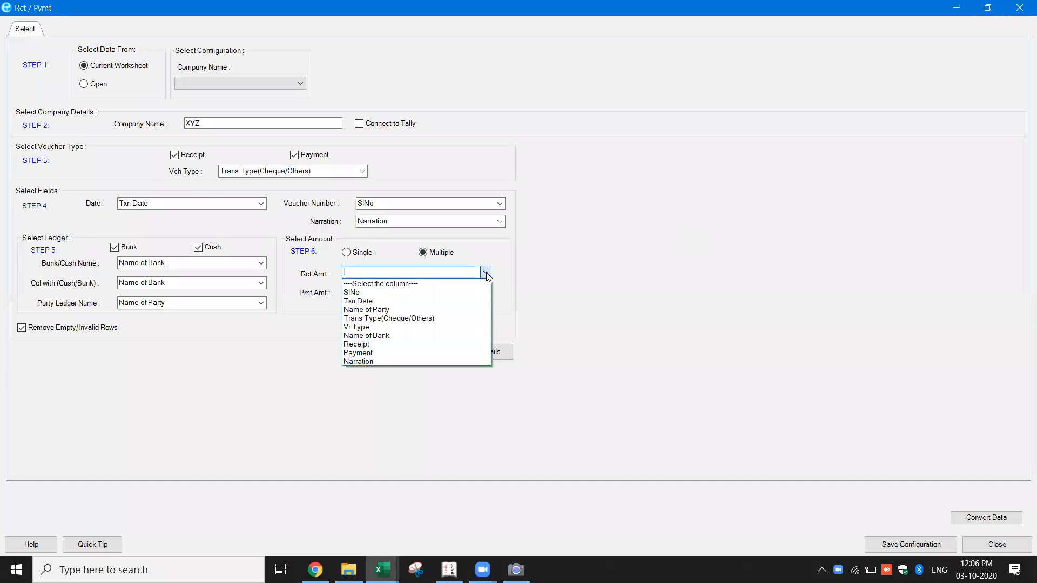
{"action": "left_click", "coordinate": [429, 344]}
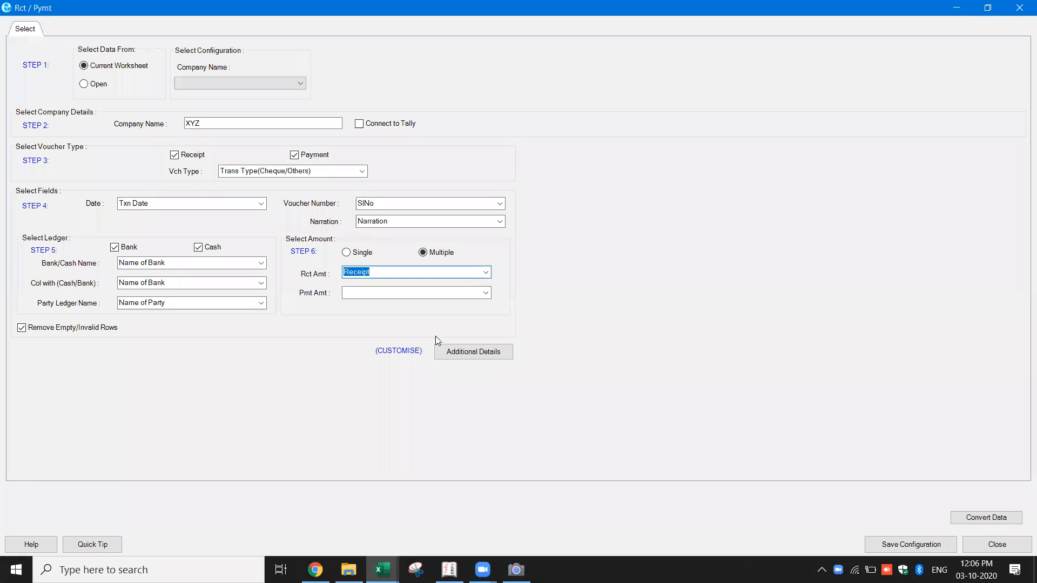
{"action": "left_click", "coordinate": [485, 293]}
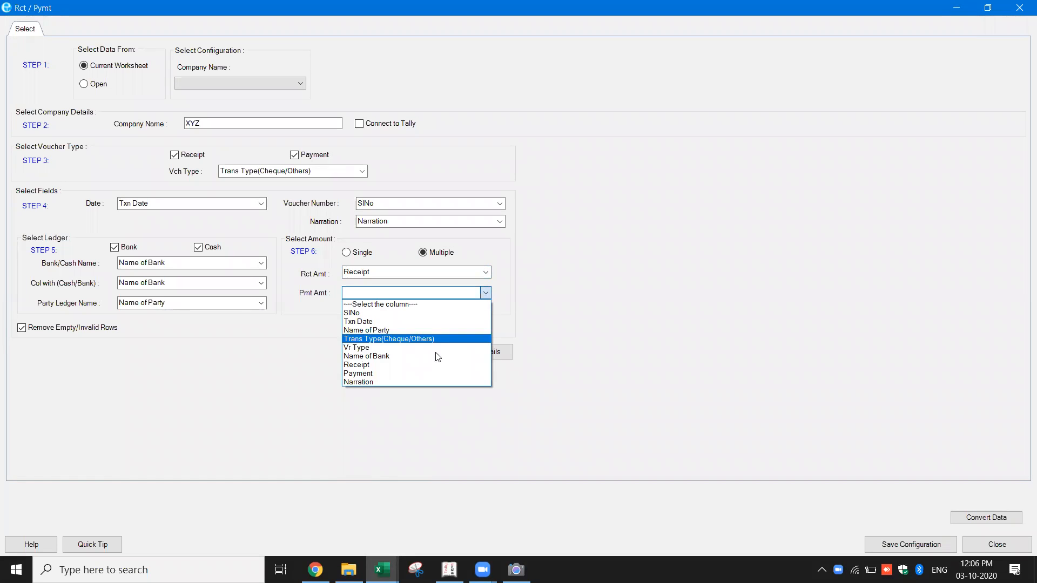
{"action": "left_click", "coordinate": [429, 374]}
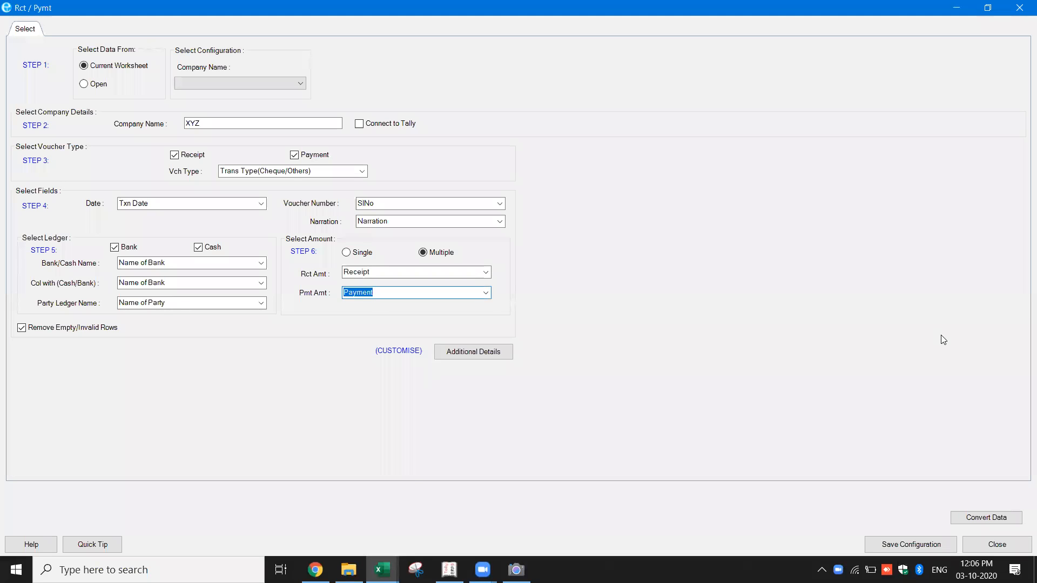
{"action": "left_click", "coordinate": [987, 9]}
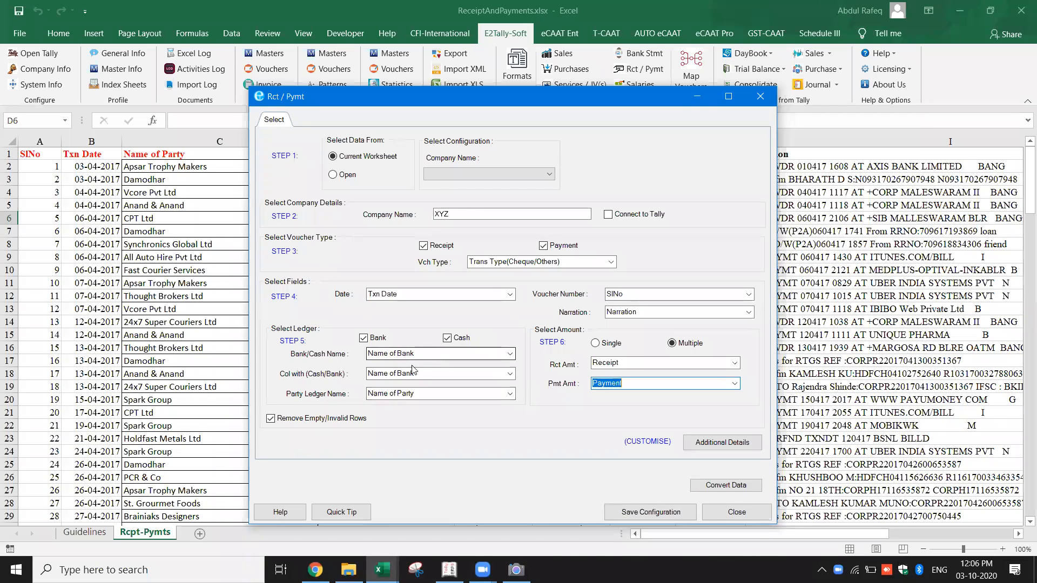
Try to convert the receipts and payments data with the configured column mapping.
{"action": "left_click", "coordinate": [726, 486]}
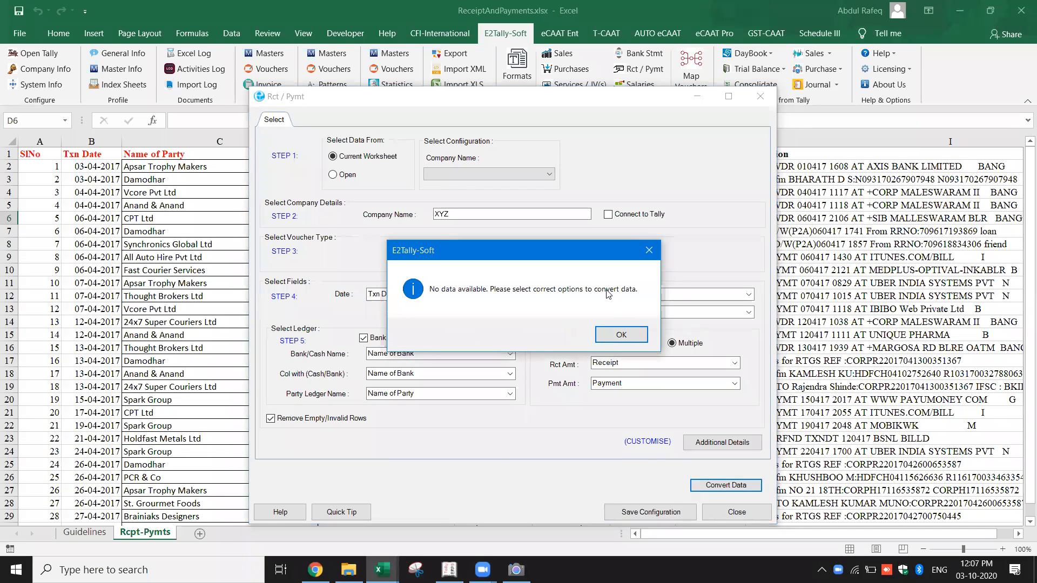
{"action": "left_click", "coordinate": [620, 335]}
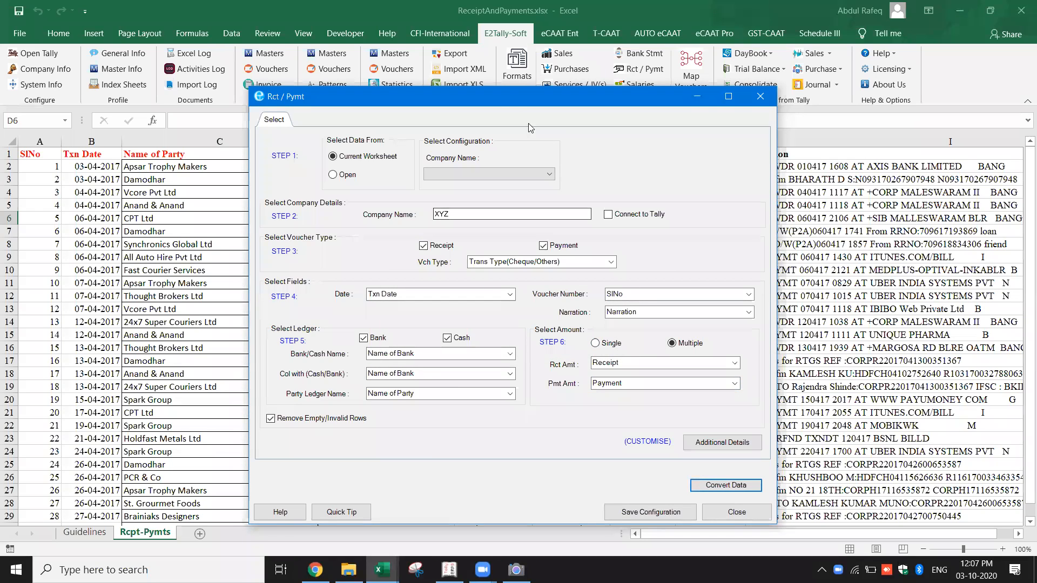
{"action": "left_click_drag", "start_coordinate": [509, 98], "coordinate": [507, 100]}
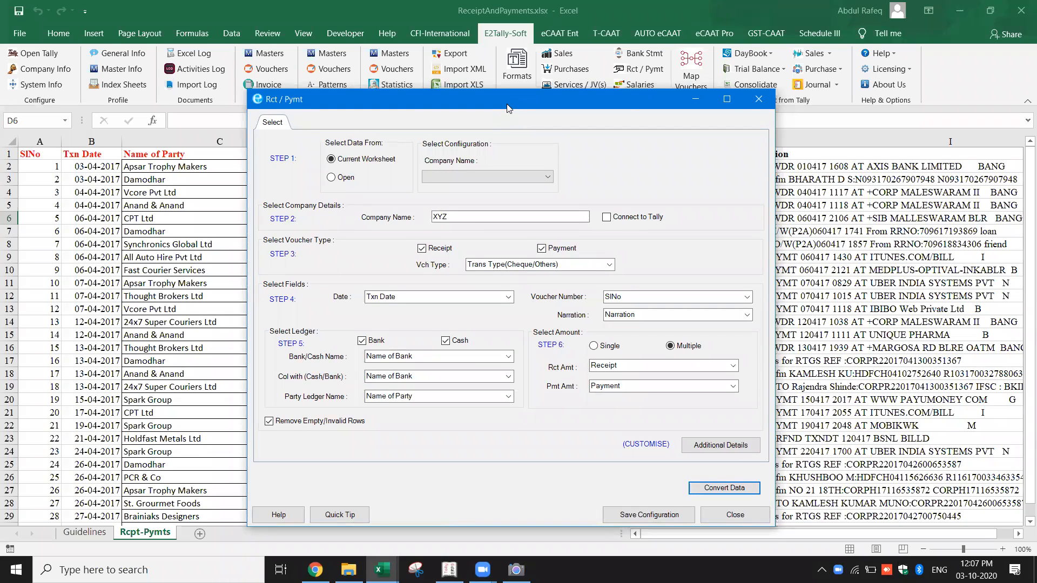
{"action": "left_click_drag", "start_coordinate": [507, 108], "coordinate": [493, 114]}
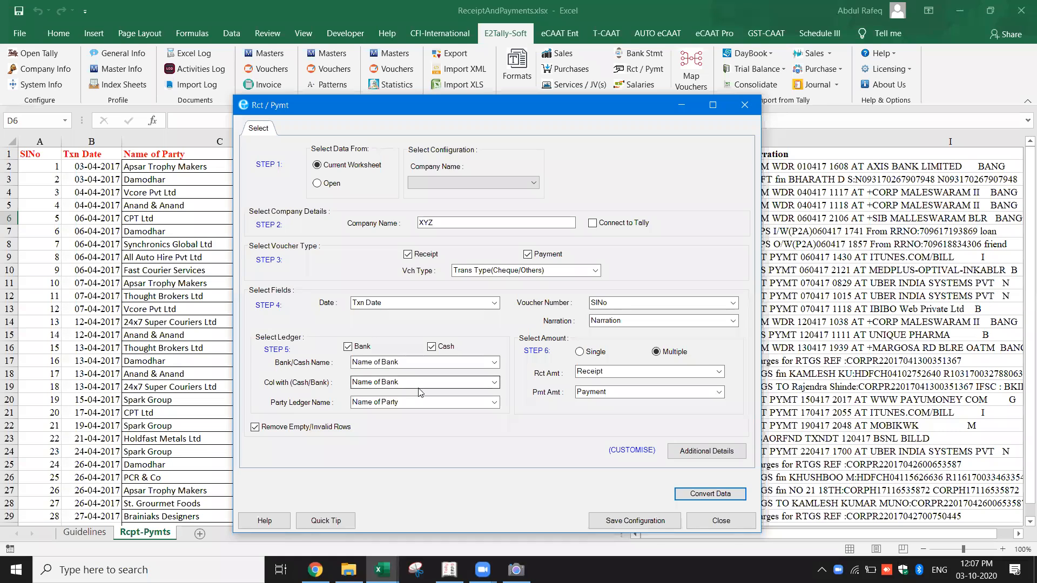
Reselect Name of Bank for Col with (Cash/Bank) and Bank/Cash Name, and try the data conversion again.
{"action": "left_click", "coordinate": [495, 383]}
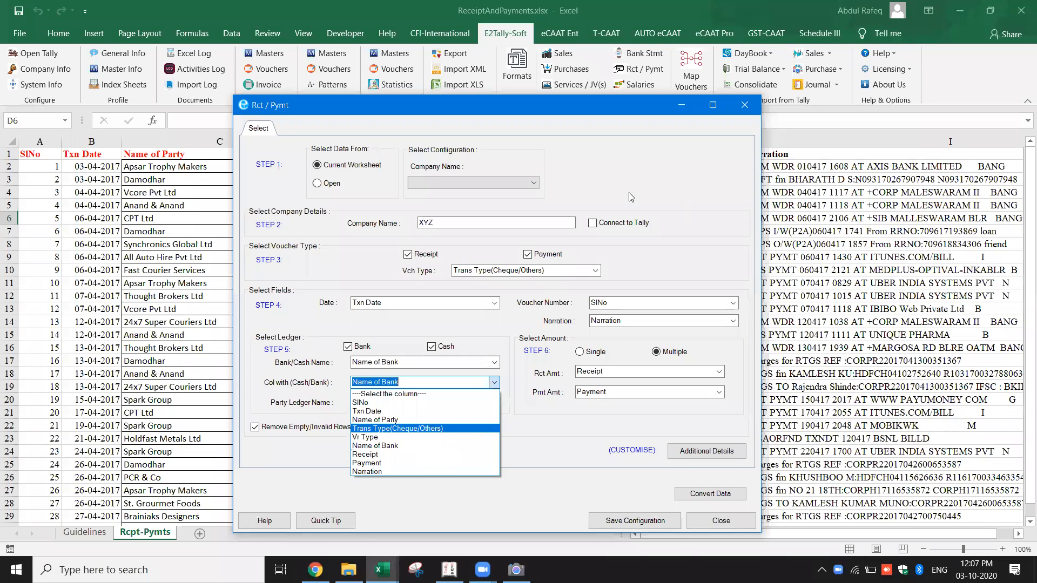
{"action": "left_click", "coordinate": [644, 103]}
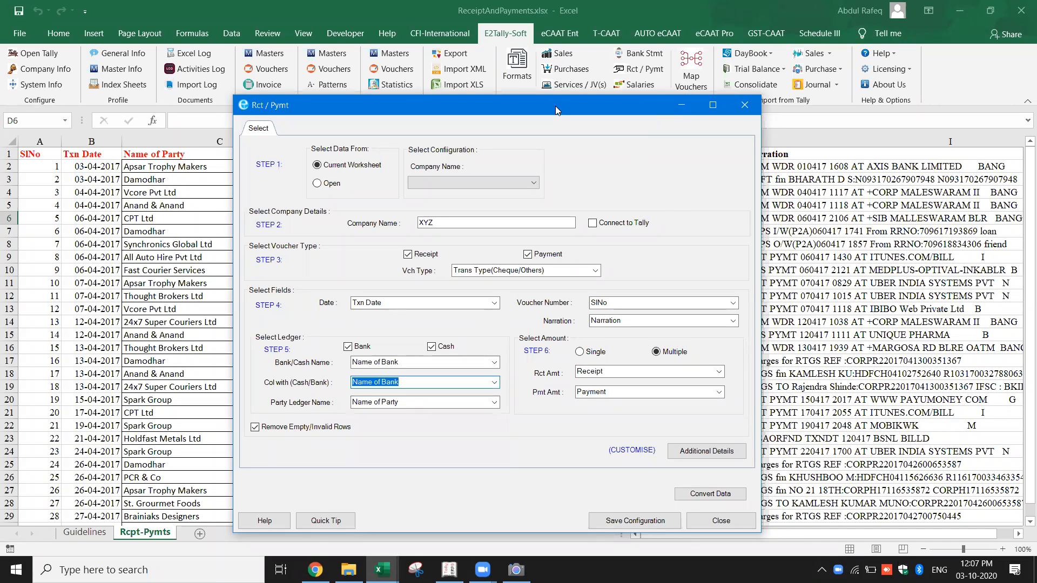
{"action": "left_click_drag", "start_coordinate": [555, 106], "coordinate": [555, 109]}
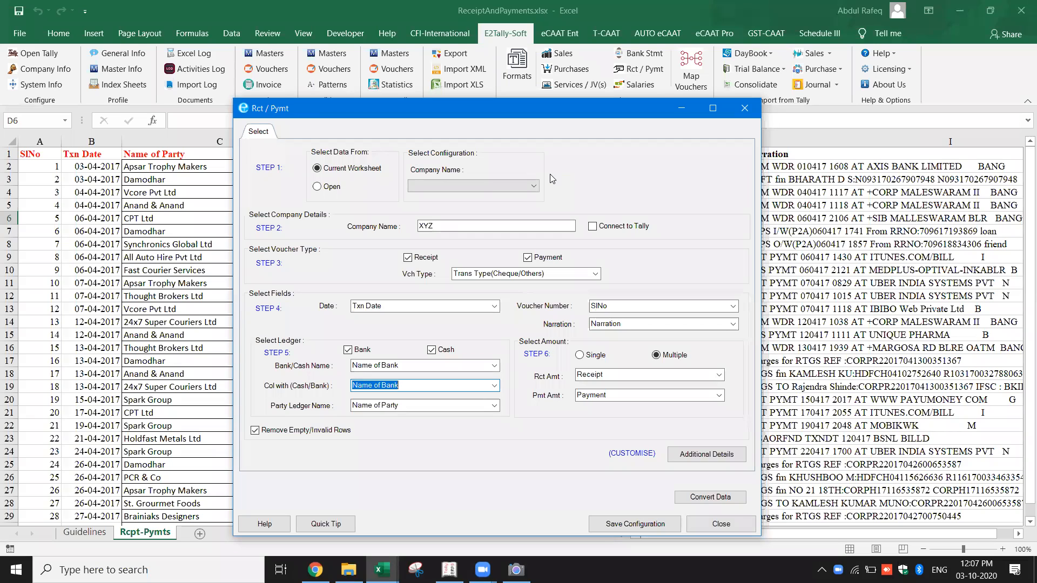
{"action": "left_click_drag", "start_coordinate": [556, 114], "coordinate": [559, 118]}
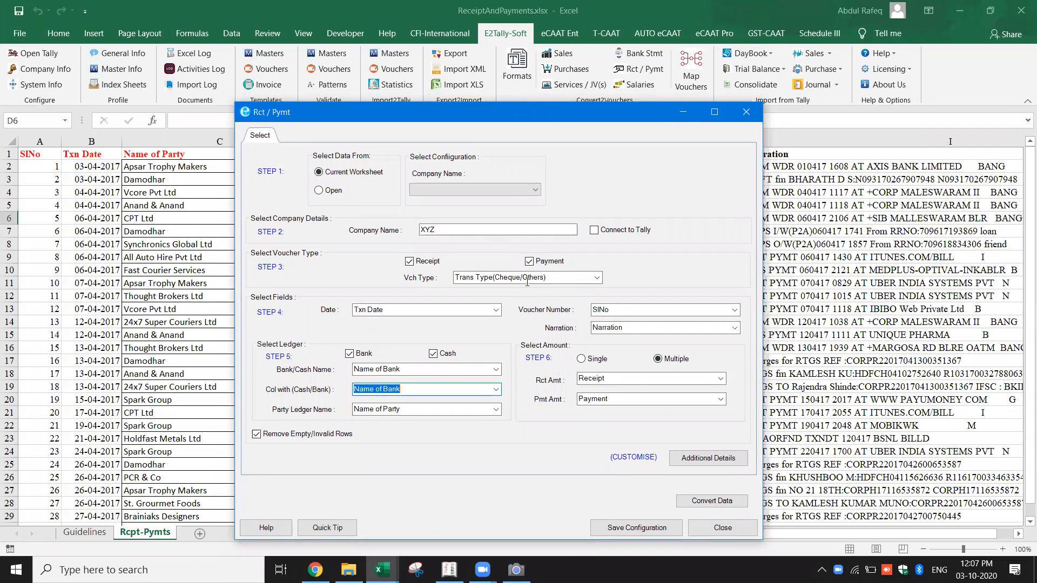
{"action": "left_click", "coordinate": [496, 389]}
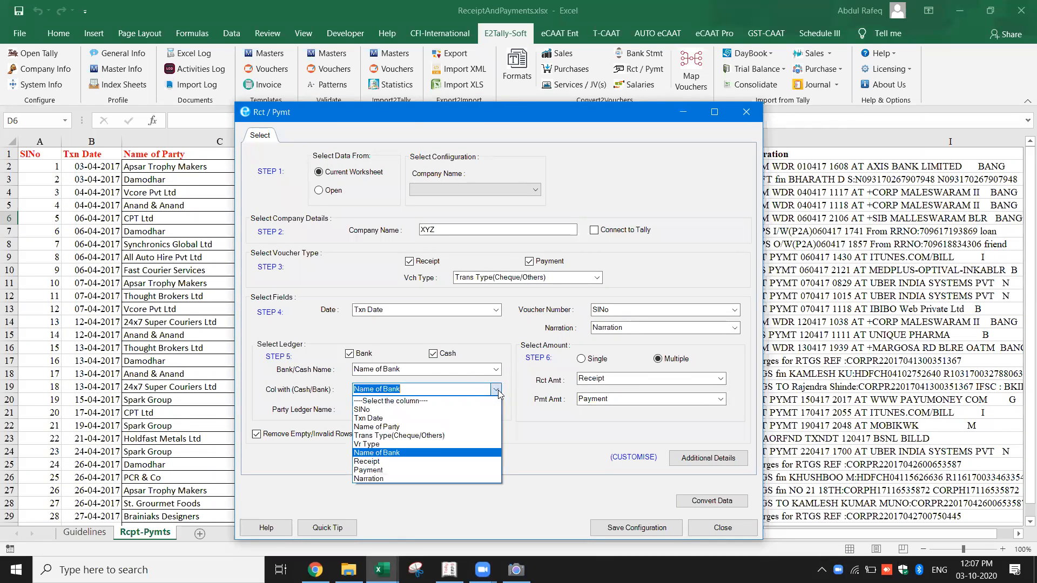
{"action": "left_click", "coordinate": [445, 452]}
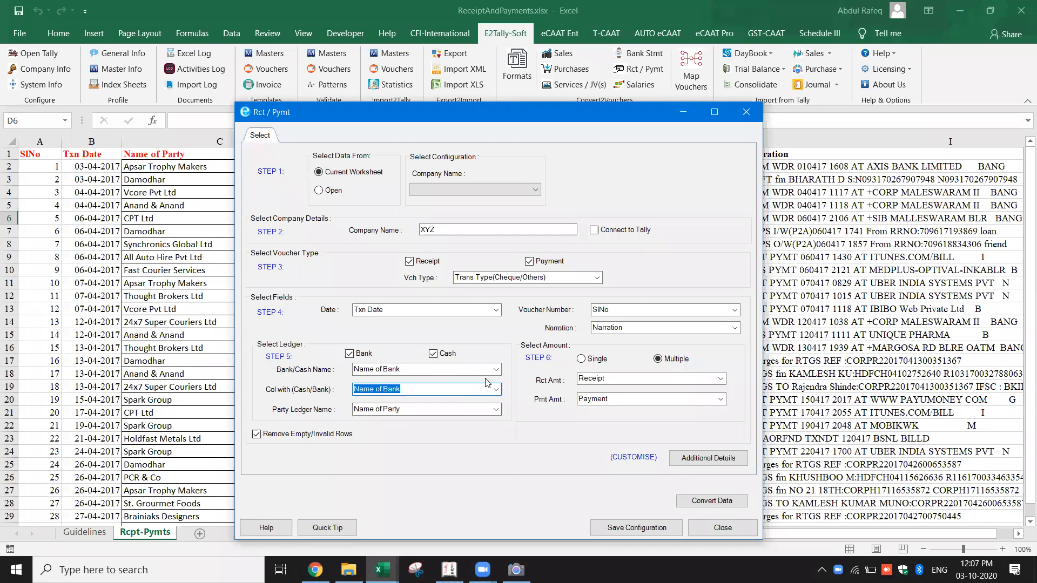
{"action": "left_click", "coordinate": [501, 372]}
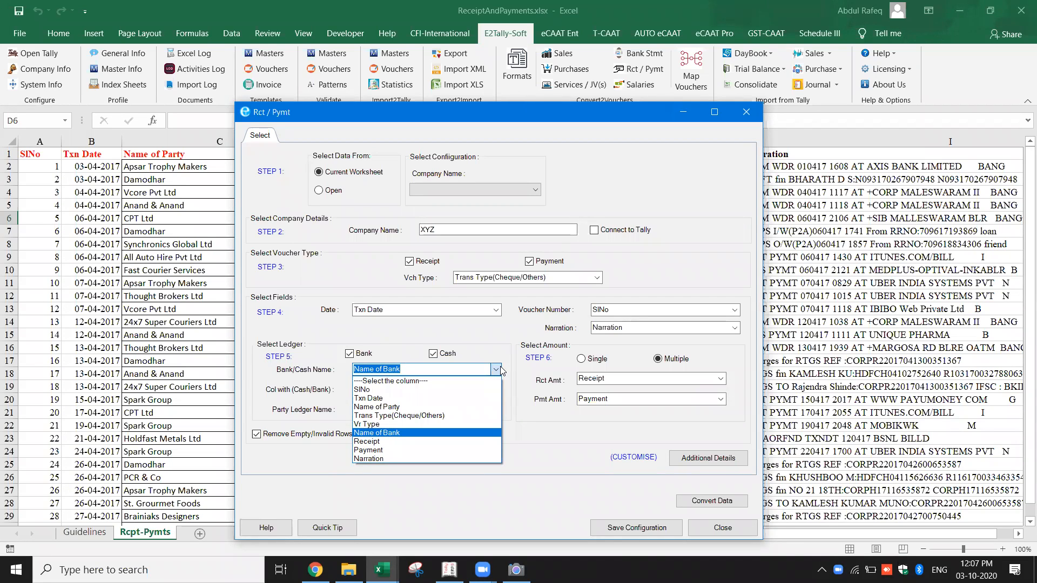
{"action": "left_click", "coordinate": [439, 440]}
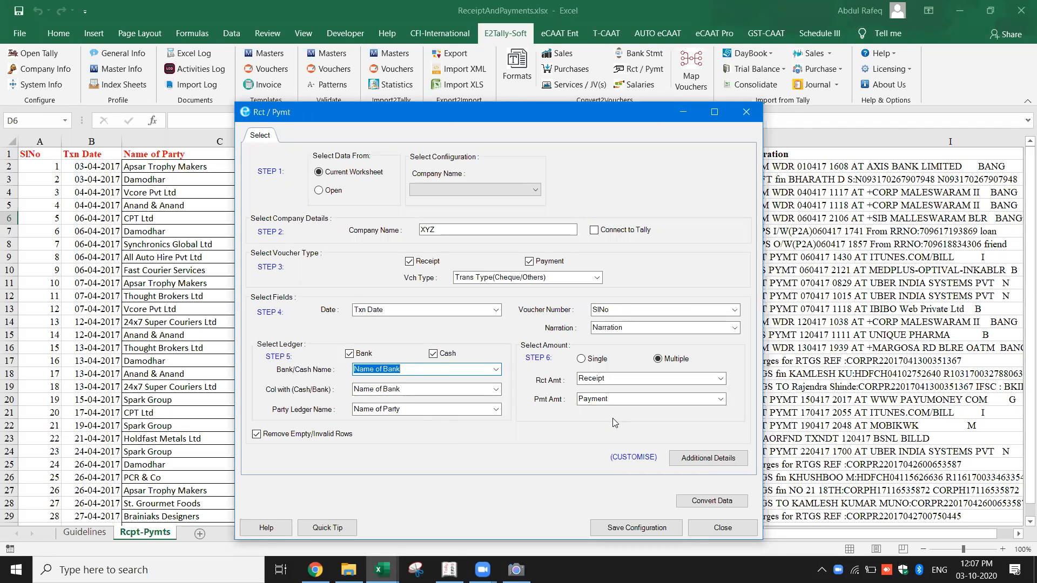
{"action": "left_click", "coordinate": [704, 502]}
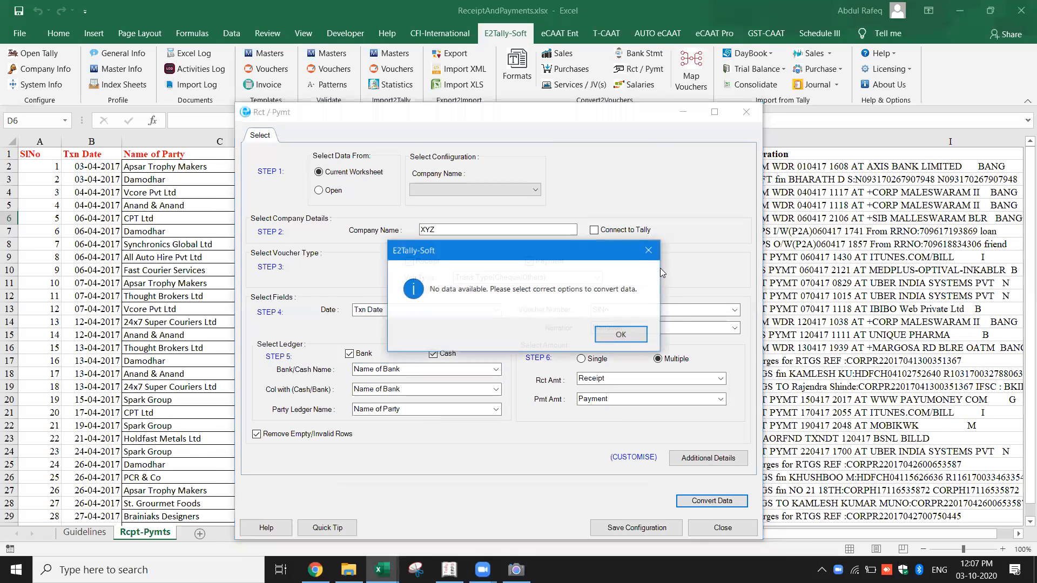
{"action": "left_click", "coordinate": [621, 335]}
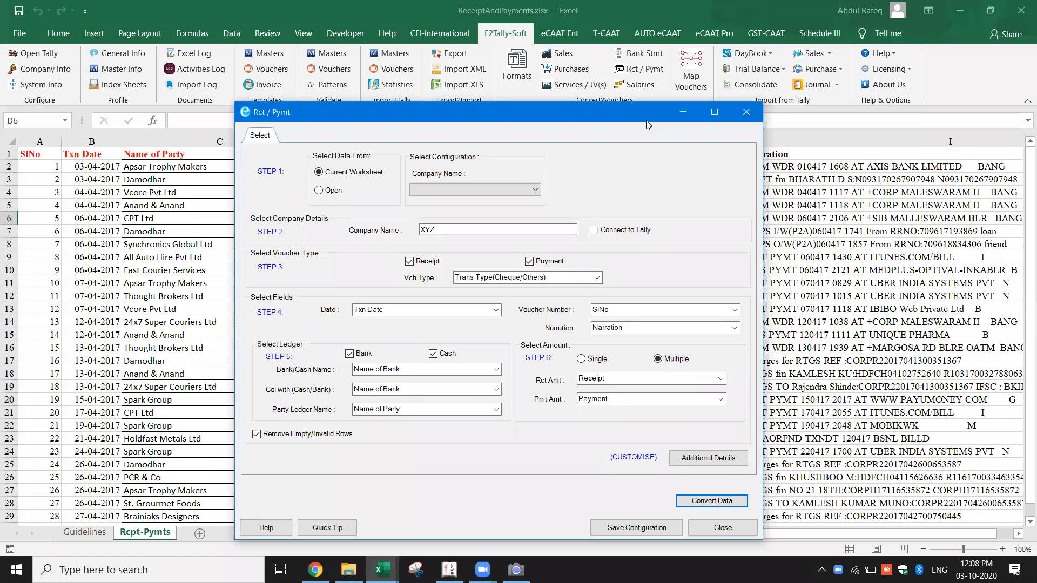
Close the Rct / Pymt conversion dialog and select cell E12 in the Vr Type column of the Rcpt-Pymts sheet.
{"action": "left_click_drag", "start_coordinate": [648, 125], "coordinate": [696, 97]}
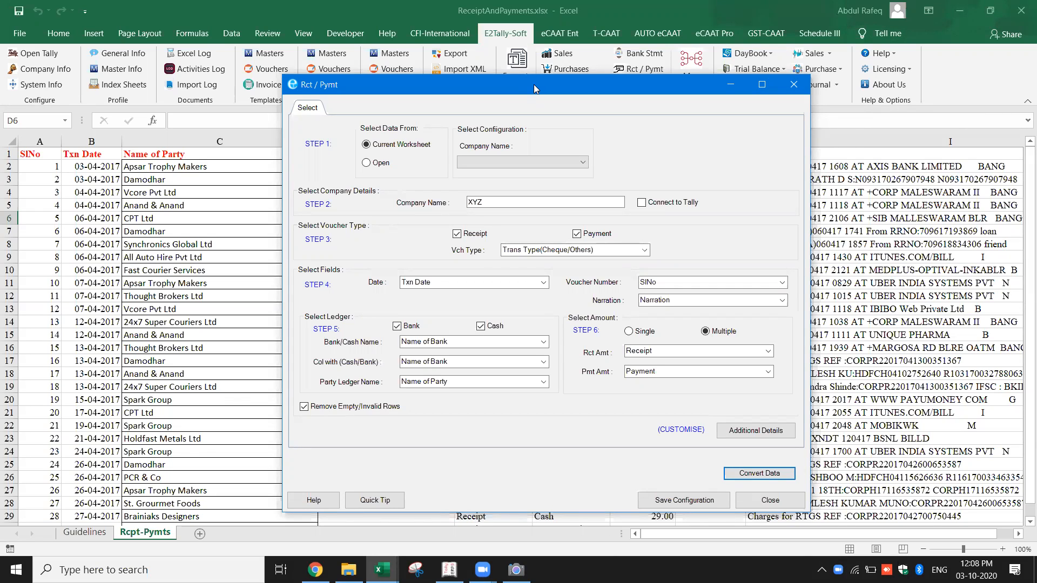
{"action": "left_click_drag", "start_coordinate": [534, 88], "coordinate": [532, 114]}
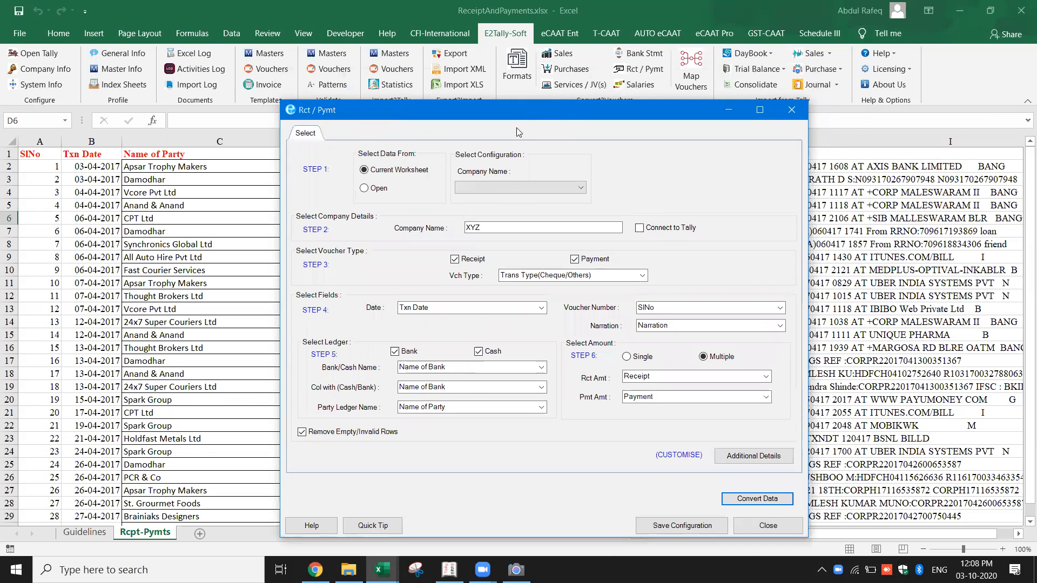
{"action": "left_click", "coordinate": [540, 367]}
{"action": "left_click", "coordinate": [541, 369]}
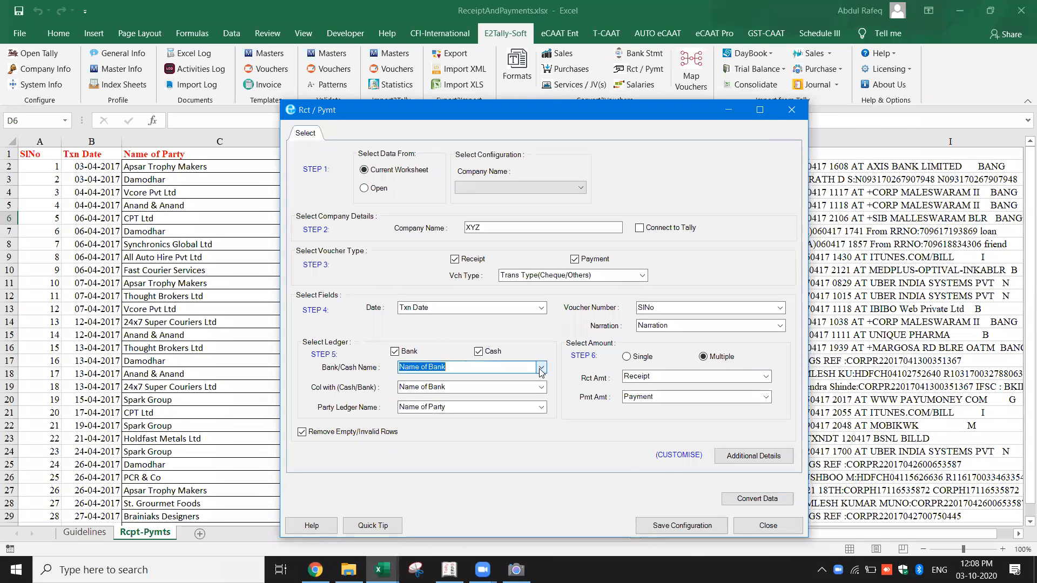
{"action": "left_click", "coordinate": [752, 526]}
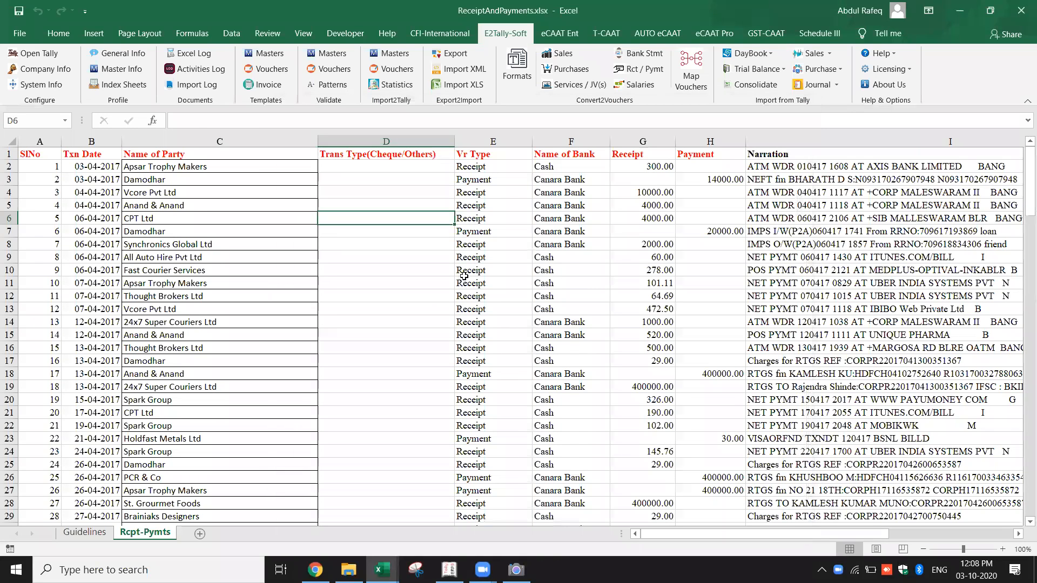
{"action": "left_click", "coordinate": [502, 293]}
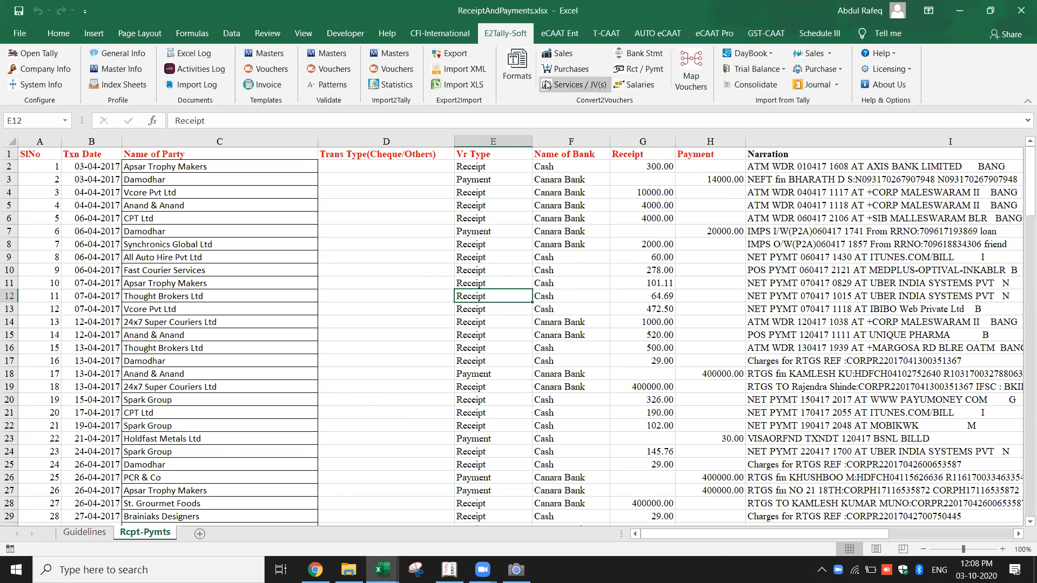
Open fresh sample data for the Salaries format and show its SampleData sheet.
{"action": "left_click", "coordinate": [528, 68]}
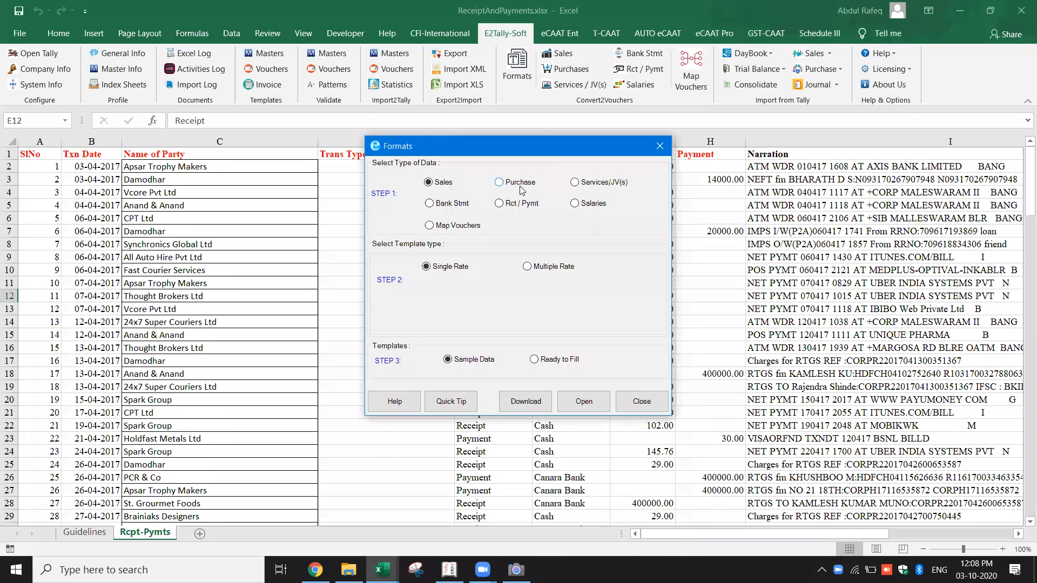
{"action": "left_click", "coordinate": [579, 206]}
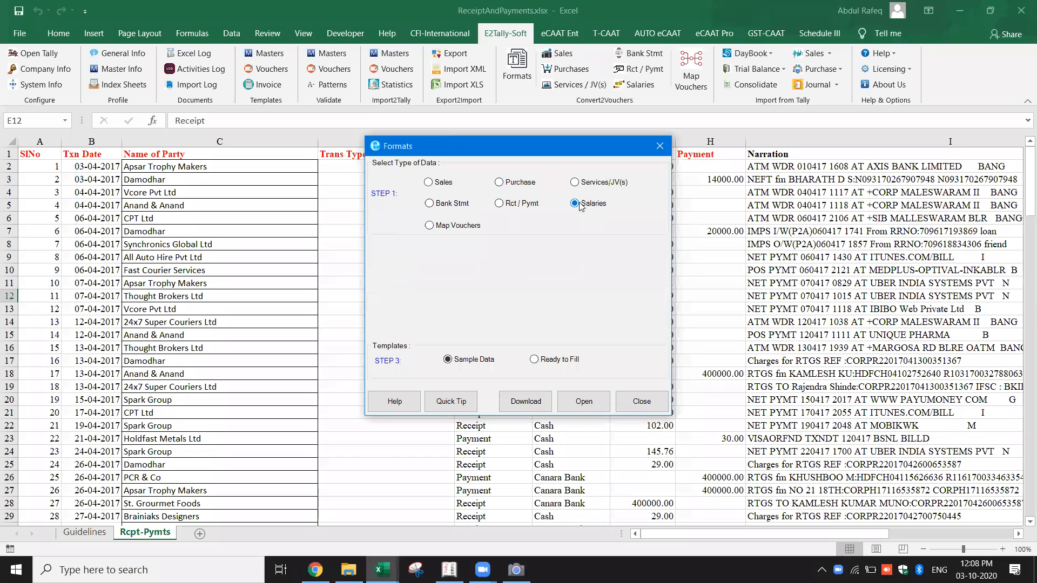
{"action": "left_click", "coordinate": [578, 409]}
{"action": "left_click", "coordinate": [499, 339]}
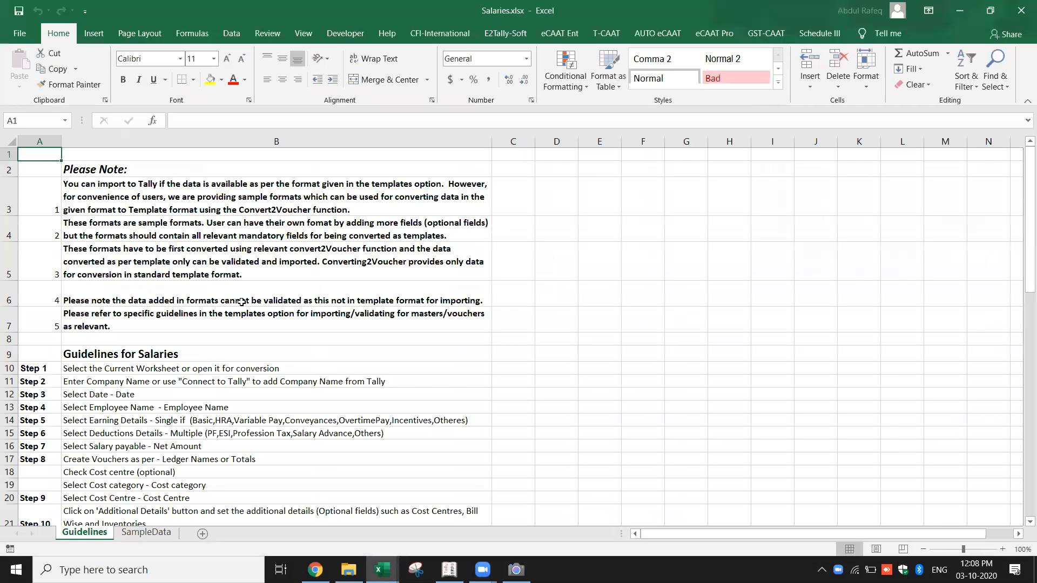
{"action": "left_click", "coordinate": [143, 534]}
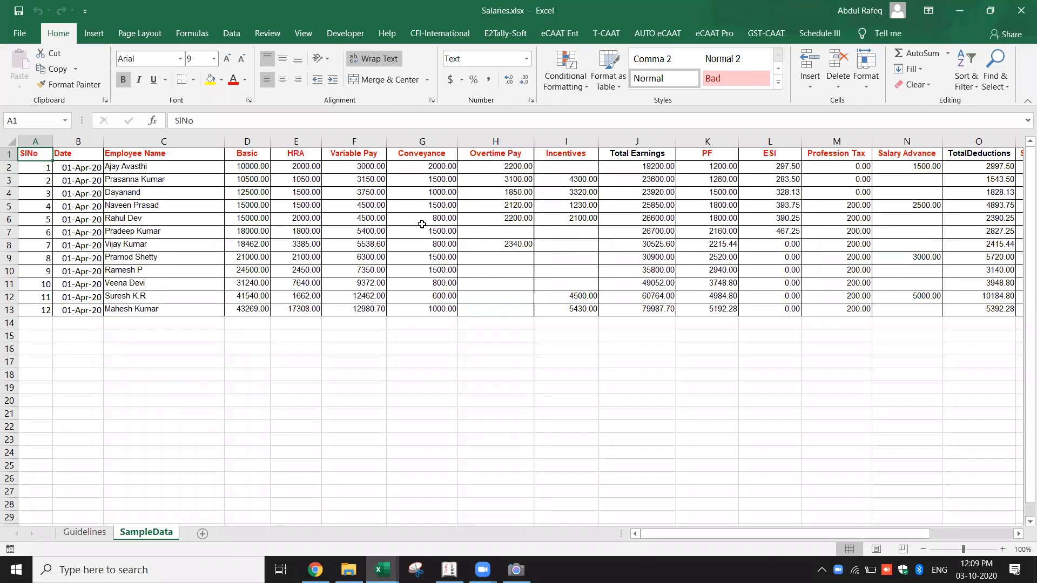
Start the Salaries voucher conversion on the current worksheet and enter ABC as the company name.
{"action": "left_click", "coordinate": [510, 34]}
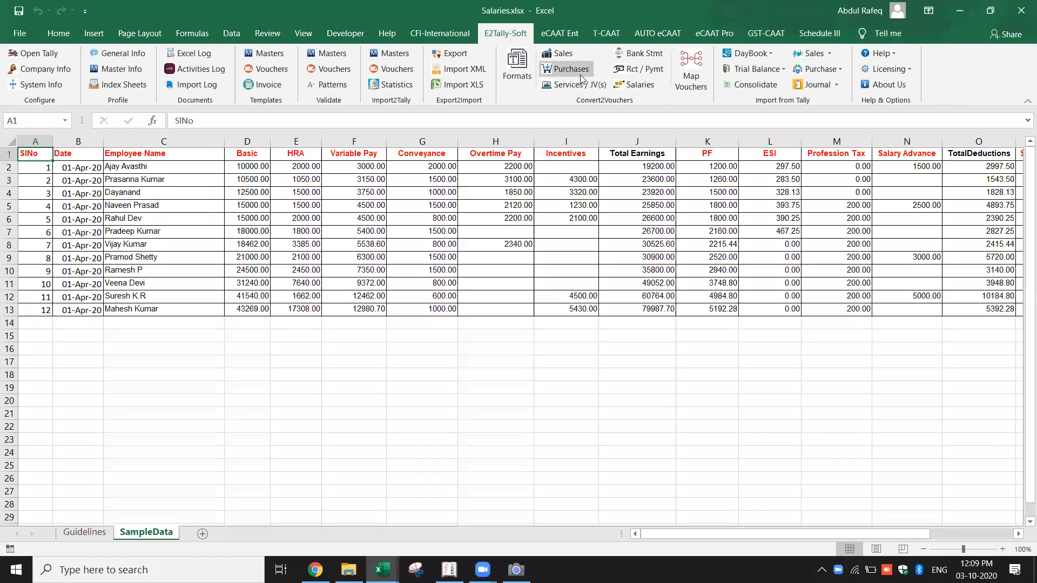
{"action": "left_click", "coordinate": [635, 88]}
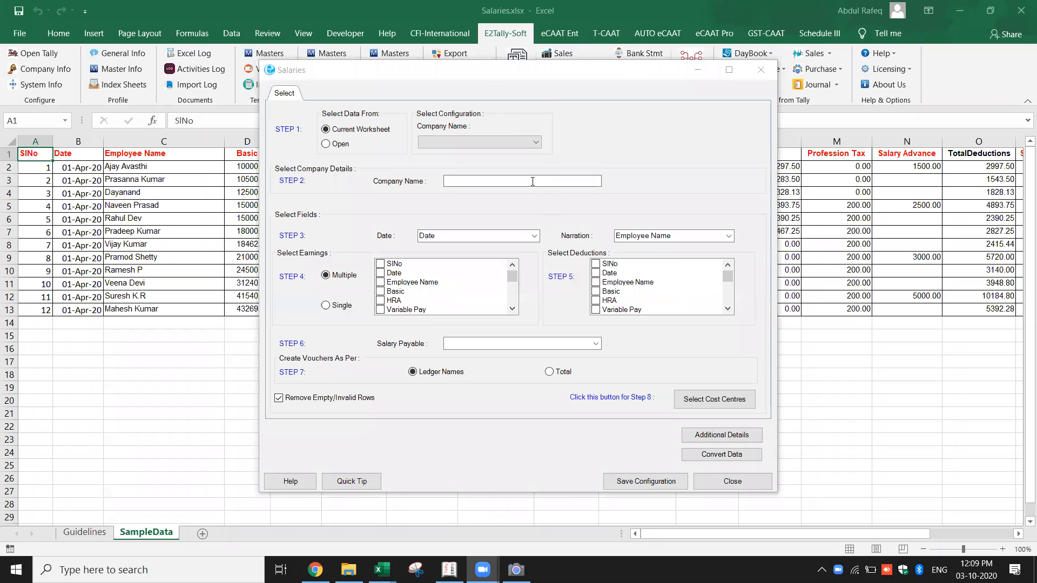
{"action": "left_click", "coordinate": [532, 181]}
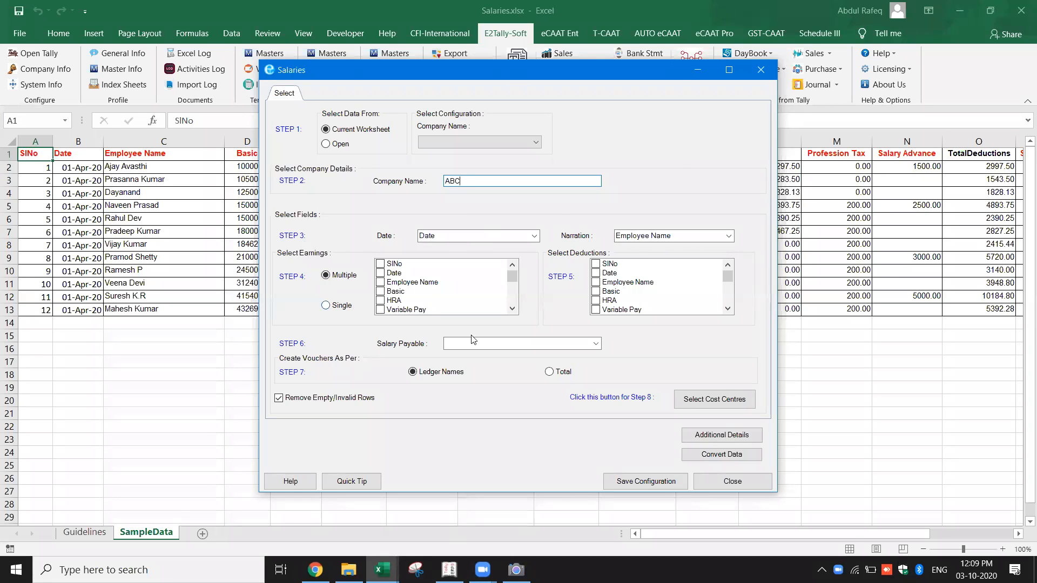
Select Basic, HRA, Variable Pay, Conveyance, Overtime Pay and Incentives as the earnings columns.
{"action": "left_click", "coordinate": [511, 310]}
{"action": "left_click", "coordinate": [511, 309]}
{"action": "left_click", "coordinate": [381, 274]}
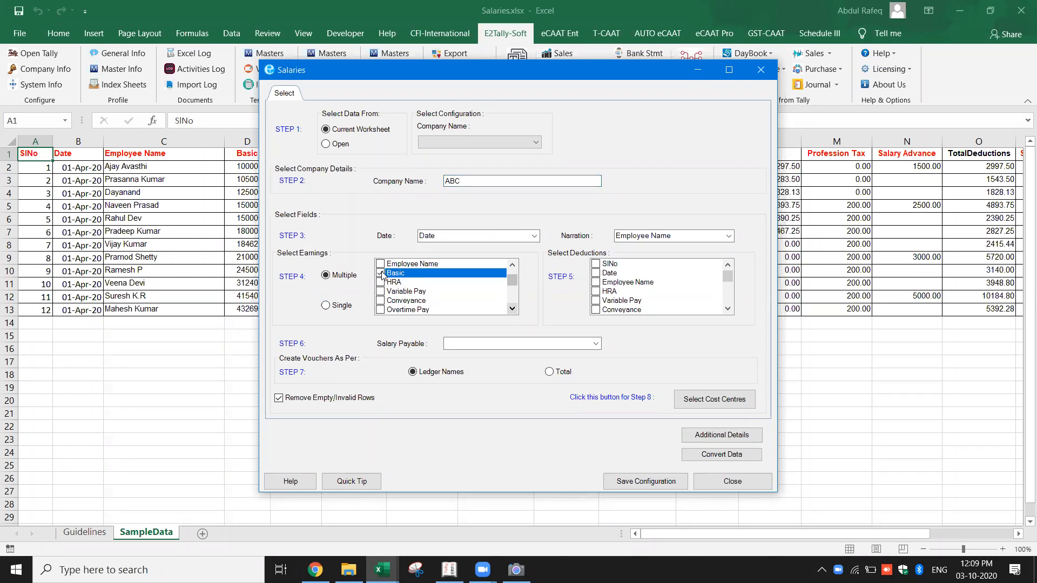
{"action": "left_click", "coordinate": [382, 285]}
{"action": "left_click", "coordinate": [381, 292]}
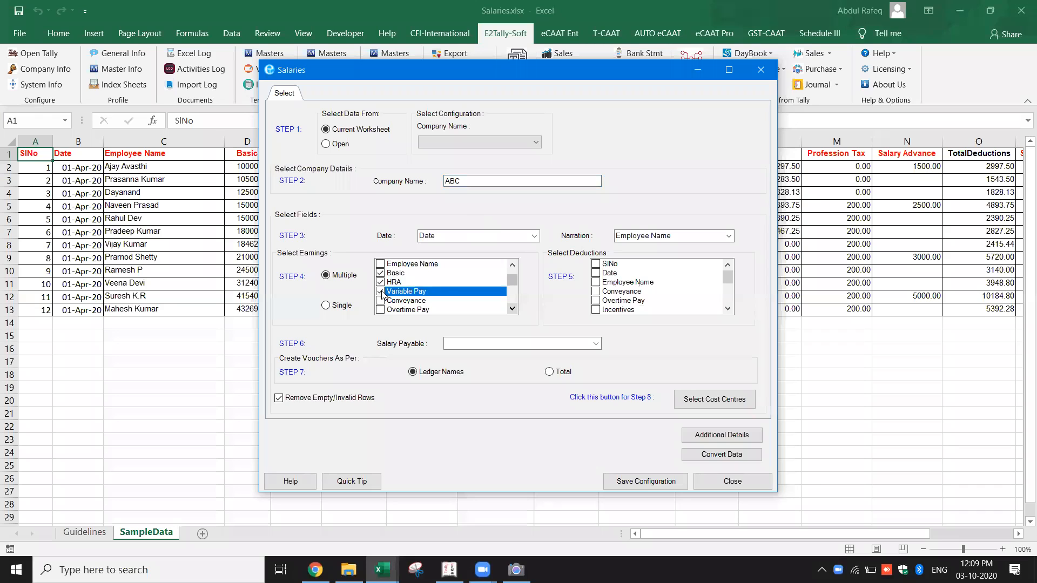
{"action": "left_click", "coordinate": [381, 301]}
{"action": "left_click", "coordinate": [381, 310]}
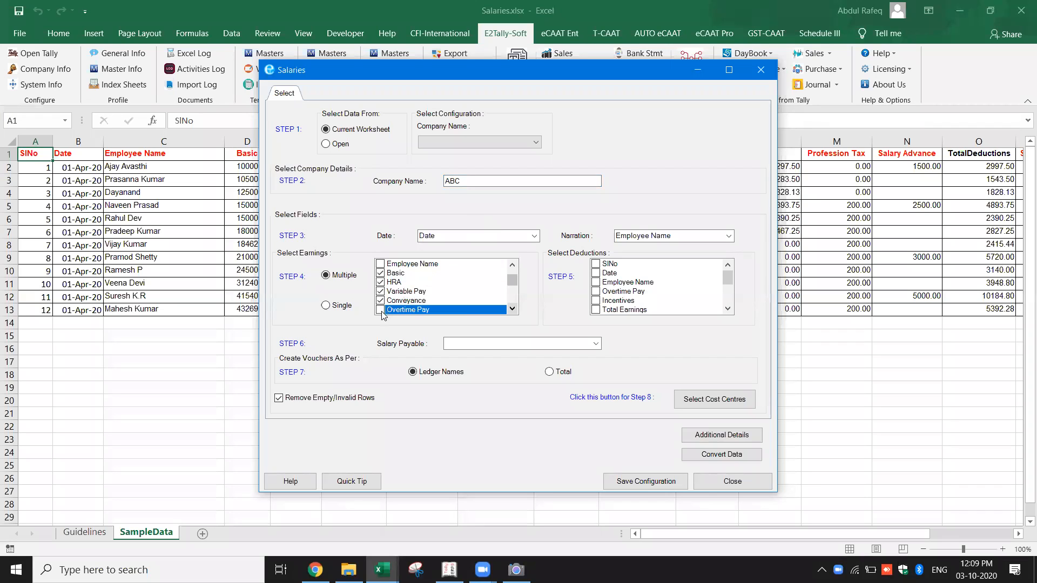
{"action": "left_click", "coordinate": [511, 308]}
{"action": "left_click", "coordinate": [512, 309]}
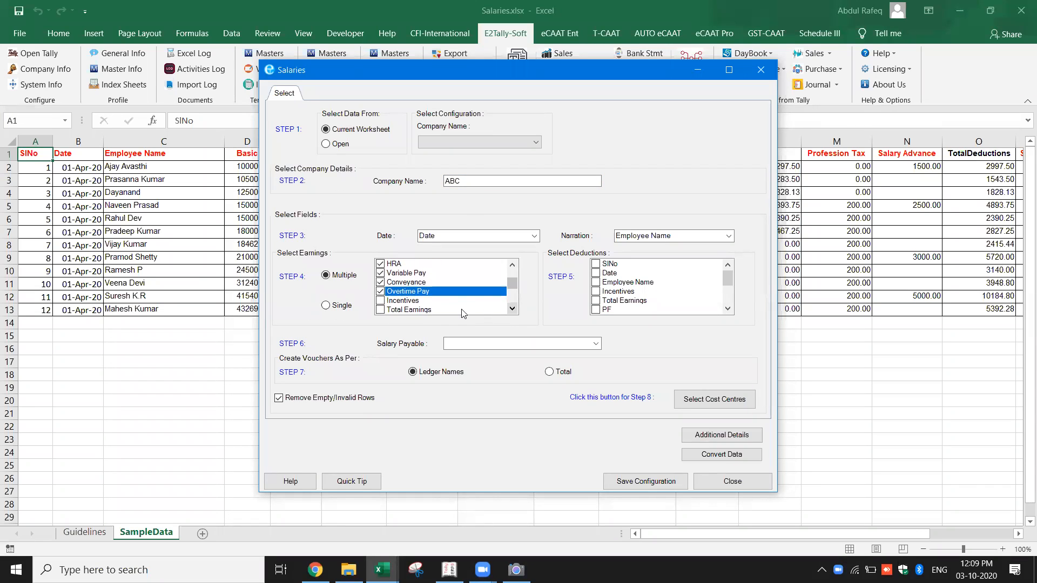
{"action": "left_click", "coordinate": [381, 301]}
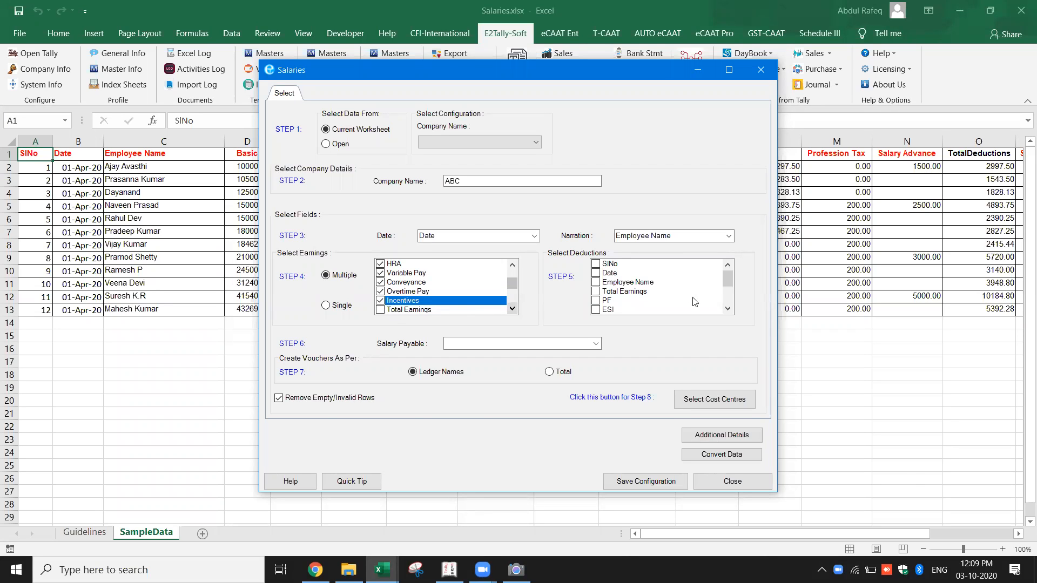
Select PF, ESI, Profession Tax and Salary Advance as the deductions columns.
{"action": "left_click", "coordinate": [727, 309]}
{"action": "left_click", "coordinate": [727, 309]}
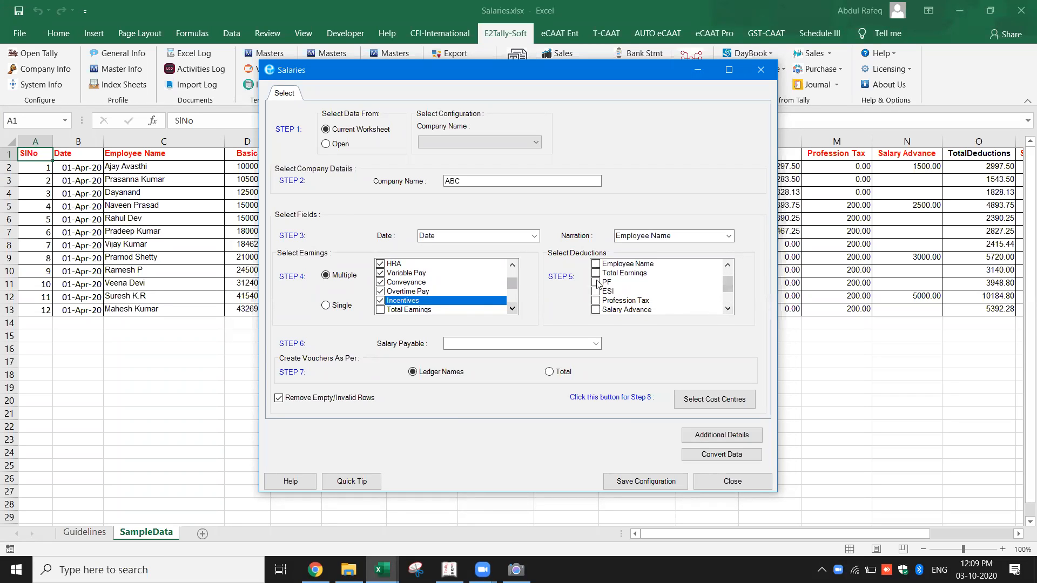
{"action": "left_click", "coordinate": [596, 282]}
{"action": "left_click", "coordinate": [596, 291]}
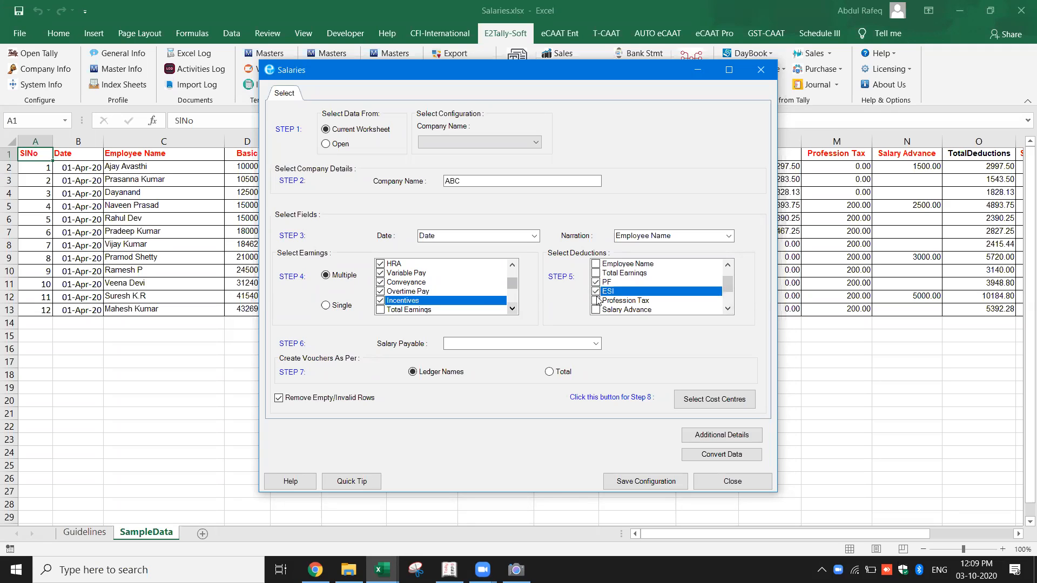
{"action": "left_click", "coordinate": [596, 300]}
{"action": "left_click", "coordinate": [596, 310]}
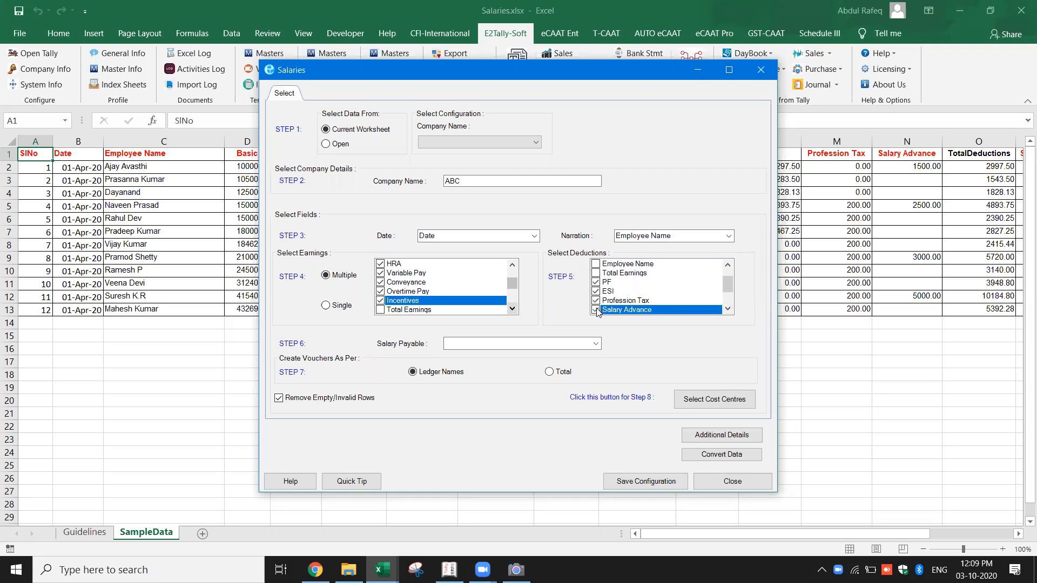
{"action": "left_click", "coordinate": [726, 310]}
{"action": "left_click", "coordinate": [727, 309]}
{"action": "left_click", "coordinate": [727, 310]}
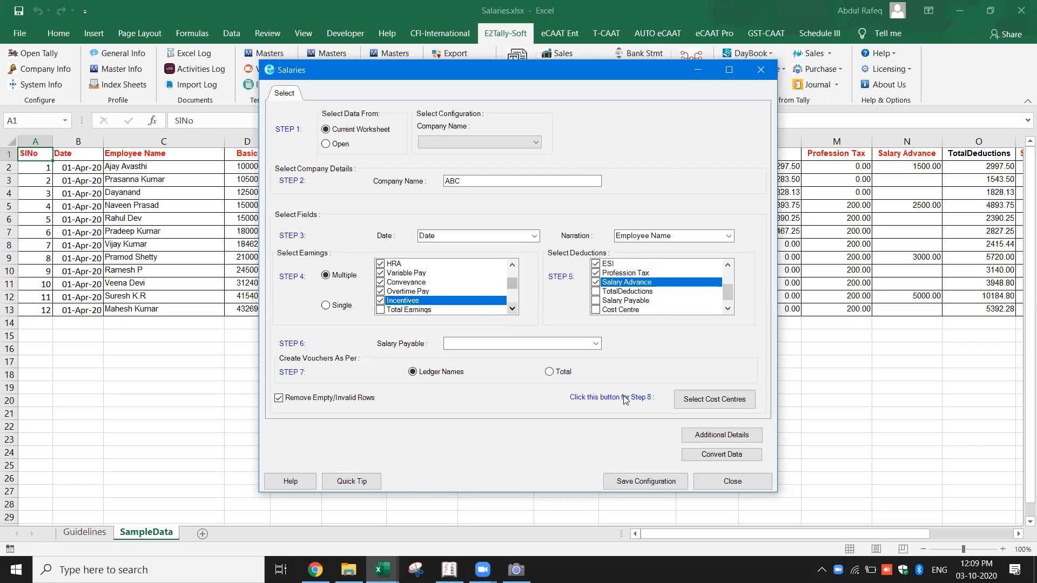
Set Salary Payable as the salary payable column and convert the salary data.
{"action": "left_click", "coordinate": [596, 344]}
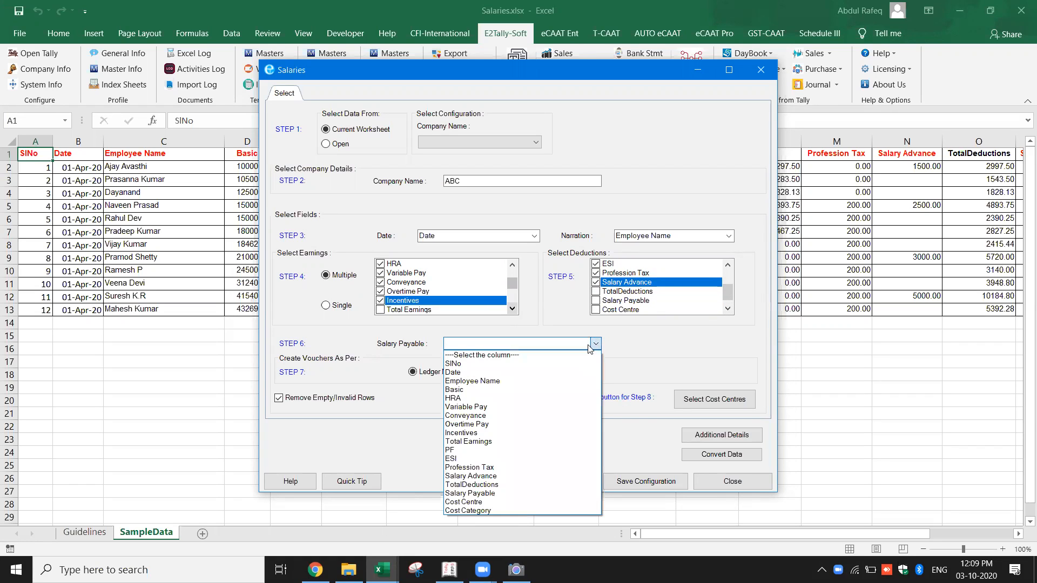
{"action": "left_click", "coordinate": [494, 493]}
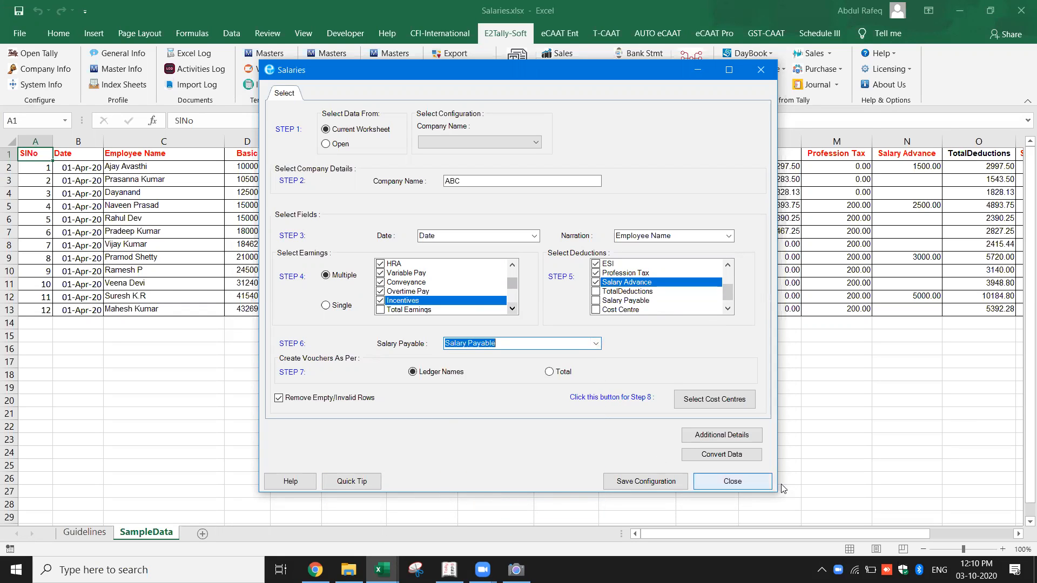
{"action": "left_click", "coordinate": [739, 455]}
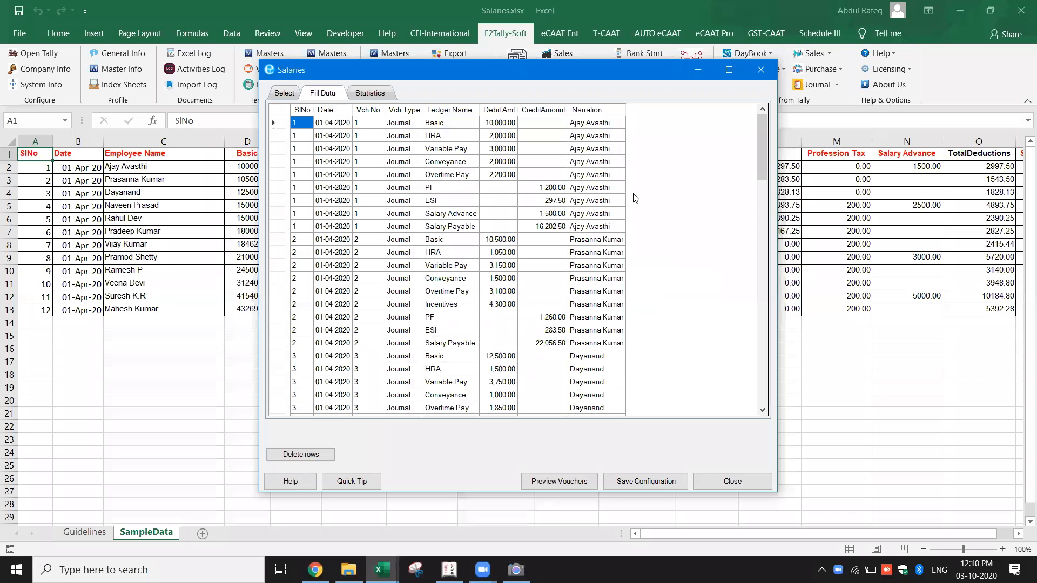
Review the conversion statistics and the voucher preview for the salaries, and close without saving.
{"action": "left_click", "coordinate": [380, 94]}
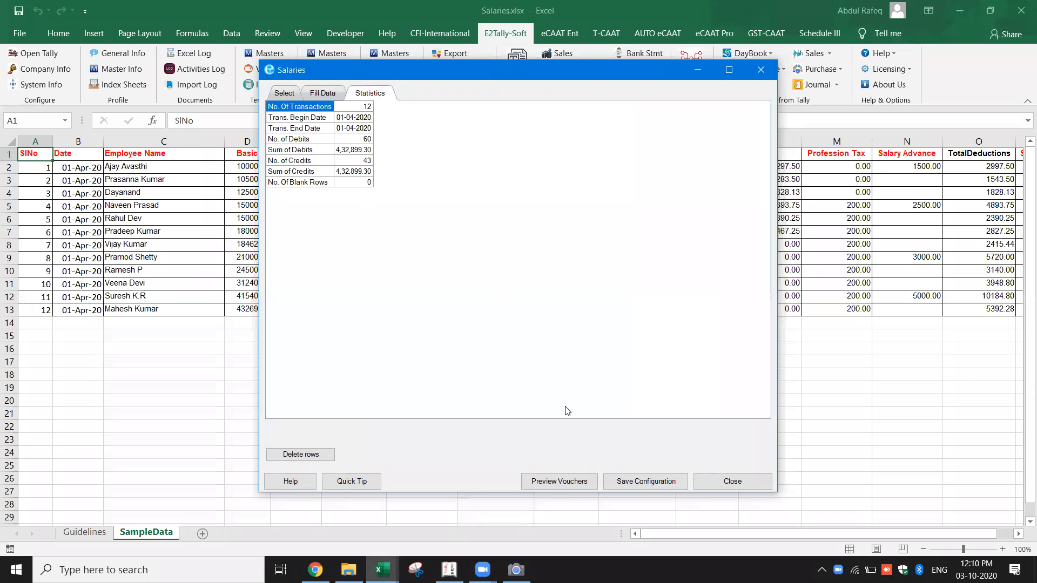
{"action": "left_click", "coordinate": [560, 485]}
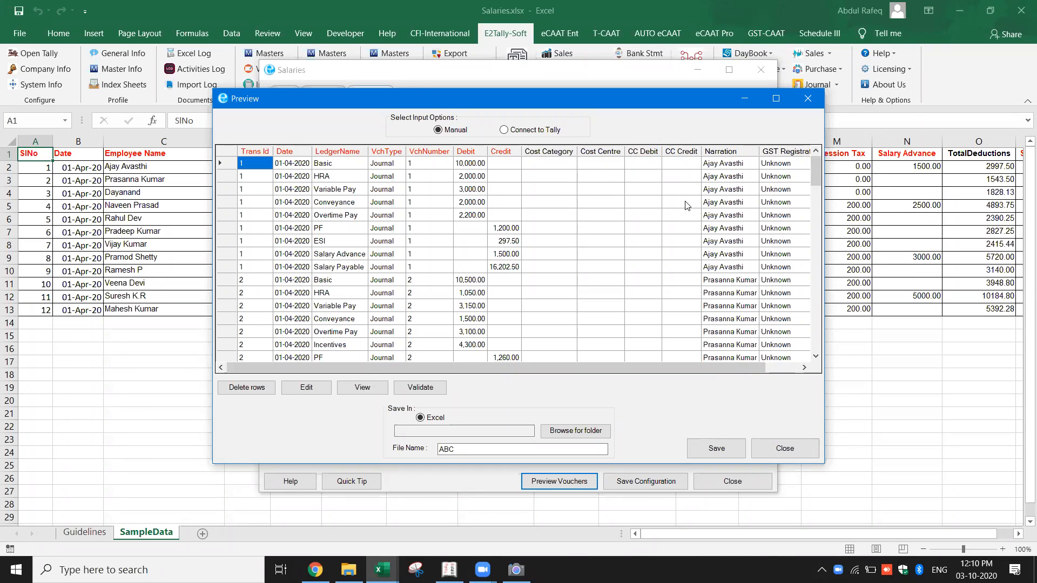
{"action": "left_click", "coordinate": [784, 449]}
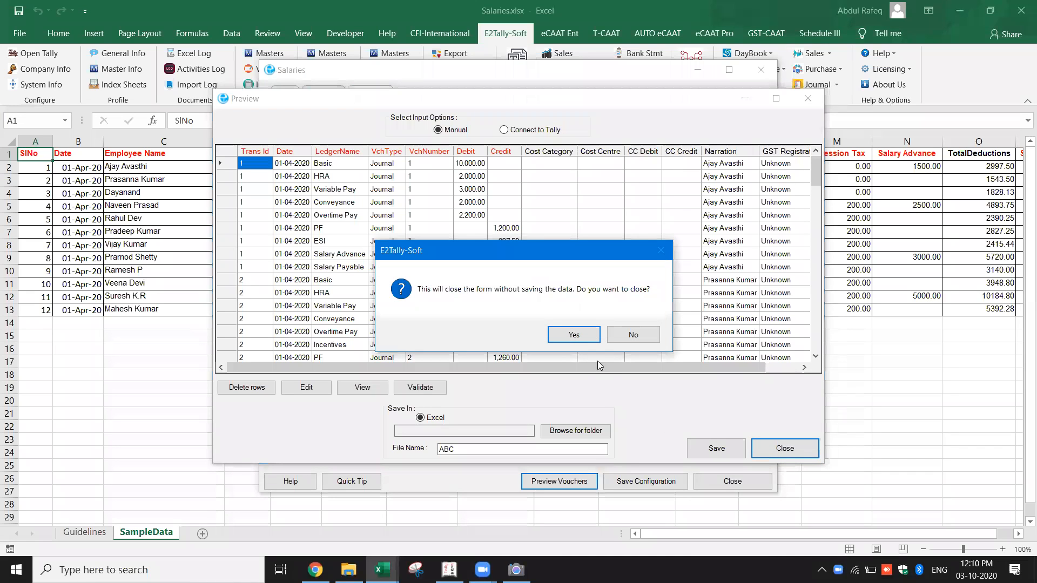
{"action": "left_click", "coordinate": [572, 336]}
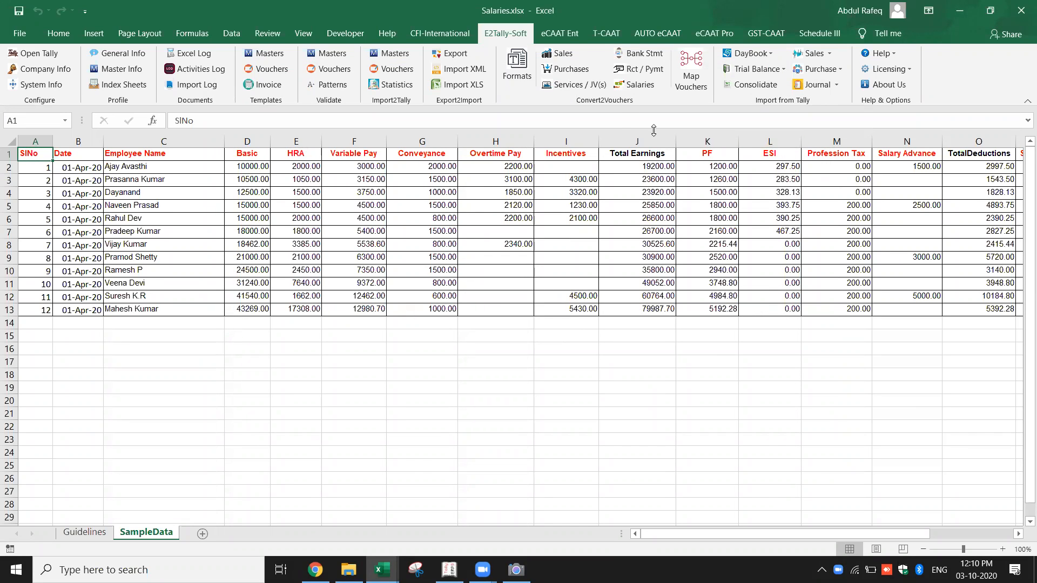
Look briefly at the Map Vouchers dialog, and open fresh sample data for the Map Vouchers format.
{"action": "left_click", "coordinate": [693, 84]}
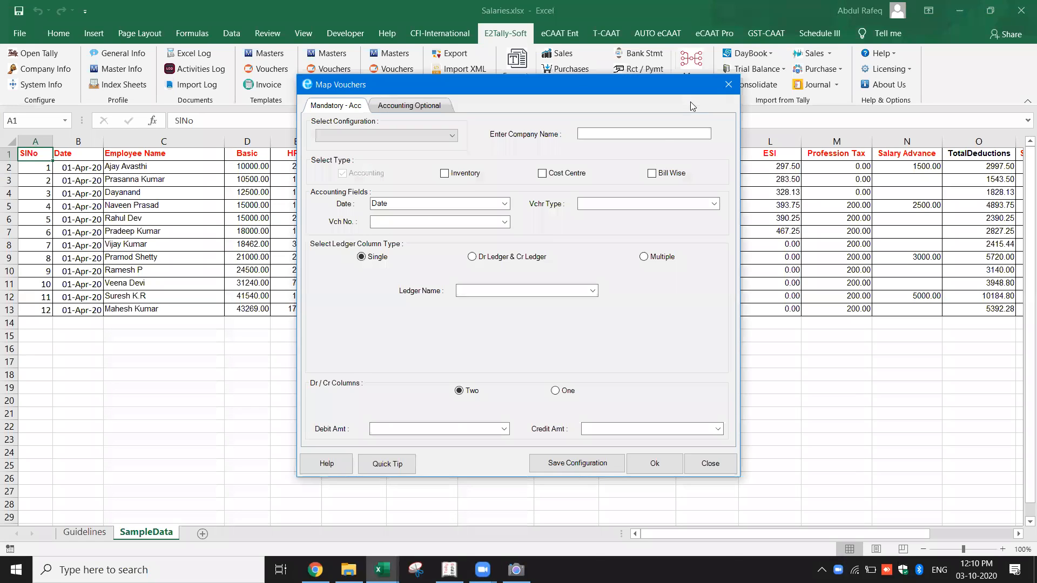
{"action": "left_click", "coordinate": [730, 82]}
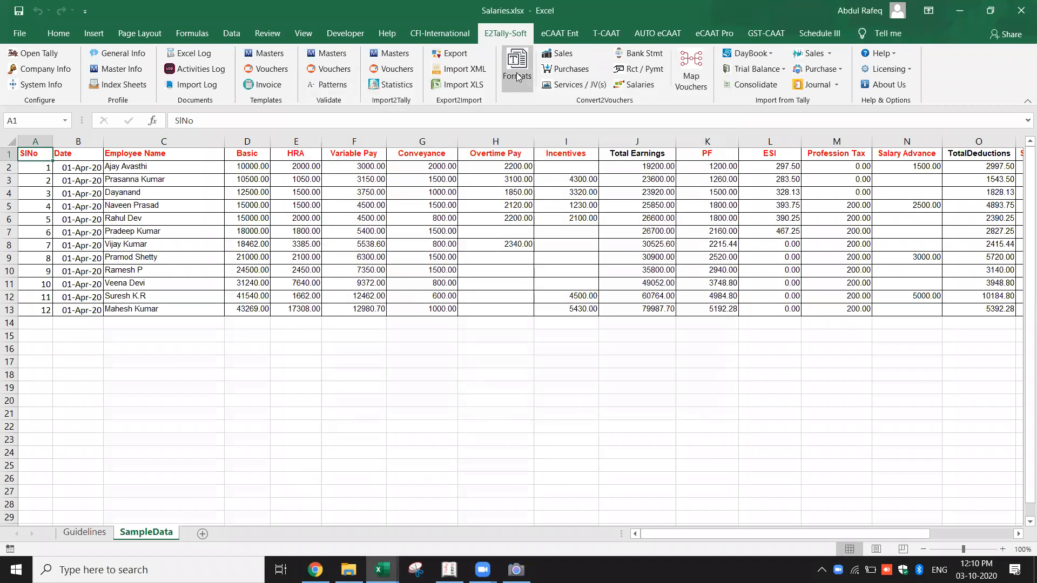
{"action": "left_click", "coordinate": [517, 76]}
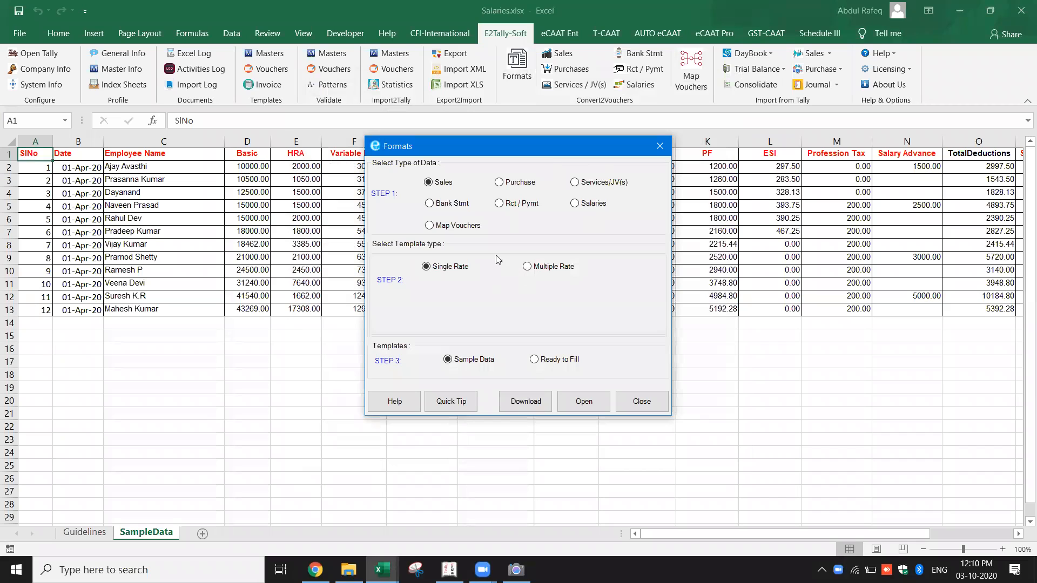
{"action": "left_click", "coordinate": [445, 226]}
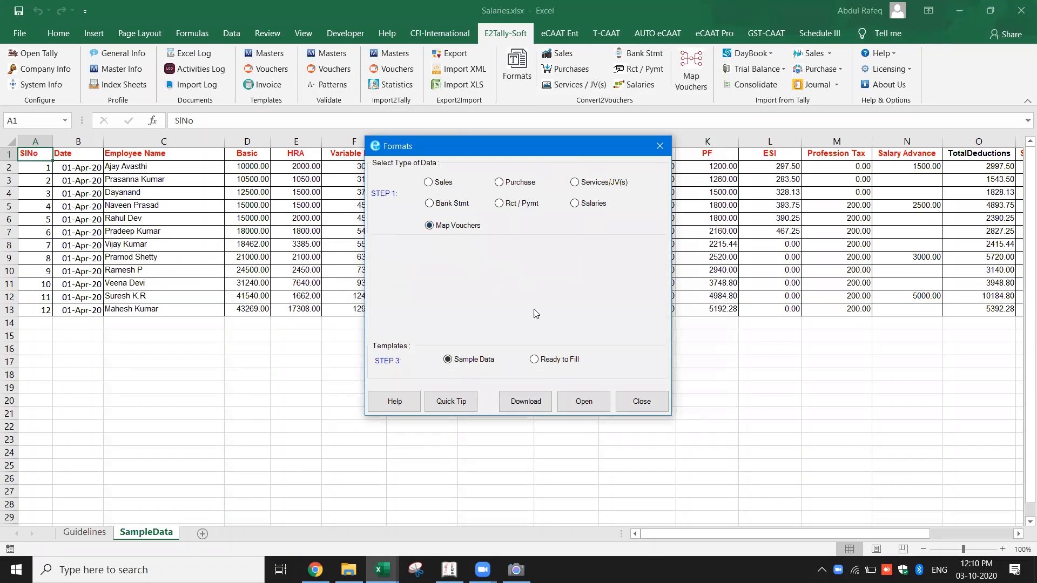
{"action": "left_click", "coordinate": [594, 400]}
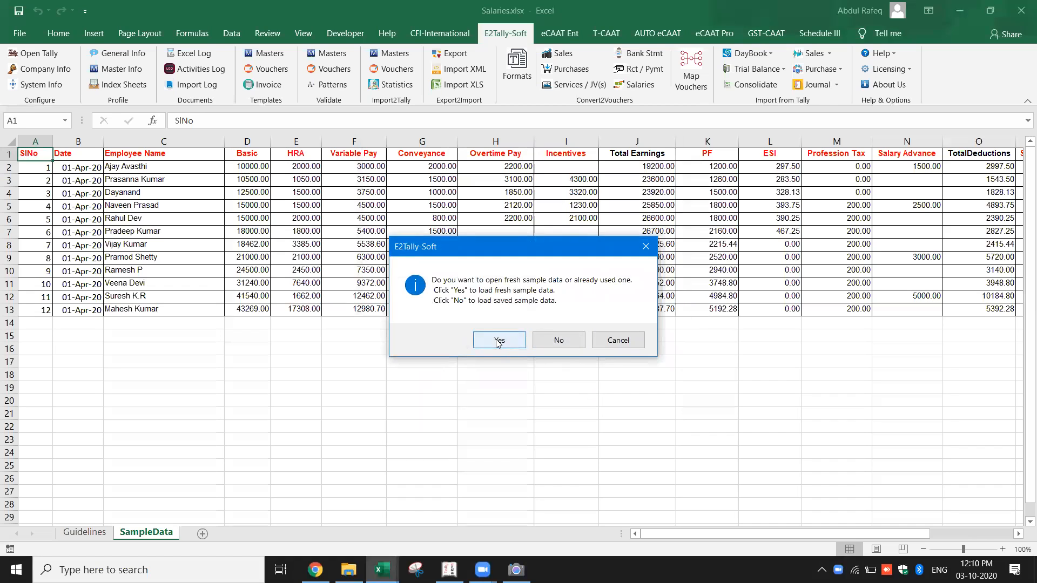
{"action": "left_click", "coordinate": [497, 339]}
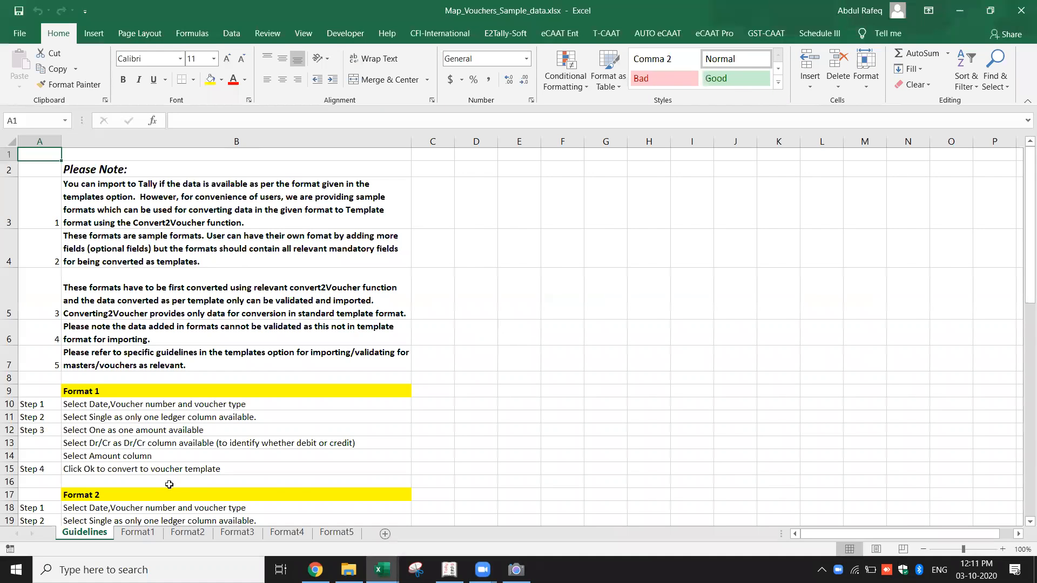
Examine the voucher layouts on the Format1 to Format4 sheets, including the Party Amt and Ledger 1 columns of Format4.
{"action": "left_click", "coordinate": [139, 534]}
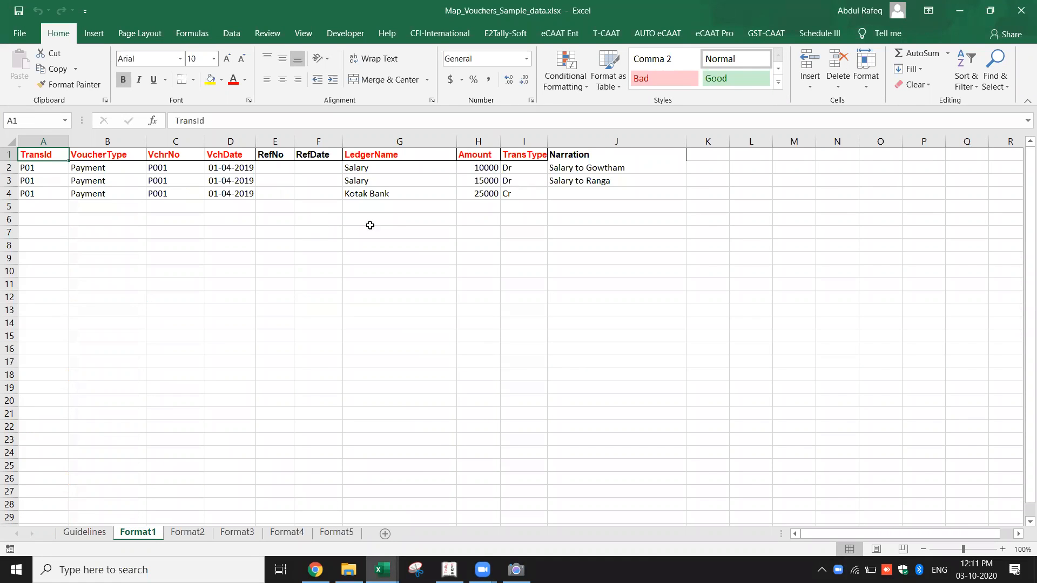
{"action": "left_click", "coordinate": [194, 534]}
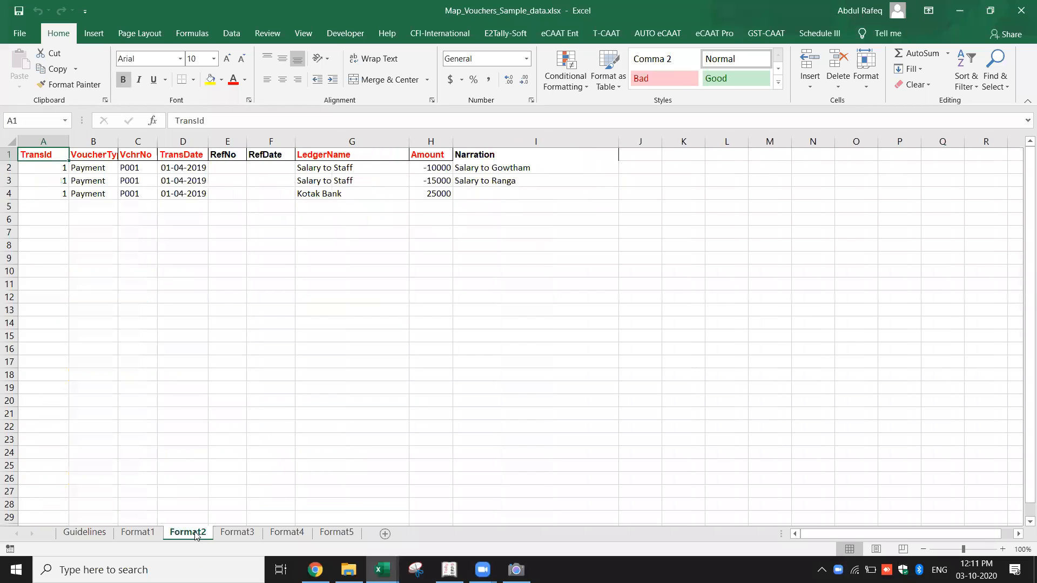
{"action": "left_click", "coordinate": [239, 534]}
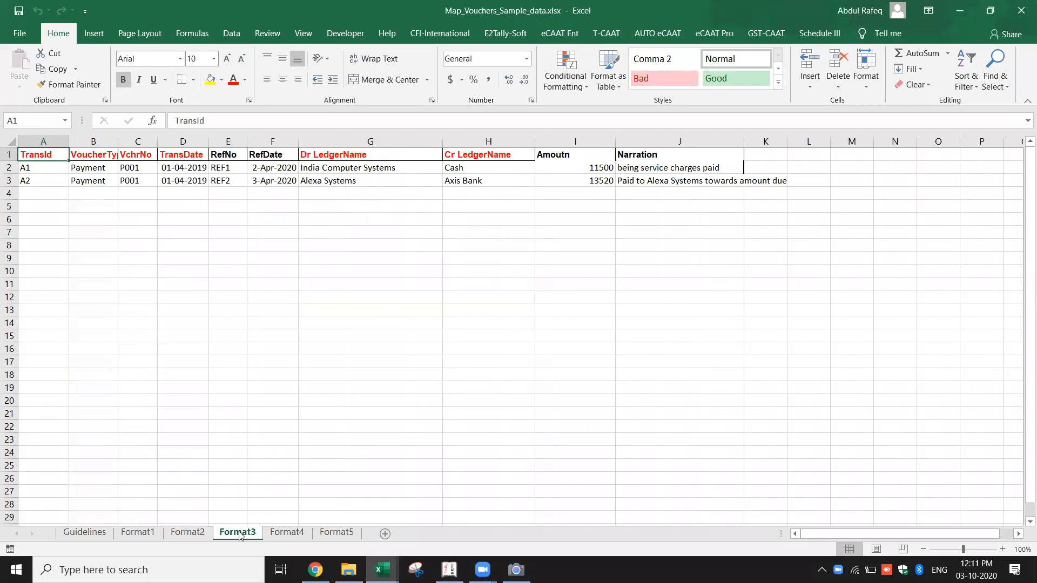
{"action": "left_click", "coordinate": [288, 533]}
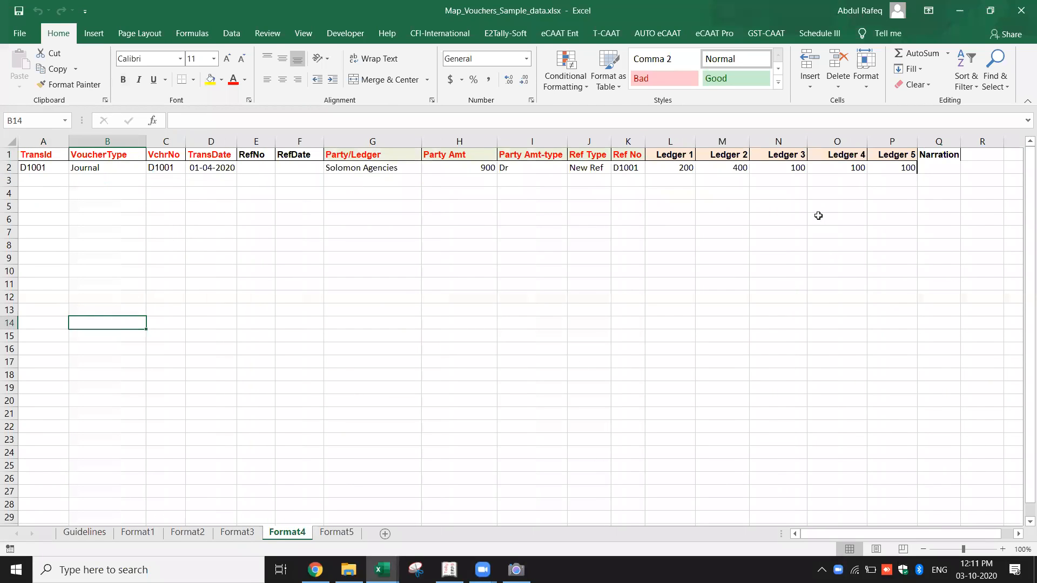
{"action": "left_click", "coordinate": [486, 172]}
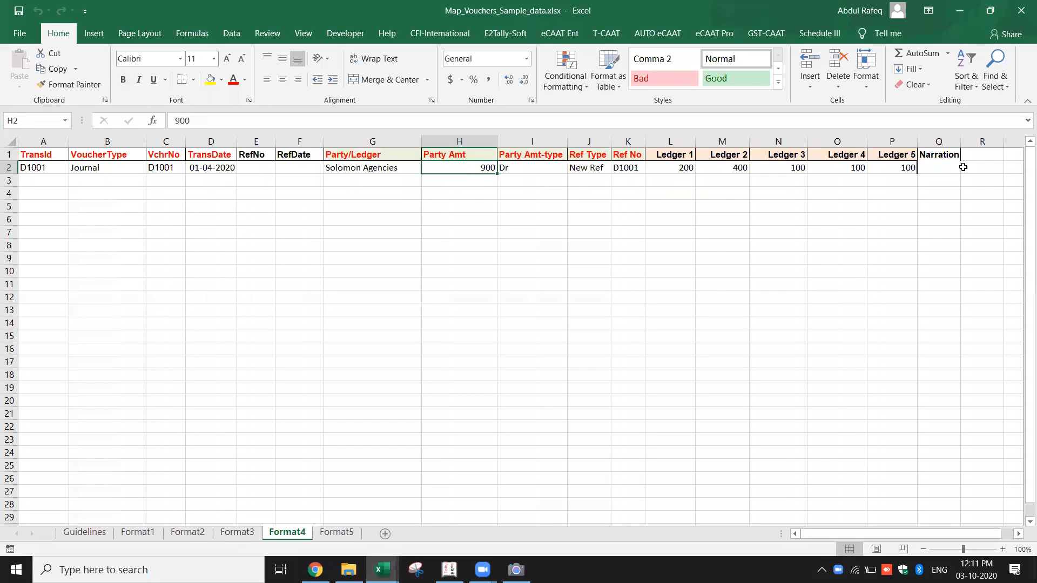
{"action": "left_click", "coordinate": [683, 153]}
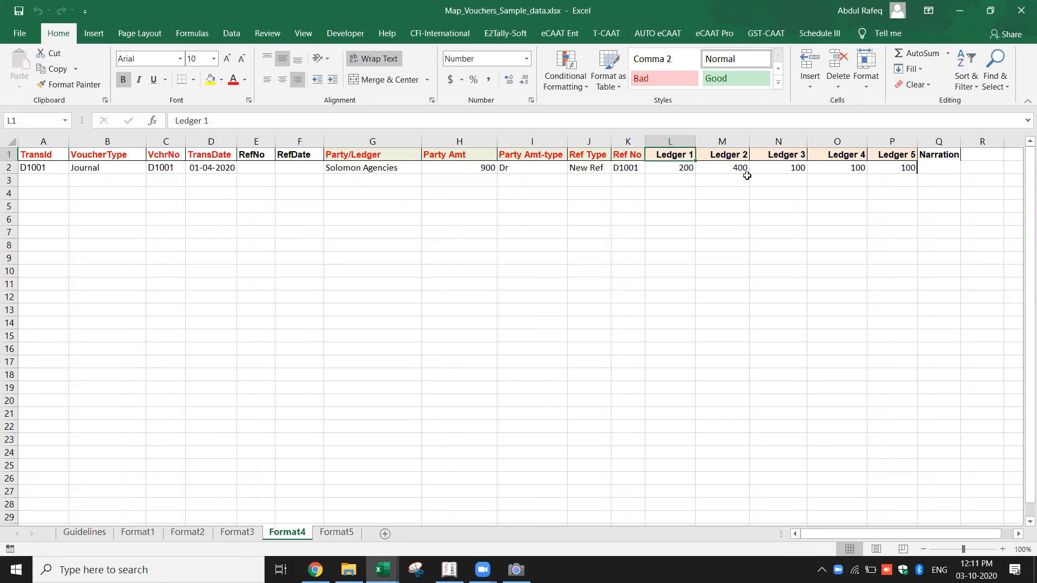
Start a Services / JV(s) conversion for the Format4 sheet, mapping voucher type to VoucherType and voucher number to TransId.
{"action": "left_click", "coordinate": [506, 34]}
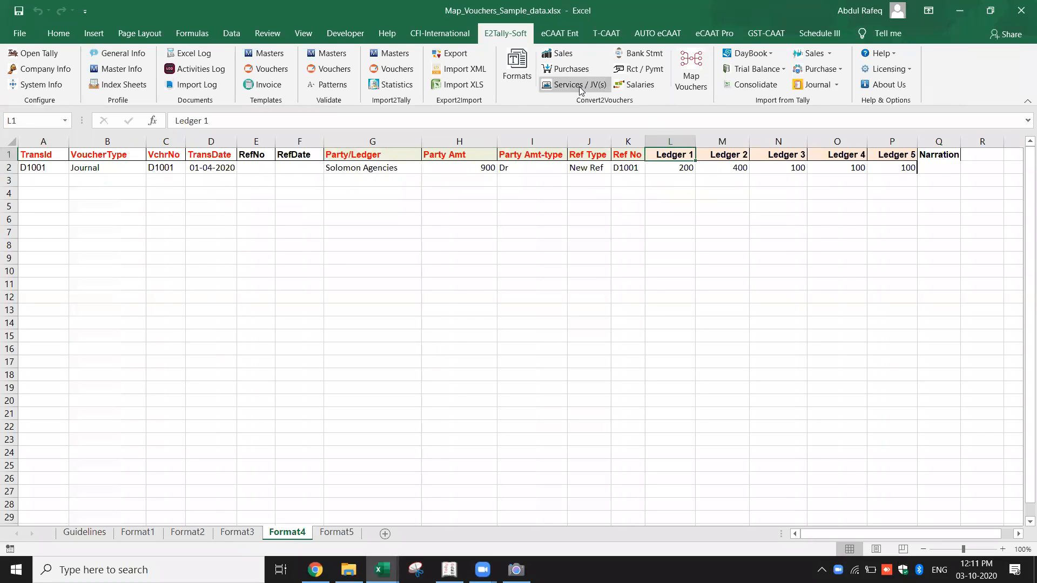
{"action": "left_click", "coordinate": [599, 89]}
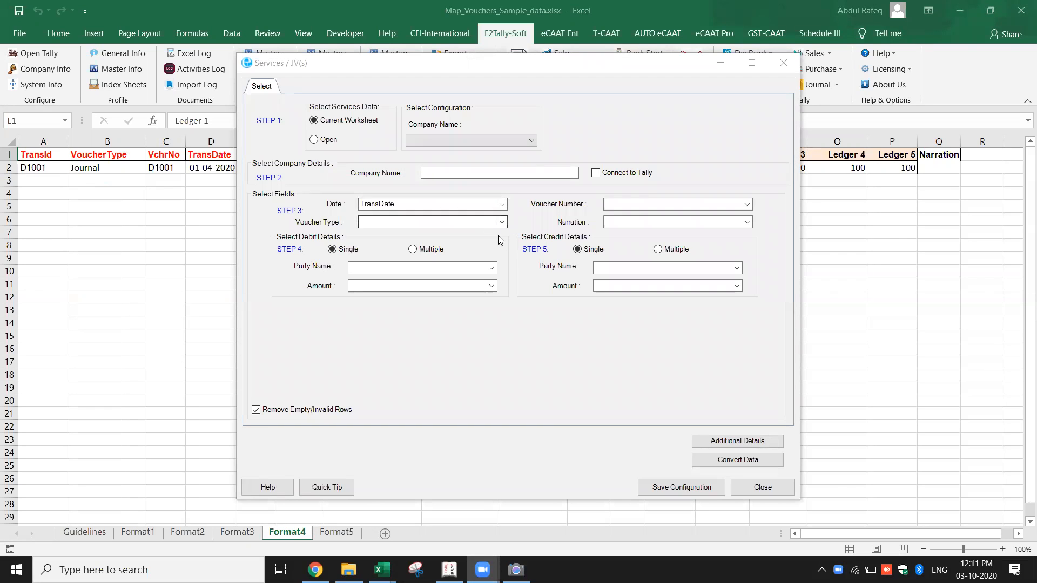
{"action": "left_click", "coordinate": [501, 222]}
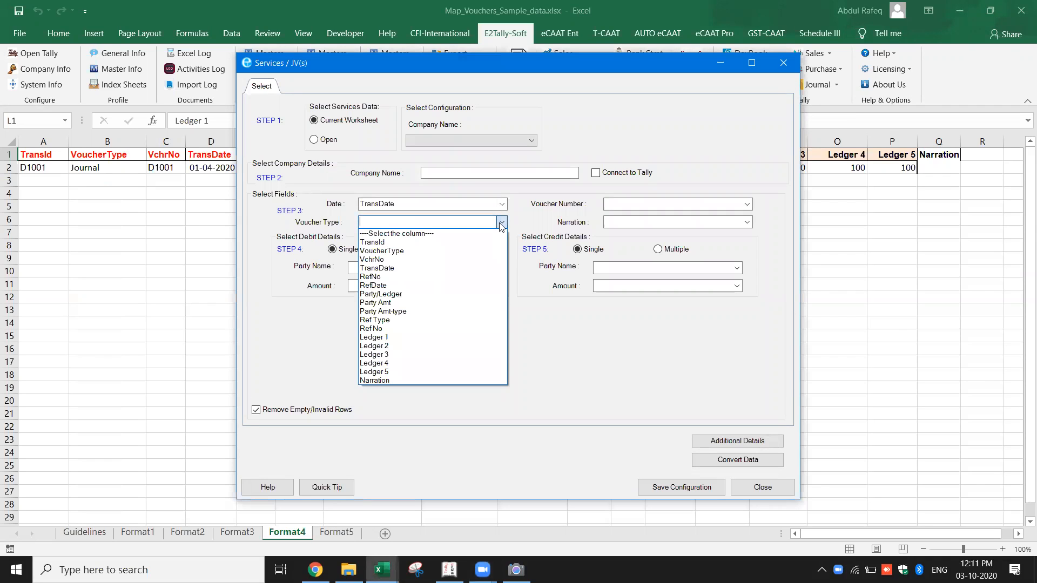
{"action": "left_click", "coordinate": [477, 252]}
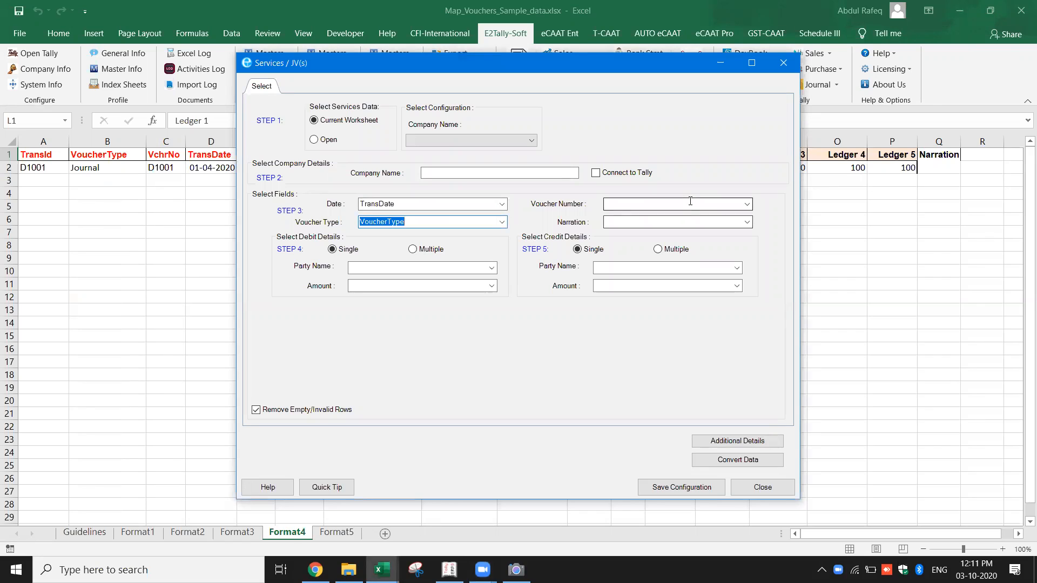
{"action": "left_click", "coordinate": [747, 203]}
{"action": "left_click", "coordinate": [727, 224]}
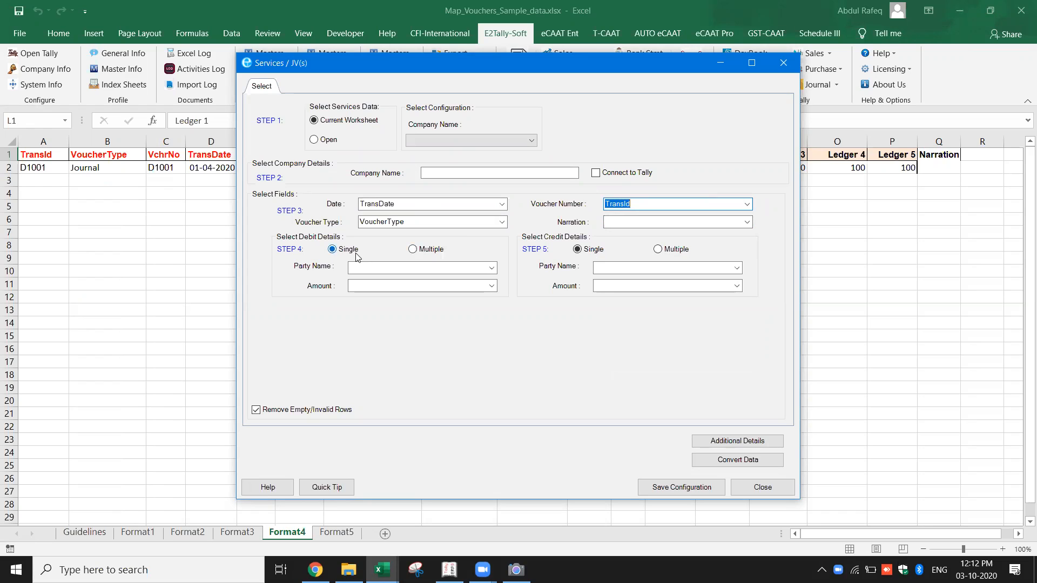
Map the single debit details to Party/Ledger as the party name and Party Amt as the amount.
{"action": "left_click", "coordinate": [492, 270]}
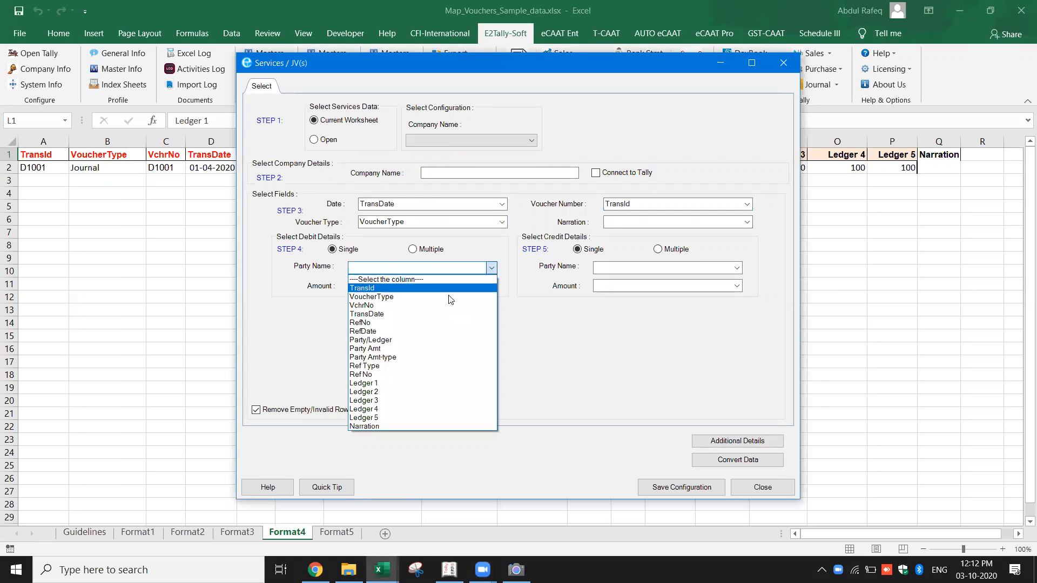
{"action": "left_click", "coordinate": [437, 340]}
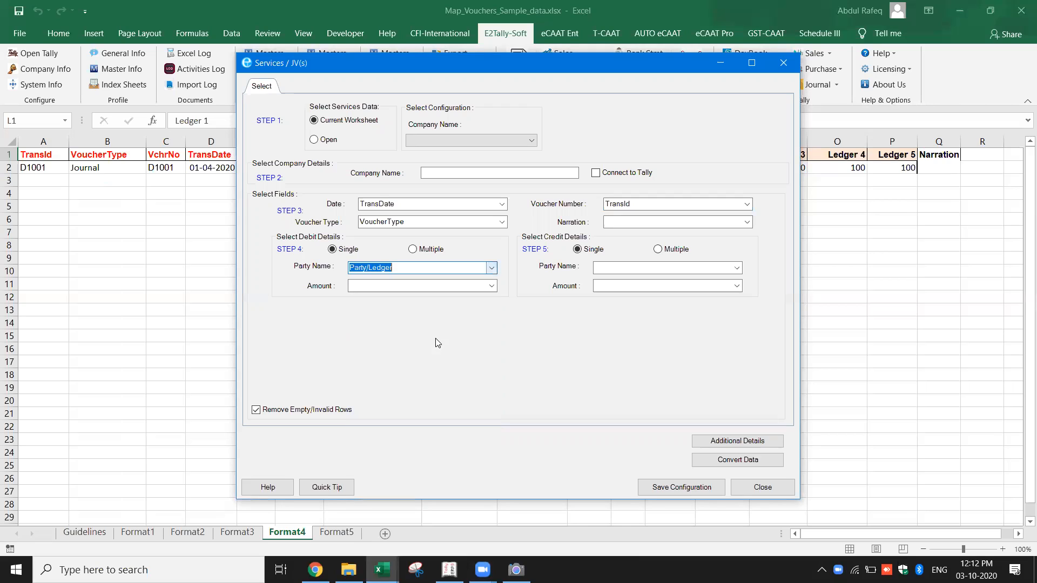
{"action": "left_click", "coordinate": [492, 286]}
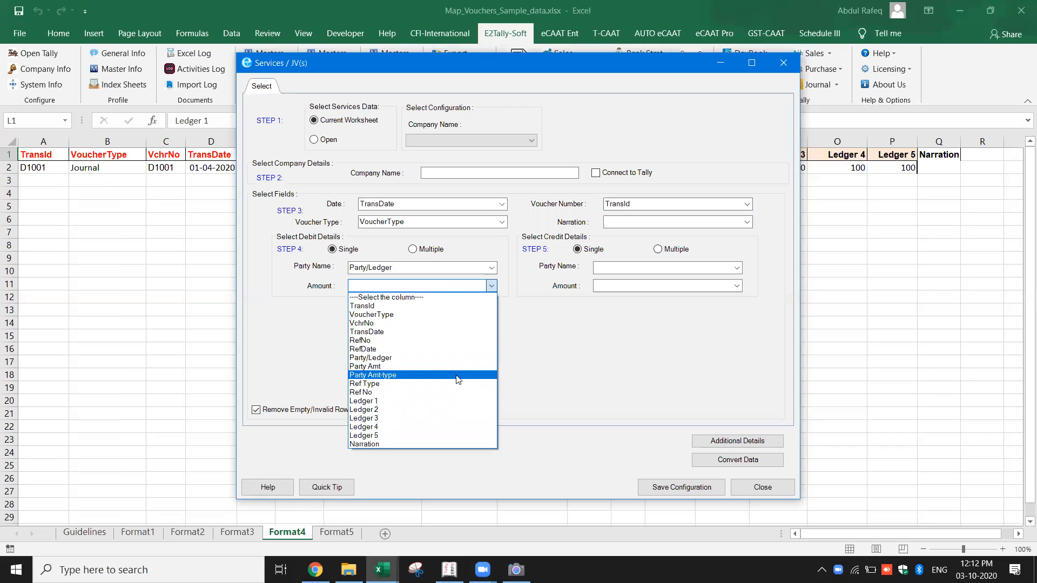
{"action": "left_click", "coordinate": [452, 367]}
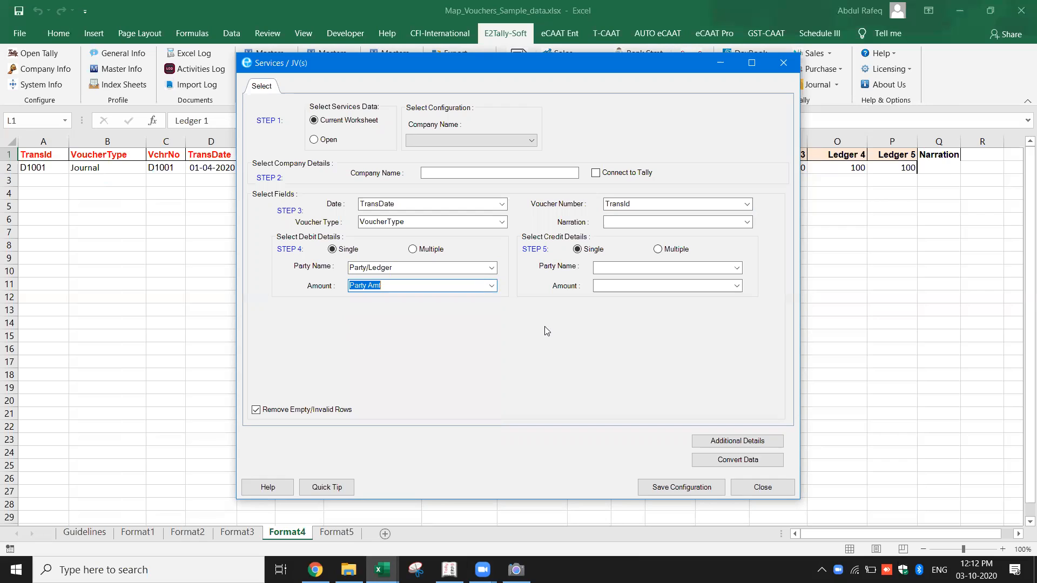
Set the credit details to Multiple and include the columns Ledger 1 through Ledger 5.
{"action": "left_click", "coordinate": [658, 251]}
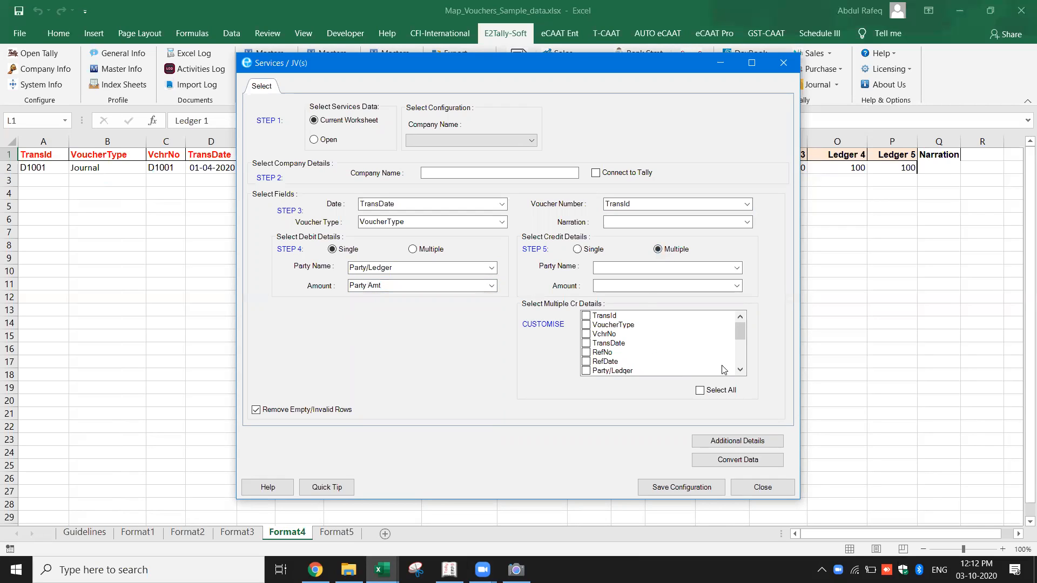
{"action": "left_click", "coordinate": [740, 370]}
{"action": "left_click", "coordinate": [740, 370]}
{"action": "left_click", "coordinate": [740, 370]}
{"action": "left_click", "coordinate": [740, 370]}
{"action": "left_click", "coordinate": [739, 370]}
{"action": "left_click", "coordinate": [739, 370]}
{"action": "left_click", "coordinate": [740, 370]}
{"action": "left_click", "coordinate": [740, 370]}
{"action": "left_click", "coordinate": [739, 370]}
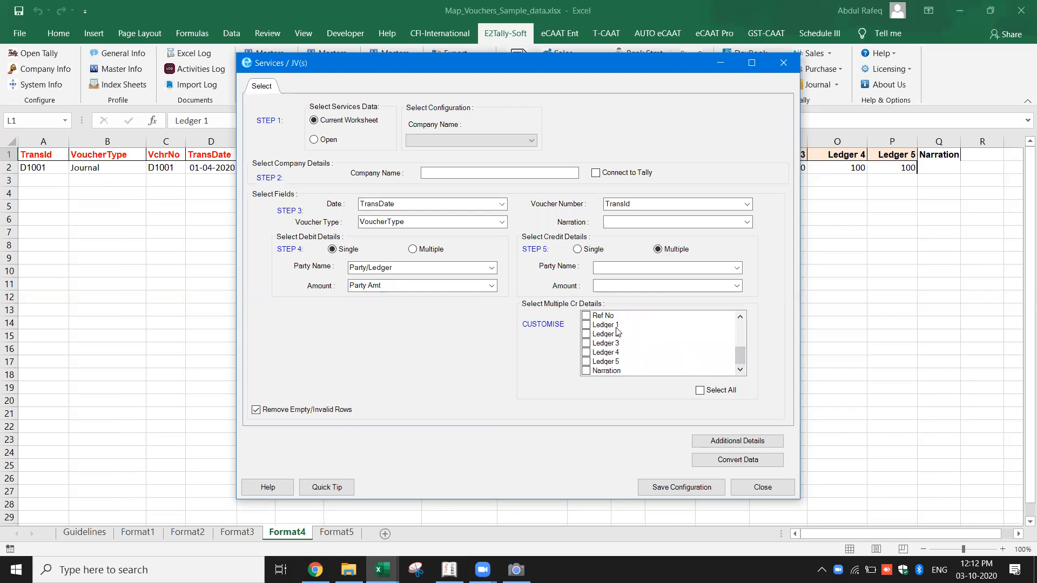
{"action": "left_click", "coordinate": [586, 325]}
{"action": "left_click", "coordinate": [586, 334]}
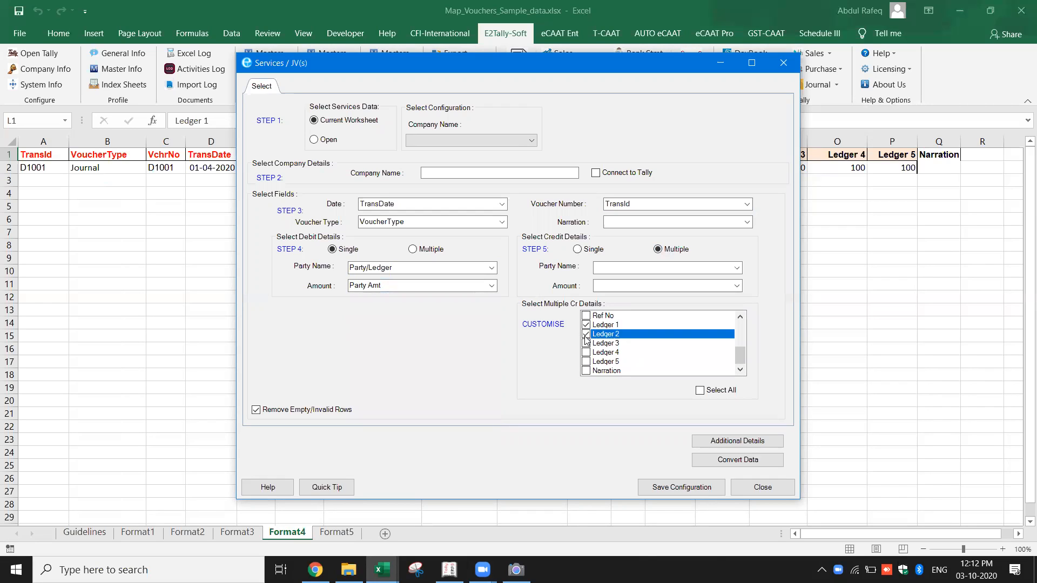
{"action": "left_click", "coordinate": [586, 344]}
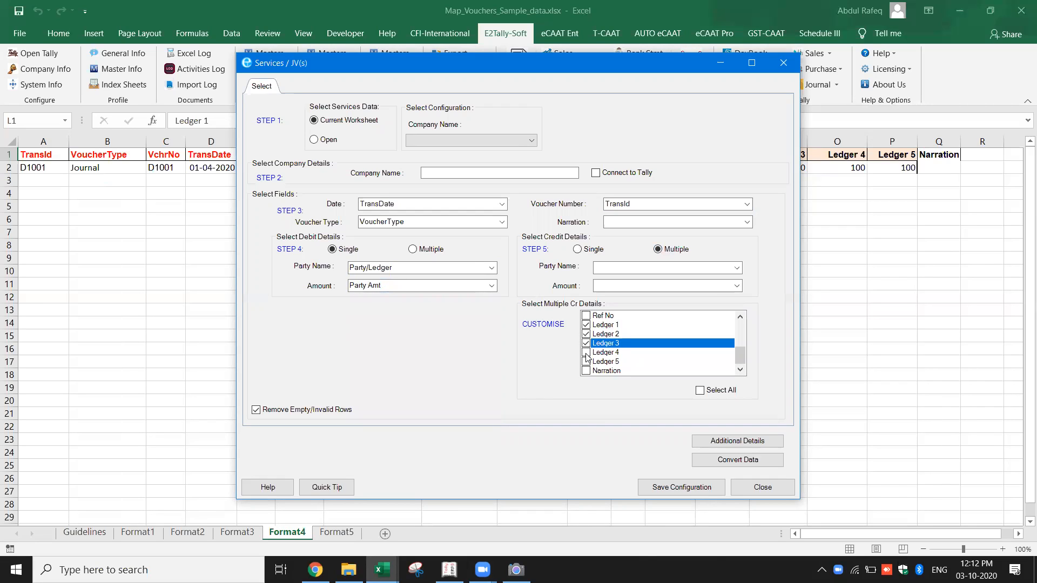
{"action": "left_click", "coordinate": [586, 353]}
{"action": "left_click", "coordinate": [586, 362]}
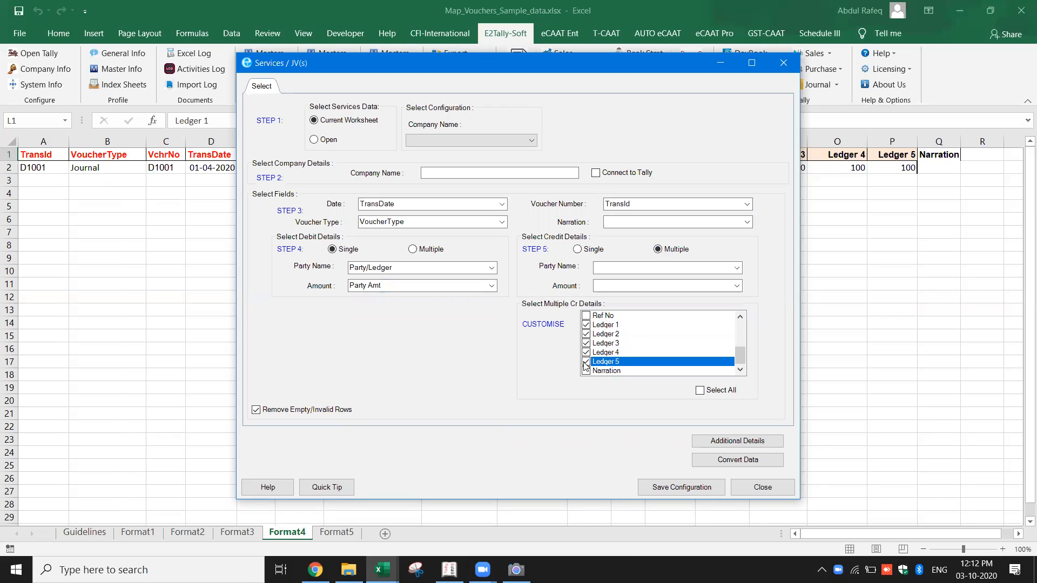
Enter ABC as the company name and convert the journal data.
{"action": "left_click", "coordinate": [755, 461]}
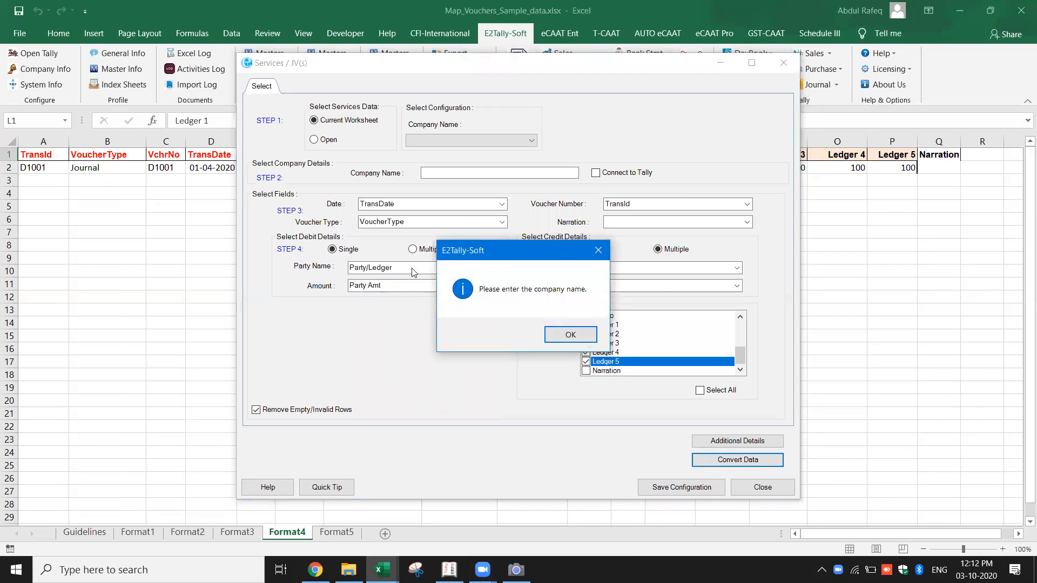
{"action": "left_click", "coordinate": [569, 334]}
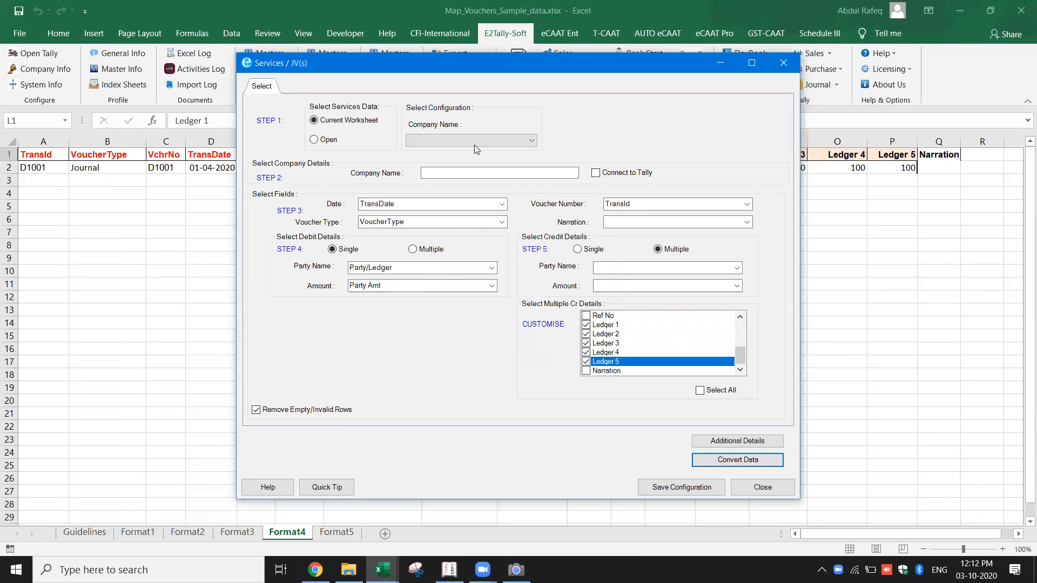
{"action": "left_click", "coordinate": [461, 175]}
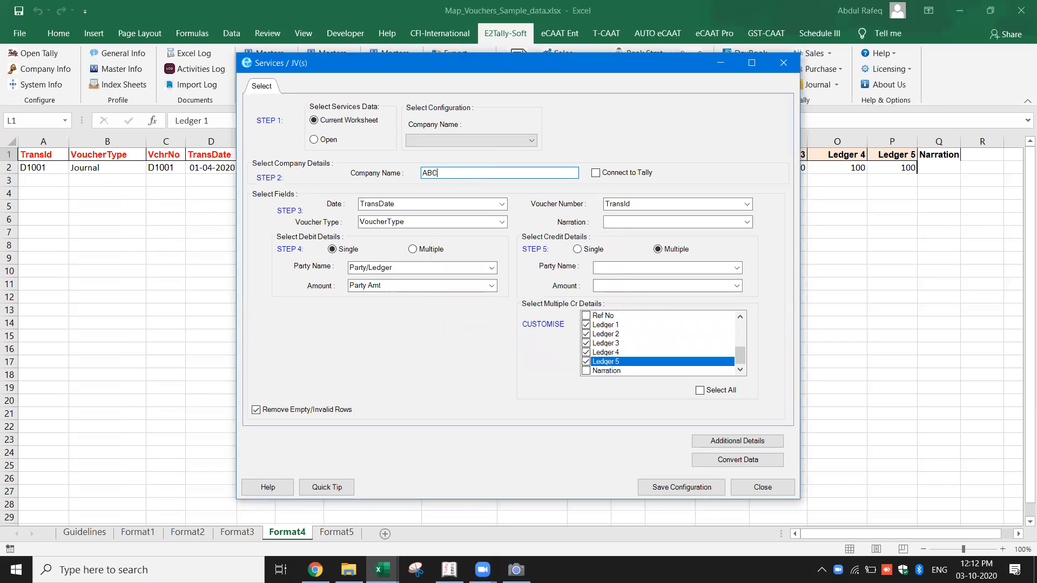
{"action": "left_click", "coordinate": [727, 460]}
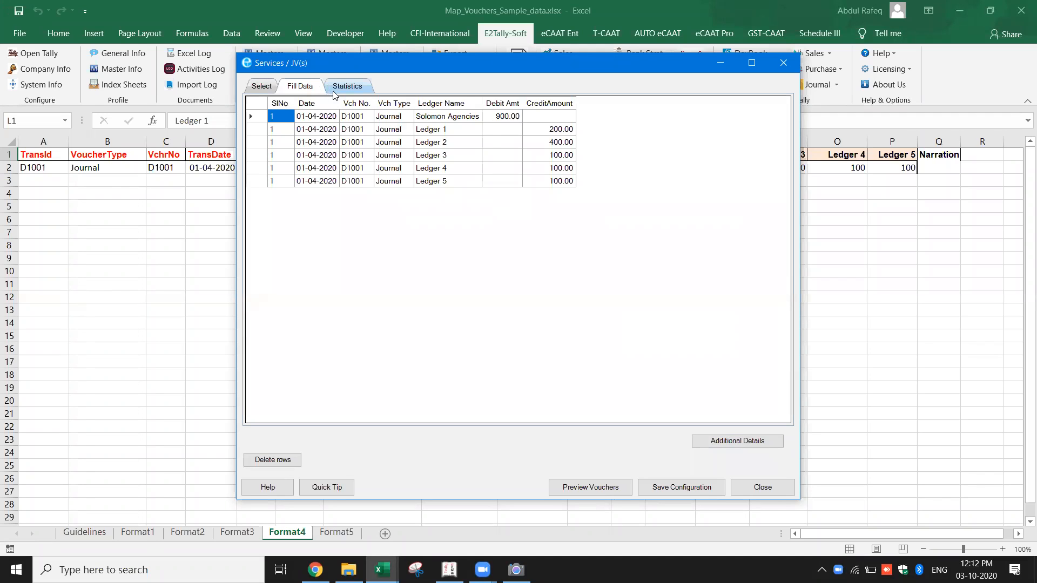
Review the conversion statistics and the voucher preview for the journal entry, and close without saving.
{"action": "left_click", "coordinate": [351, 86]}
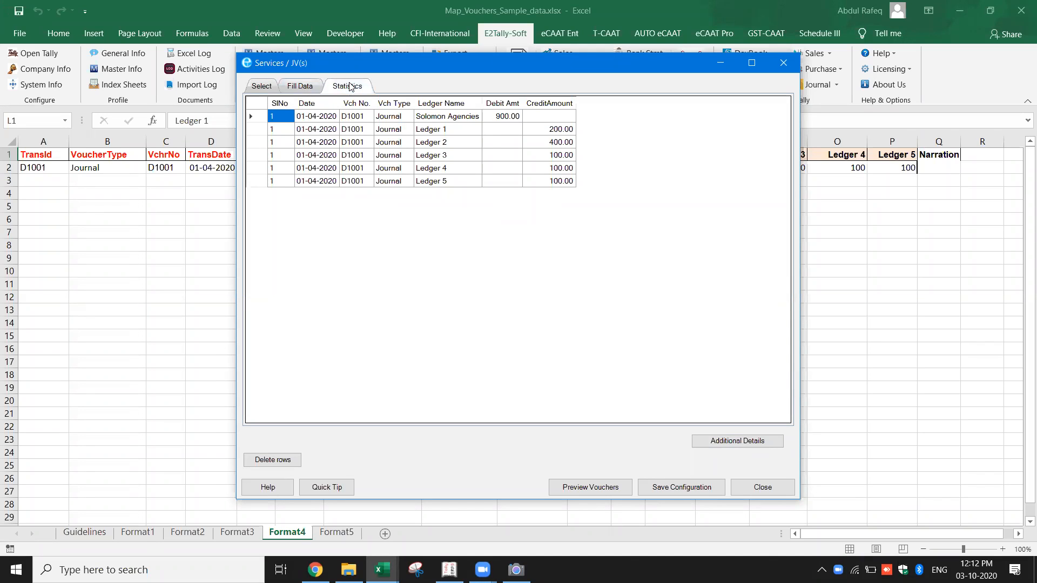
{"action": "left_click", "coordinate": [593, 487]}
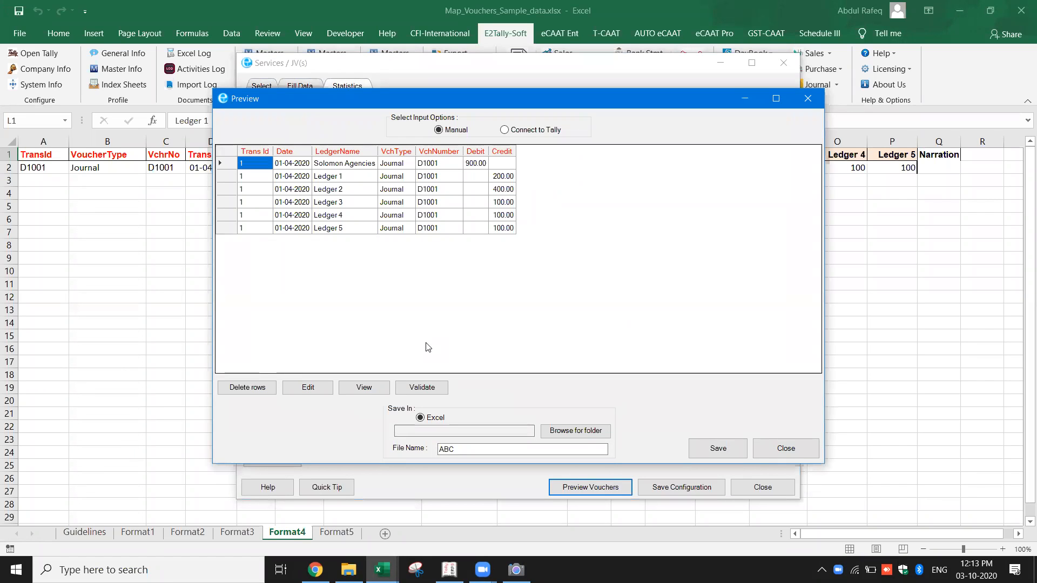
{"action": "left_click", "coordinate": [785, 448]}
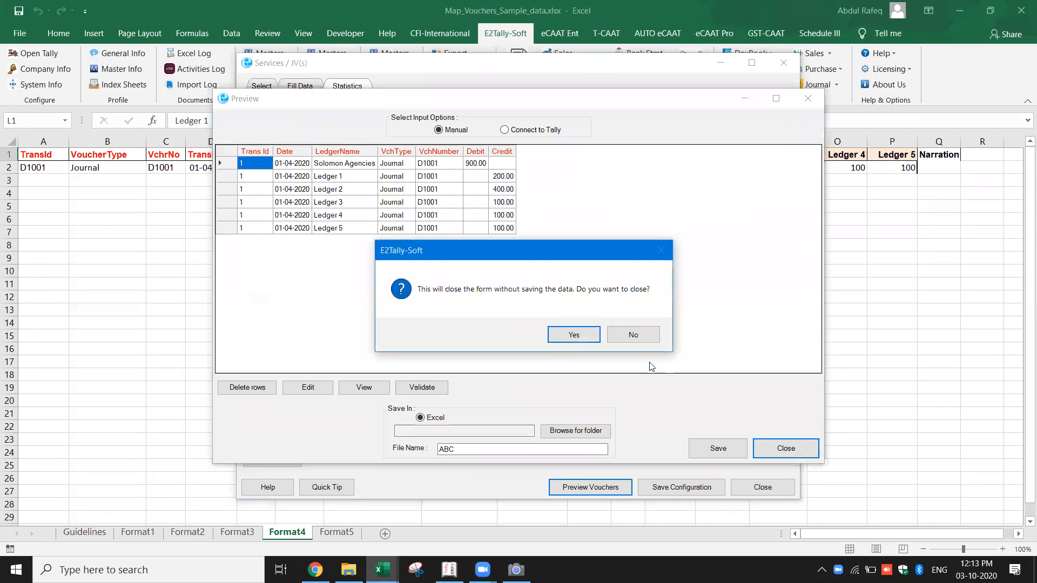
{"action": "left_click", "coordinate": [568, 334]}
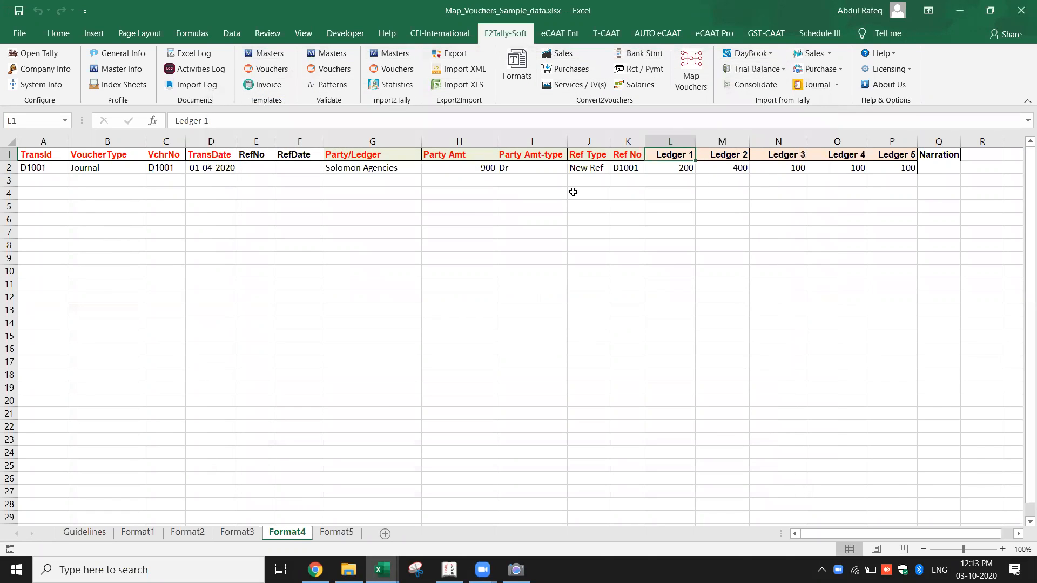
Start a Map Vouchers configuration for company XYZ and map the voucher number to VchrNo.
{"action": "left_click", "coordinate": [694, 68]}
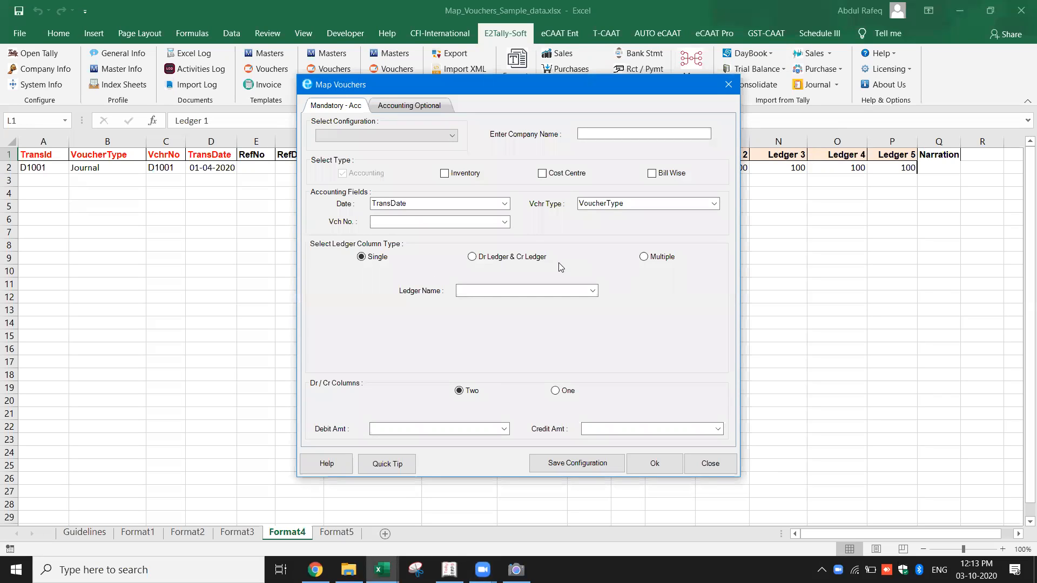
{"action": "left_click", "coordinate": [612, 134]}
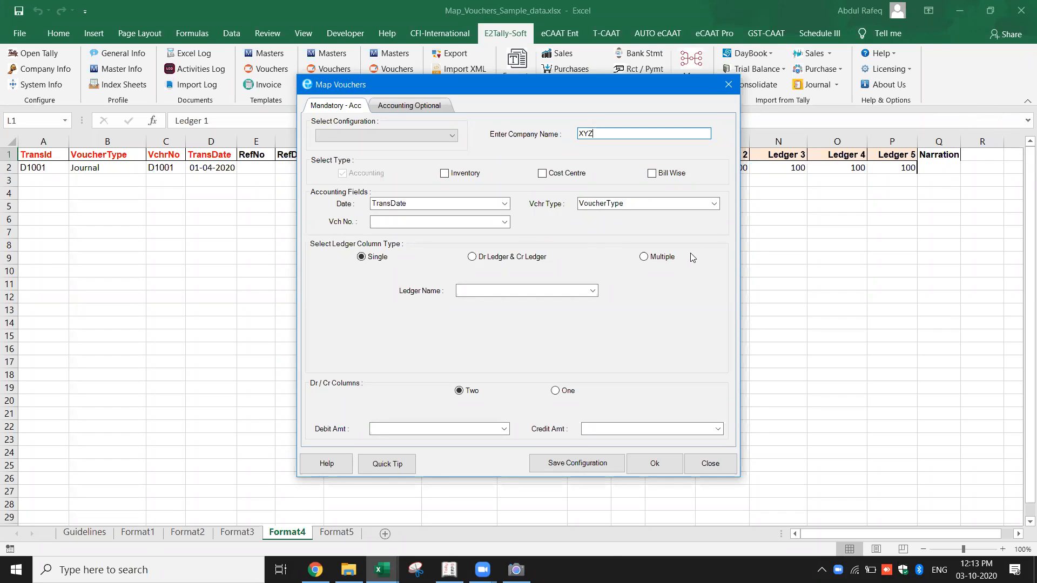
{"action": "left_click", "coordinate": [505, 222]}
{"action": "left_click", "coordinate": [472, 243]}
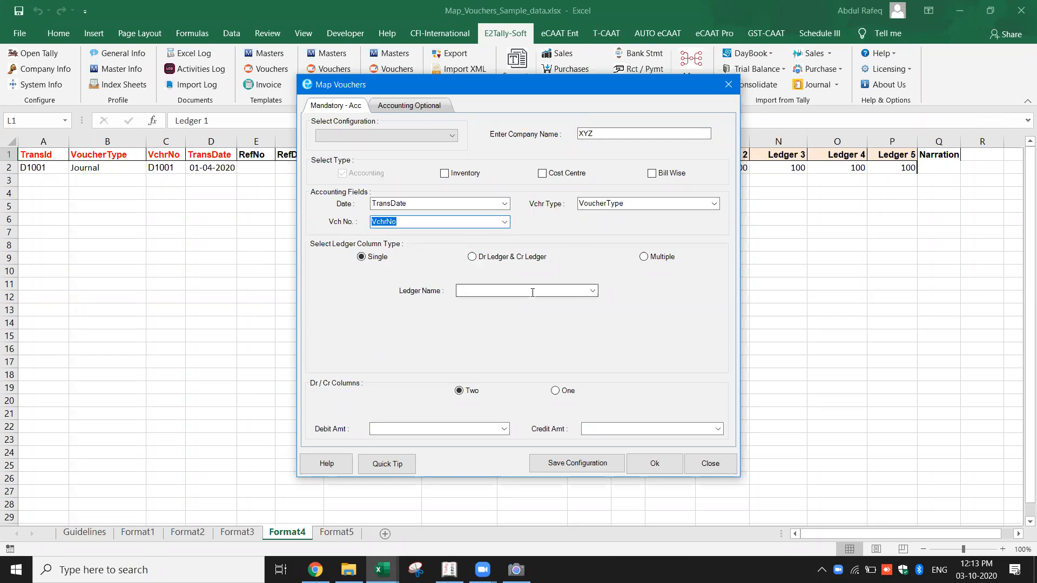
Set the ledger column type to Multiple with Party/Ledger as the party ledger name.
{"action": "left_click", "coordinate": [593, 291]}
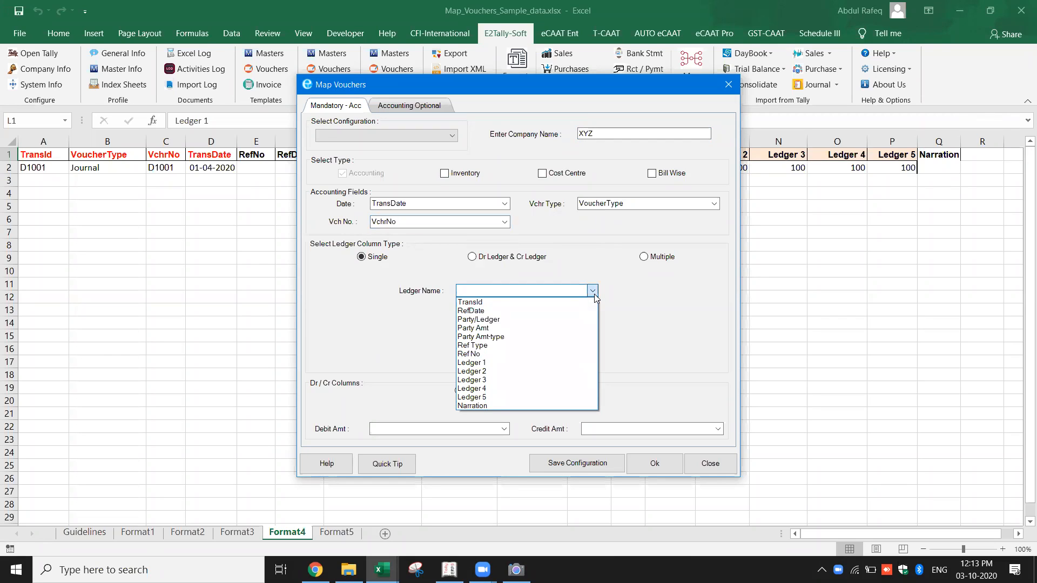
{"action": "left_click", "coordinate": [563, 319]}
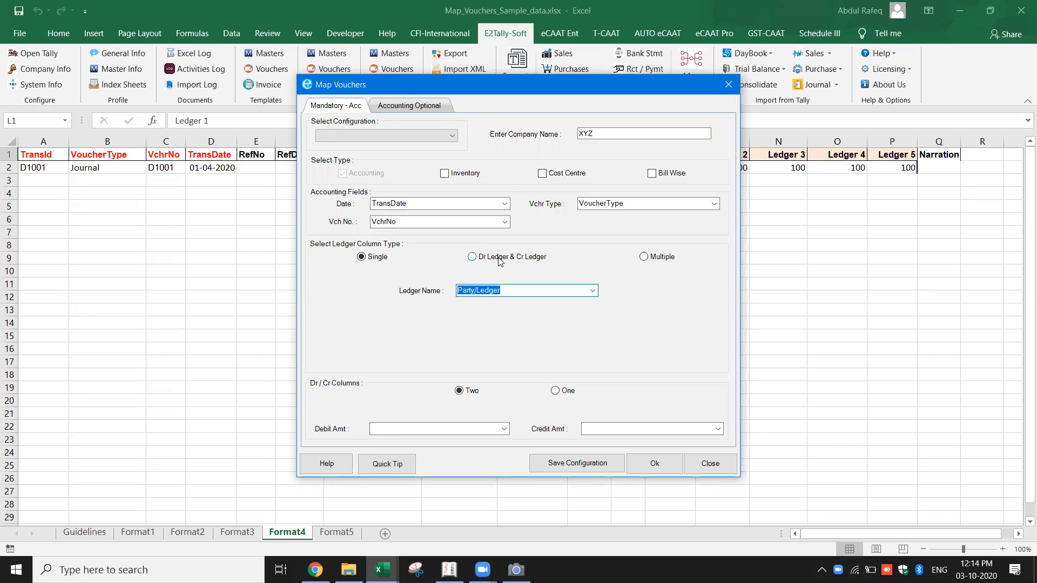
{"action": "left_click", "coordinate": [644, 257]}
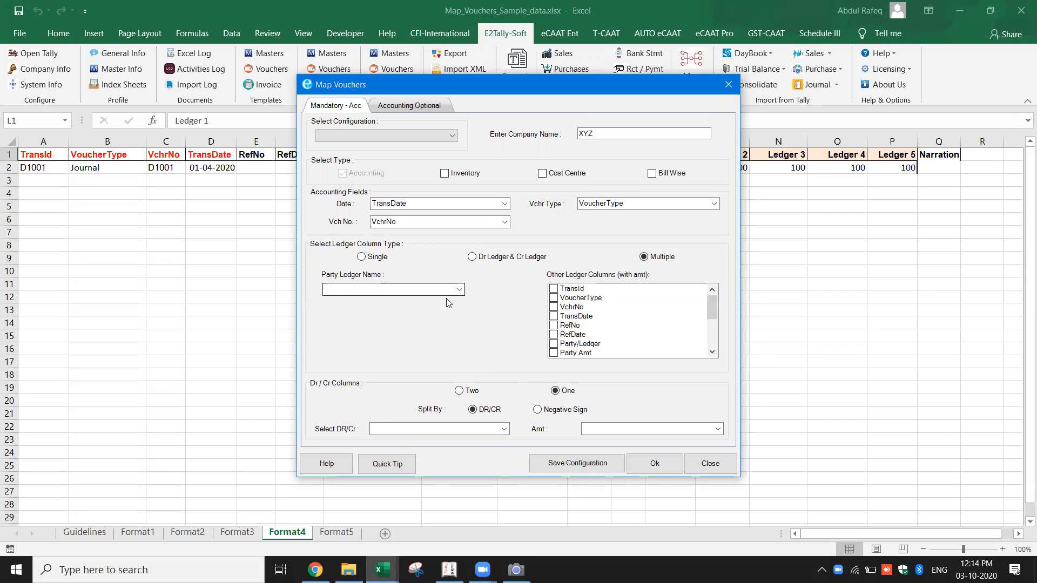
{"action": "left_click", "coordinate": [459, 292]}
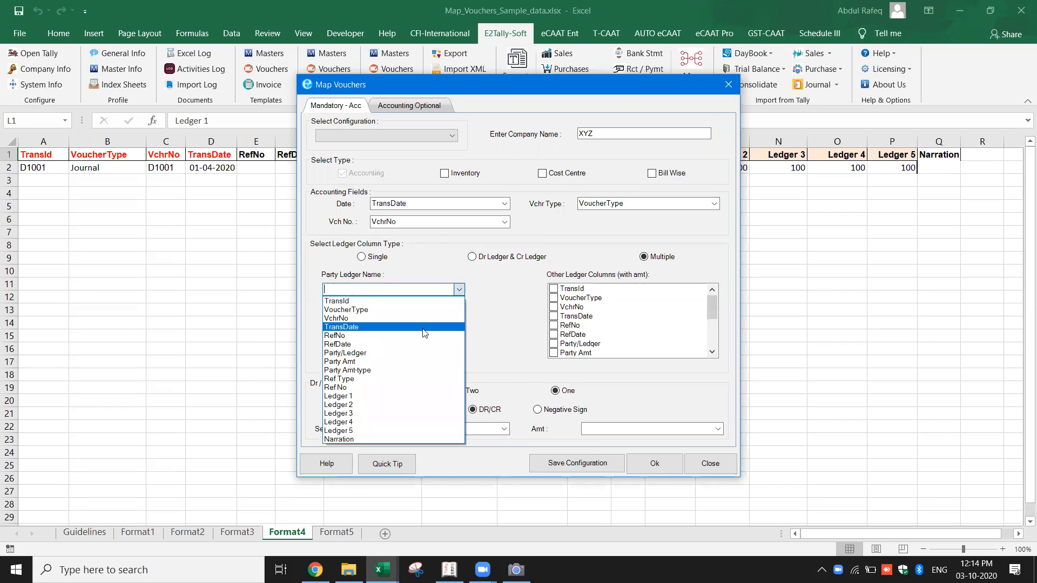
{"action": "left_click", "coordinate": [421, 354]}
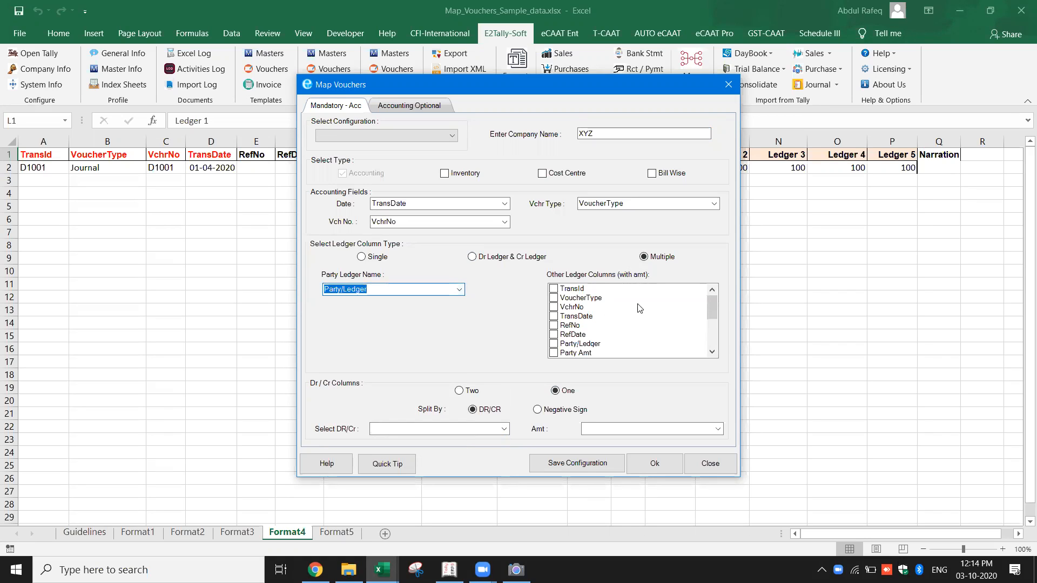
Mark Ledger 1 through Ledger 5 as other ledger columns, try to apply the mapping, and close the Map Vouchers dialog.
{"action": "left_click", "coordinate": [711, 353]}
{"action": "left_click_drag", "start_coordinate": [712, 354], "coordinate": [712, 355]}
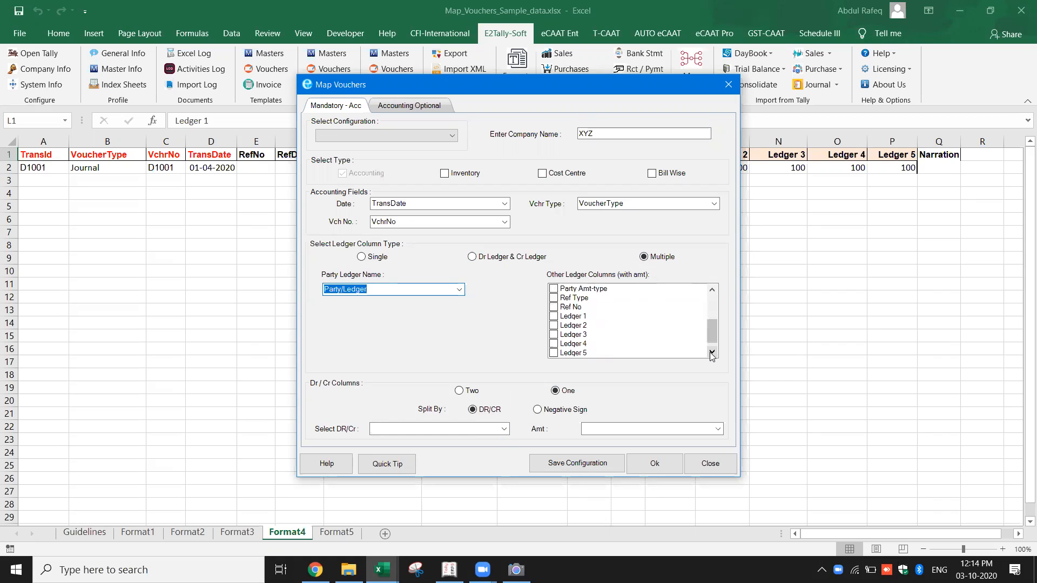
{"action": "left_click", "coordinate": [553, 316]}
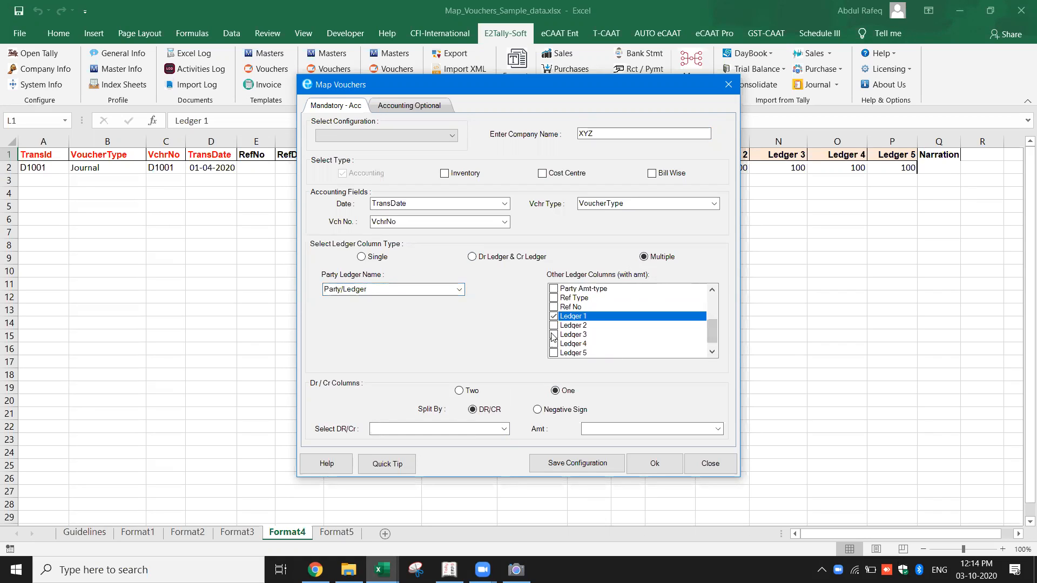
{"action": "left_click", "coordinate": [554, 325]}
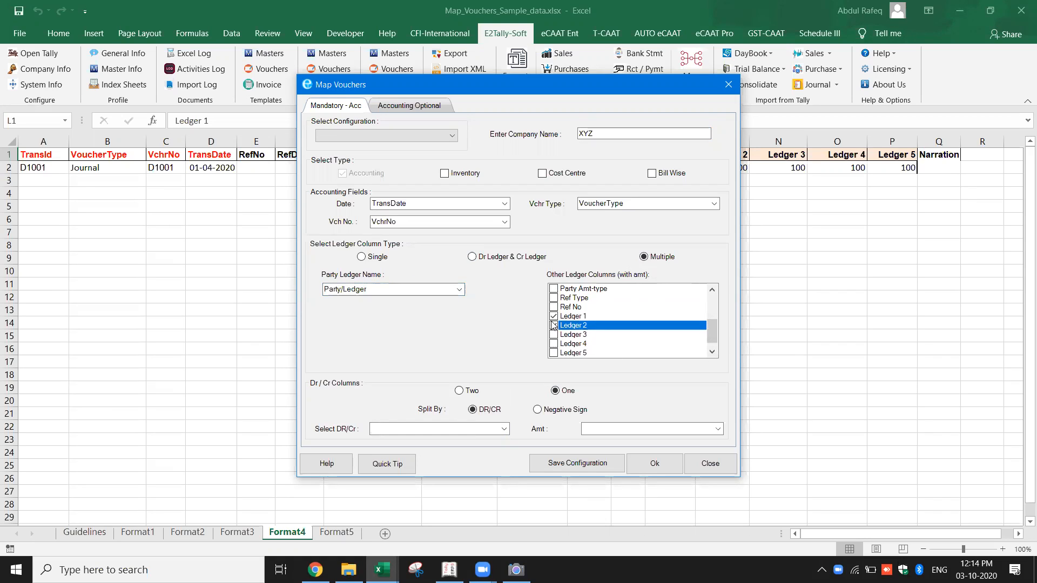
{"action": "left_click", "coordinate": [554, 335]}
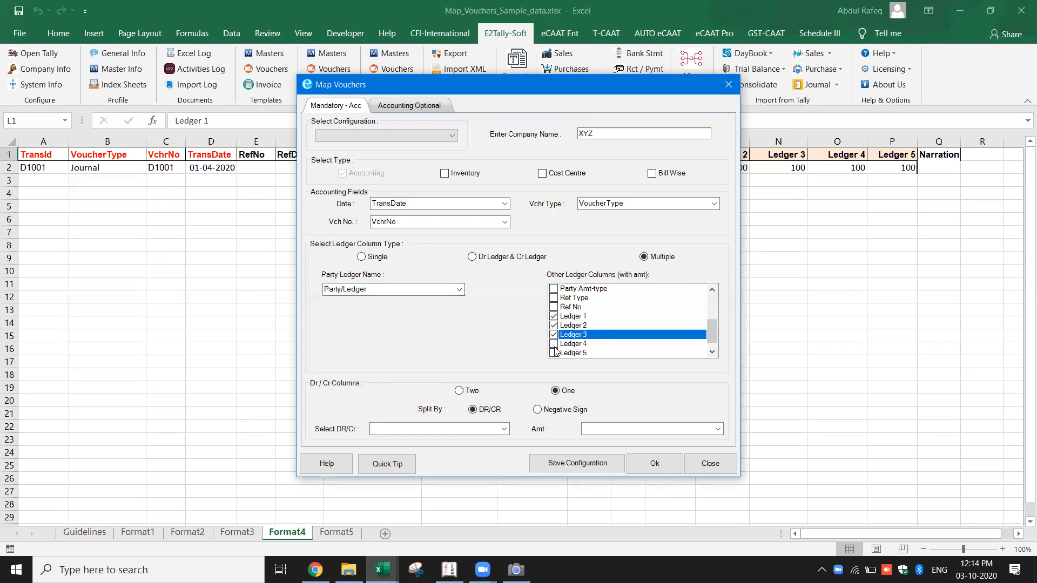
{"action": "left_click", "coordinate": [553, 344]}
{"action": "left_click", "coordinate": [554, 352]}
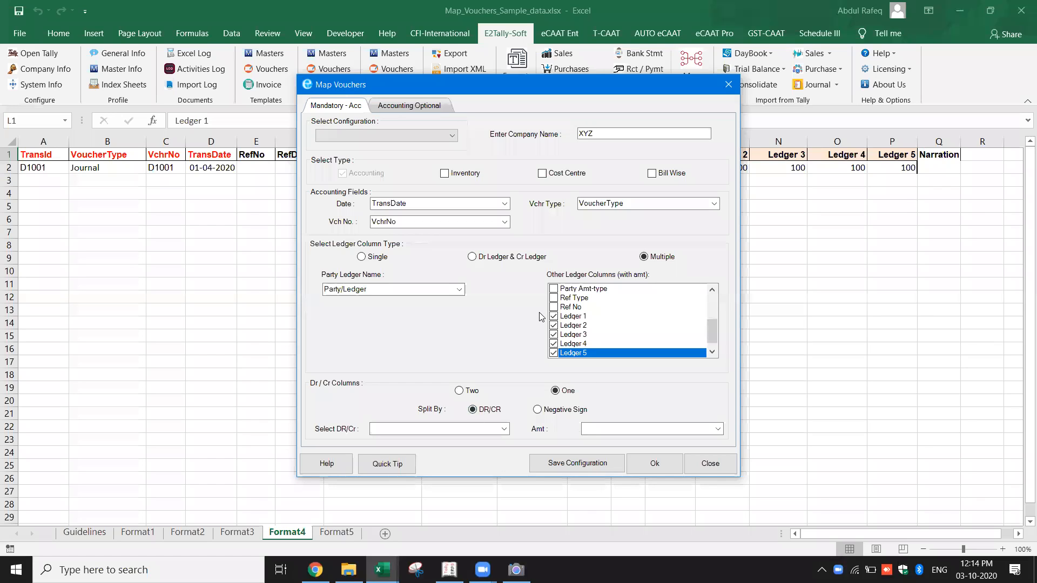
{"action": "left_click", "coordinate": [661, 461]}
{"action": "left_click", "coordinate": [709, 467]}
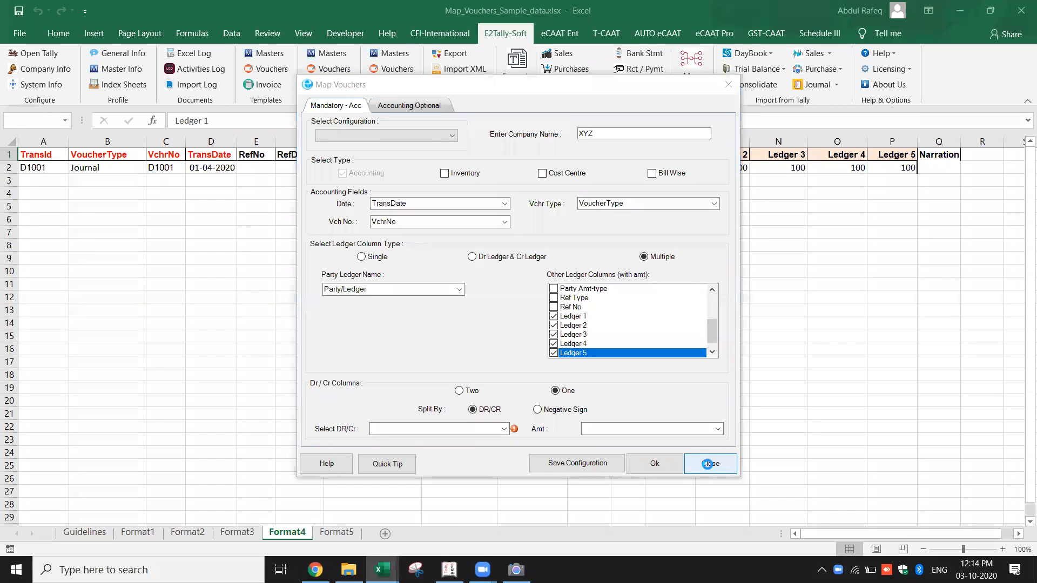
{"action": "left_click", "coordinate": [372, 216]}
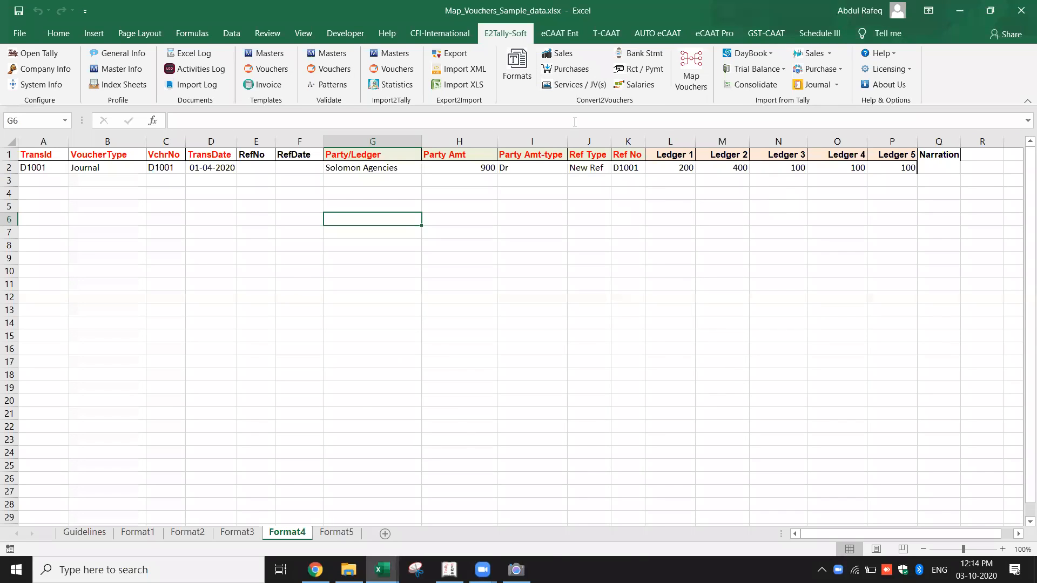
{"action": "left_click", "coordinate": [448, 279]}
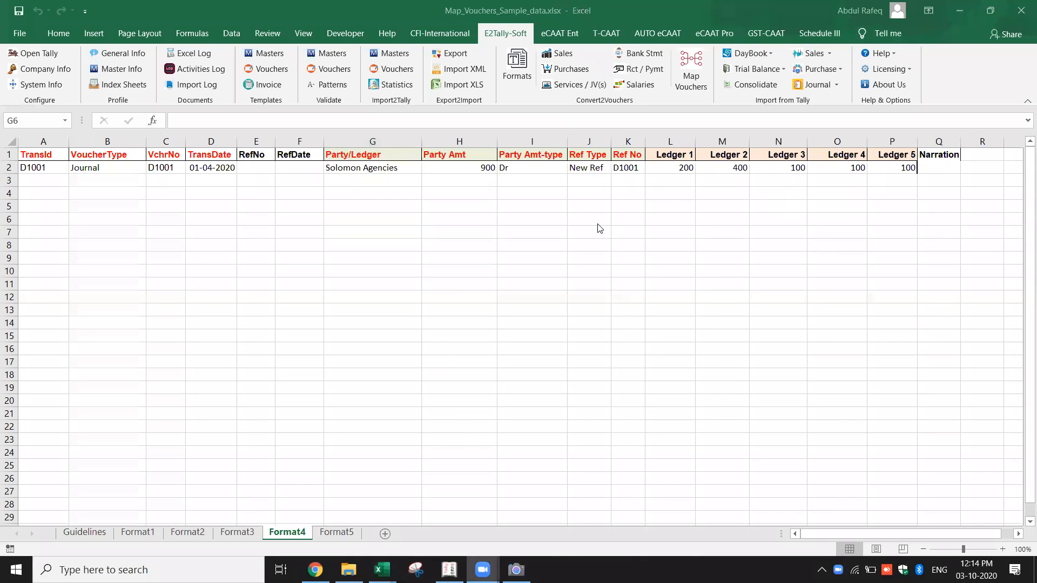